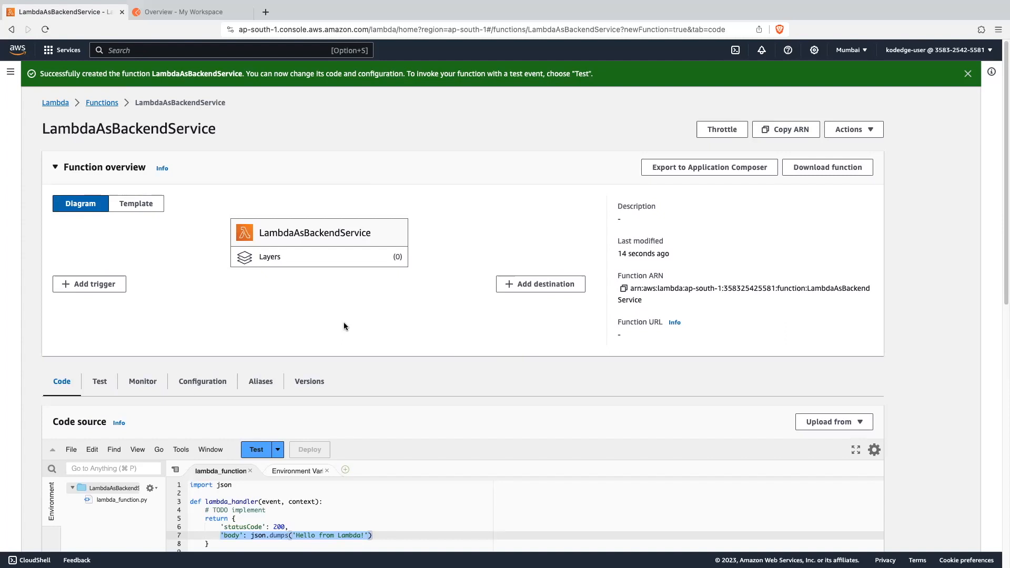
- Search the AWS console for "system mana" and open Systems Manager in a new browser tab
left_click(223, 50)
type("sysy")
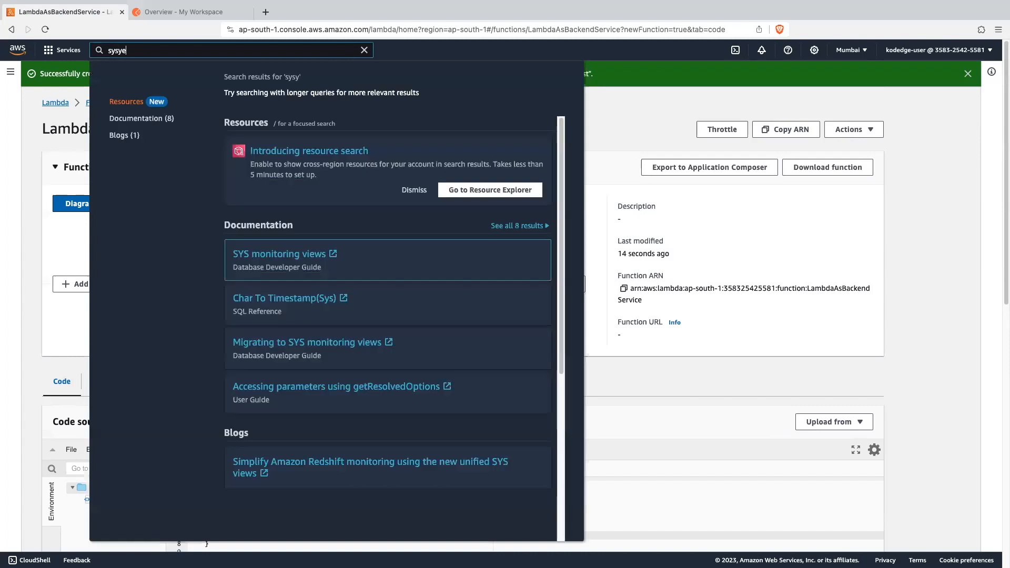
key("BackSpace")
type("tem mana")
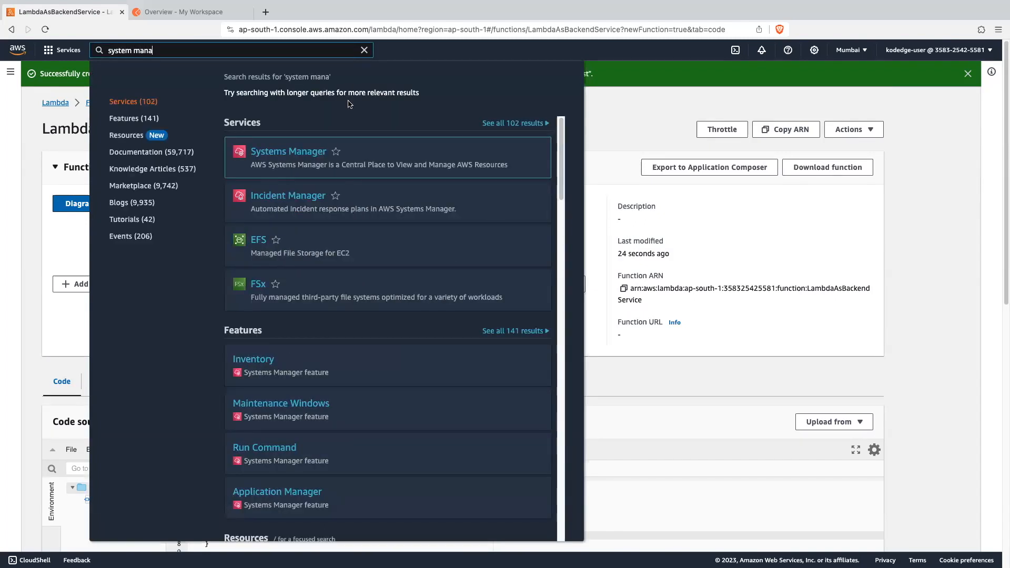
left_click(313, 152, "super")
left_click(593, 149)
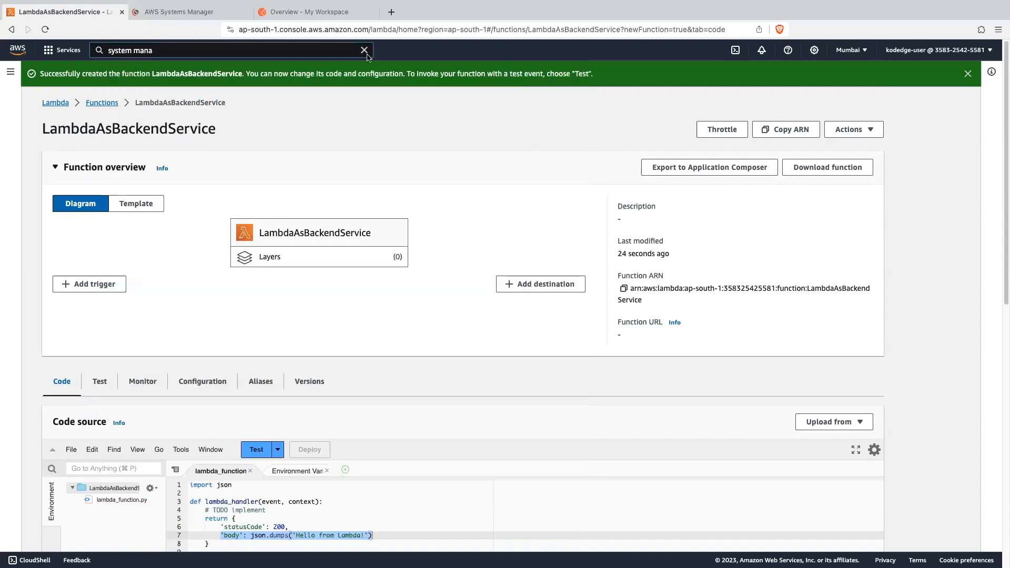
left_click(200, 14)
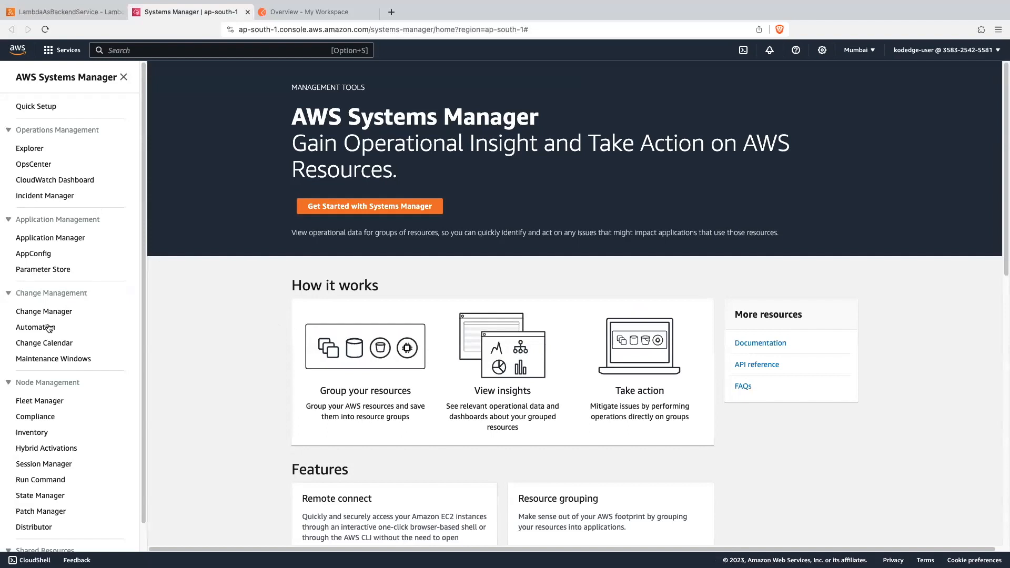
- Start a new parameter in Parameter Store and name it /myapp/access-token
left_click(47, 272)
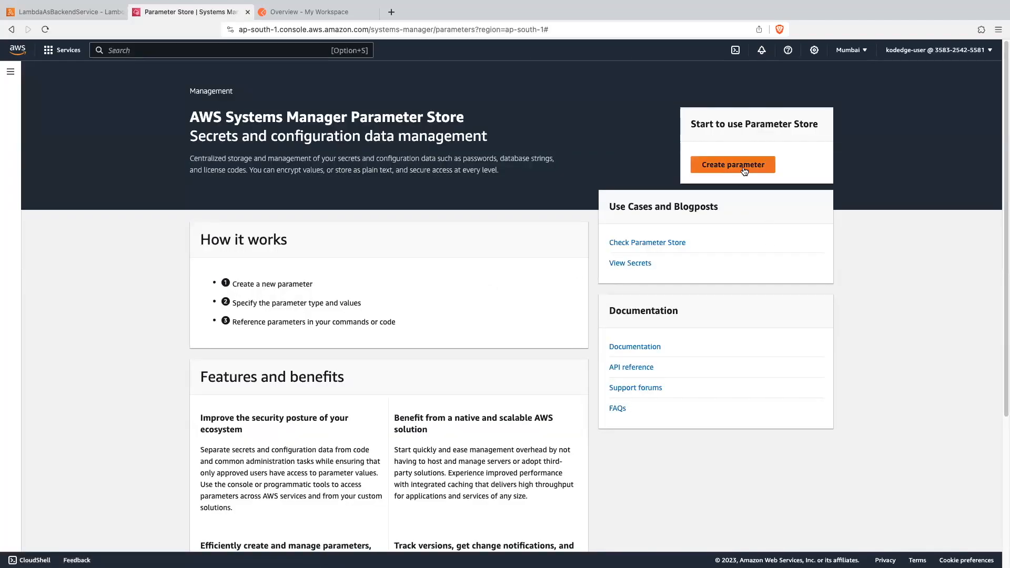
left_click(744, 171)
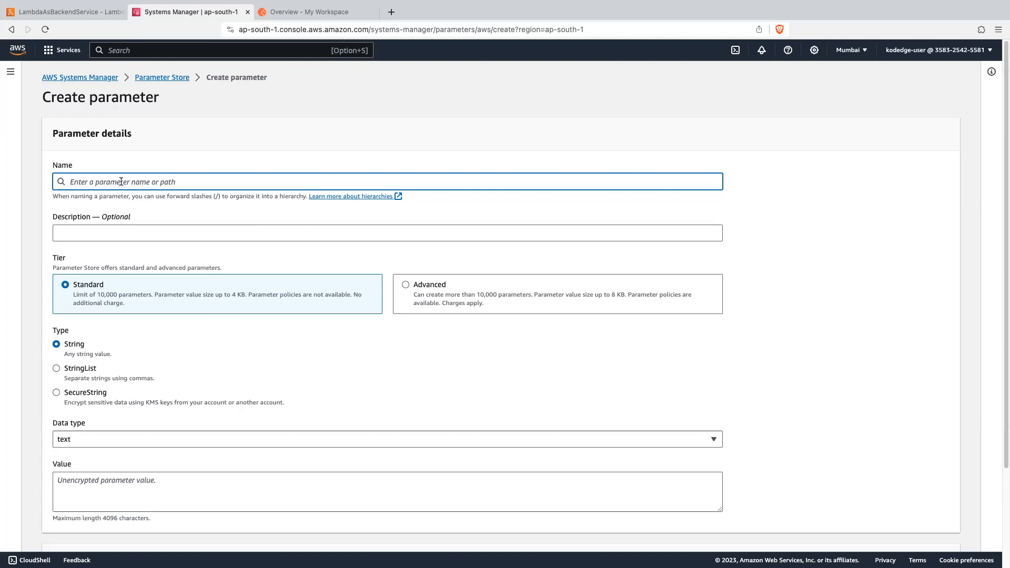
type("/myapp")
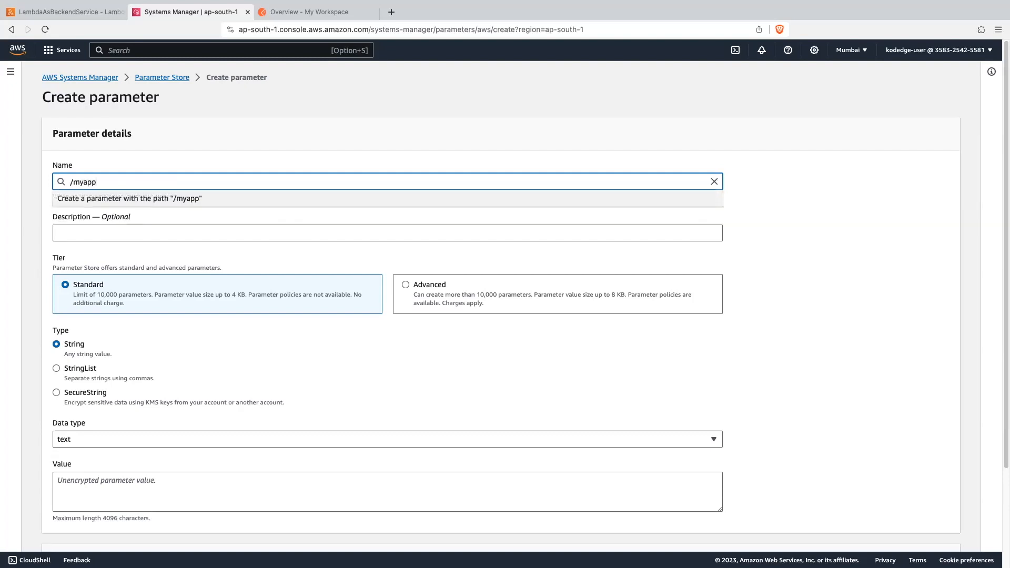
type("/access-token")
left_click(904, 274)
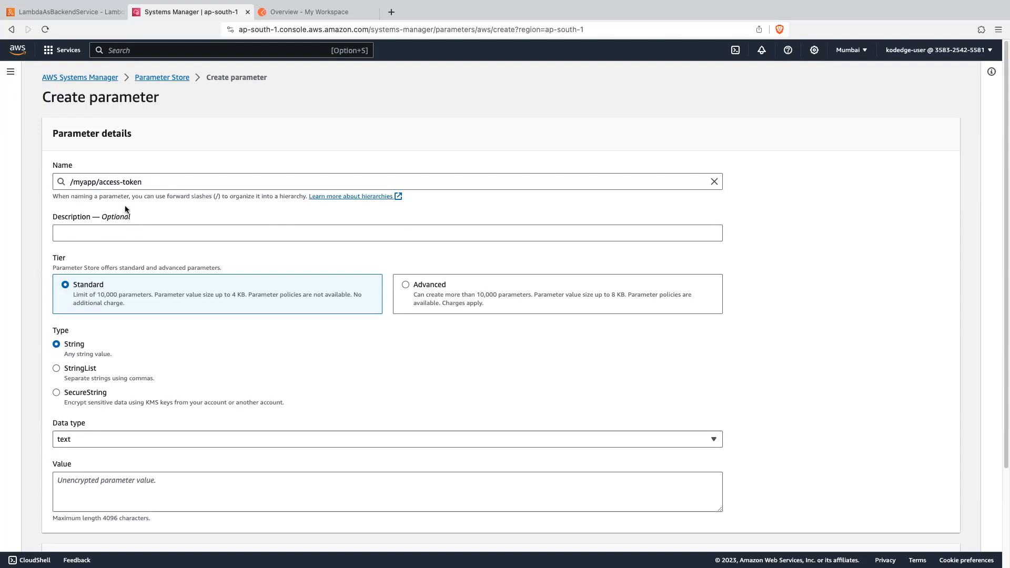
- Set the parameter type to SecureString and enter the access token in the Value field
scroll(143, 274, "down", 3)
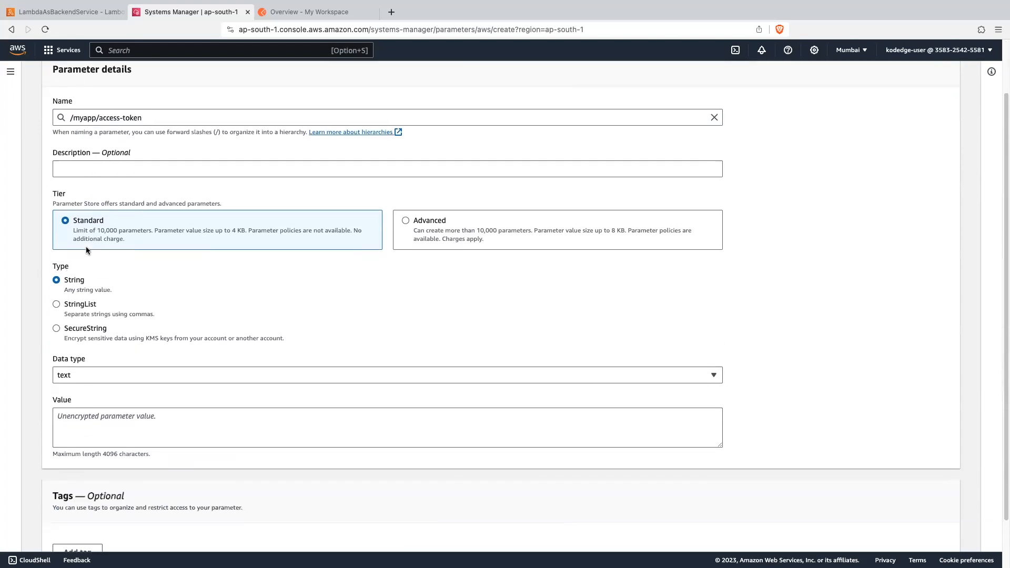
scroll(90, 231, "down", 3)
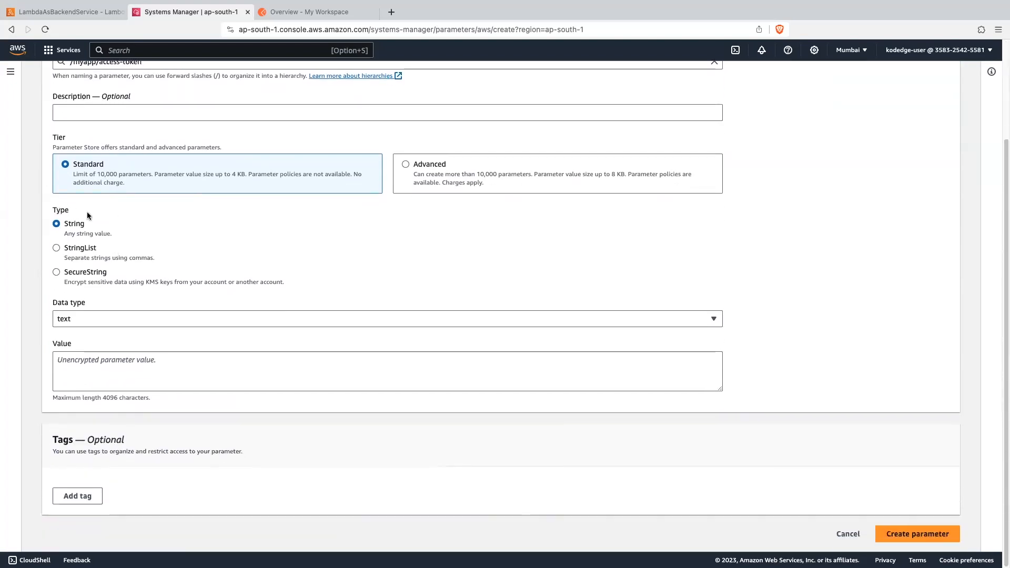
left_click(67, 277)
scroll(219, 324, "down", 3)
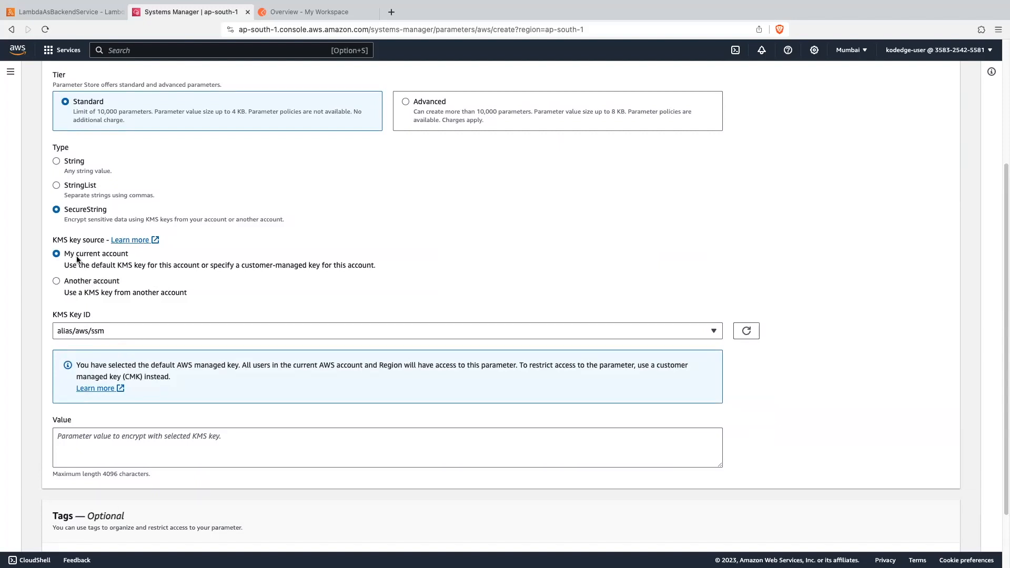
scroll(64, 251, "down", 3)
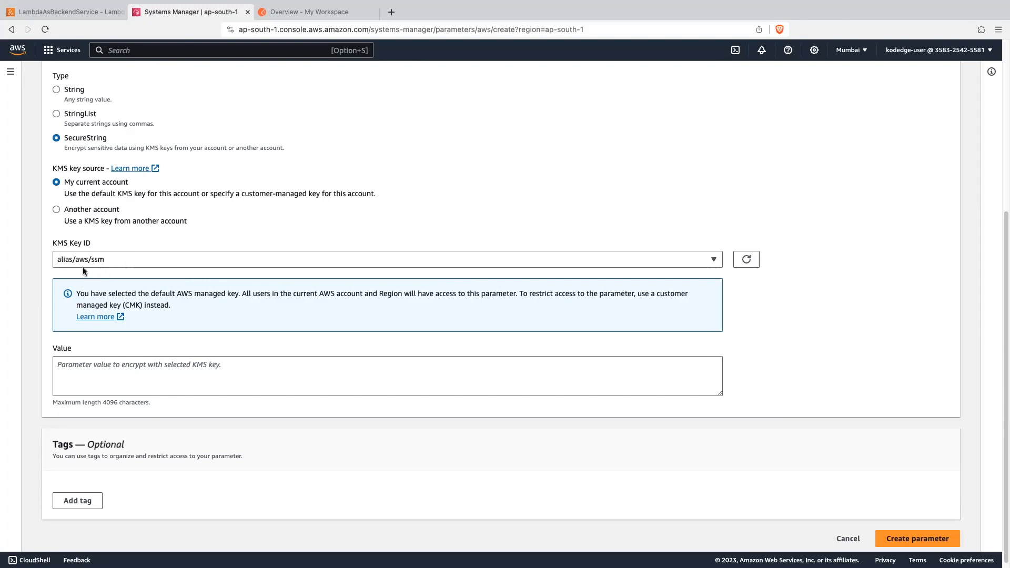
left_click(87, 371)
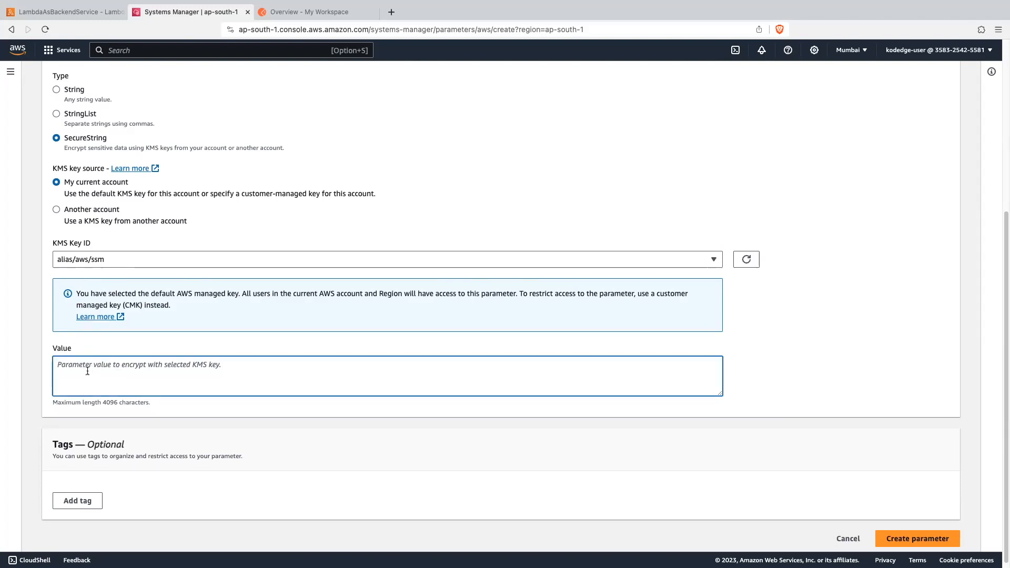
type("xyz123")
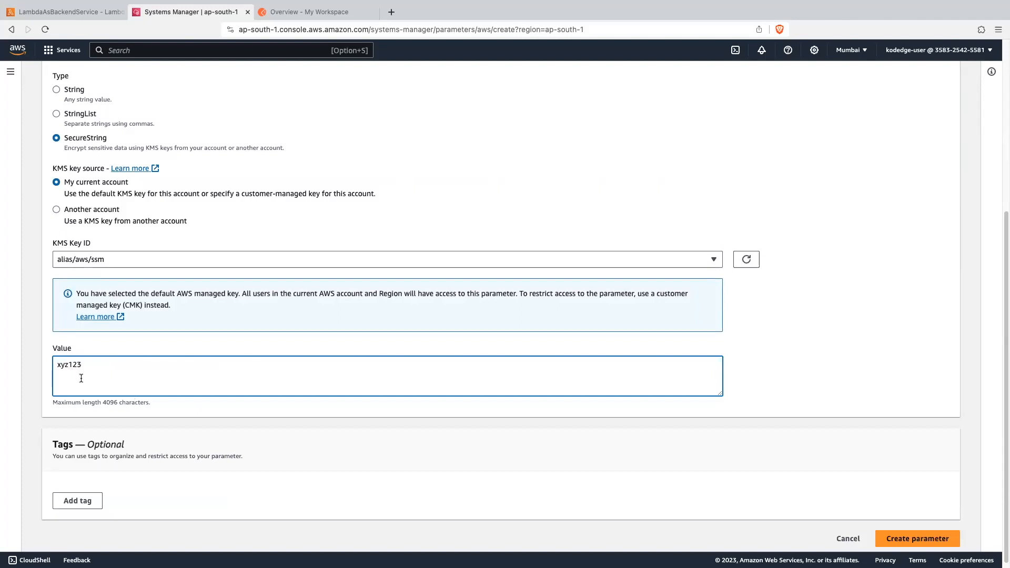
- Review the parameter's name, type and encryption settings, and create the parameter
scroll(176, 341, "up", 4)
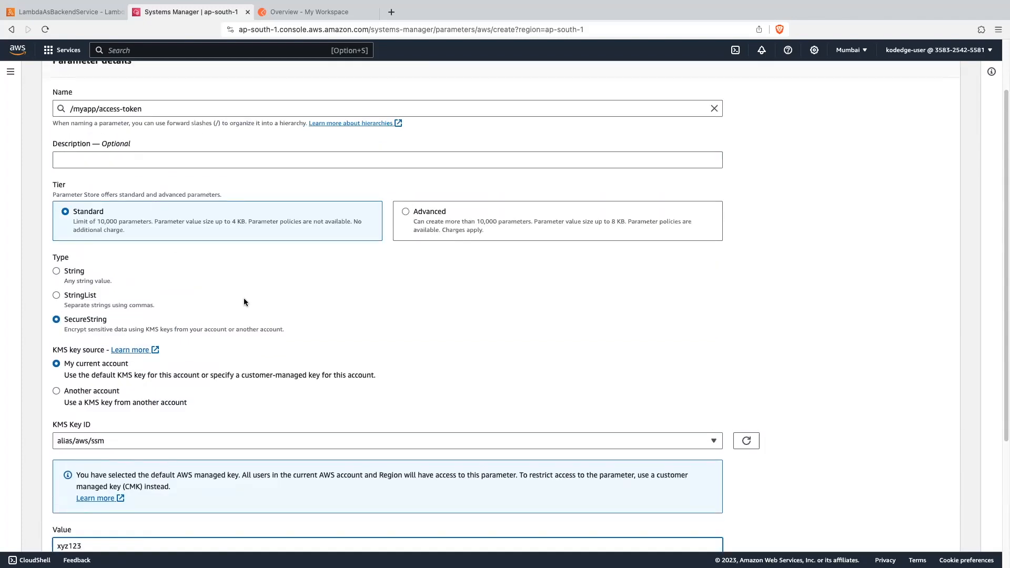
scroll(244, 297, "down", 3)
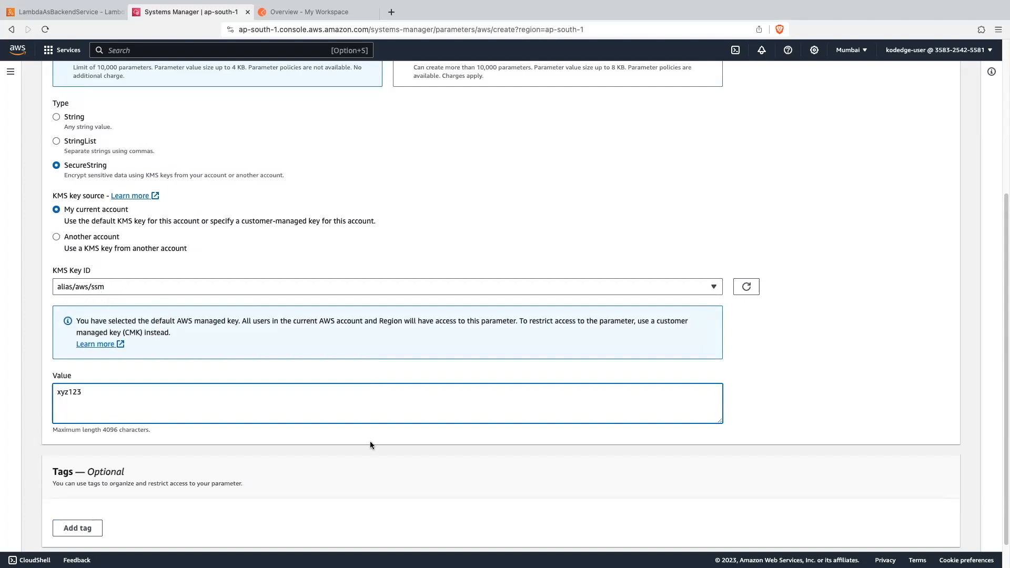
scroll(370, 440, "down", 2)
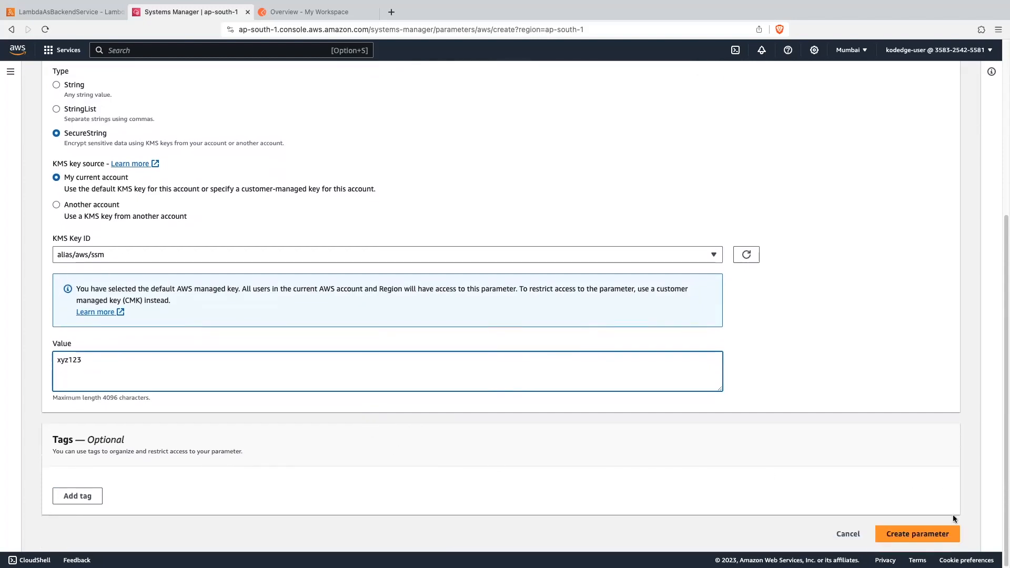
left_click(936, 533)
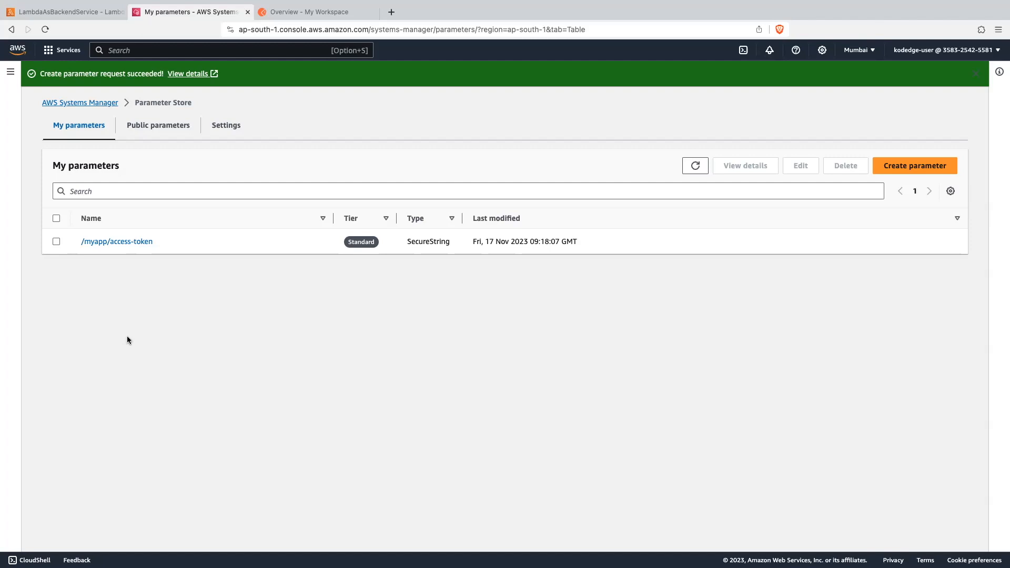
- Search the AWS console for Lambda and open its functions page in a new browser tab
left_click(193, 51)
type("ta")
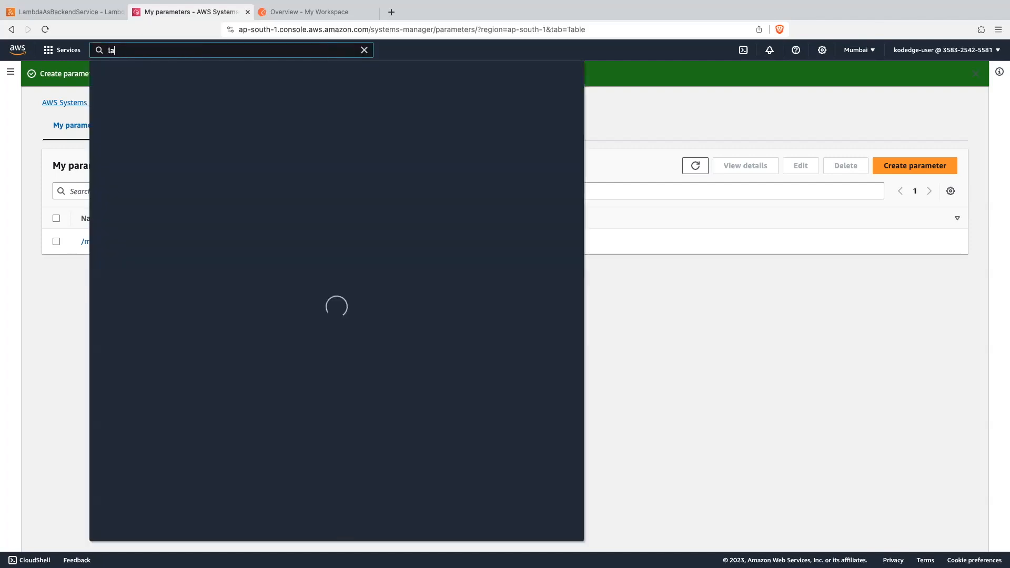
left_click(271, 149, "super")
left_click(426, 115)
left_click(309, 11)
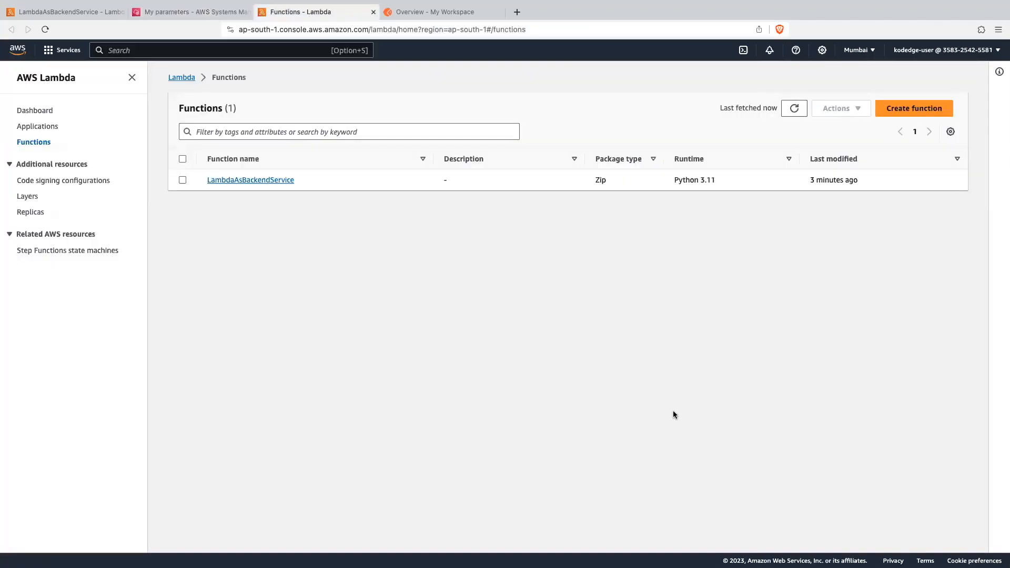
- Create a Lambda function from scratch named LambdaForAuth with the Python 3.11 runtime
left_click(904, 112)
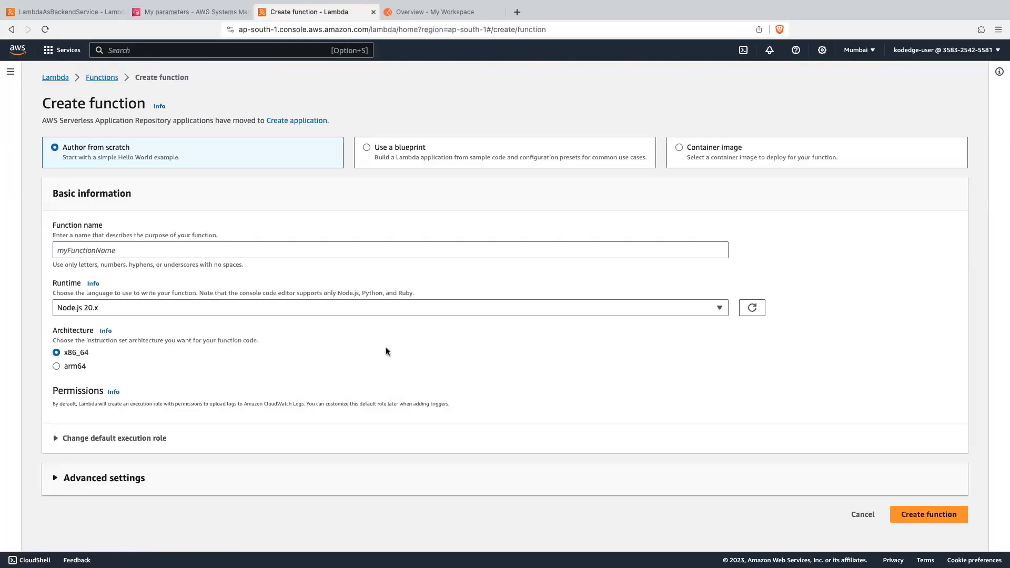
left_click(135, 246)
type("LambdaForAuth")
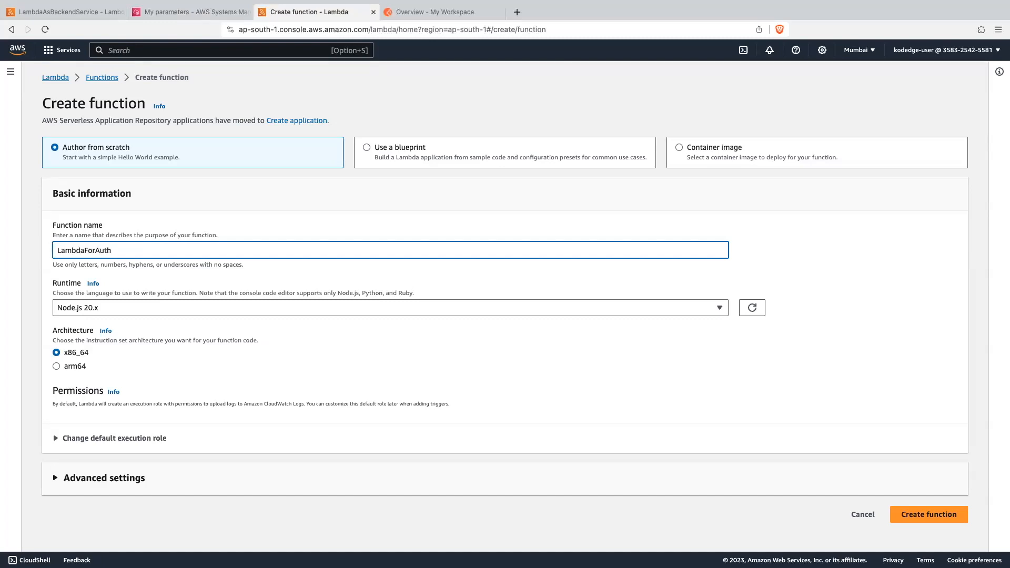
left_click(106, 307)
left_click(84, 156)
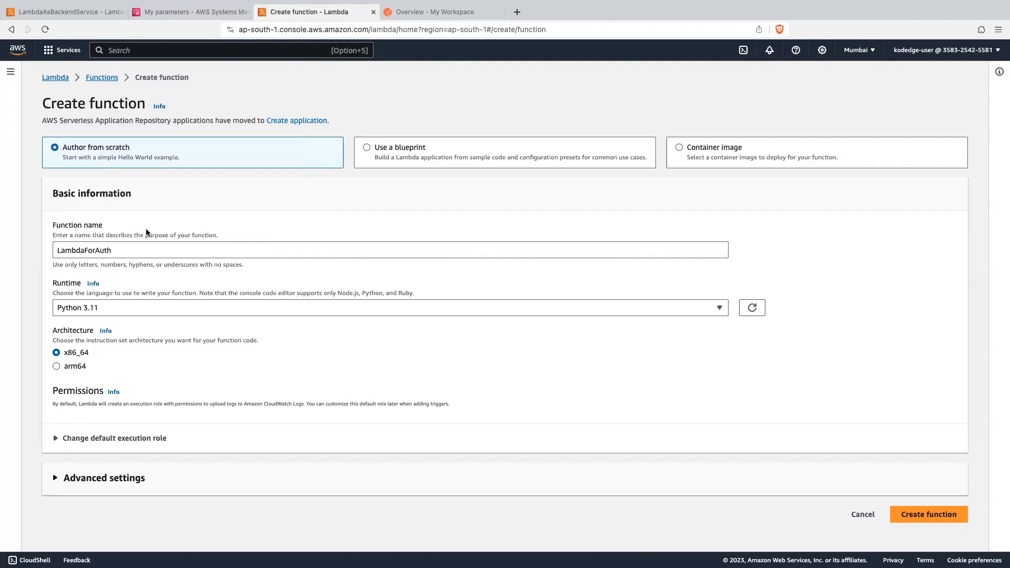
left_click(913, 514)
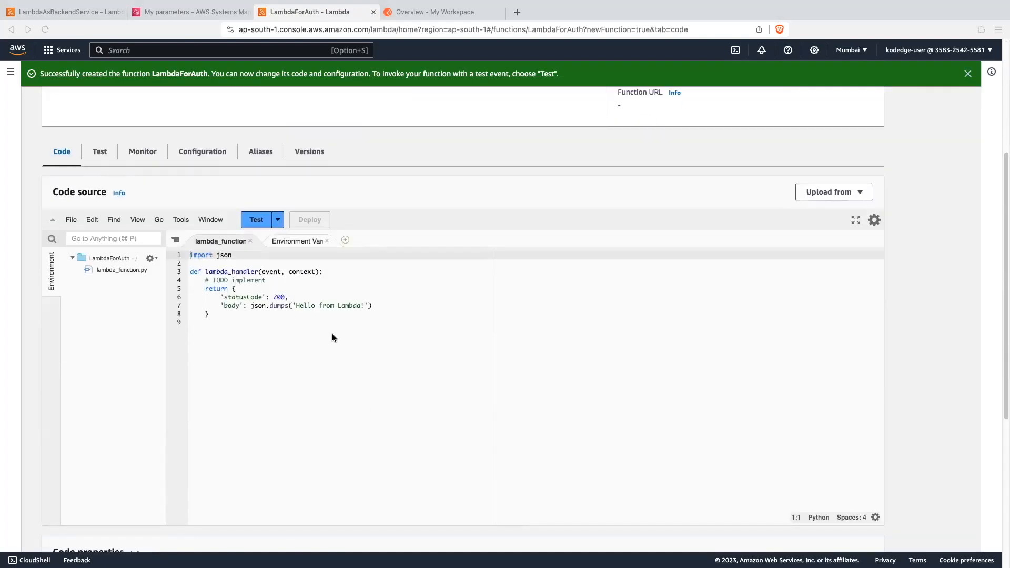
- In the LambdaForAuth code, import boto3 and add ssm = boto3.client('ssm', region_name="ap-south-1") above the handler
left_click(184, 17)
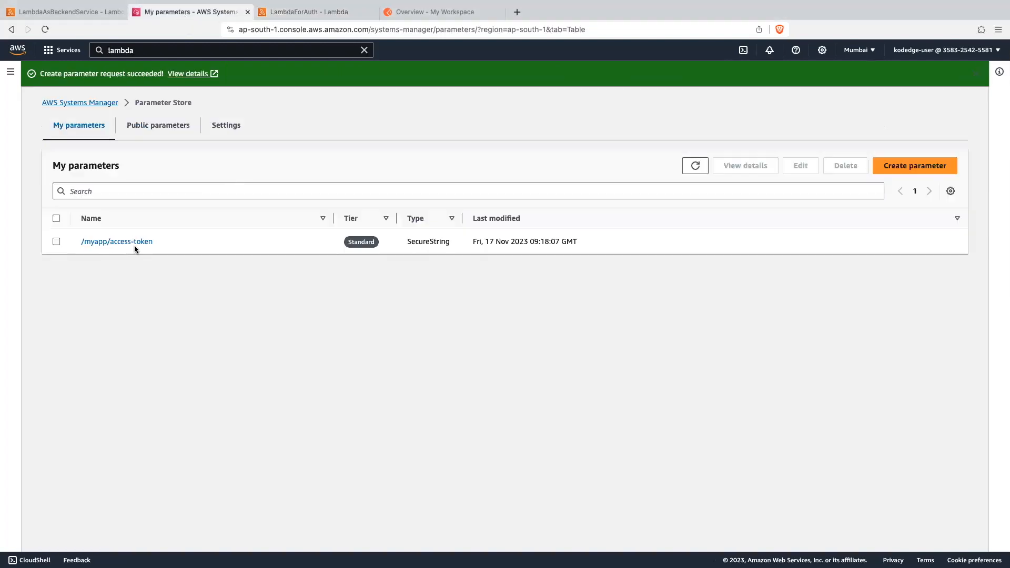
left_click(317, 16)
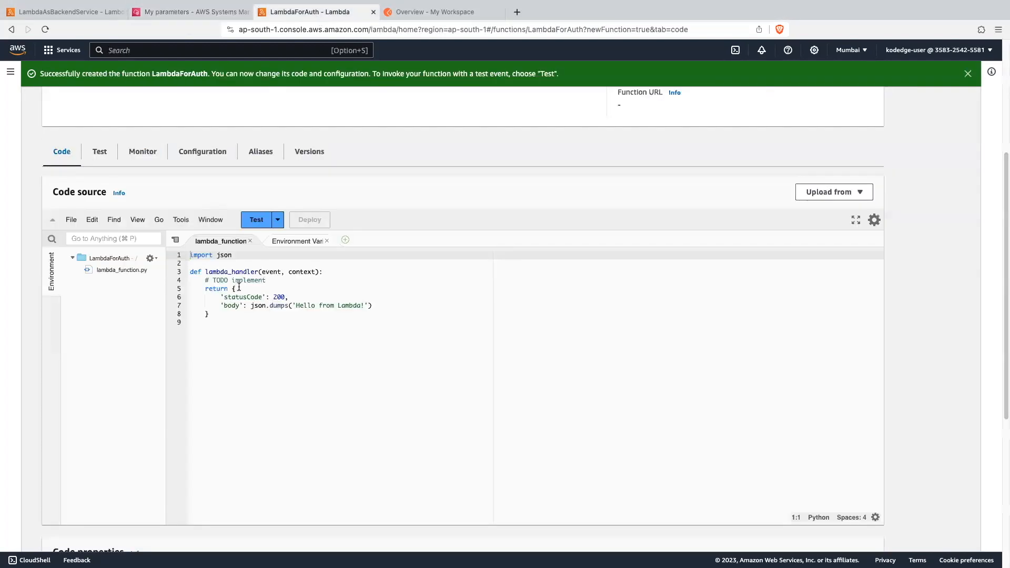
left_click(241, 256)
key("Return")
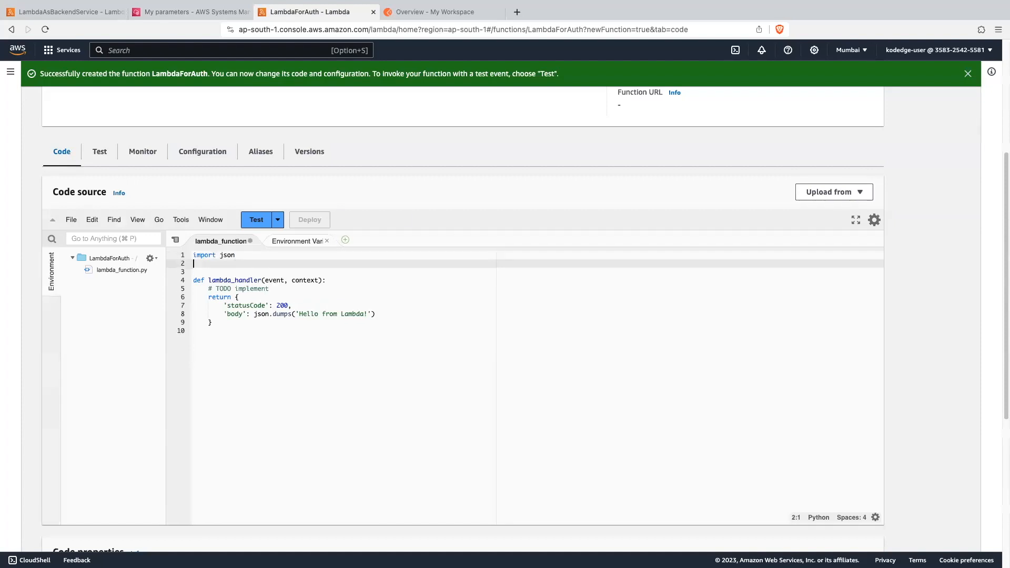
type("import boto2")
key("BackSpace")
type("3")
key("Return")
key("Return")
type("ssm = boto3.client('ssm', region_name=\"ap-south-1\")")
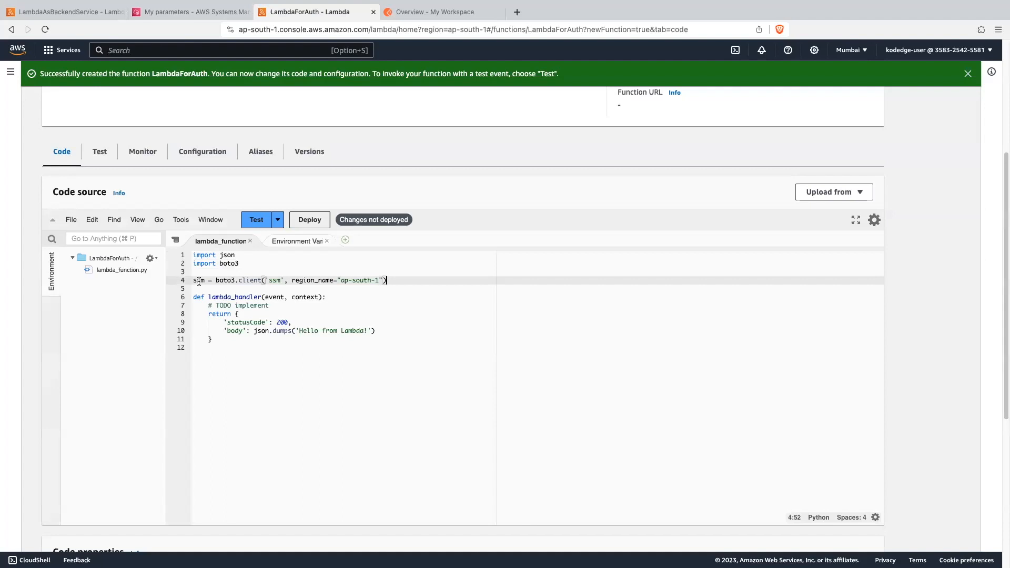
- Examine the SSM client line's arguments and compare its region name with the Lambda console's current region code
double_click(219, 280)
double_click(199, 280)
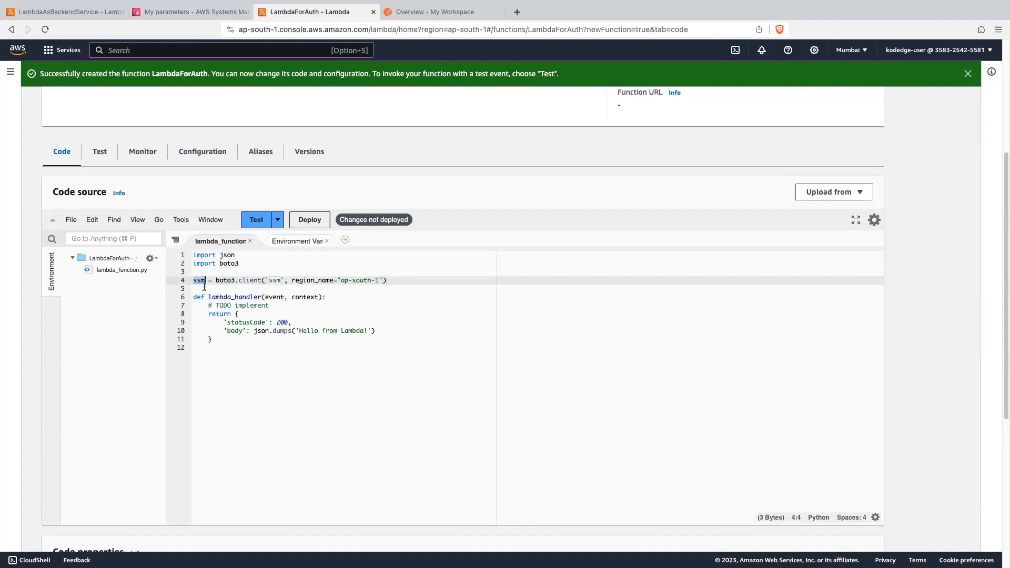
double_click(272, 281)
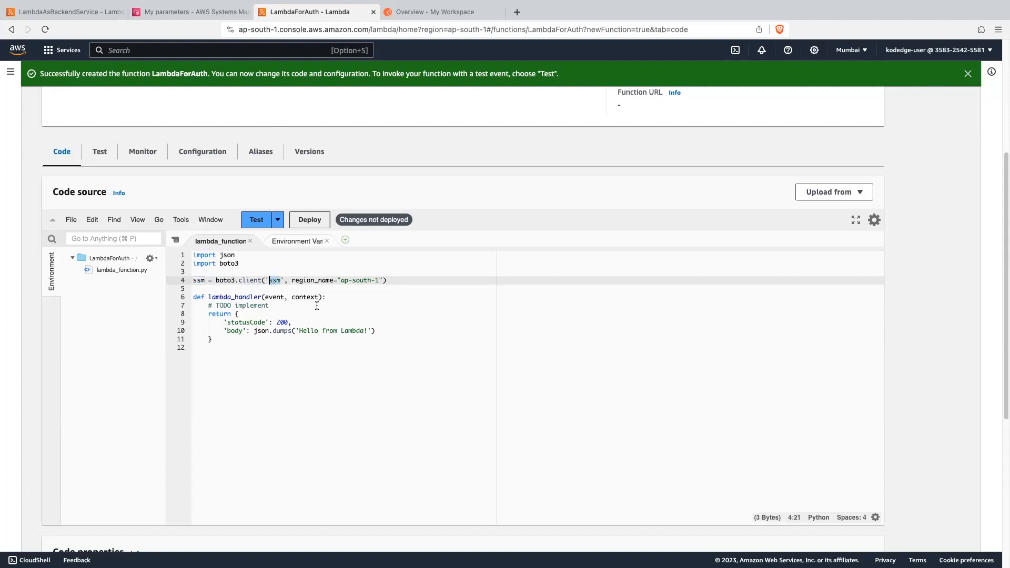
double_click(308, 280)
left_click(371, 280)
left_click(405, 281)
left_click(851, 51)
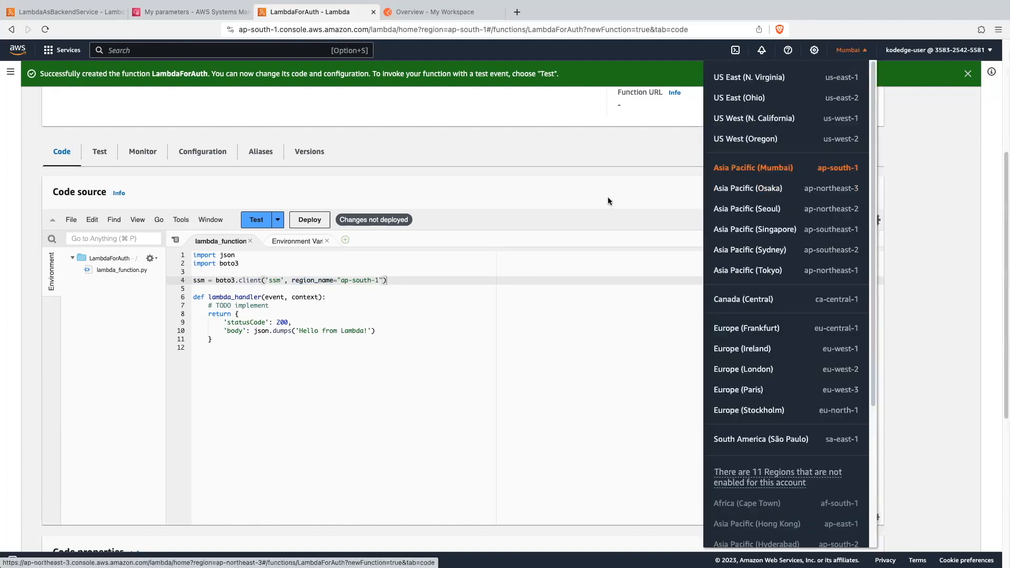
left_click(407, 286)
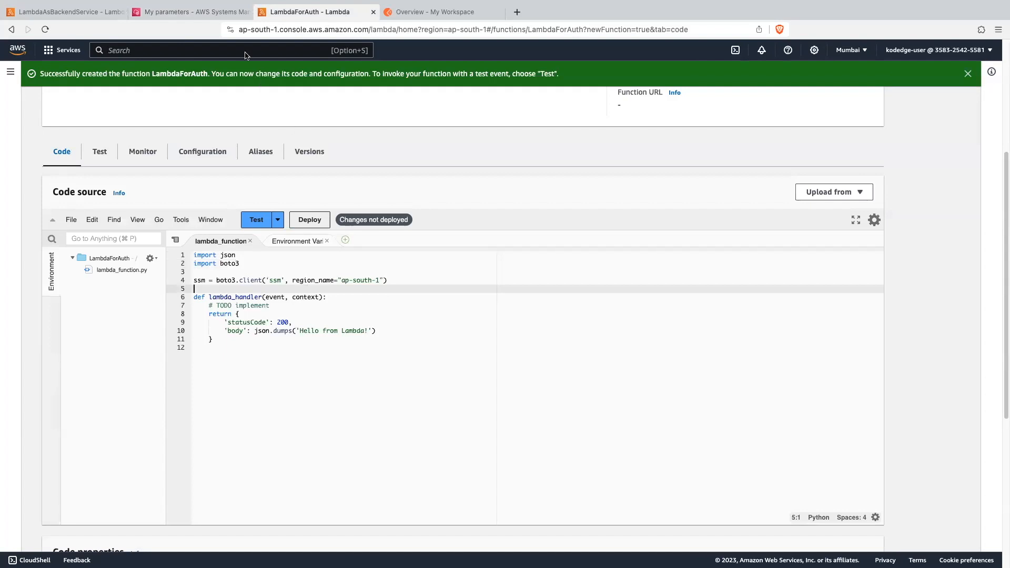
- Check the region code used by Parameter Store and return to the LambdaForAuth code
left_click(190, 11)
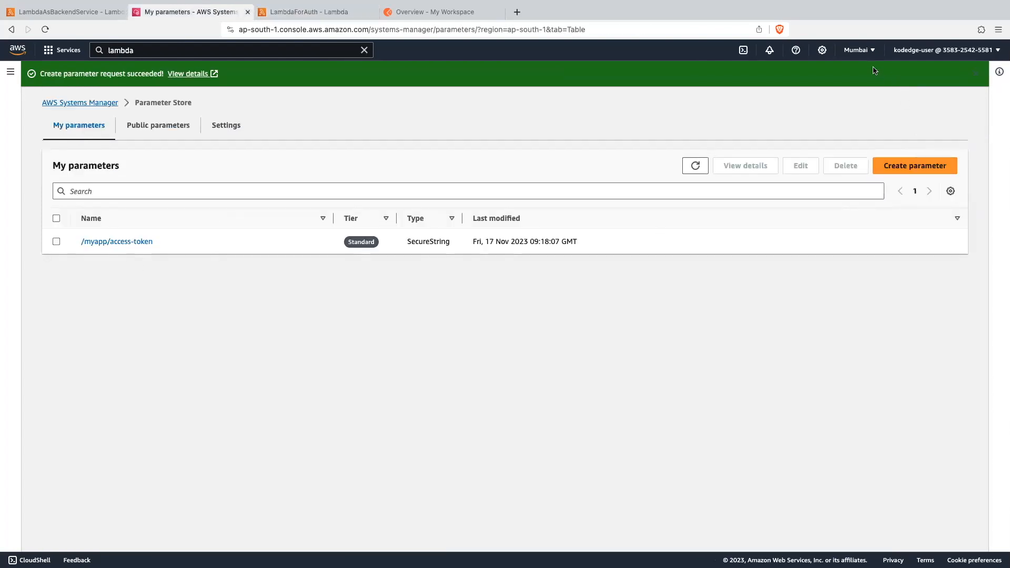
left_click(865, 52)
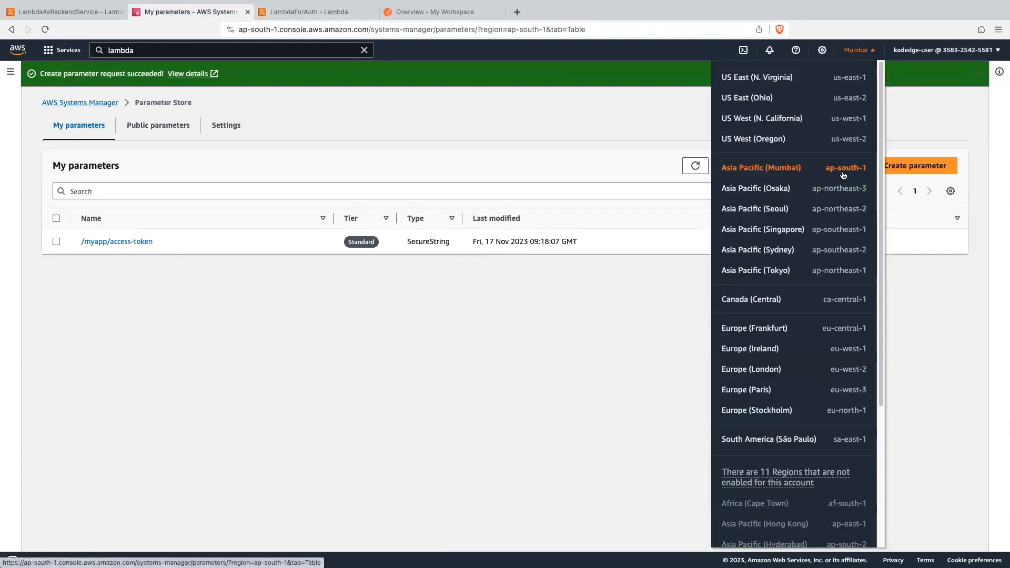
left_click(579, 361)
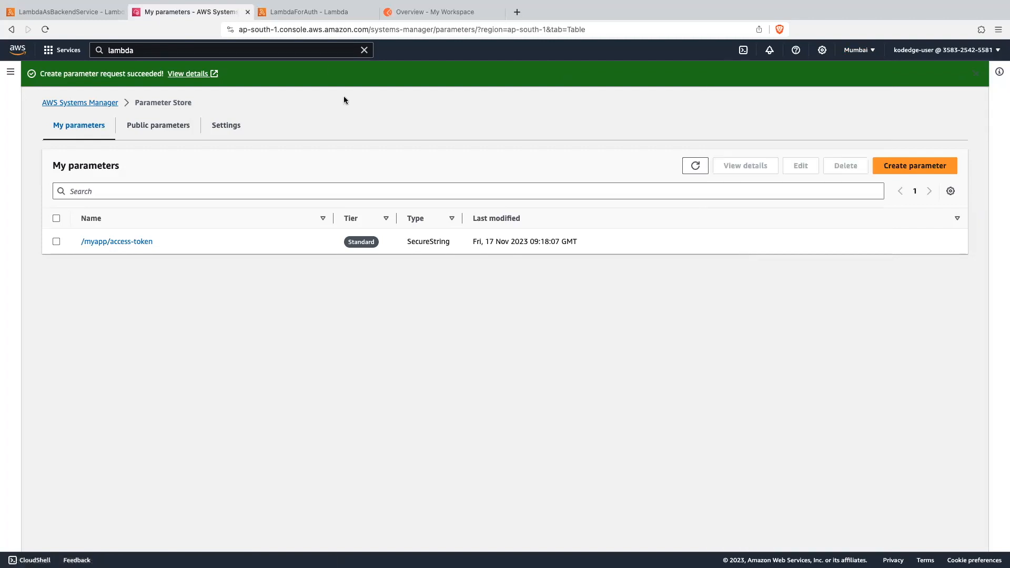
left_click(311, 14)
scroll(287, 292, "down", 1)
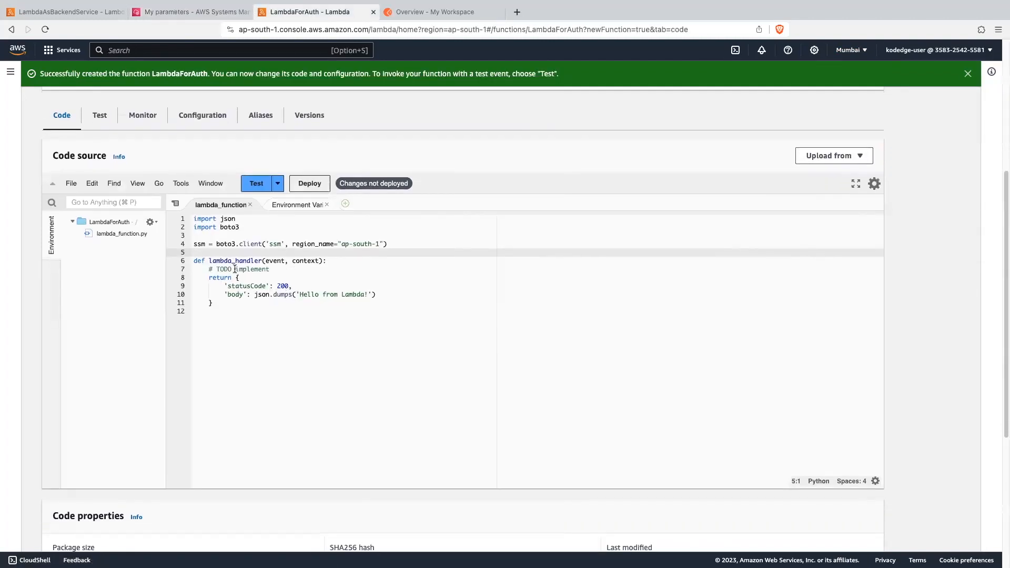
- Replace the handler's TODO comment with parameter_name = '/myapp/access-token' and token = ssm.get_parameter(Name=parameter_name, WithDecryption=True)
left_click_drag(205, 270, 277, 269)
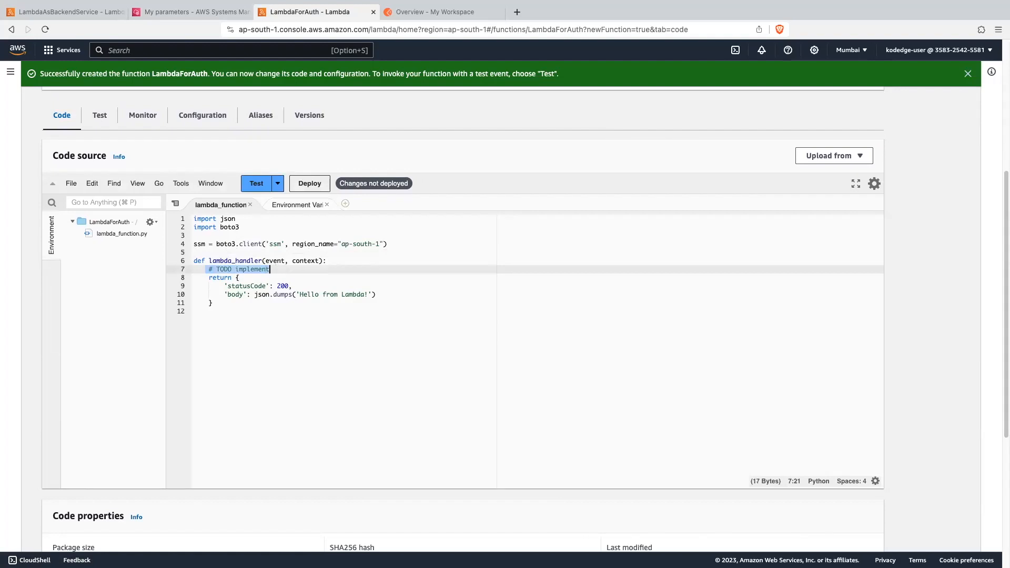
key("BackSpace")
key("super+v")
key("Return")
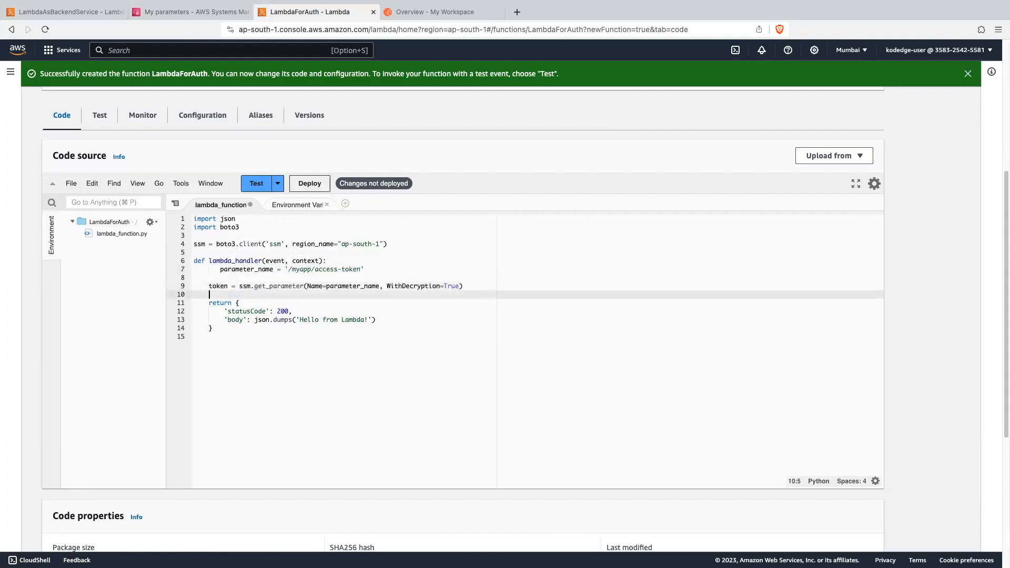
- Align the parameter_name line's indentation with the rest of the handler body and save the code
key("Up")
key("Up")
key("Up")
key("Delete")
key("Delete")
key("Delete")
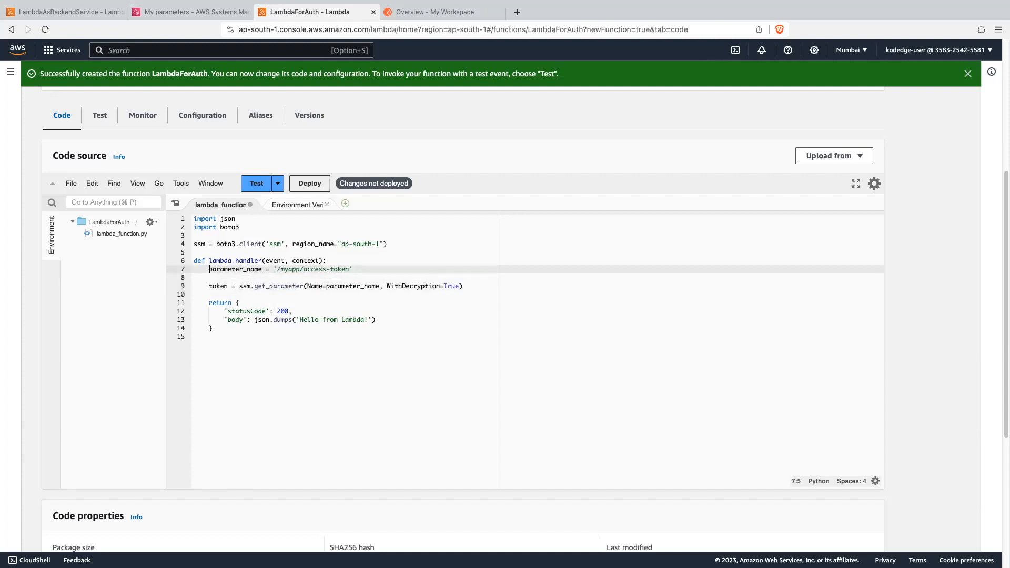
key("Down")
key("Down")
key("Down")
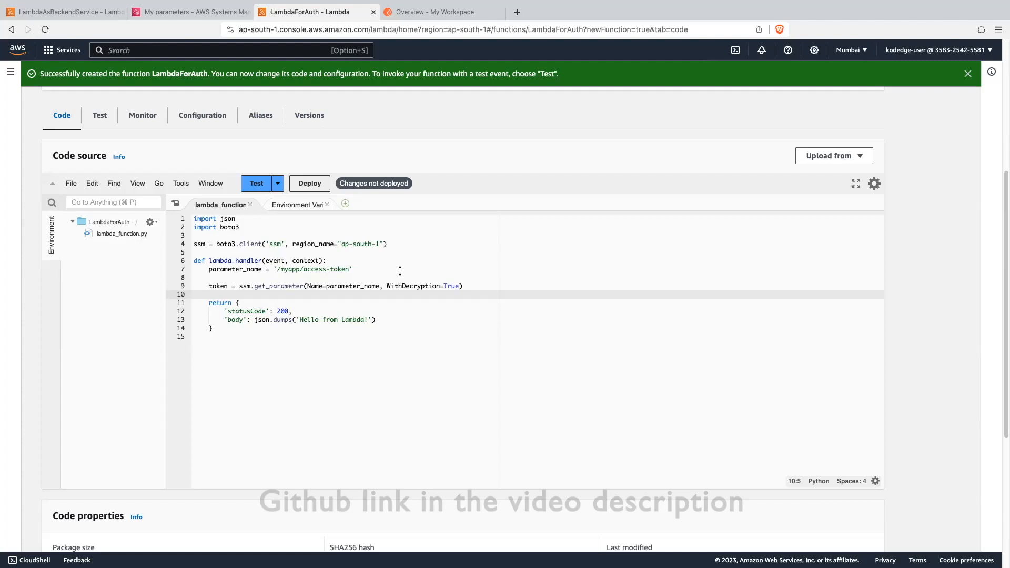
- Examine the parameter name's value and the get_parameter call with its Name and WithDecryption arguments
left_click_drag(272, 269, 353, 269)
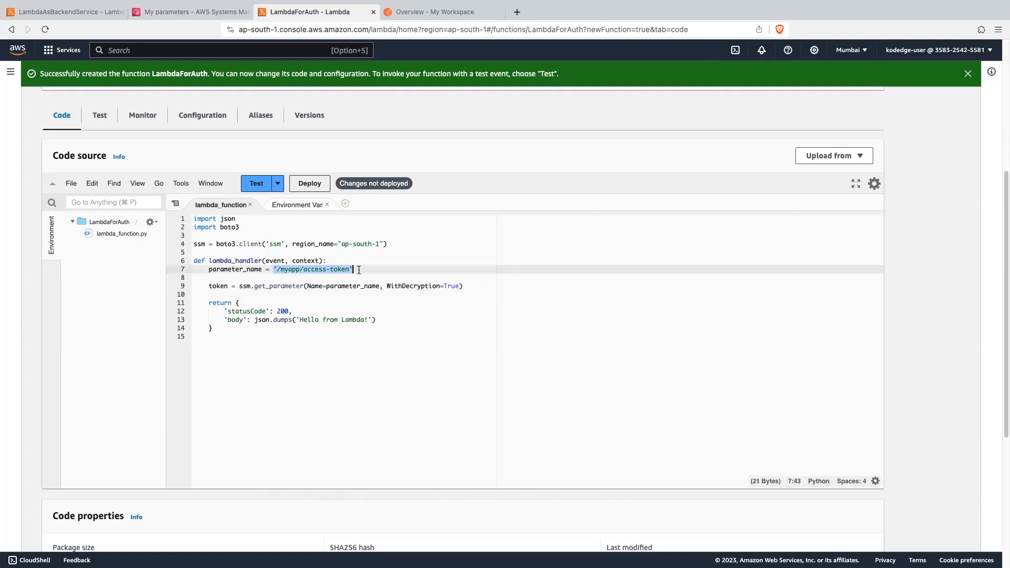
left_click(239, 269)
double_click(239, 269)
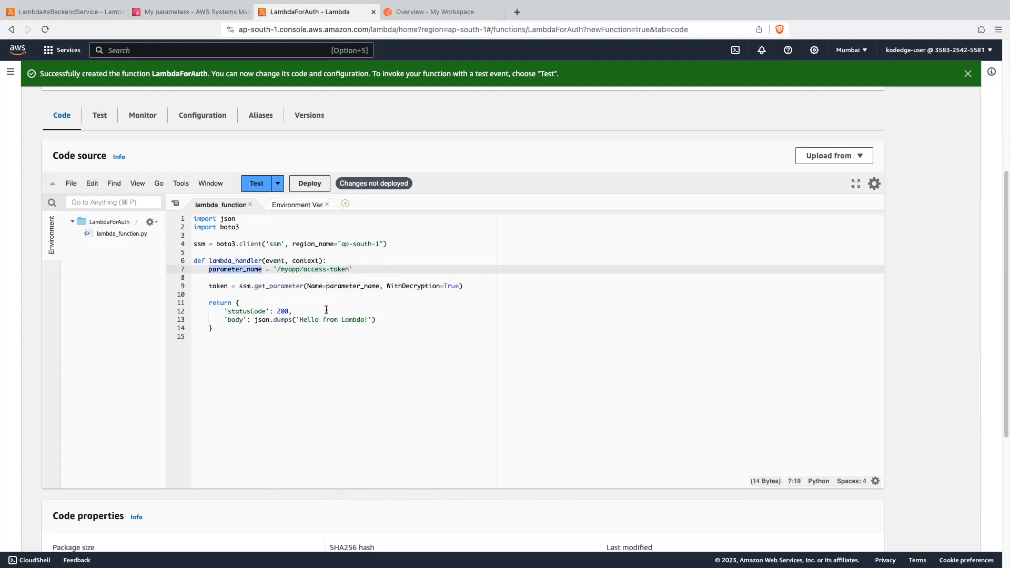
double_click(274, 286)
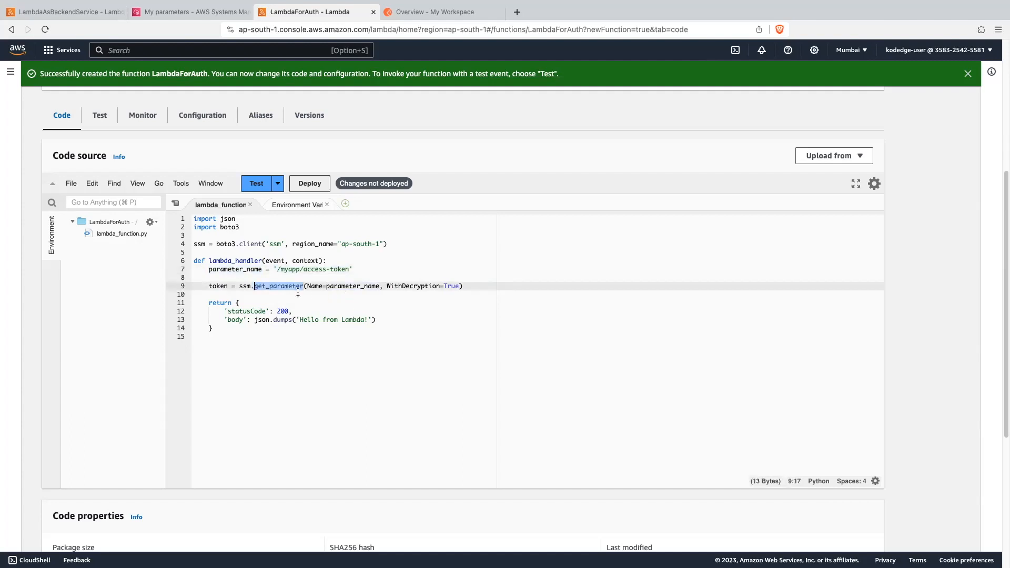
left_click_drag(326, 287, 383, 286)
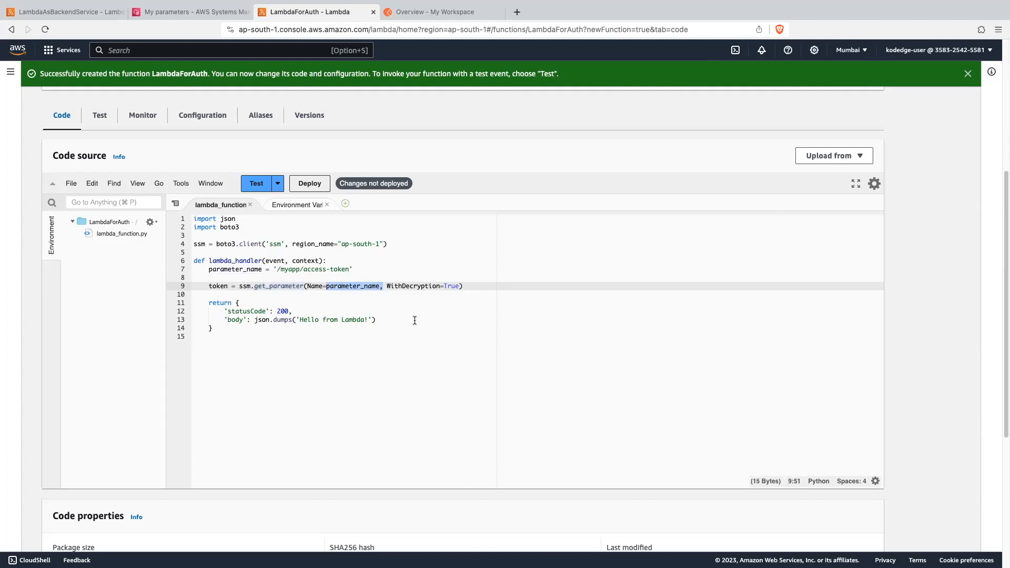
double_click(417, 286)
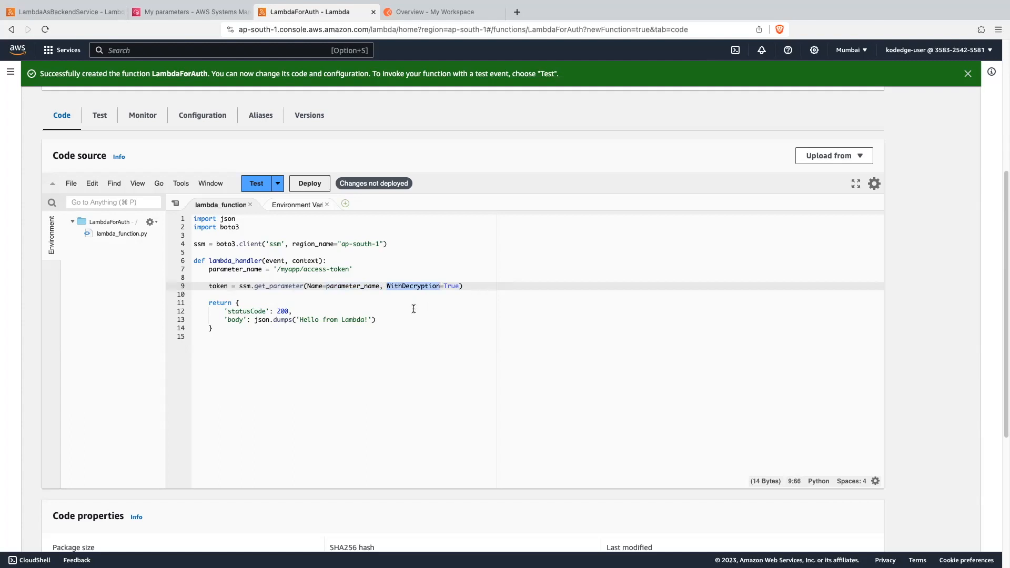
double_click(286, 286)
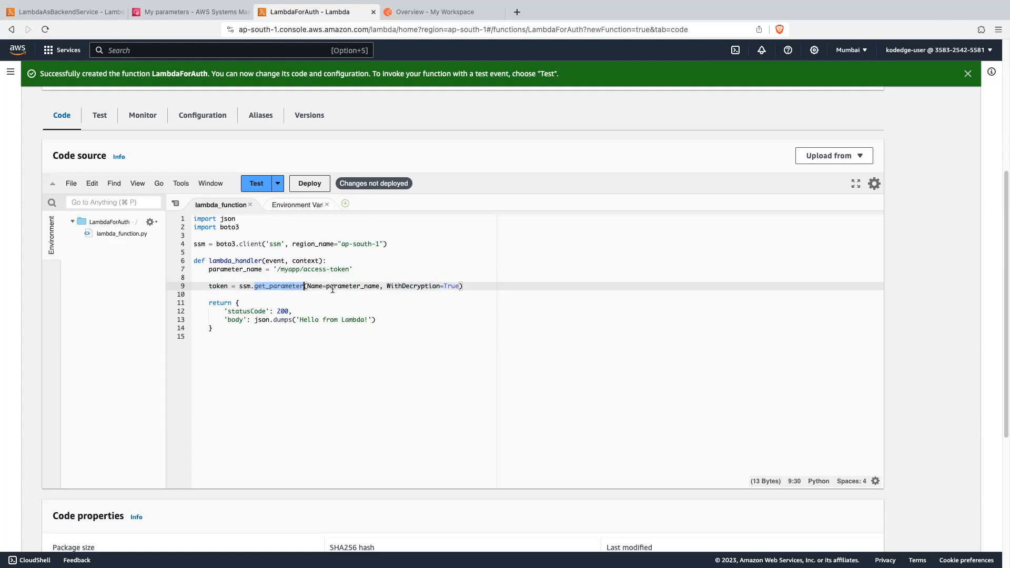
left_click(311, 301)
left_click(284, 286)
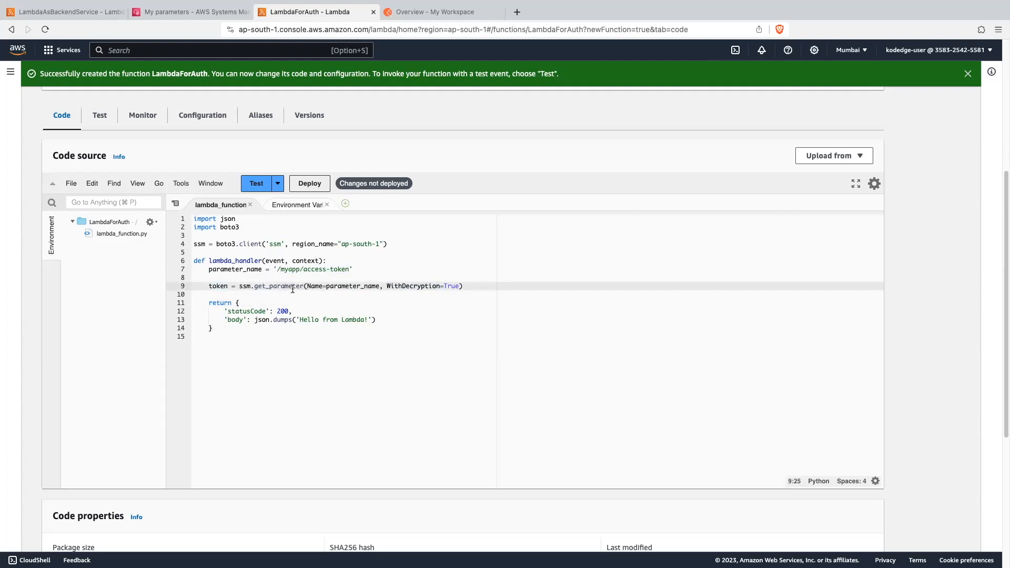
- Add print(token) directly below the get_parameter line and deploy the function
key("Down")
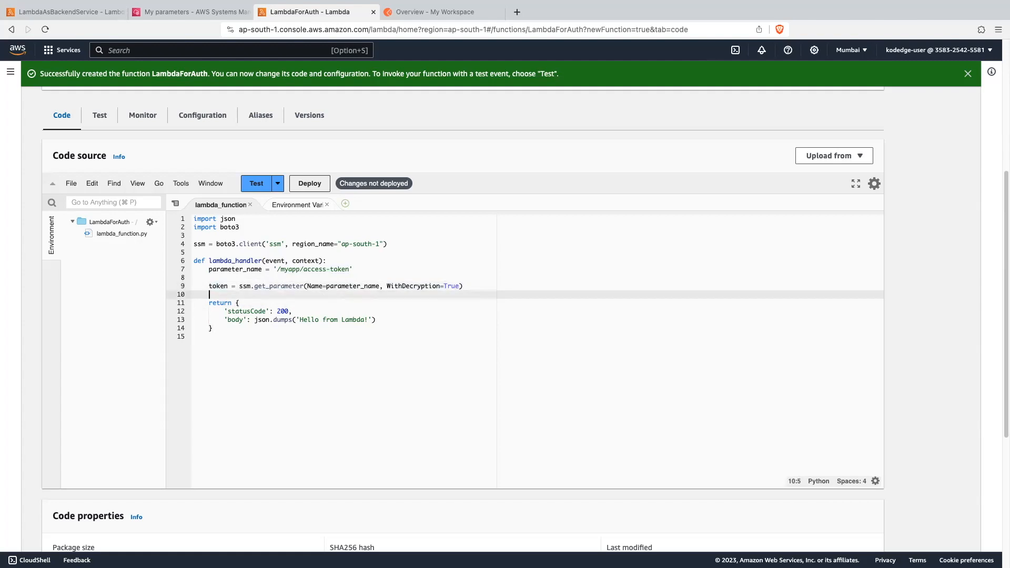
key("Return")
key("Up")
type("print()")
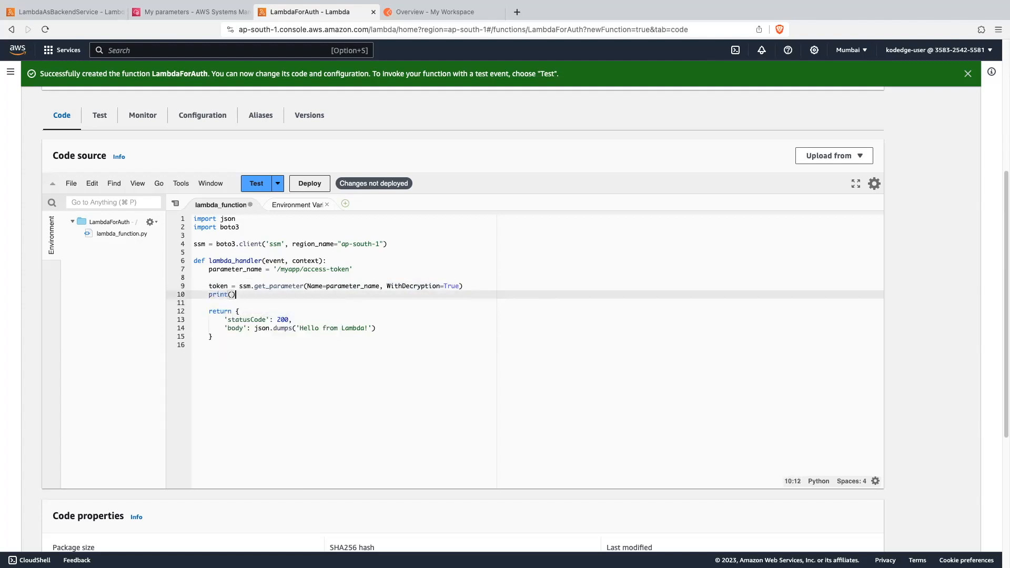
key("Left")
type("token")
left_click(322, 186)
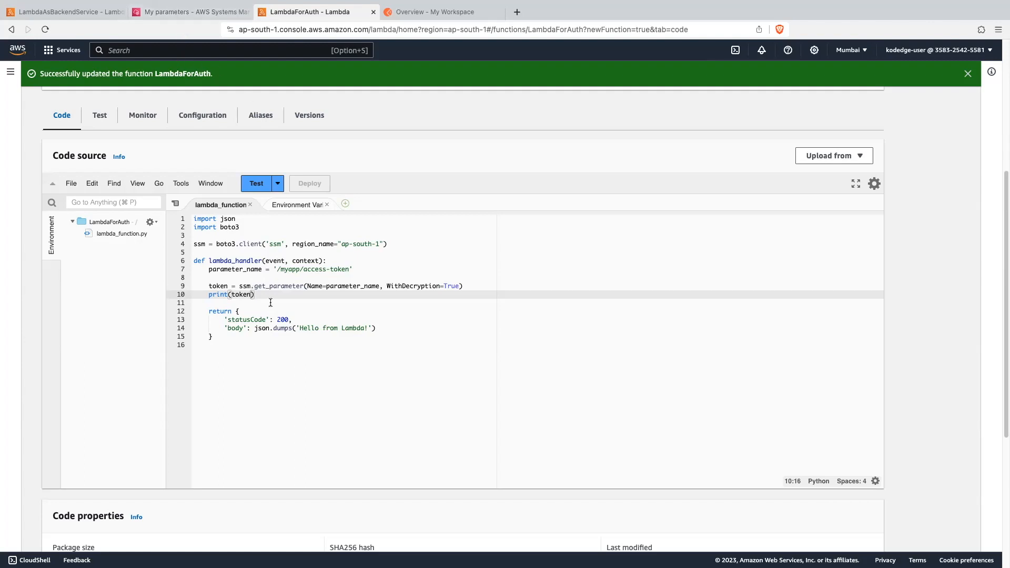
- Create a private test event named Test from the hello-world template for the function
left_click_drag(254, 286, 304, 285)
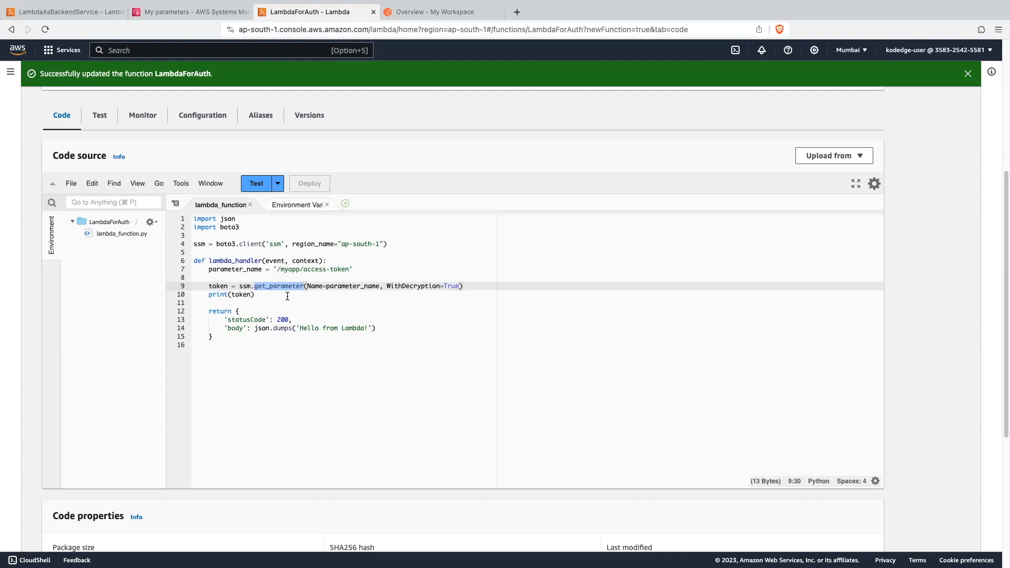
left_click(350, 301)
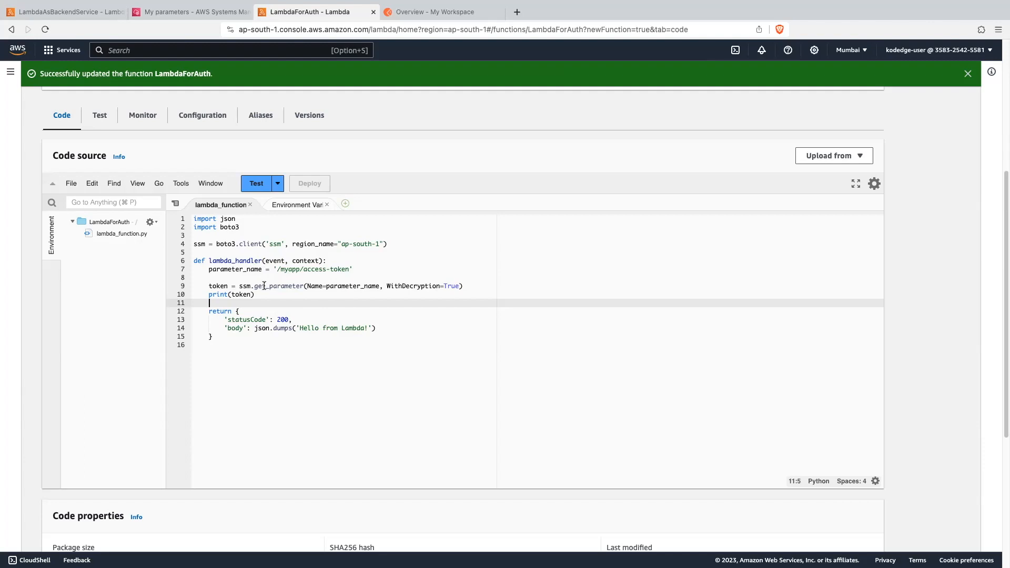
left_click(256, 183)
type("Test")
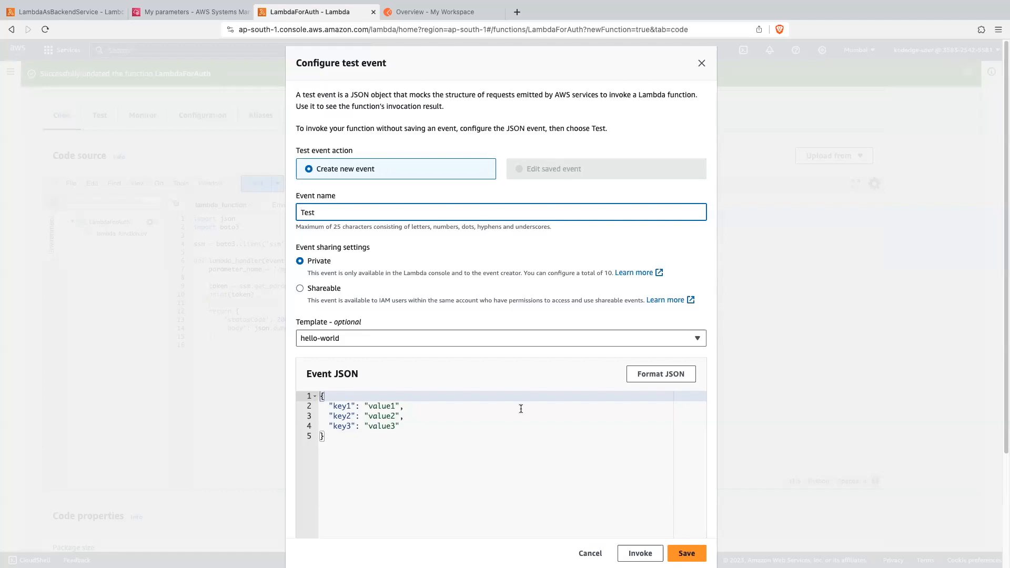
left_click(686, 553)
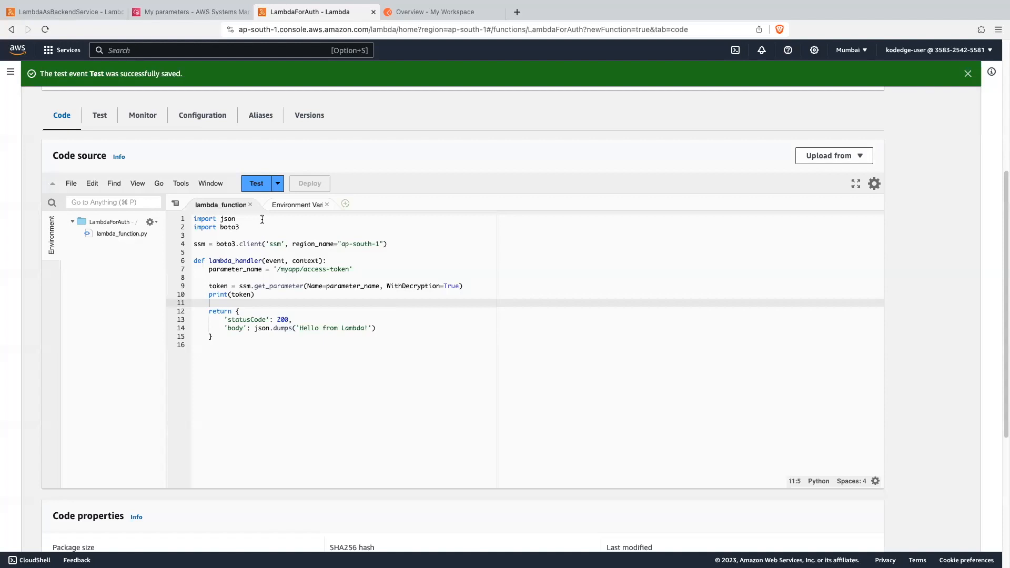
- Run the function with the saved test event and examine the response's error message
left_click(256, 184)
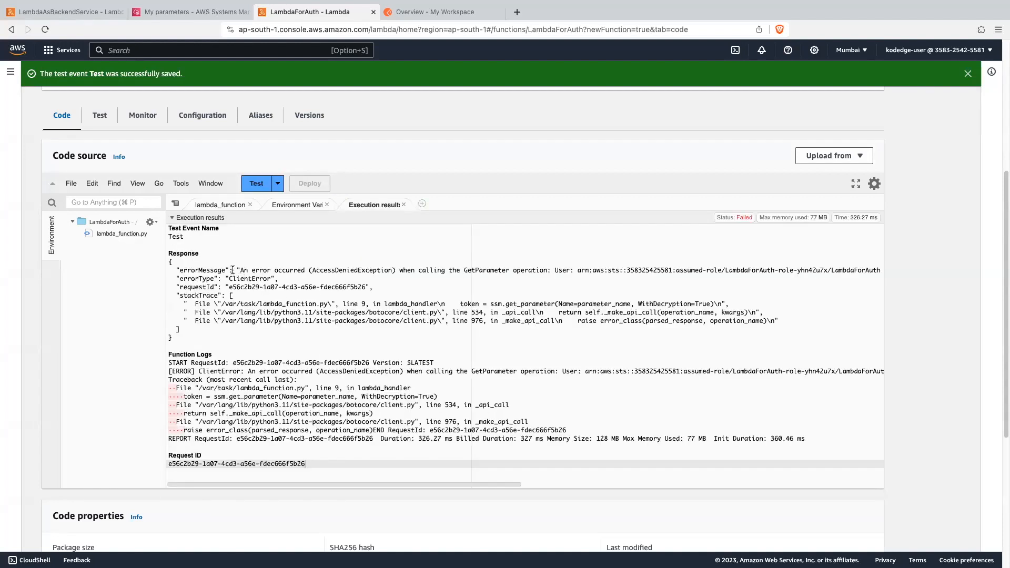
left_click_drag(311, 270, 386, 270)
left_click_drag(463, 269, 549, 269)
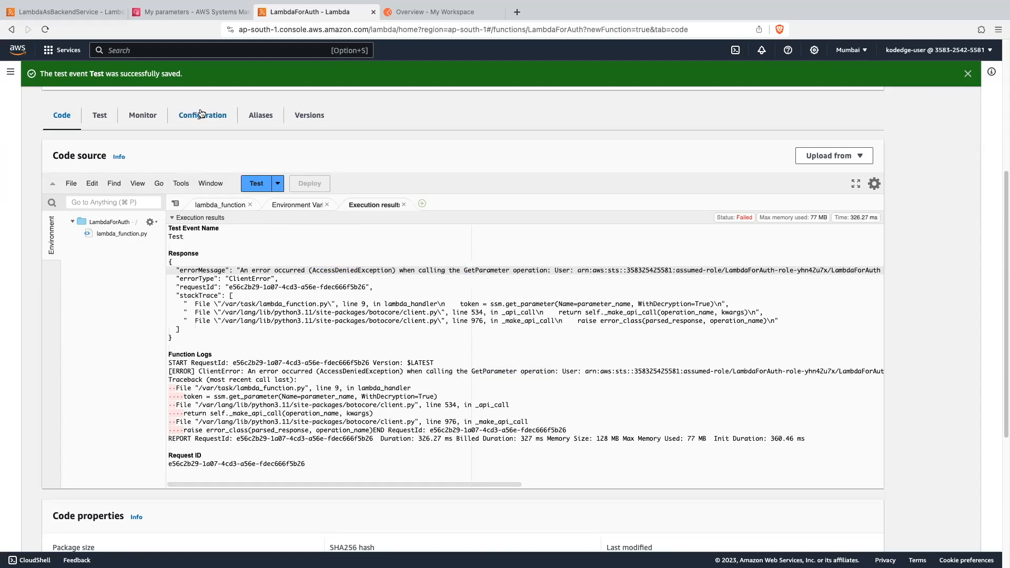
- Open the LambdaForAuth function's execution role in IAM from its permissions configuration
left_click(201, 114)
scroll(327, 320, "down", 2)
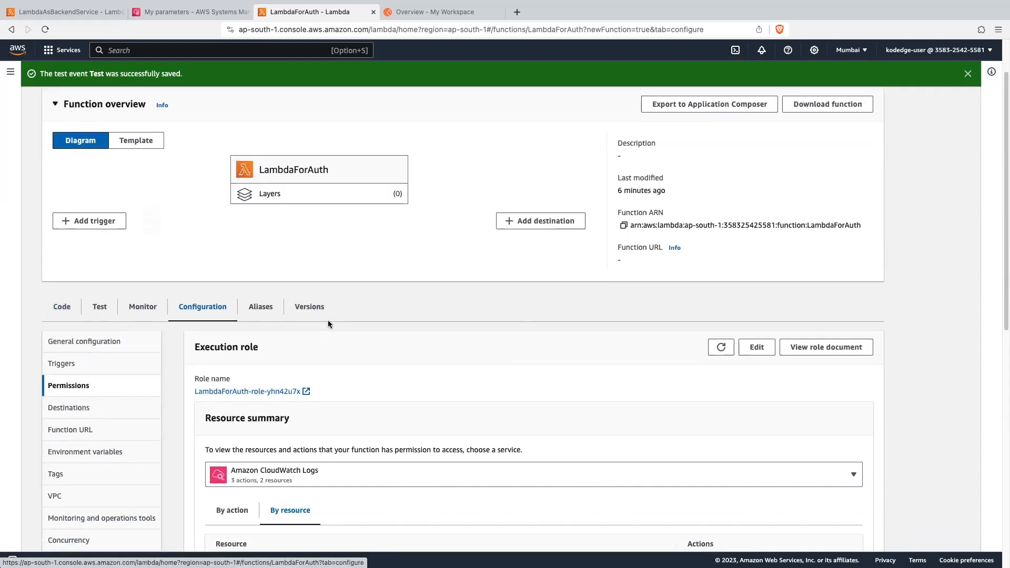
scroll(302, 323, "down", 1)
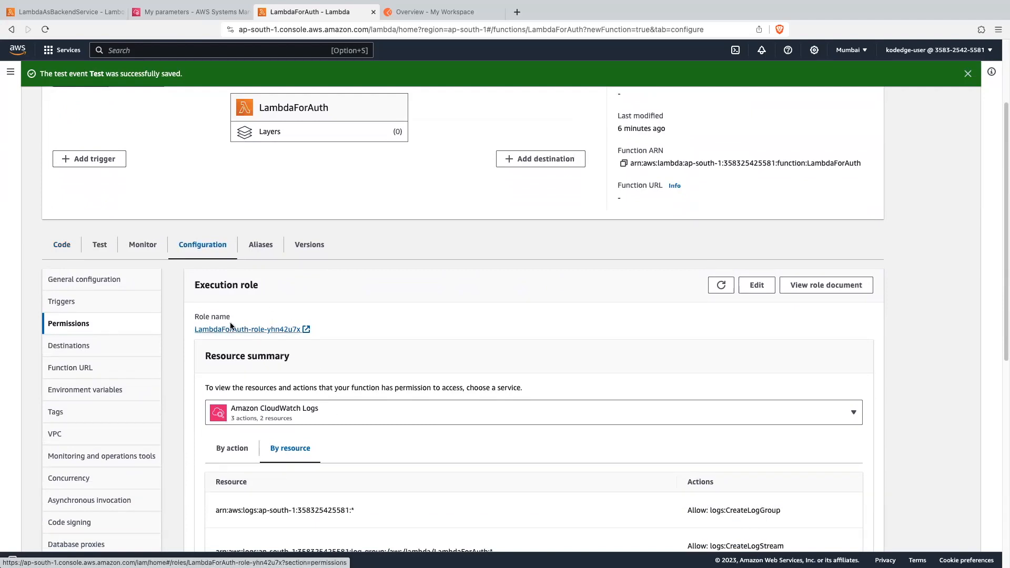
left_click(300, 329)
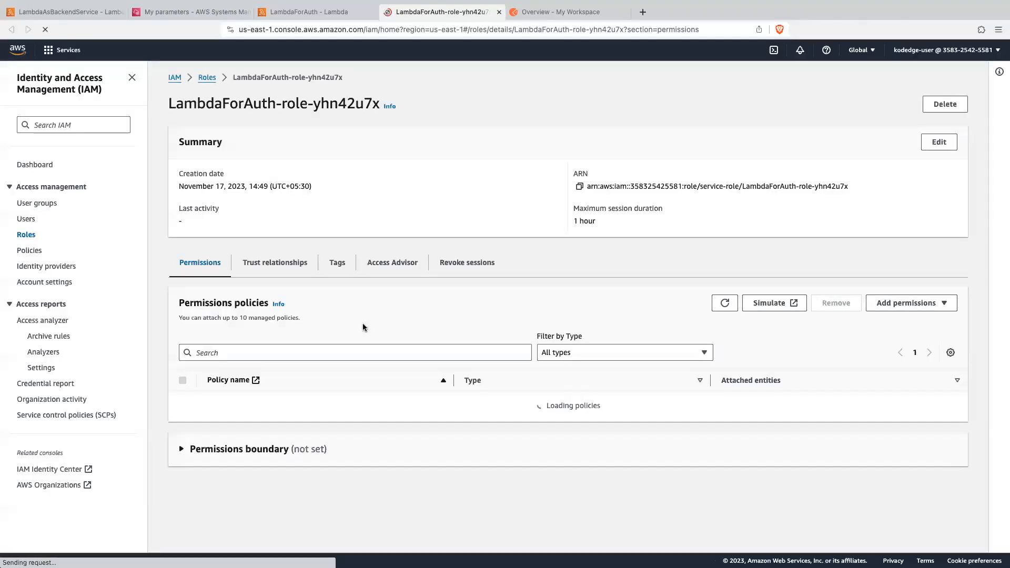
- Start an inline policy for the LambdaForAuth role and choose Systems Manager as its service
scroll(363, 324, "down", 1)
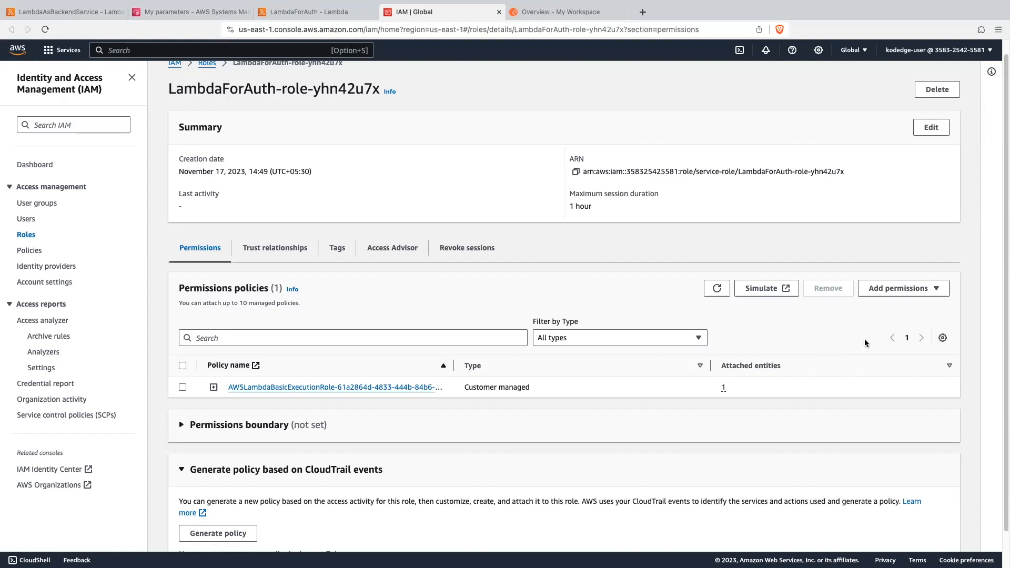
left_click(875, 288)
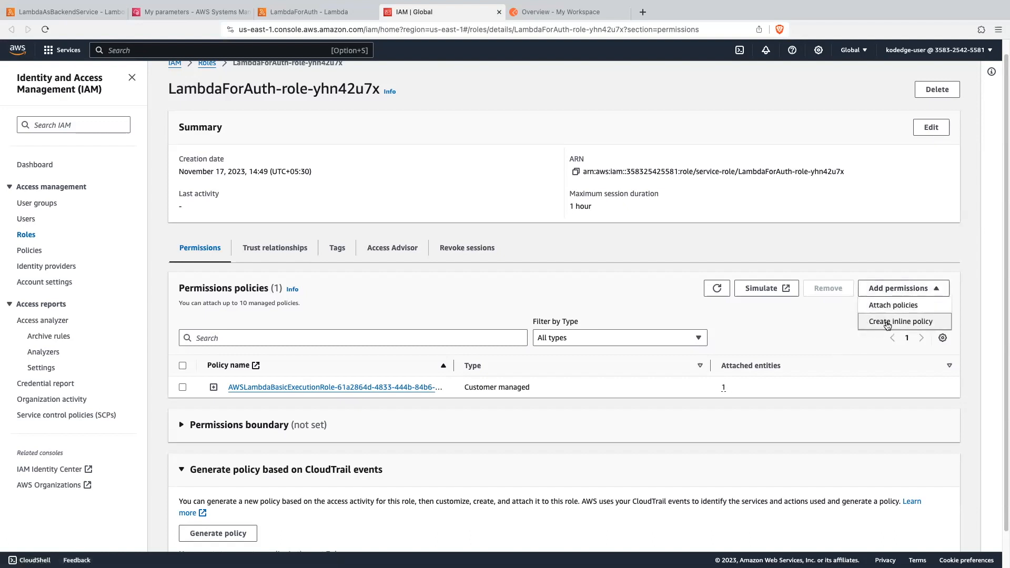
left_click(887, 325)
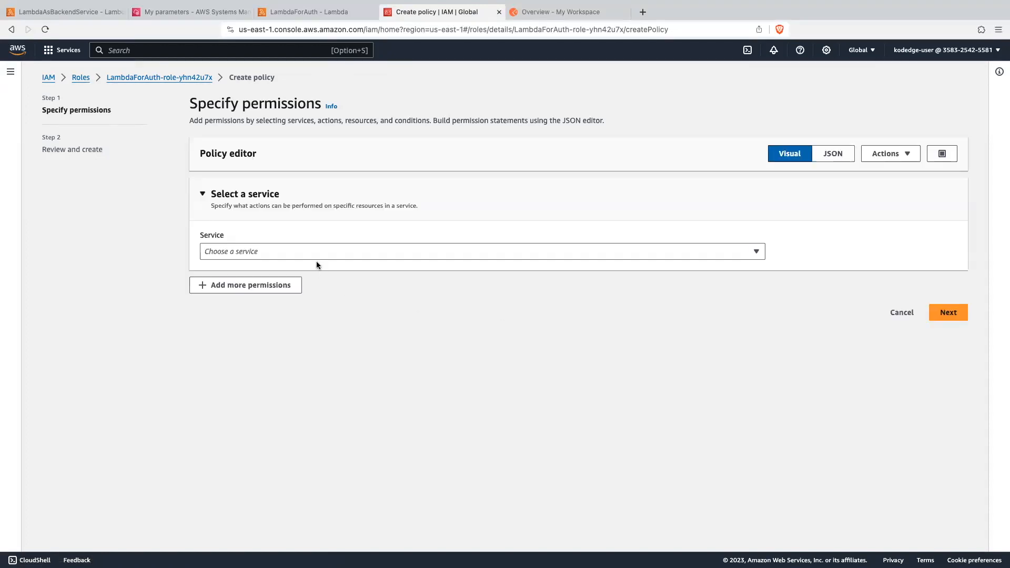
left_click(313, 252)
type("system")
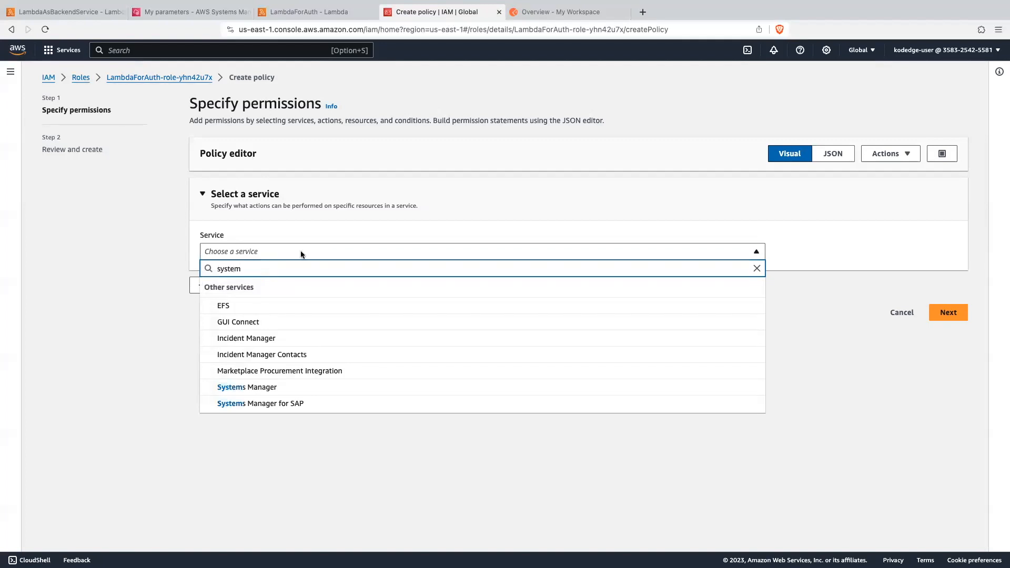
left_click(251, 388)
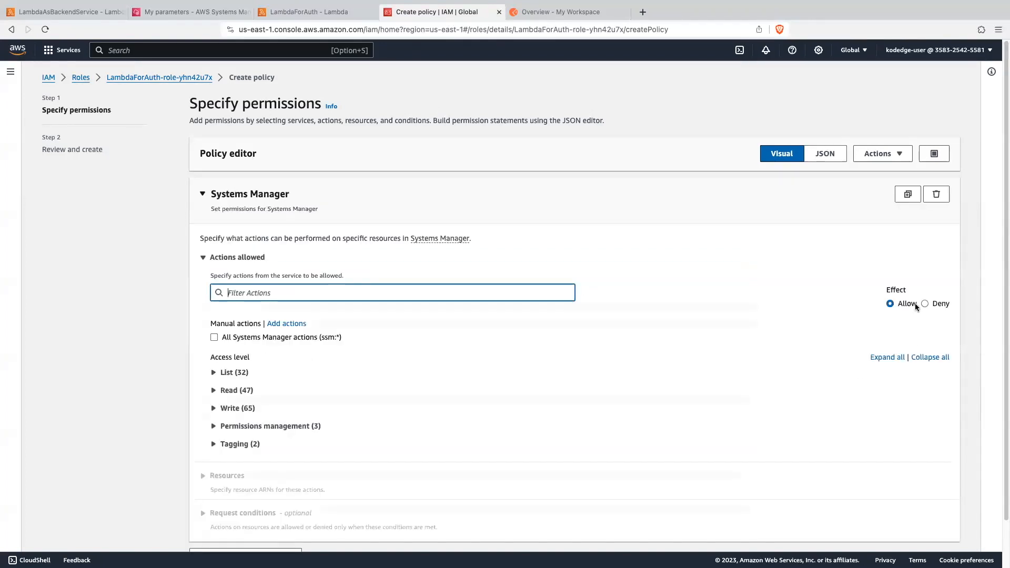
- Allow the GetParameter read action in the Systems Manager policy
scroll(643, 343, "down", 2)
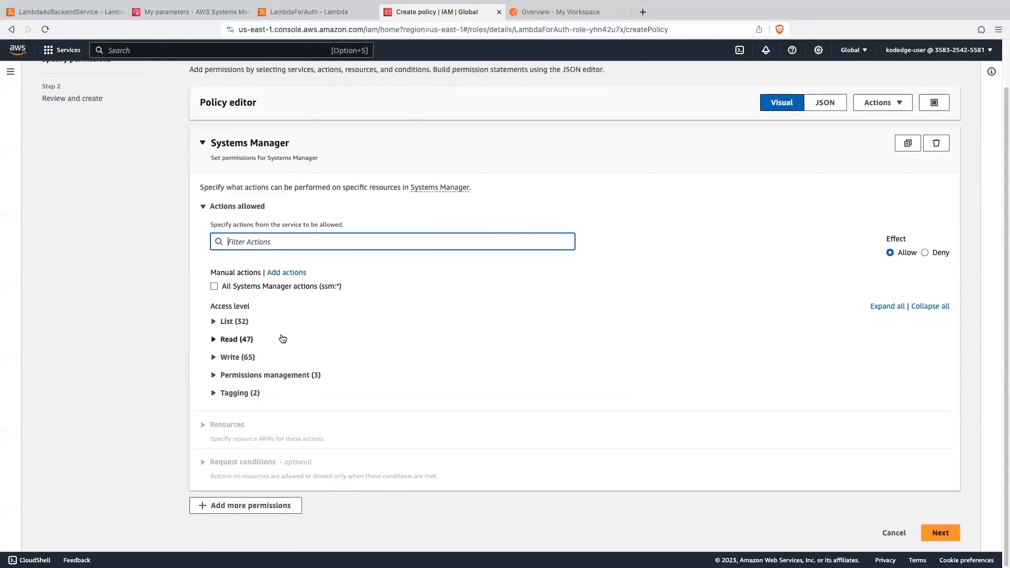
left_click(227, 340)
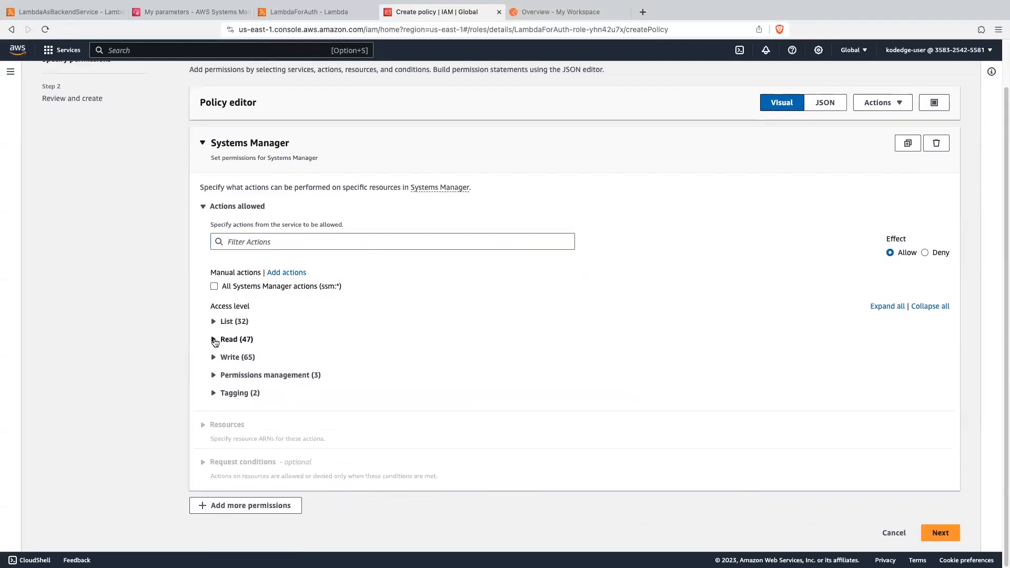
scroll(421, 351, "down", 3)
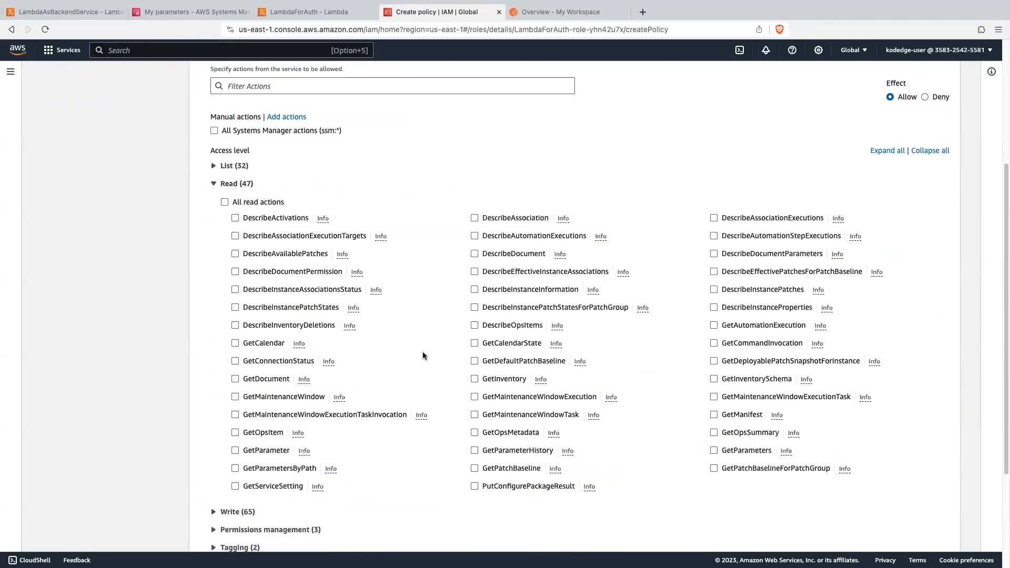
left_click(235, 451)
scroll(238, 449, "down", 1)
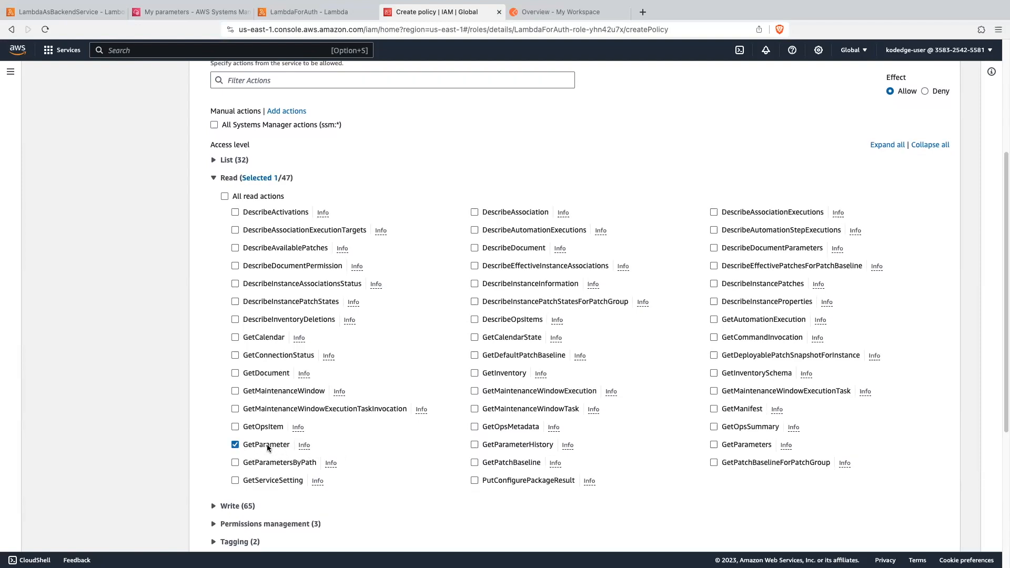
- Begin a specific parameter ARN in this account with region ap-south-1, checking the region code against Parameter Store's region
scroll(383, 451, "down", 5)
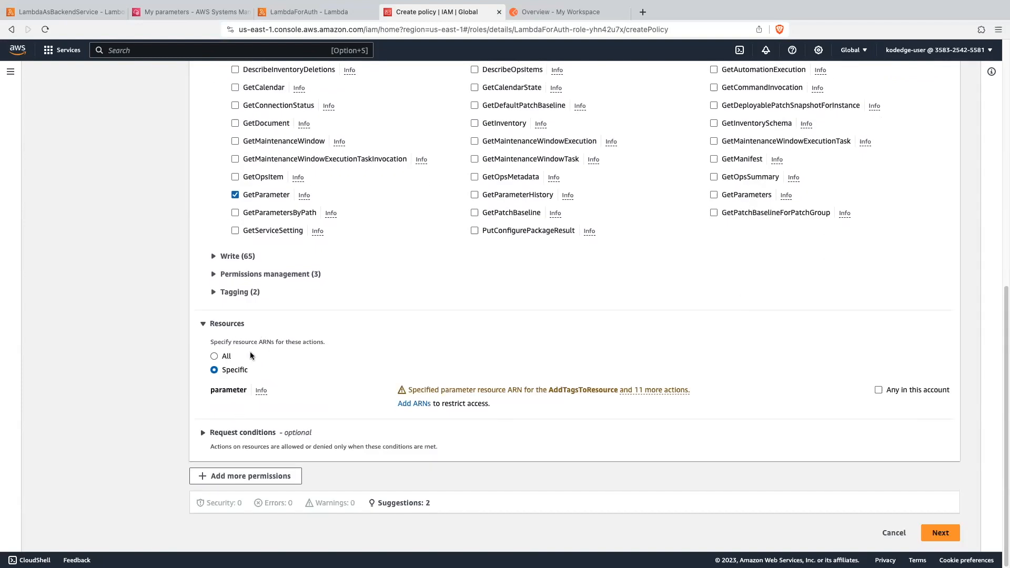
left_click(405, 404)
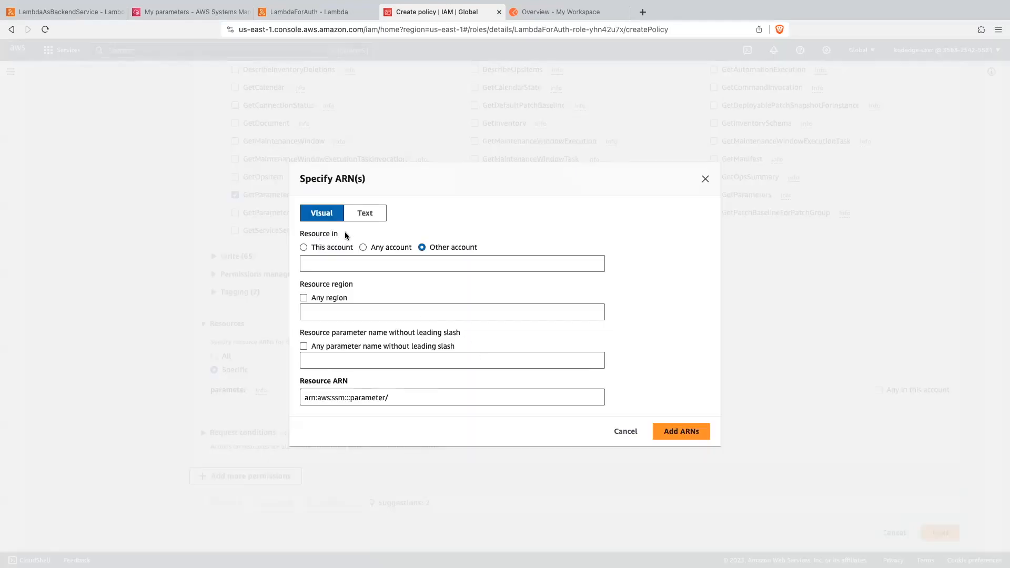
left_click(303, 248)
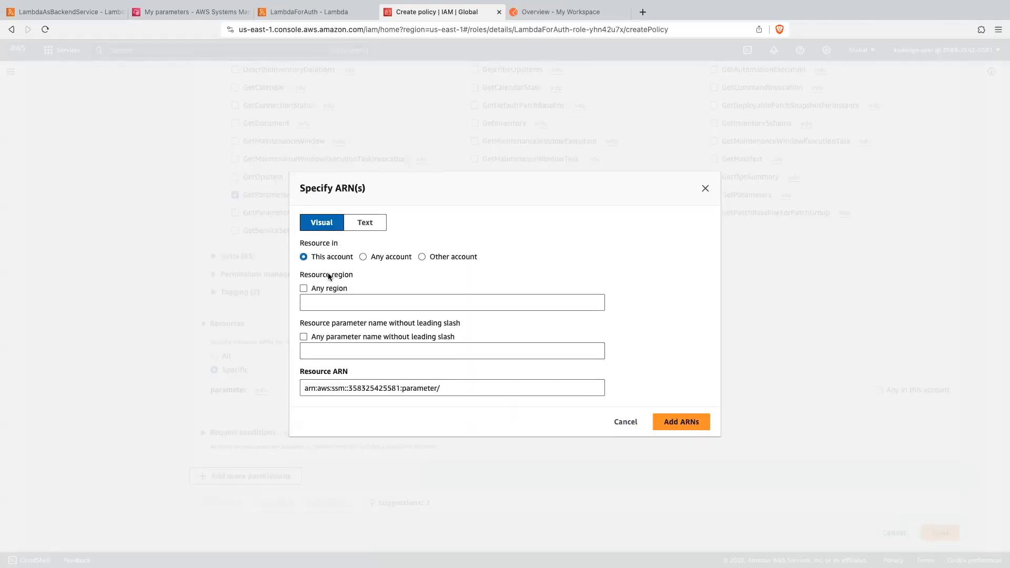
left_click(322, 300)
type("ap-south-1")
left_click(187, 11)
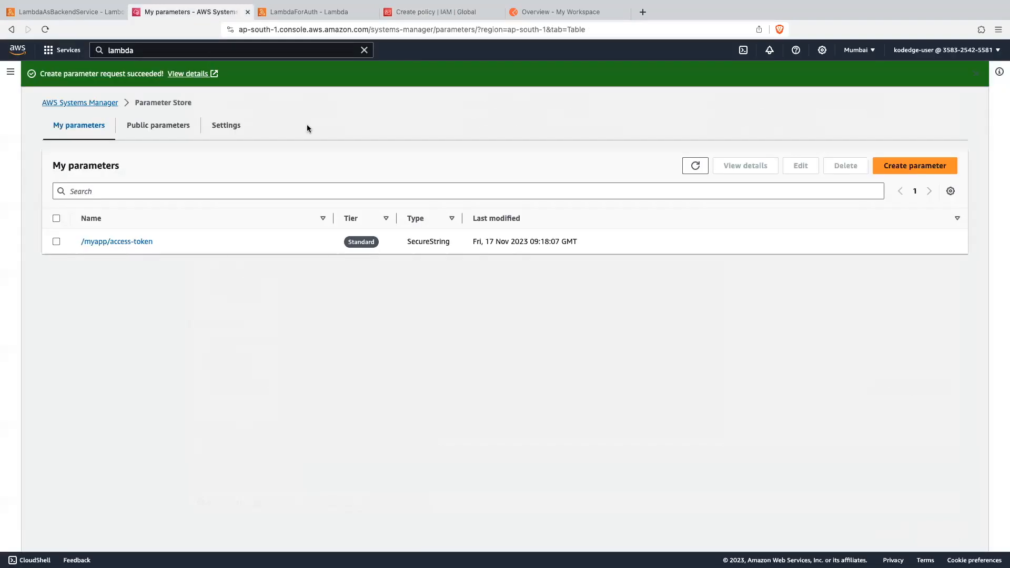
left_click(857, 50)
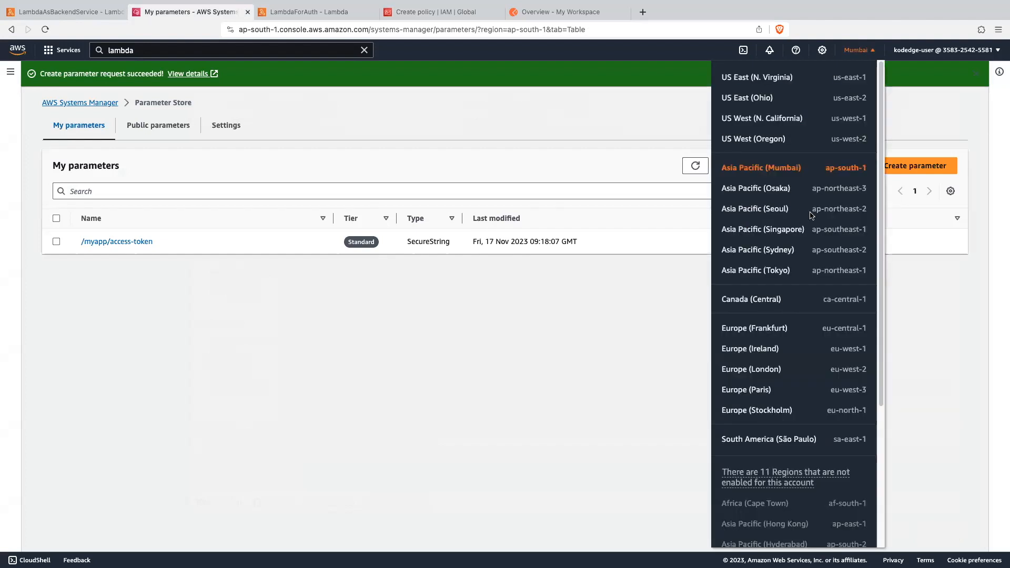
left_click(528, 314)
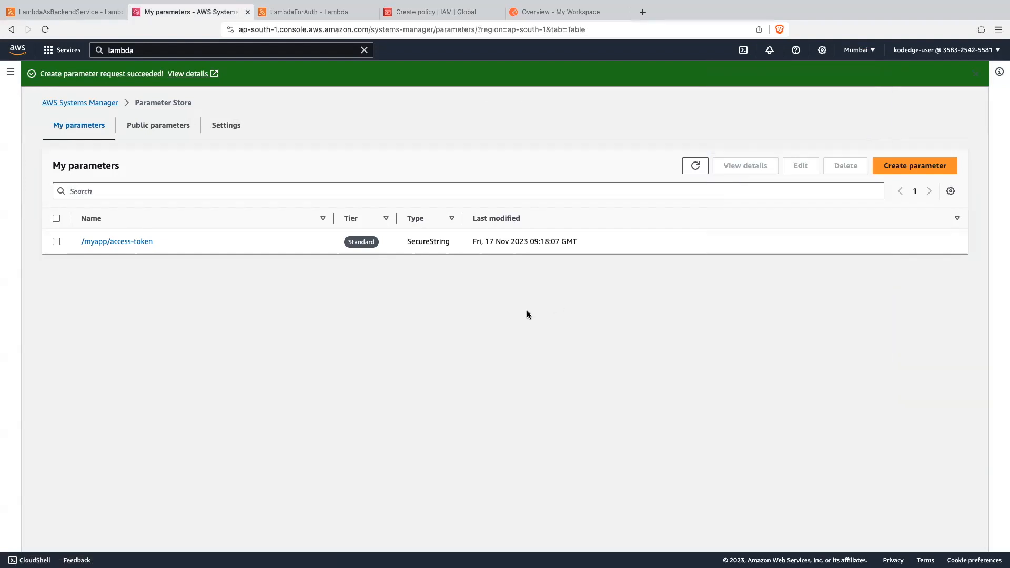
left_click(428, 12)
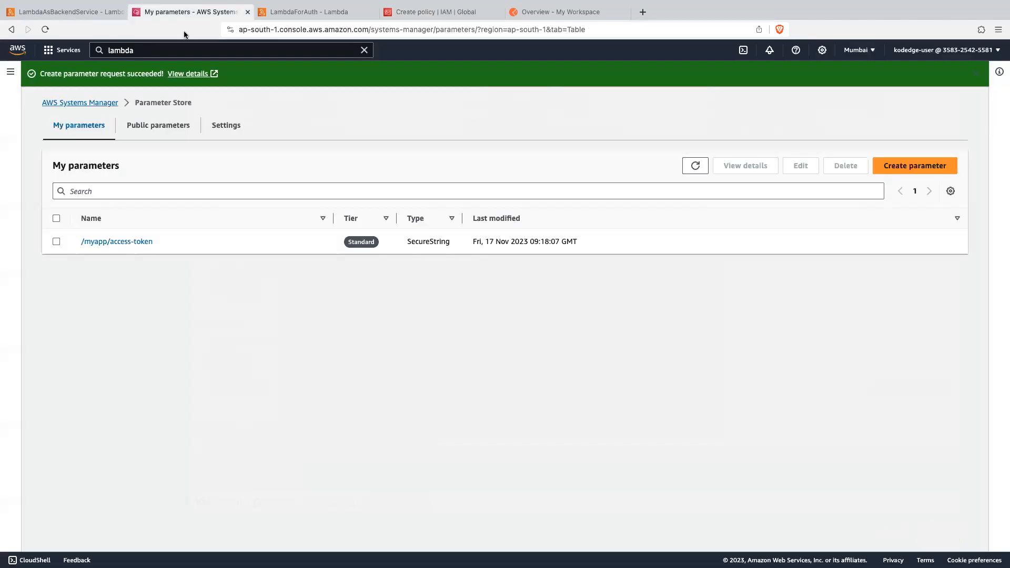
- Copy the parameter name myapp/access-token without its leading slash from Parameter Store into the resource ARN, and add the ARN to the policy
left_click(188, 13)
left_click_drag(175, 242, 85, 241)
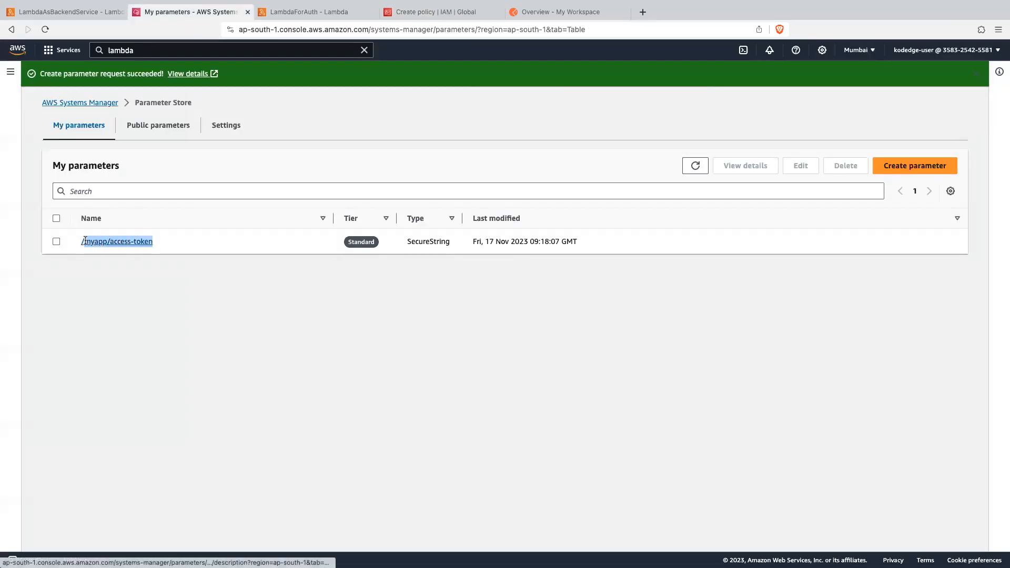
key("super+c")
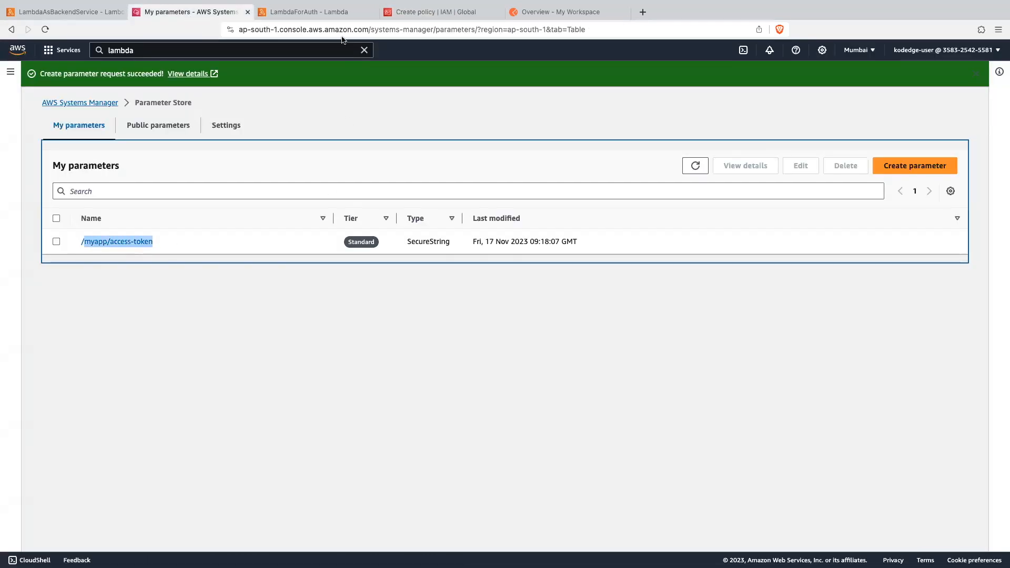
left_click(402, 12)
left_click(365, 352)
key("super+v")
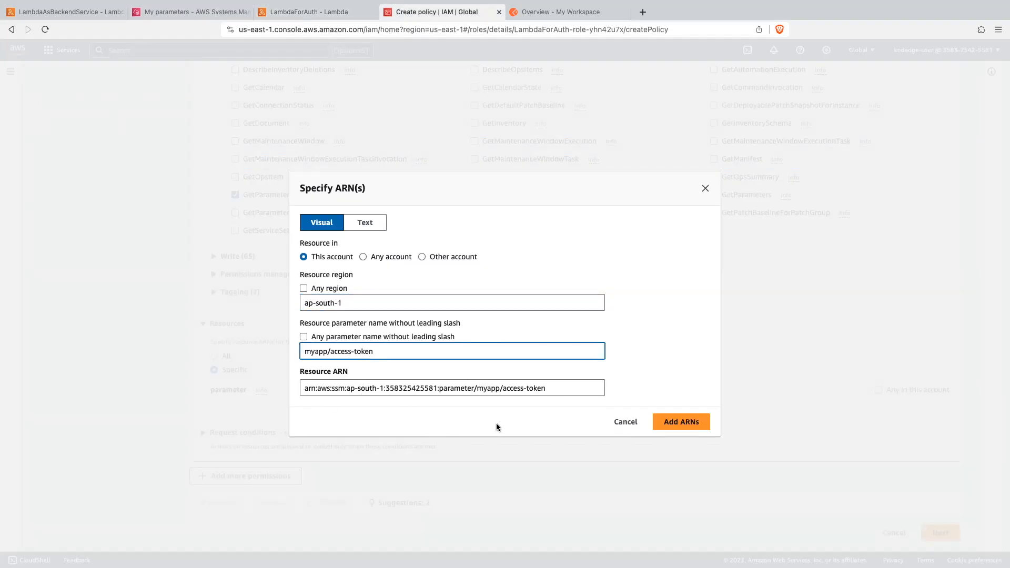
left_click(682, 422)
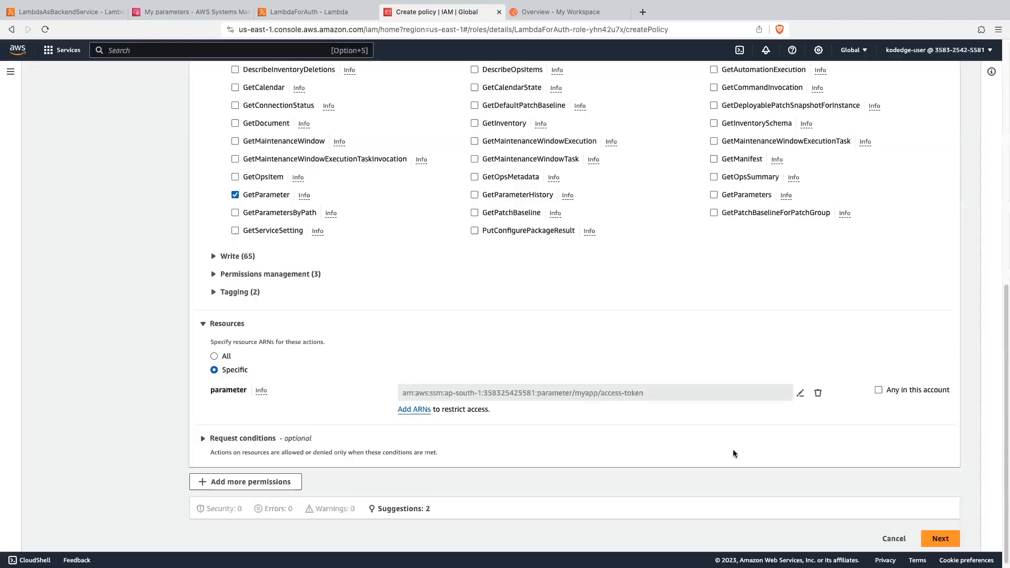
- Continue to the policy review, name the policy SSMDemoPolicy and create it
scroll(610, 447, "down", 1)
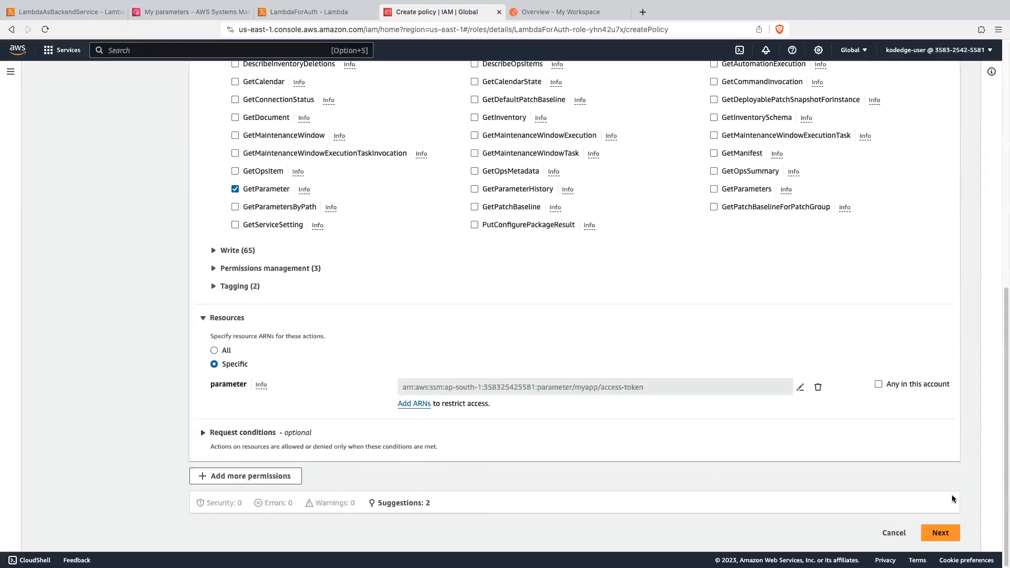
left_click(940, 532)
left_click(244, 209)
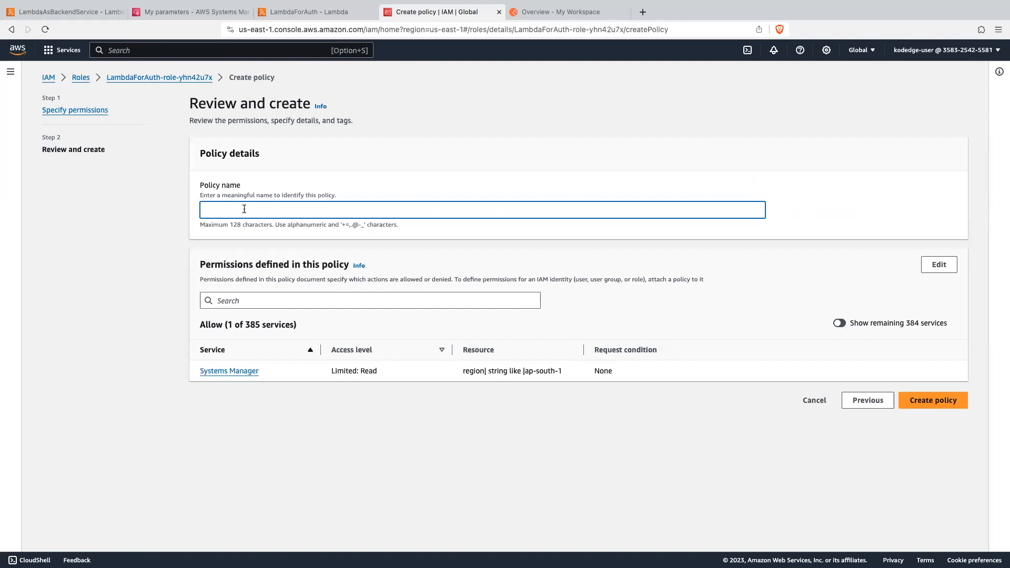
type("SSMDemoPolicy")
left_click(943, 405)
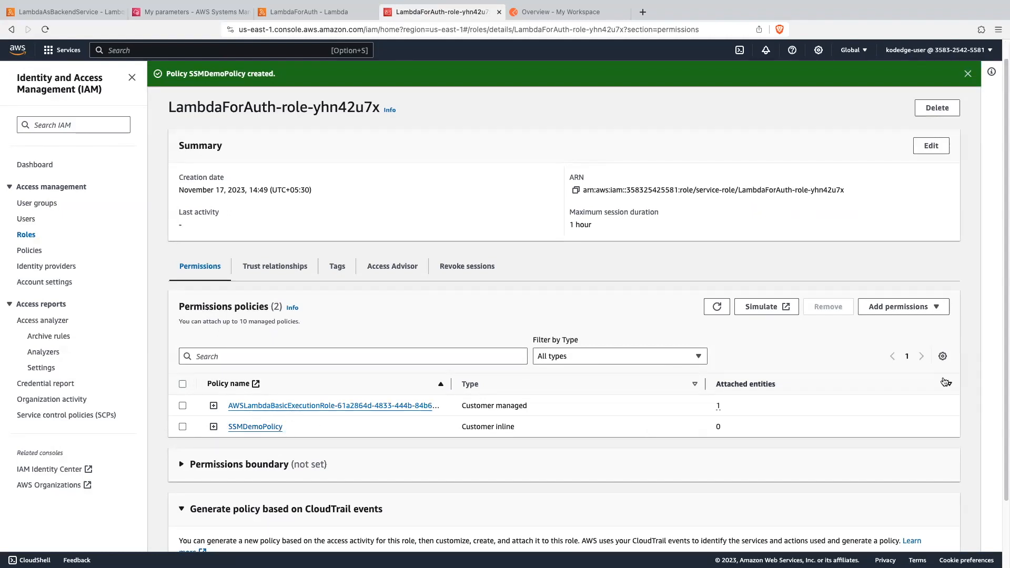
- Start another inline policy for the LambdaForAuth role and choose KMS as its service
left_click(915, 313)
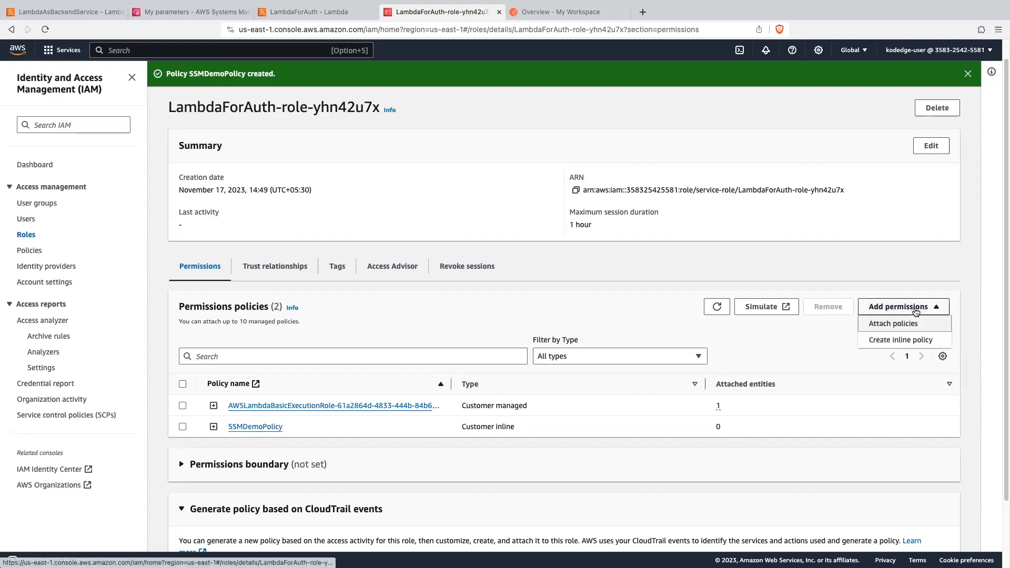
left_click(895, 340)
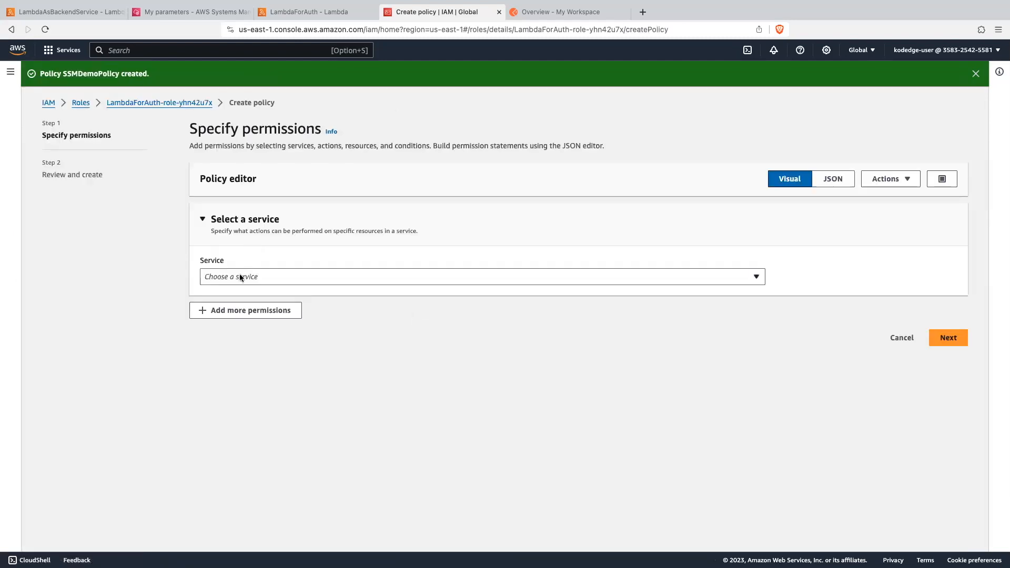
left_click(240, 278)
type("kms")
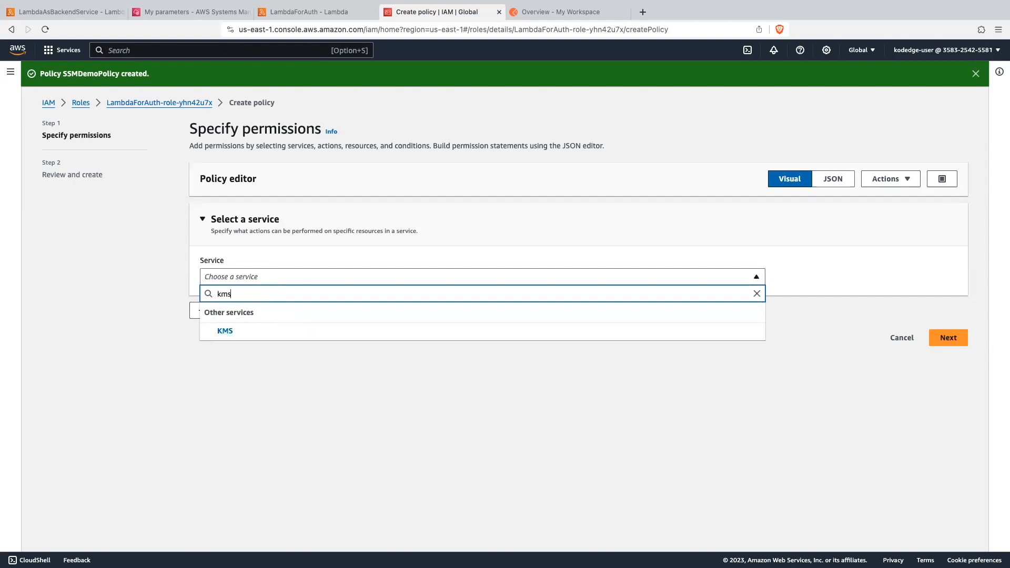
left_click(223, 332)
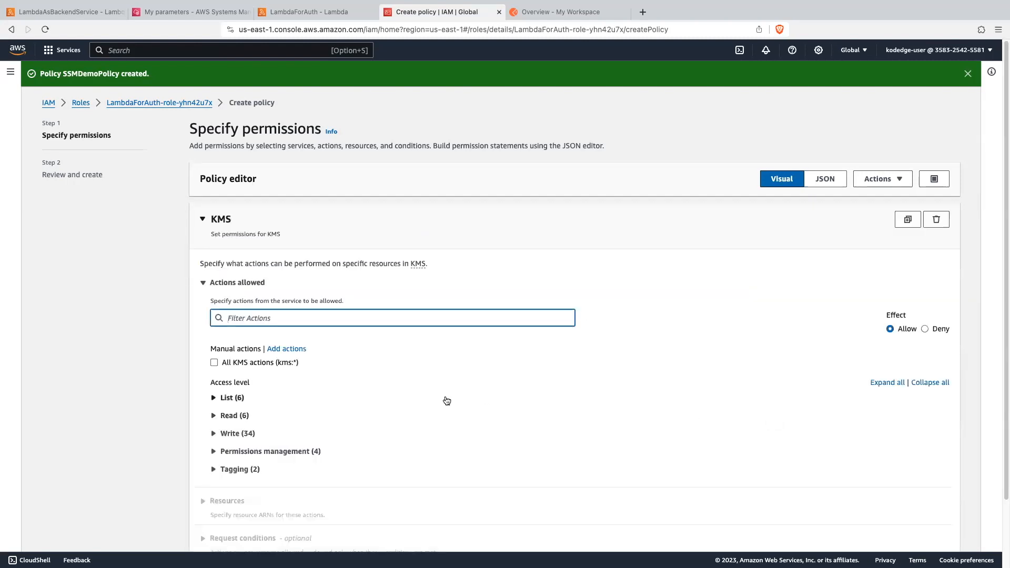
- Allow the Decrypt write action in the KMS policy
scroll(441, 399, "down", 2)
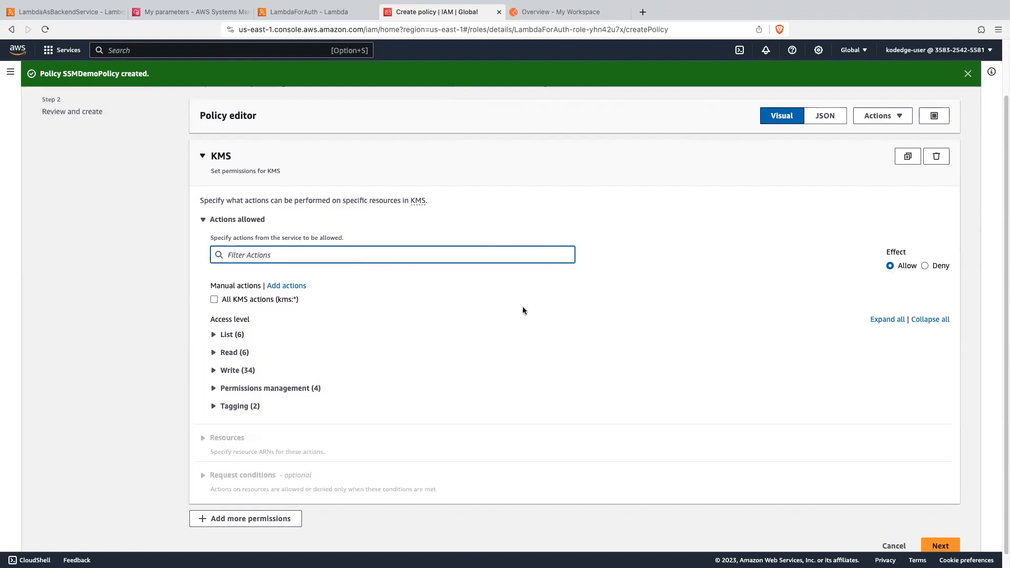
scroll(522, 310, "down", 1)
left_click(214, 358)
scroll(457, 356, "down", 4)
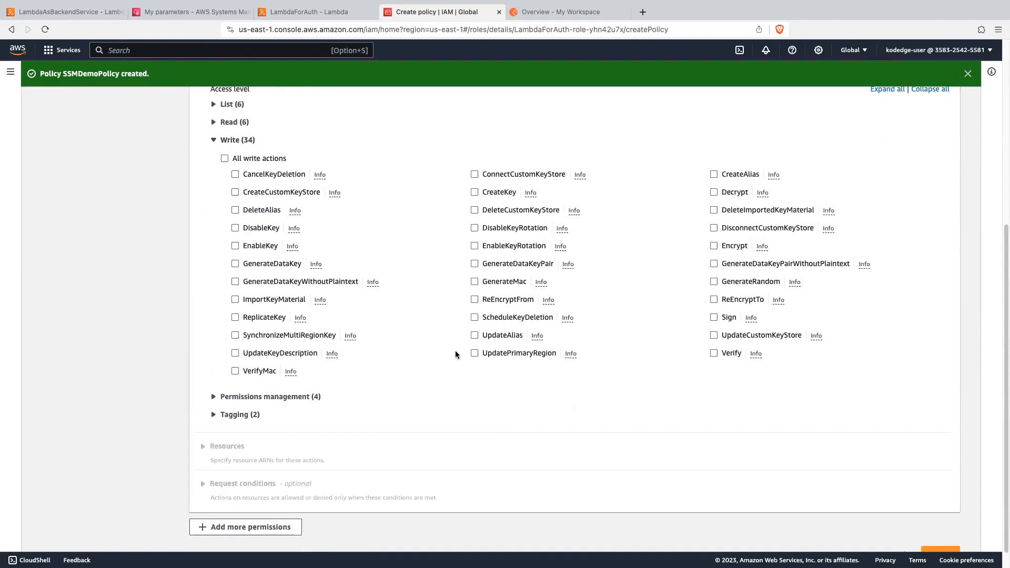
left_click(714, 192)
- Begin a specific key ARN for the KMS policy in this account with region ap-south-1
scroll(631, 335, "down", 3)
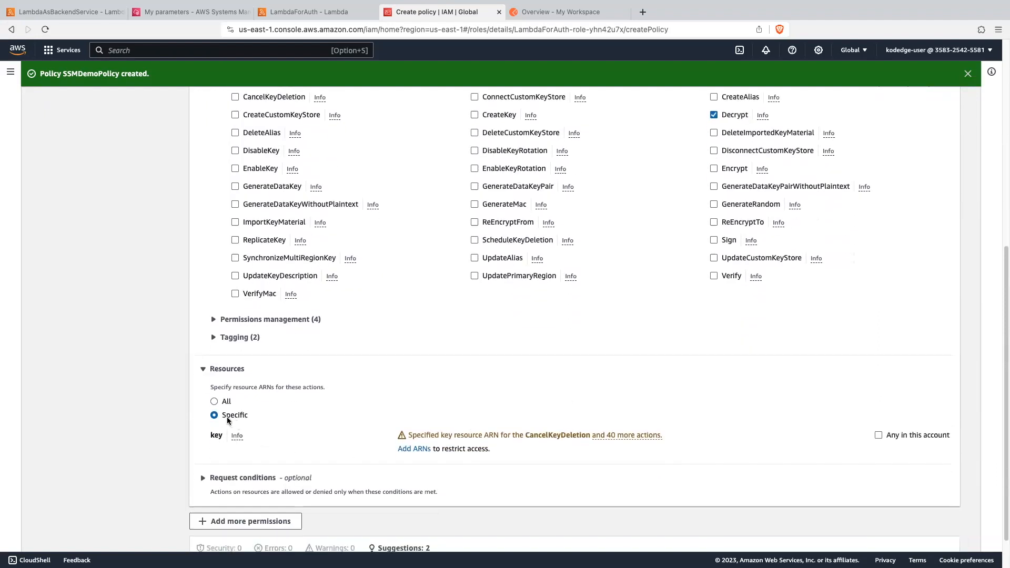
left_click(414, 449)
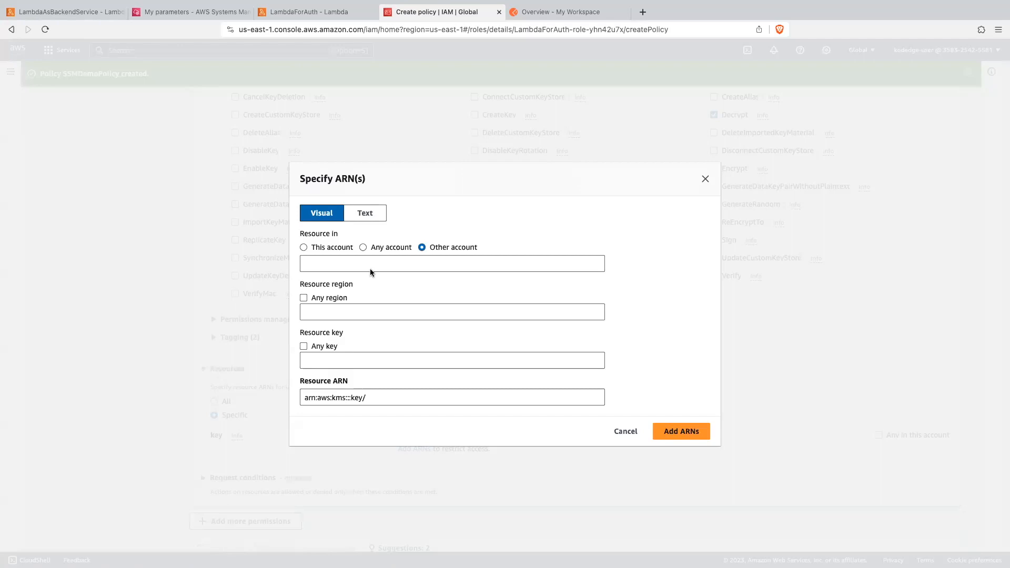
left_click(303, 247)
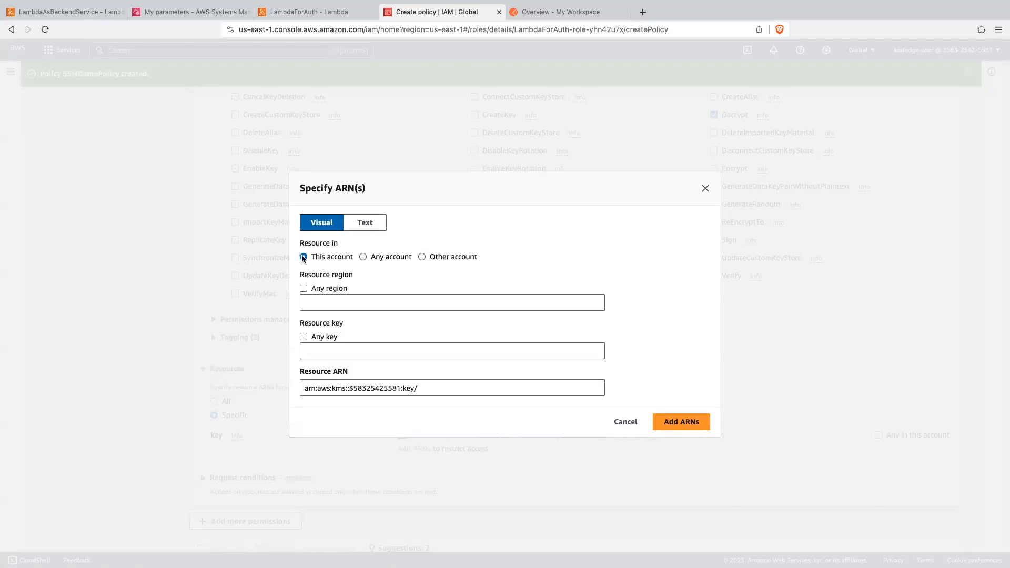
left_click(317, 300)
type("aps-ou")
key("BackSpace")
key("BackSpace")
key("BackSpace")
key("BackSpace")
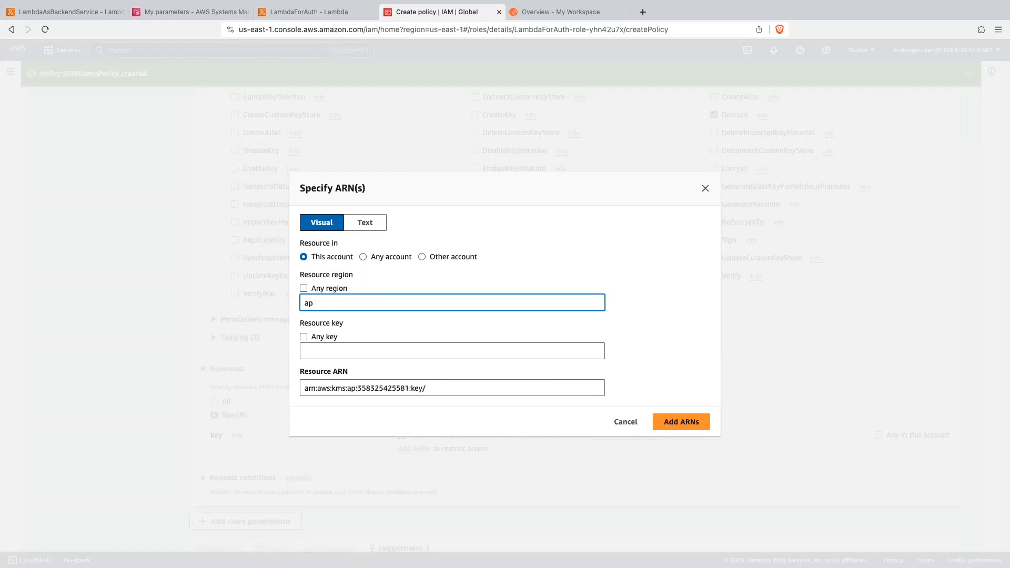
type("-south-1")
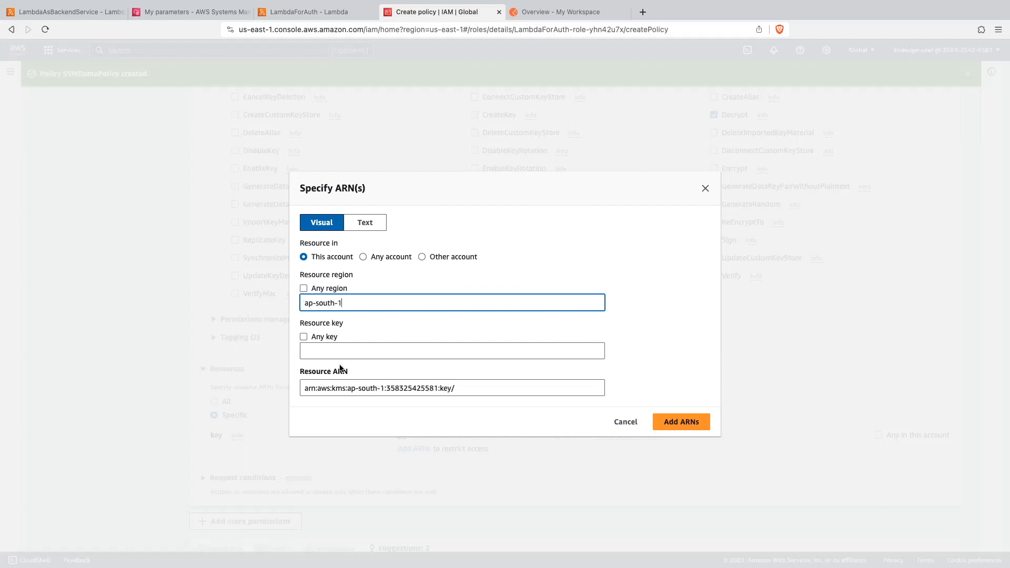
left_click(318, 348)
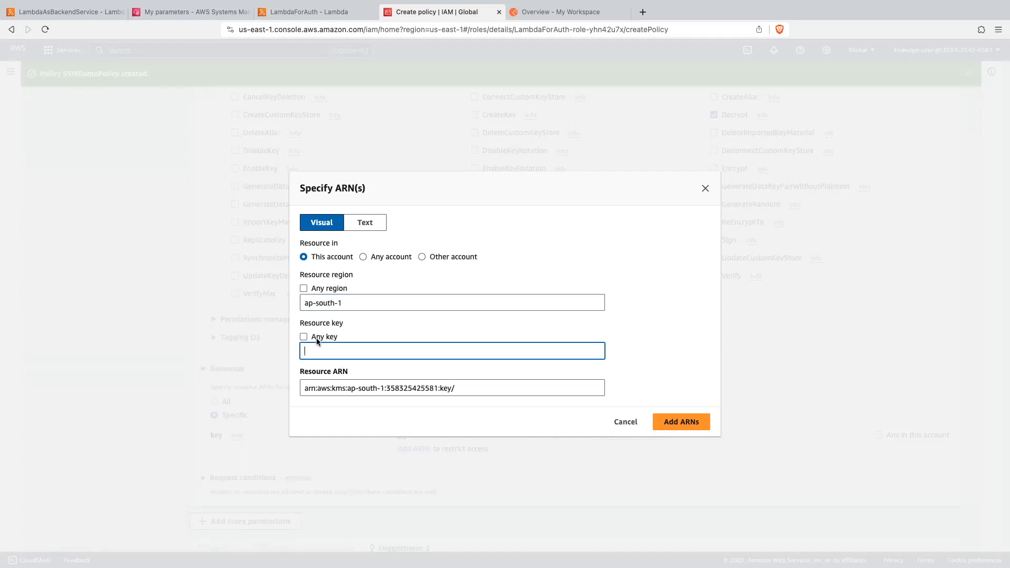
- Open Key Management Service in a separate browser tab and copy the key ID of the AWS managed key aws/ssm
left_click(310, 11)
left_click(176, 51)
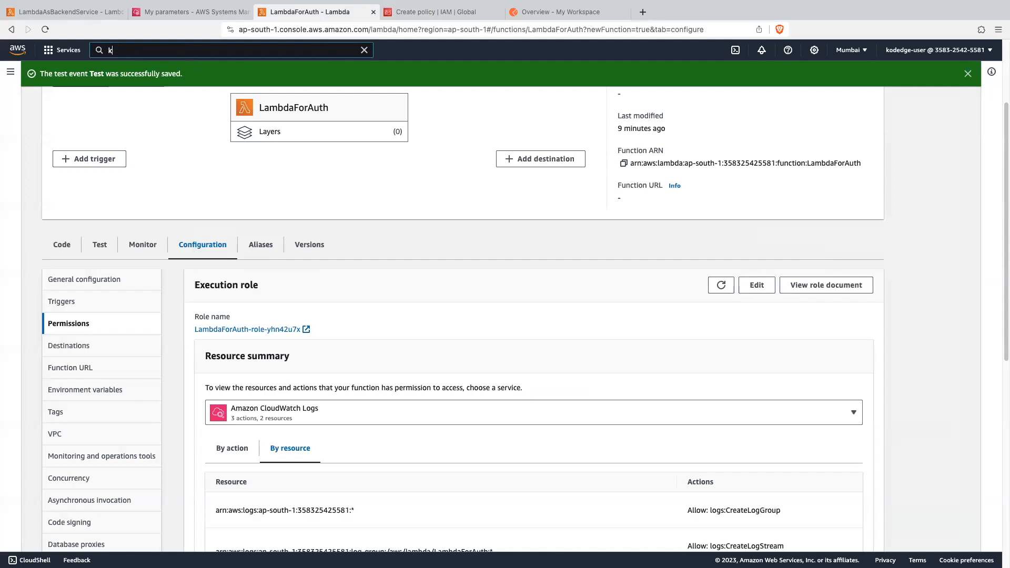
type("kms")
left_click(275, 152, "super")
left_click(445, 15)
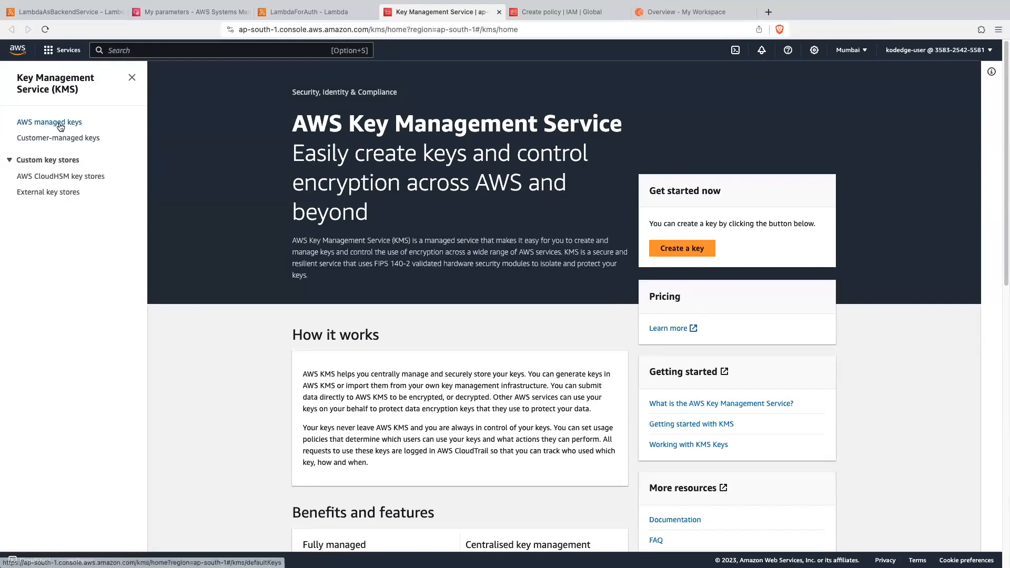
left_click(60, 126)
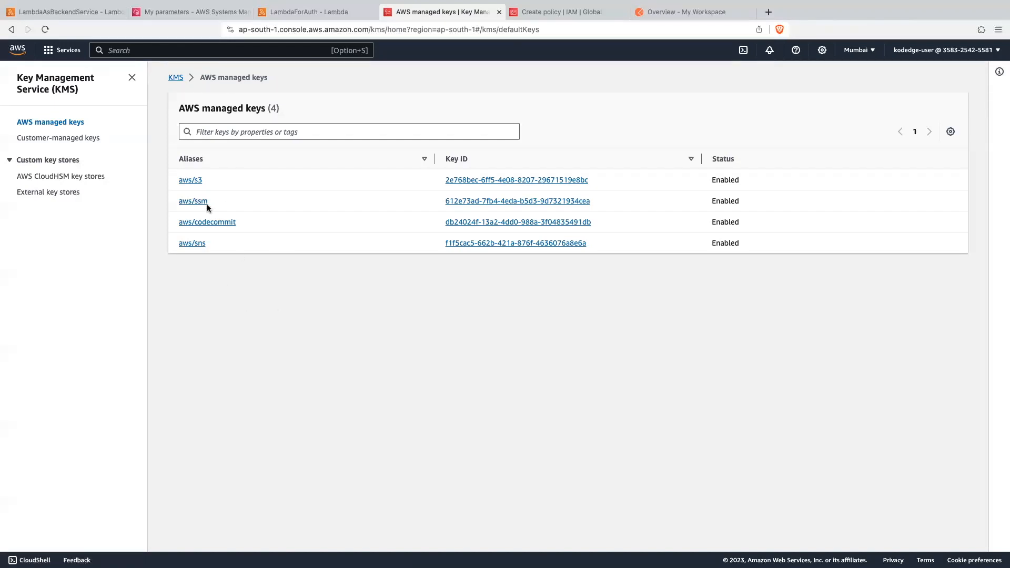
left_click_drag(435, 203, 604, 209)
key("super+c")
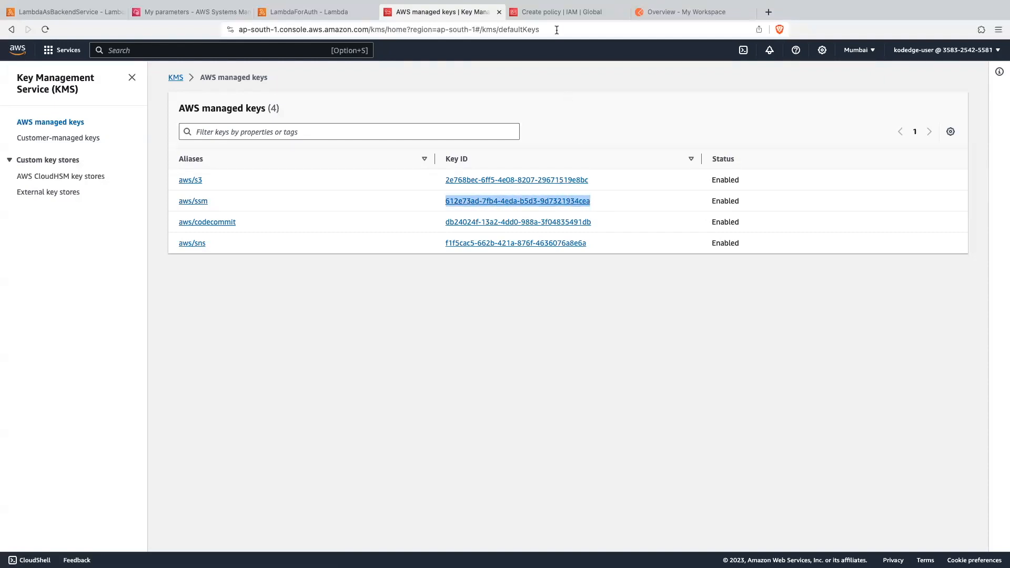
- Paste the aws/ssm key ID as the resource key in the policy's ARN and add the ARN
left_click(579, 11)
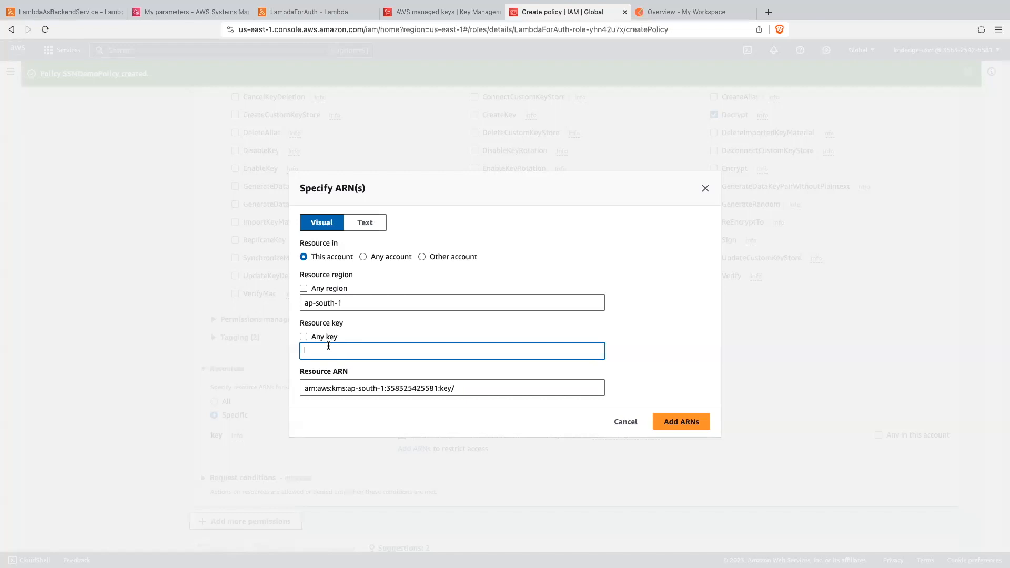
key("super+v")
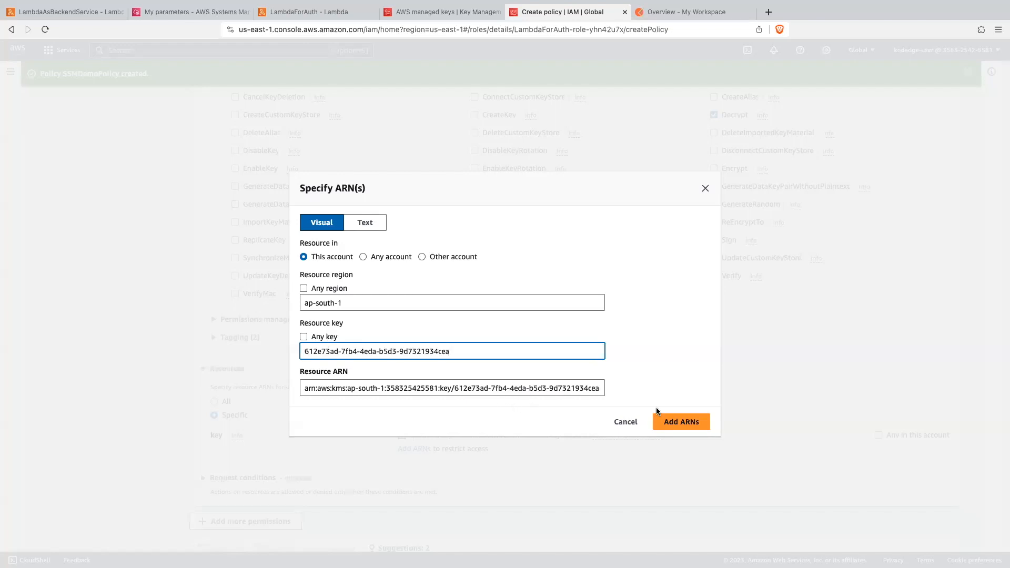
left_click(673, 423)
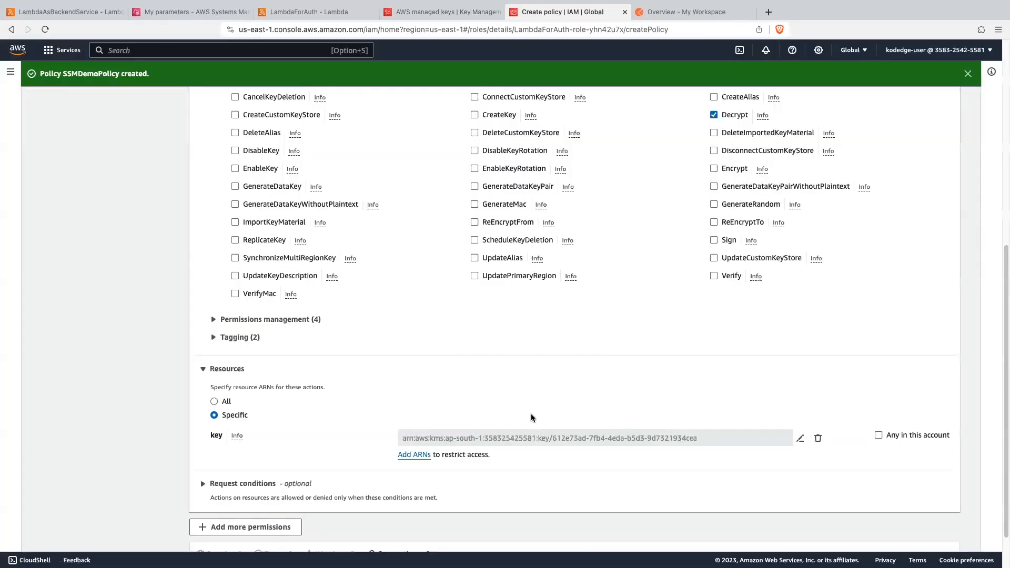
- Name the KMS Decrypt policy KMSDemoPolicy and create it on the LambdaForAuth role
scroll(531, 416, "down", 2)
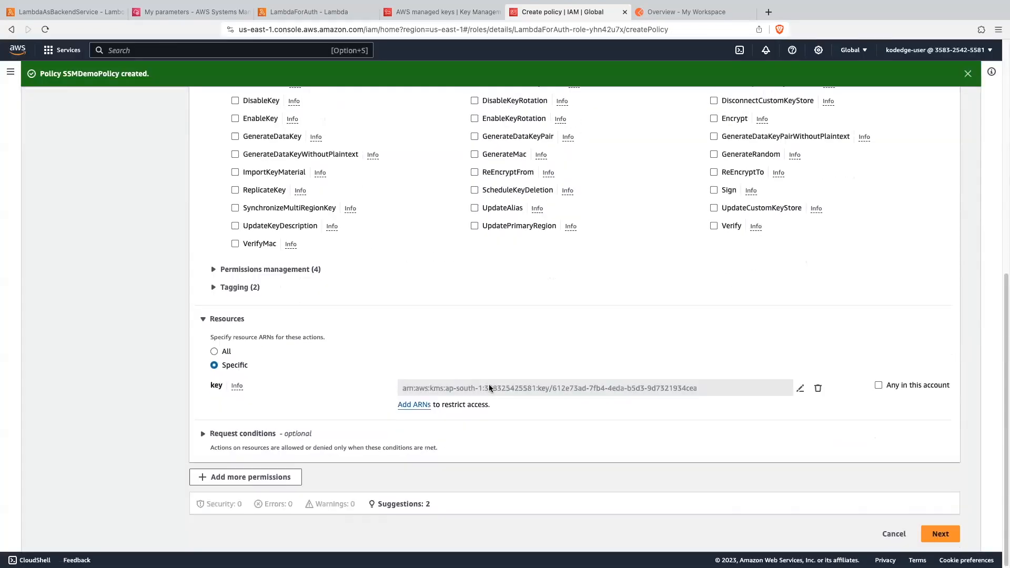
left_click(938, 533)
left_click(218, 237)
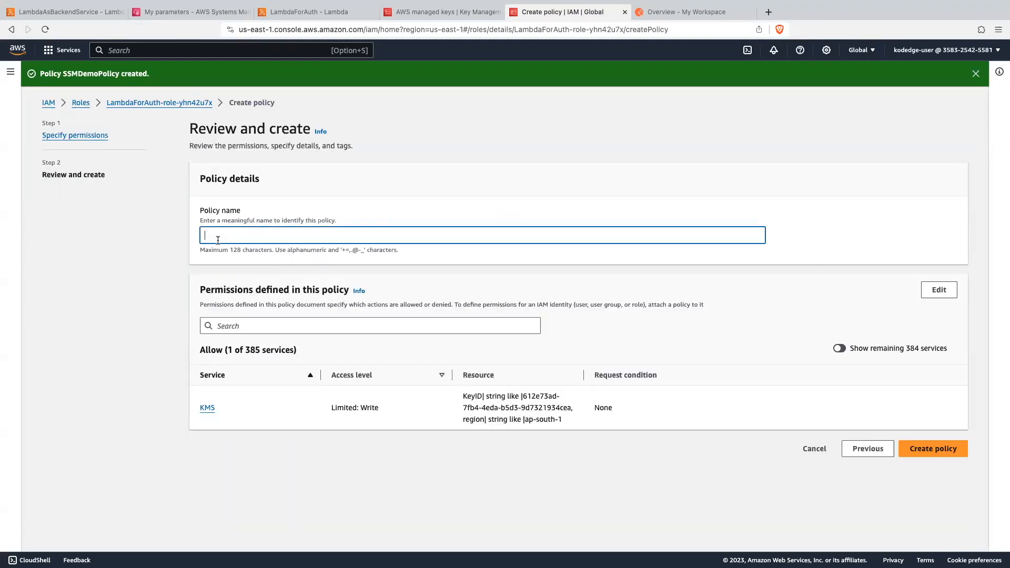
type("KMSDemoPolicy")
left_click(942, 454)
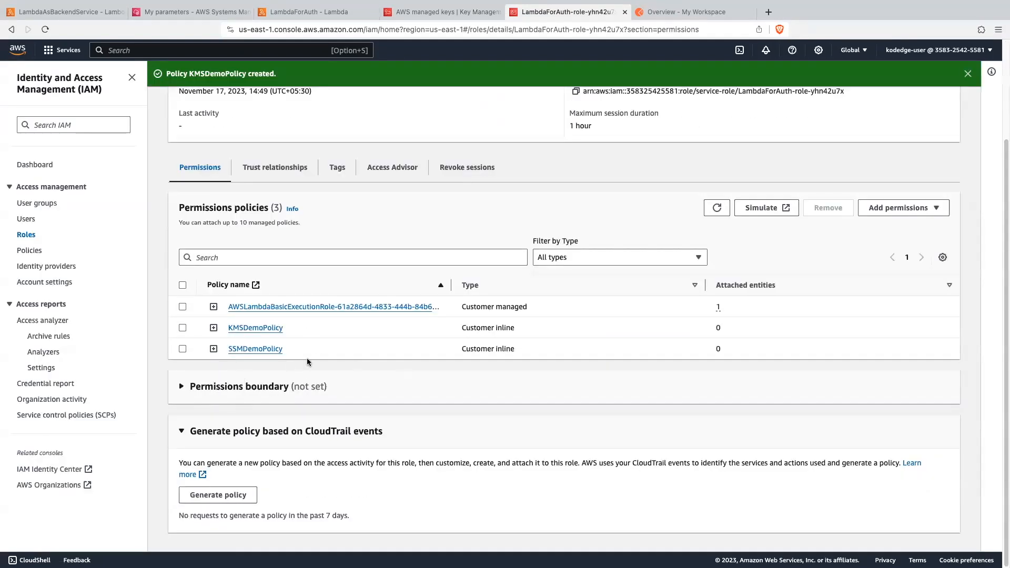
scroll(347, 408, "up", 2)
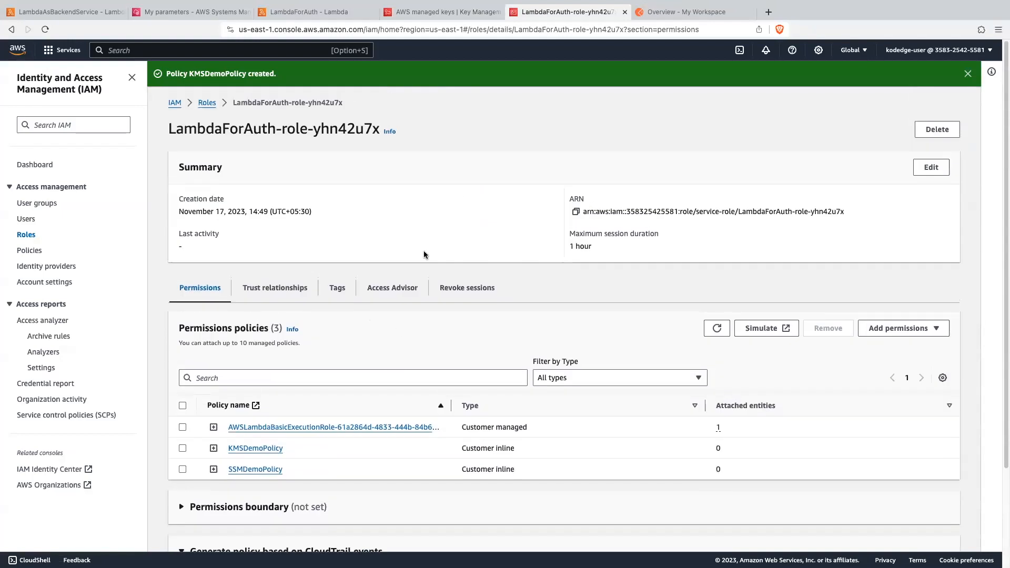
- Refresh the LambdaForAuth function's execution role summary and check which services and actions it may access
left_click(317, 12)
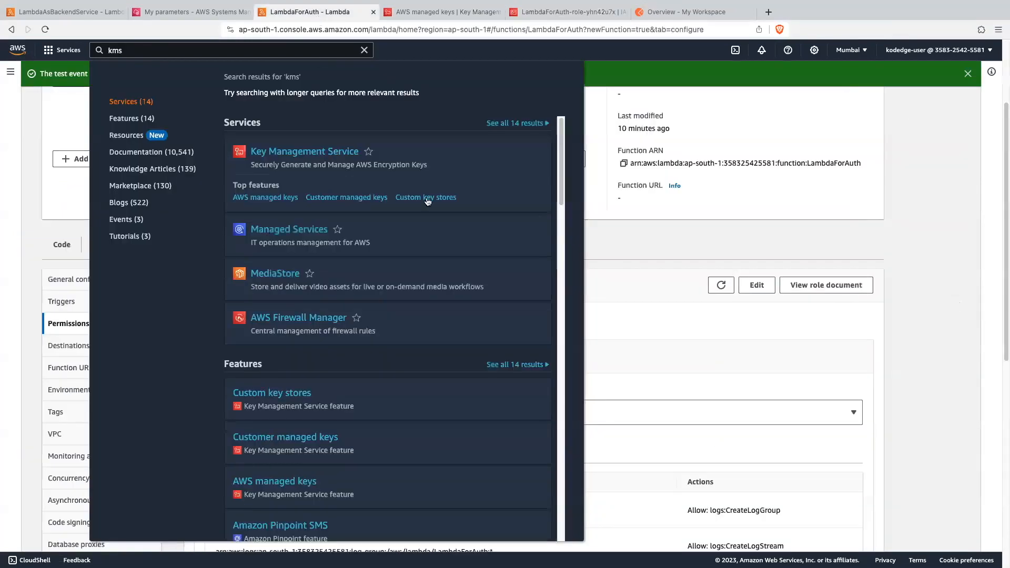
left_click(625, 234)
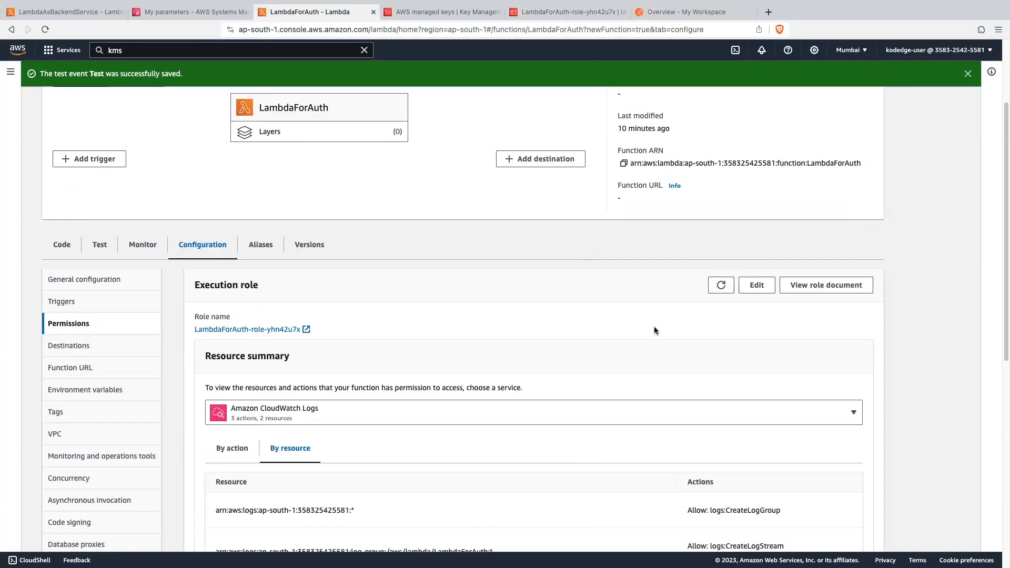
left_click(722, 285)
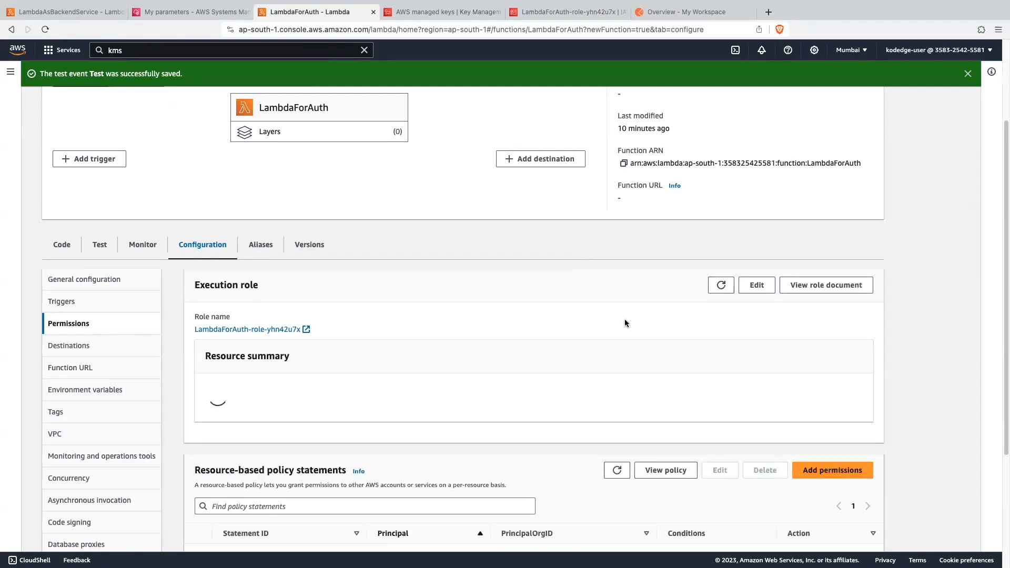
scroll(626, 323, "down", 1)
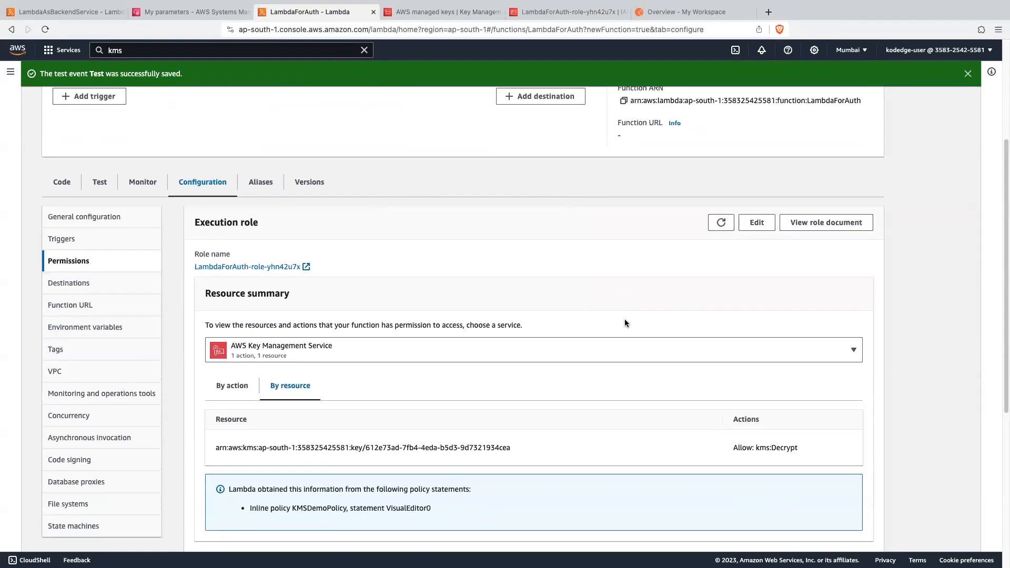
scroll(579, 315, "down", 2)
left_click(582, 271)
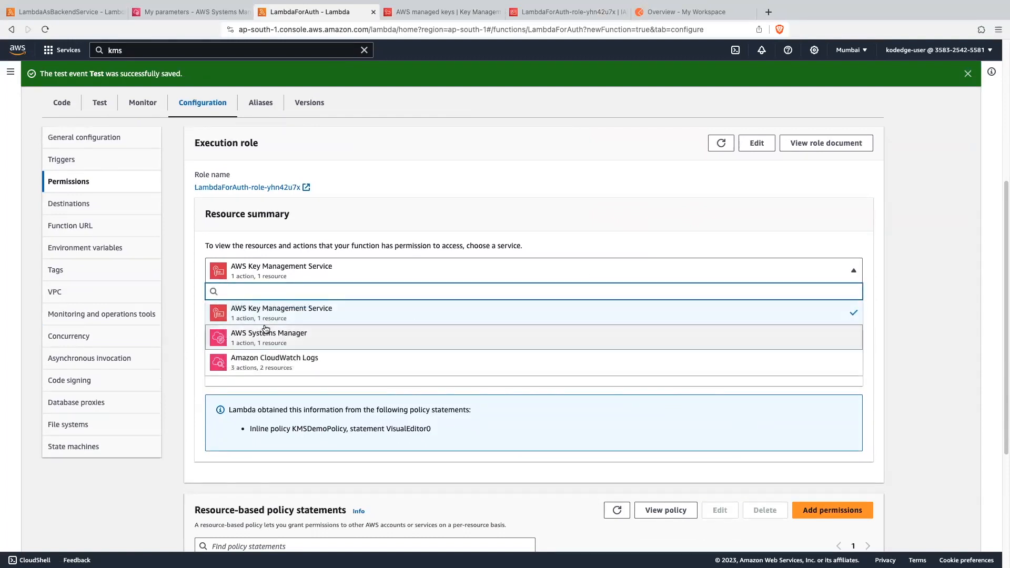
left_click(319, 179)
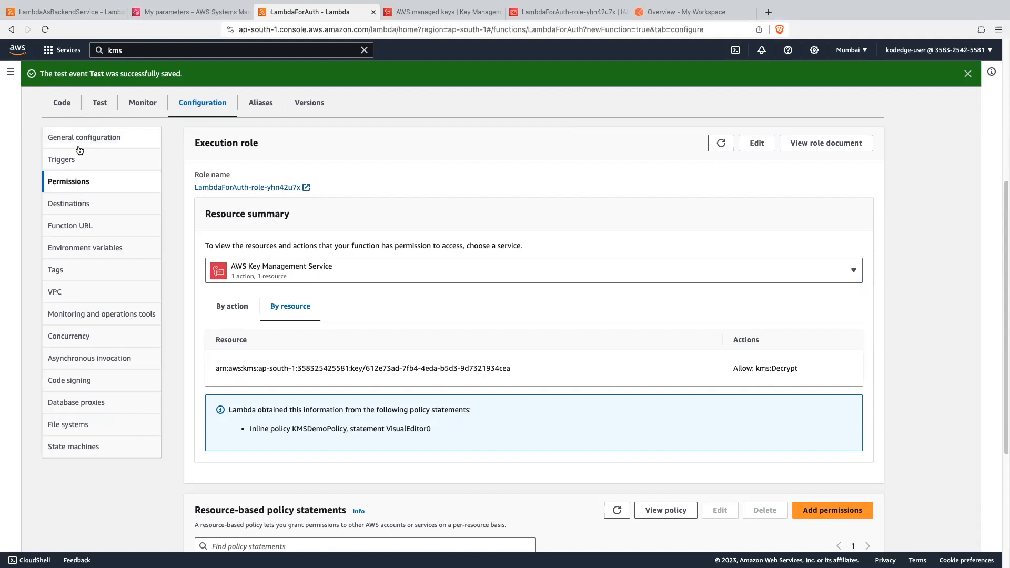
- Return to the LambdaForAuth code, close the environment variables and old execution results, and run the test event
left_click(63, 103)
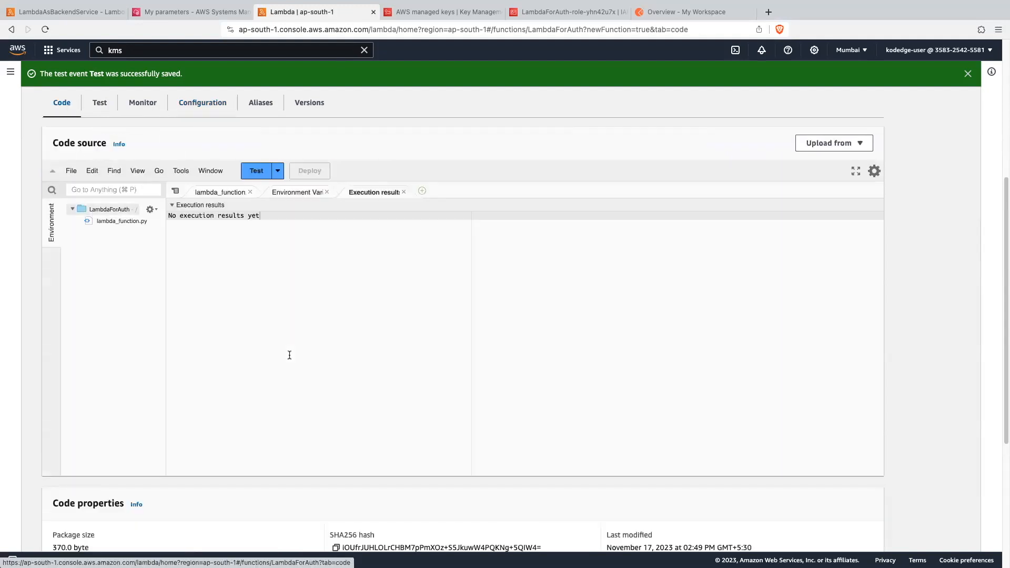
left_click(326, 192)
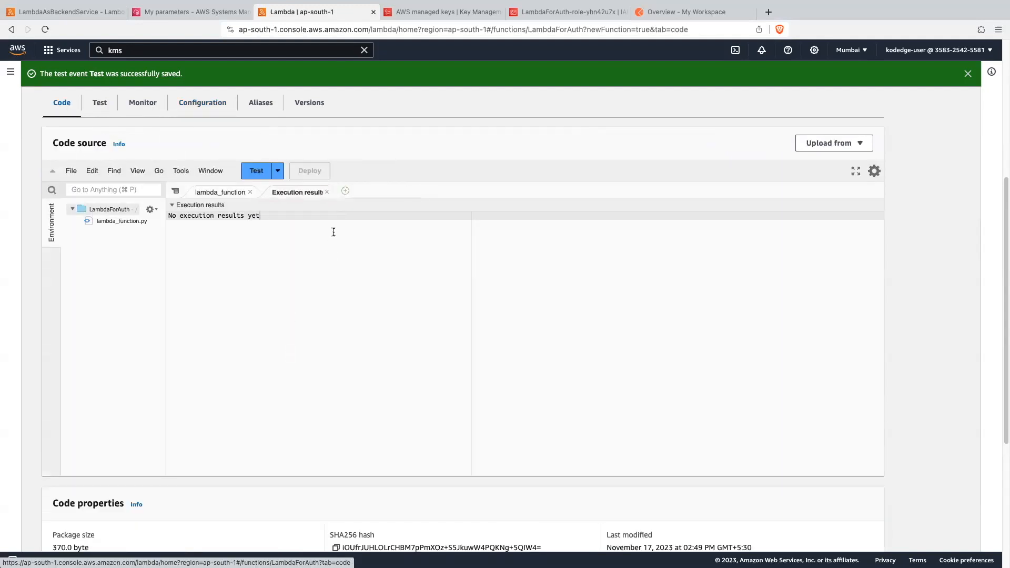
left_click(327, 192)
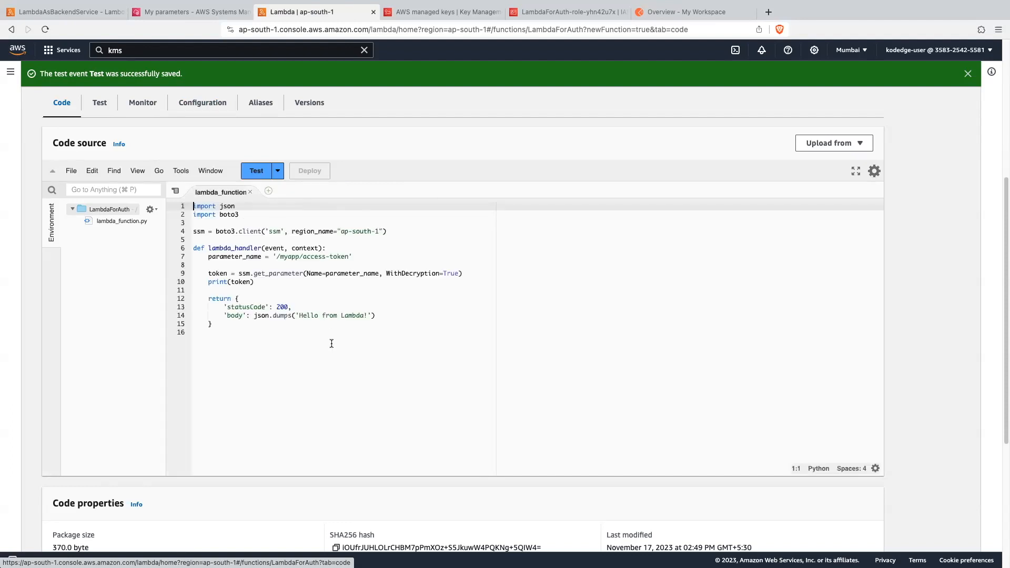
left_click(280, 223)
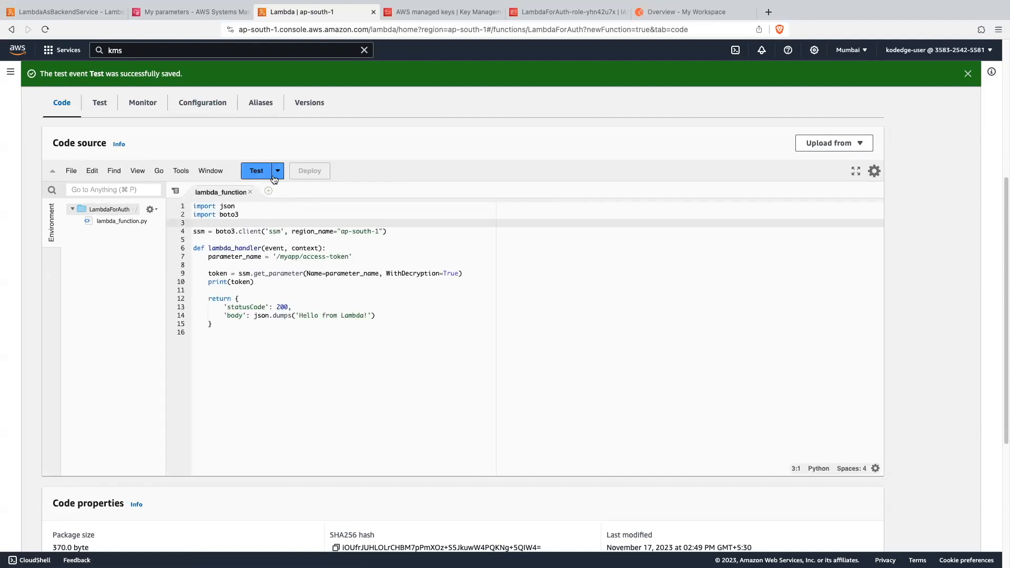
left_click(257, 172)
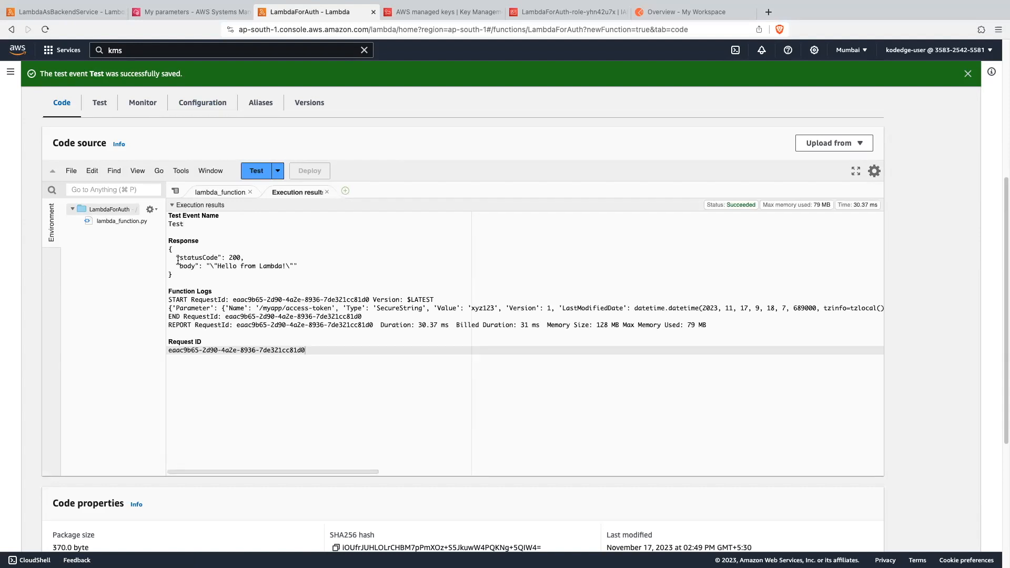
- Examine the response body and the logged /myapp/access-token parameter in the execution results, and return to the lambda_function code
left_click_drag(176, 265, 329, 263)
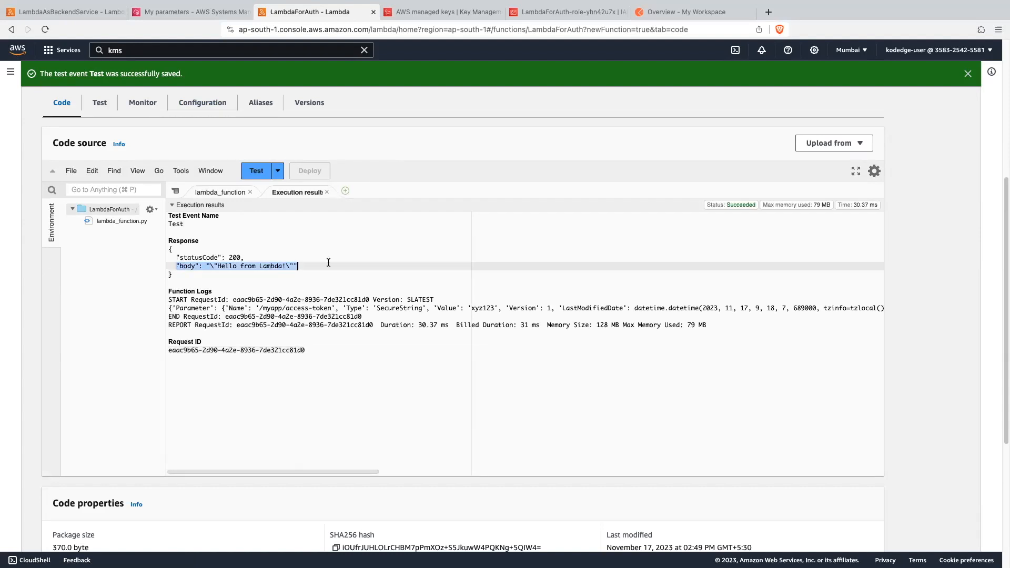
left_click(182, 308)
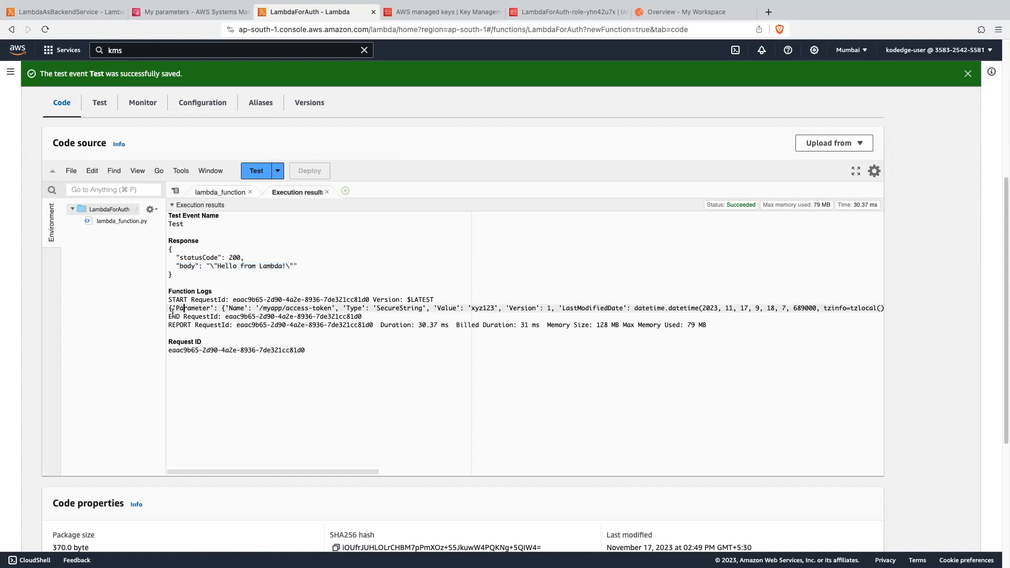
left_click_drag(168, 307, 525, 309)
left_click(437, 309)
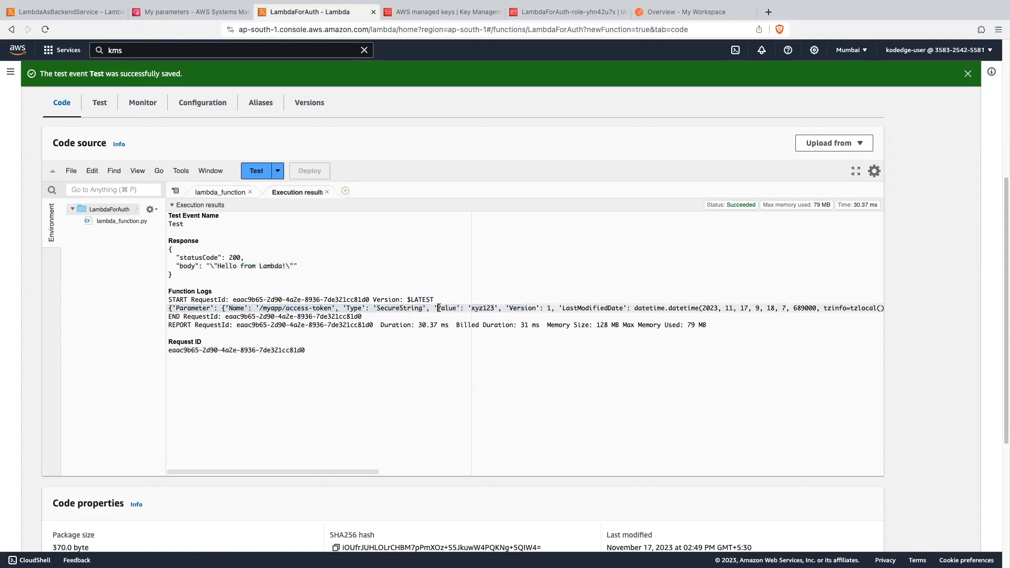
left_click_drag(436, 308, 494, 308)
left_click_drag(169, 308, 654, 305)
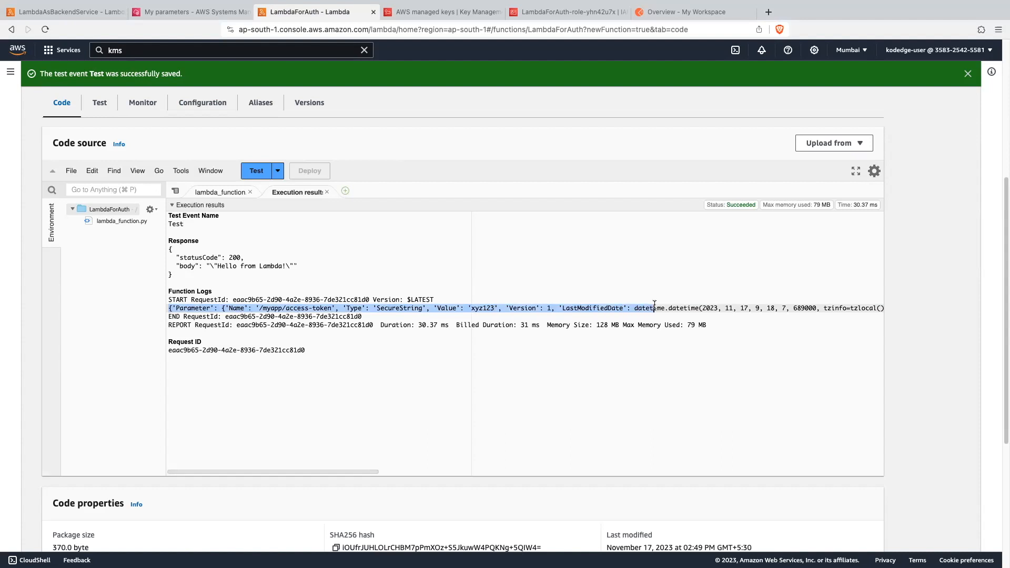
left_click(547, 358)
left_click(230, 193)
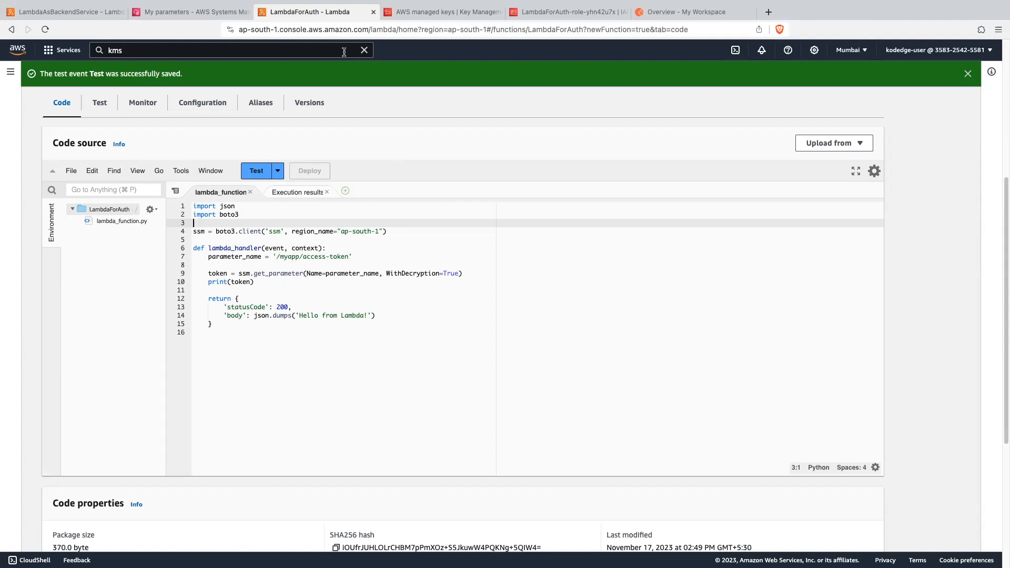
- Search the AWS services for API Gateway and open it in a separate browser tab
left_click(364, 50)
left_click(301, 49)
type("api gate")
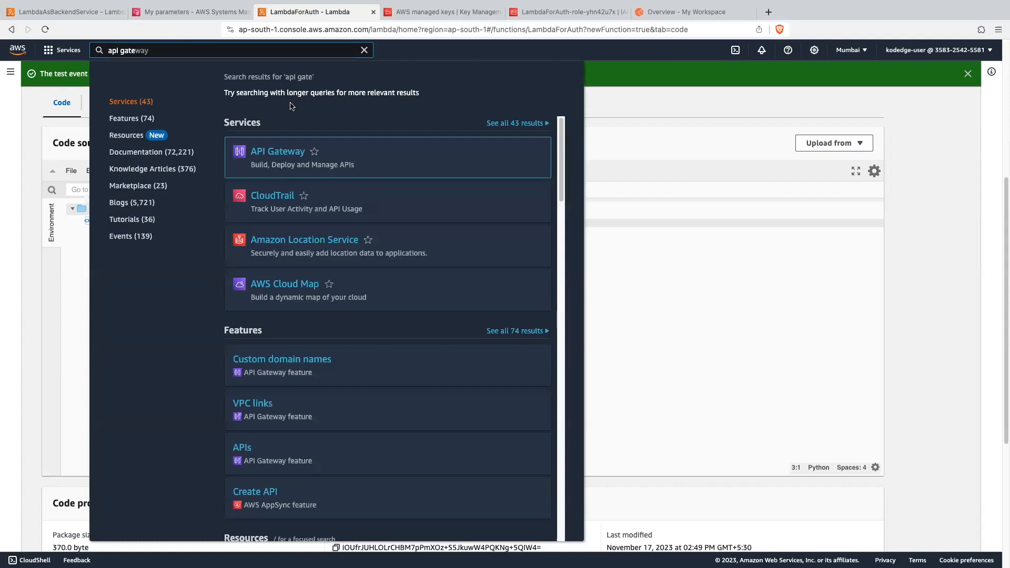
left_click(290, 152, "super")
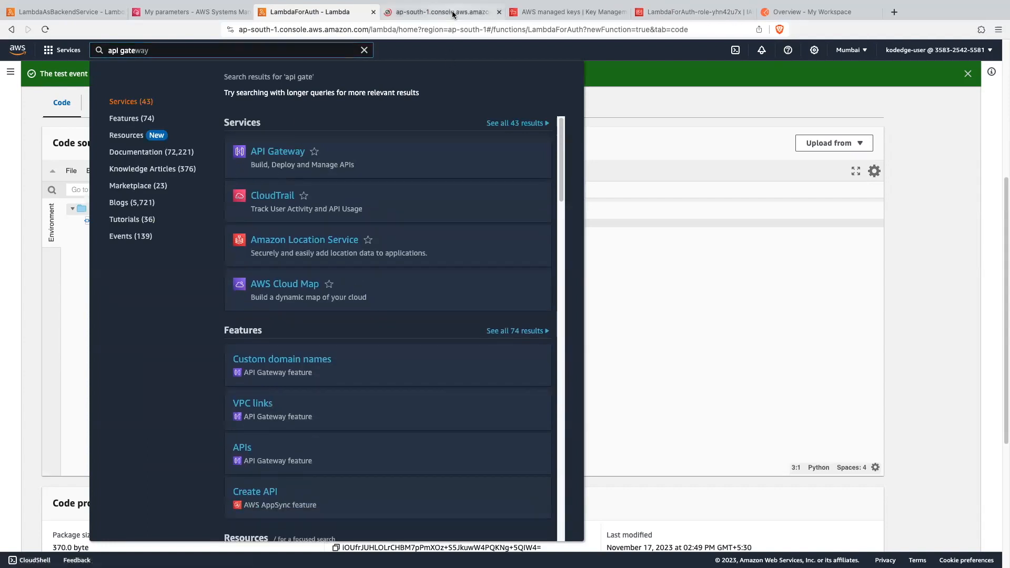
left_click(452, 13)
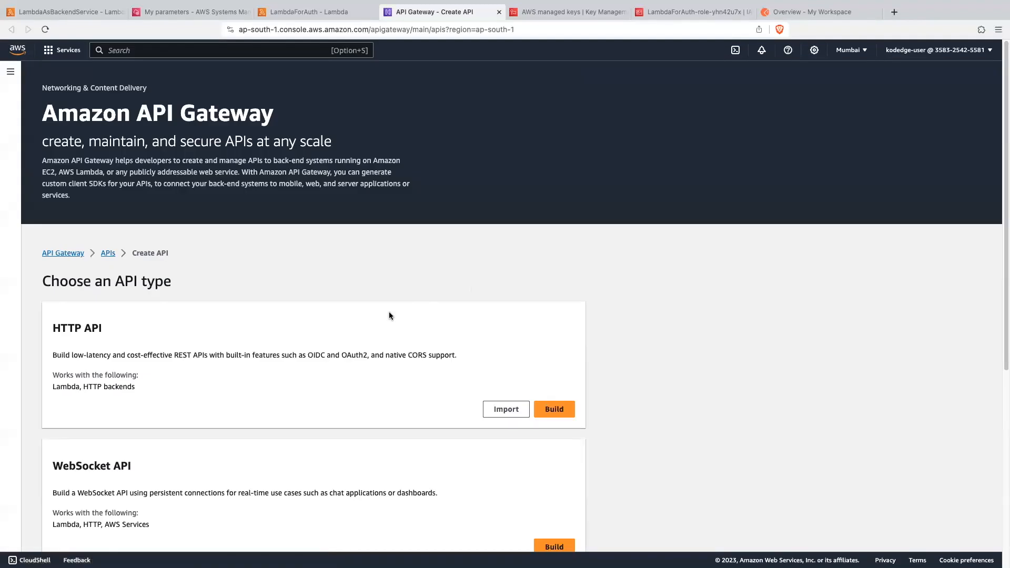
- Create a new public REST API named DemoRESTApi with the Regional endpoint type
scroll(390, 314, "down", 5)
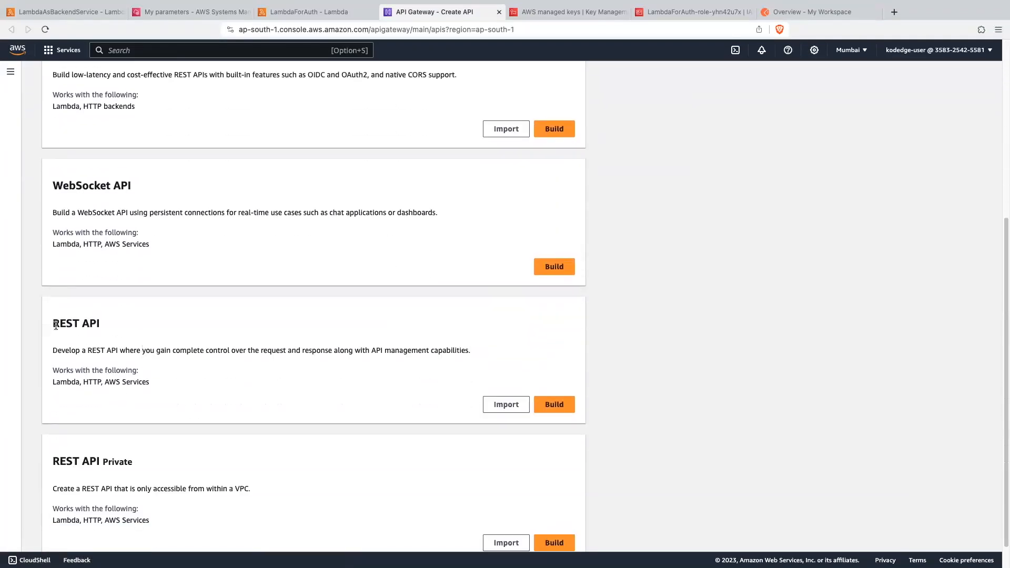
left_click(552, 405)
left_click(82, 275)
type("DemoRESTApi")
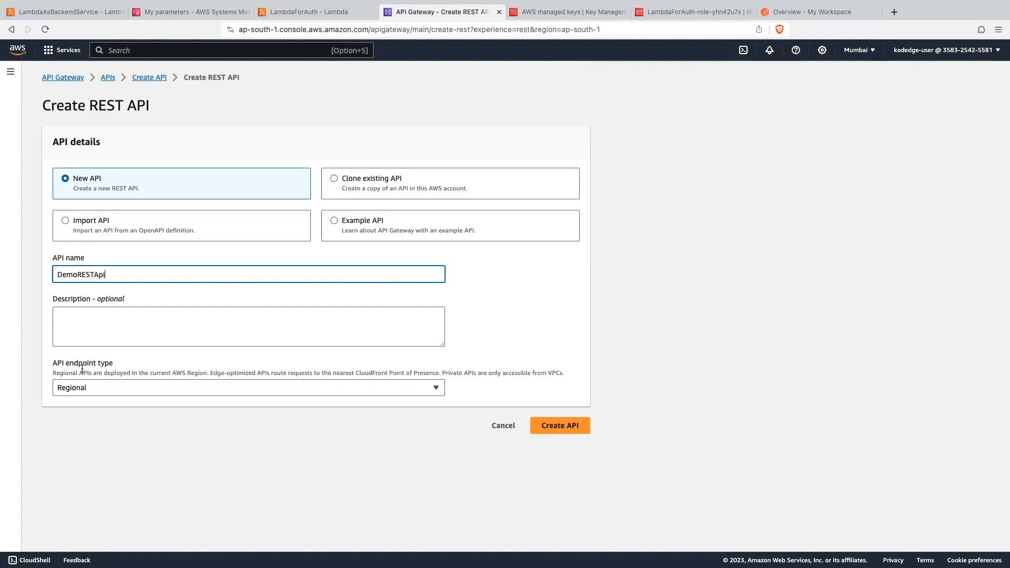
left_click(575, 430)
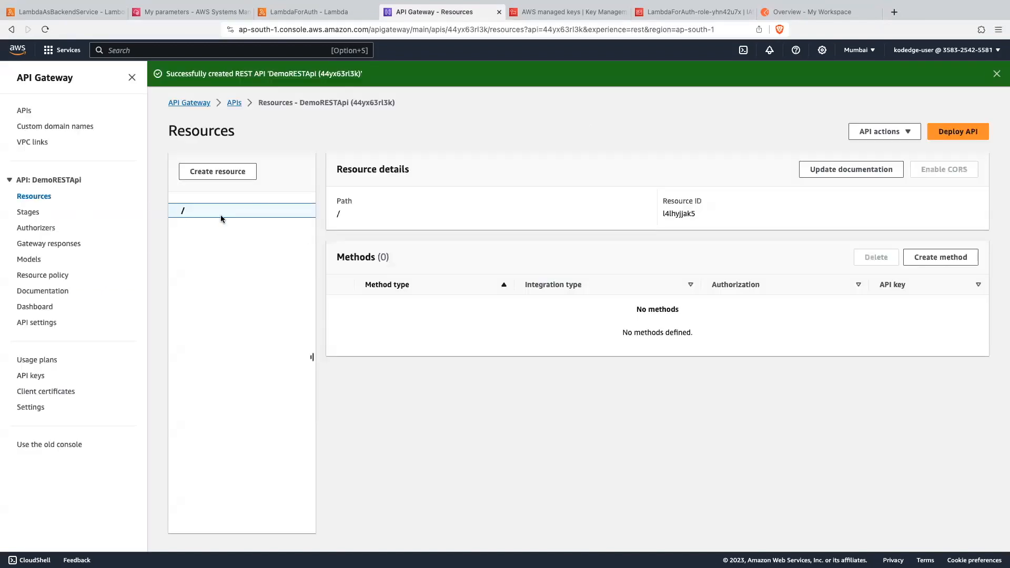
- Create a resource named getdata under the root path of DemoRESTApi
left_click(236, 178)
left_click(335, 251)
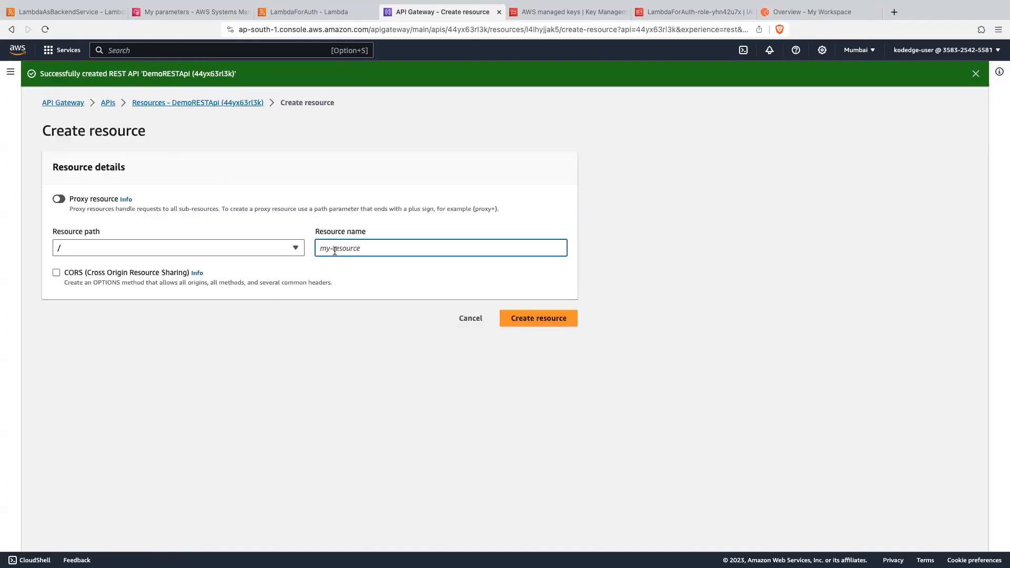
type("getdata")
left_click(569, 322)
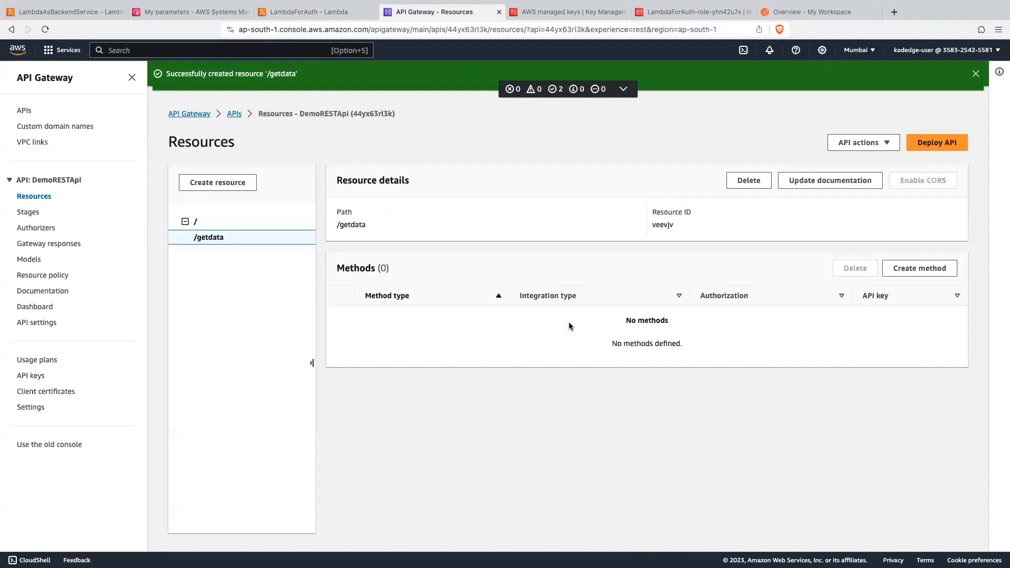
- Create a GET method on /getdata with Lambda function integration to LambdaAsBackendService in ap-south-1
left_click(925, 275)
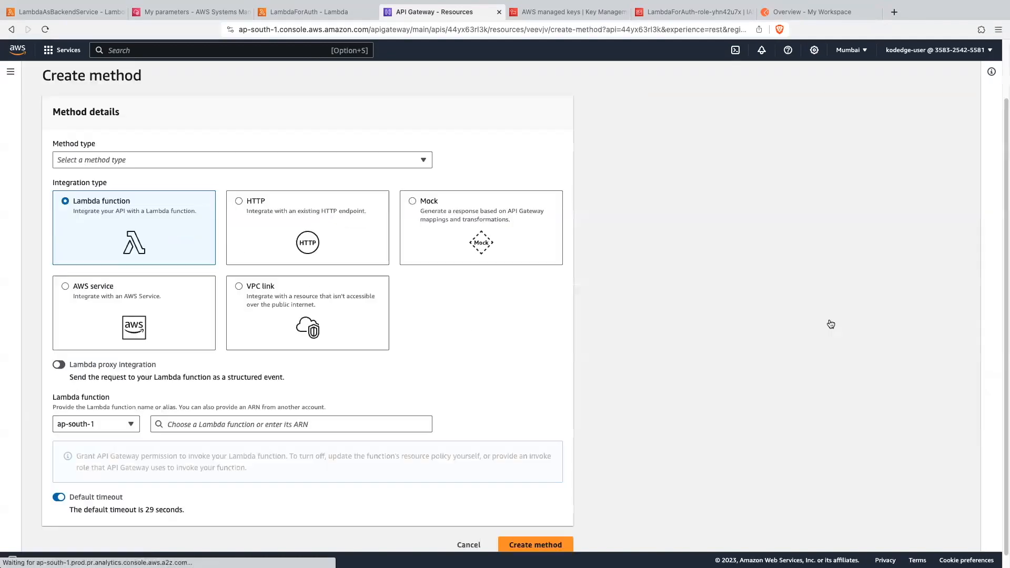
left_click(80, 160)
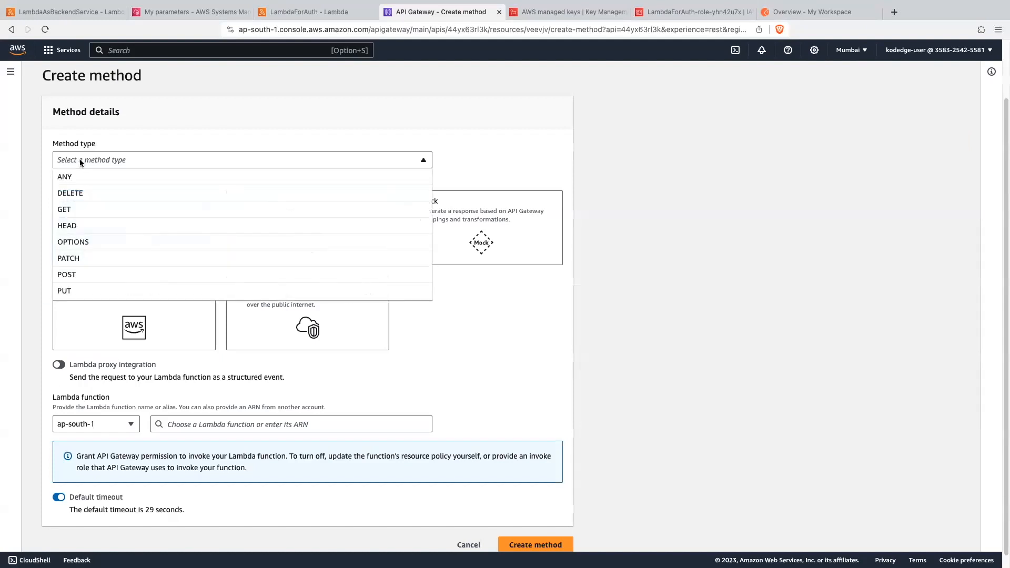
left_click(77, 206)
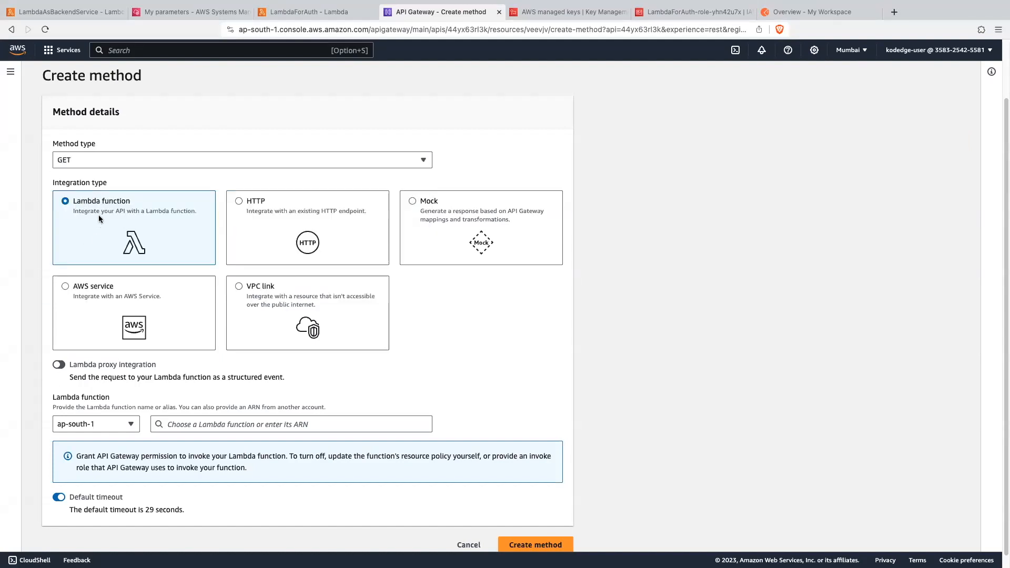
scroll(156, 376, "down", 1)
left_click(205, 413)
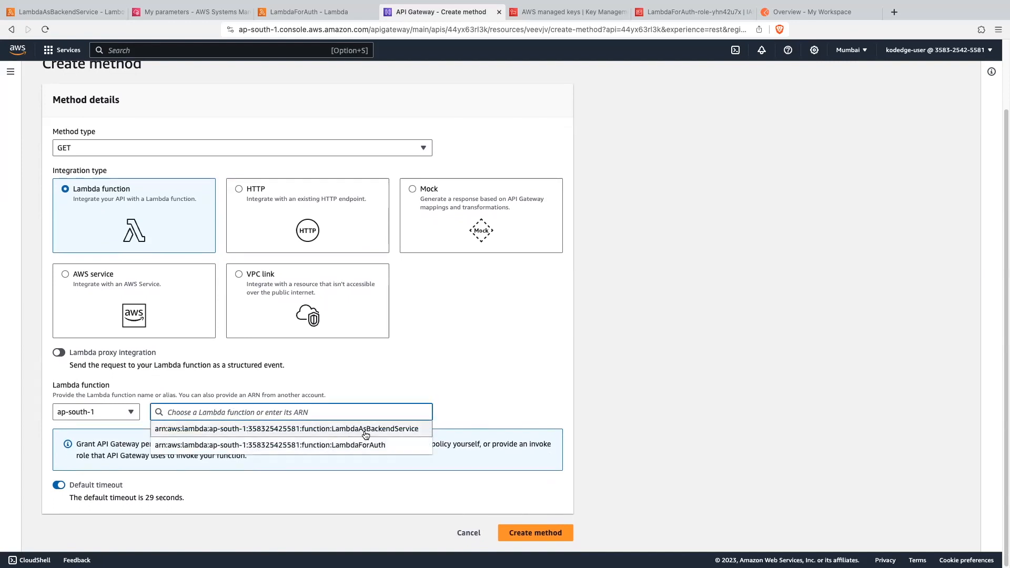
left_click(389, 429)
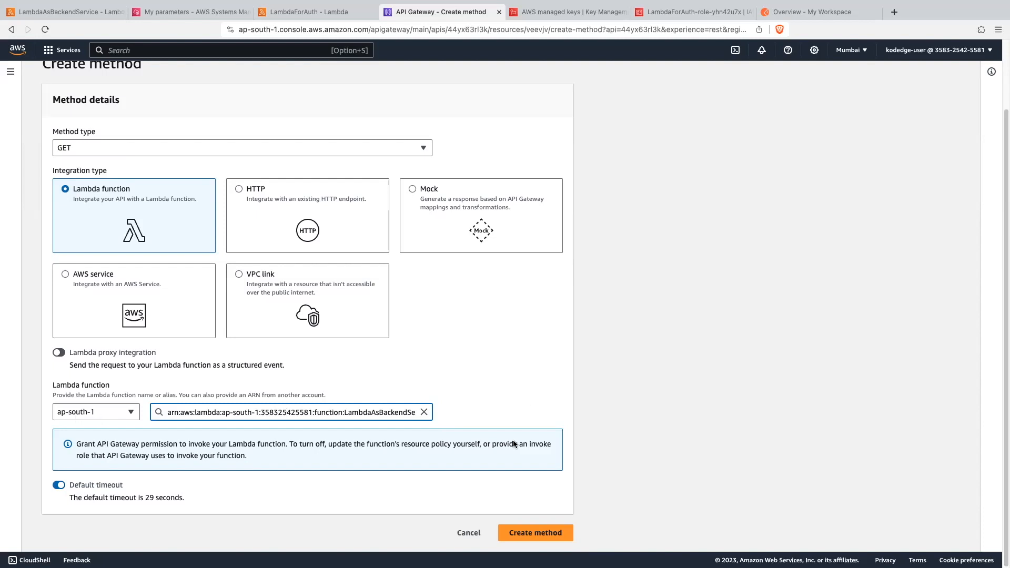
left_click(567, 533)
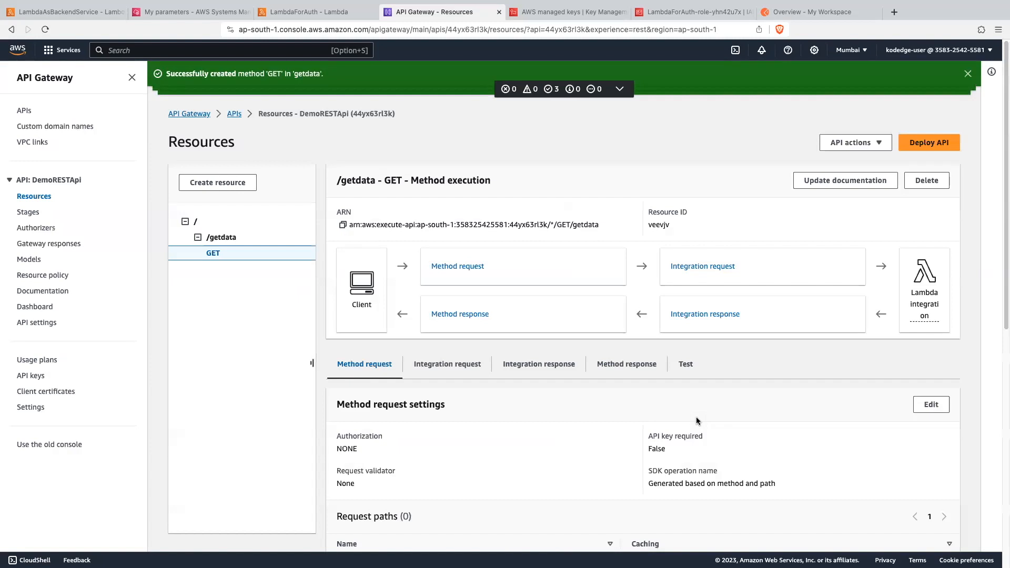
scroll(448, 430, "down", 1)
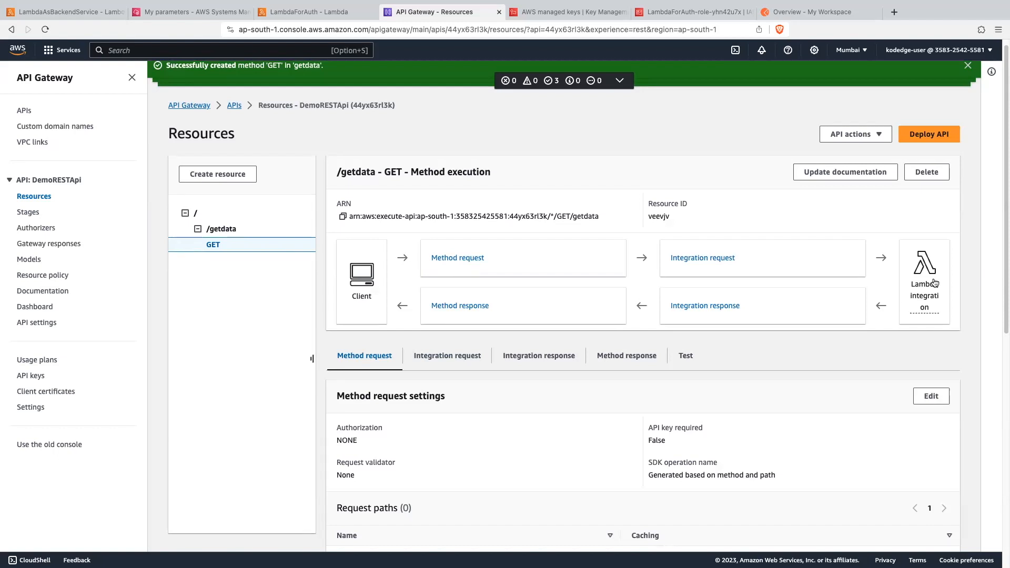
- Deploy DemoRESTApi to a new stage named dev
left_click(929, 134)
left_click(405, 304)
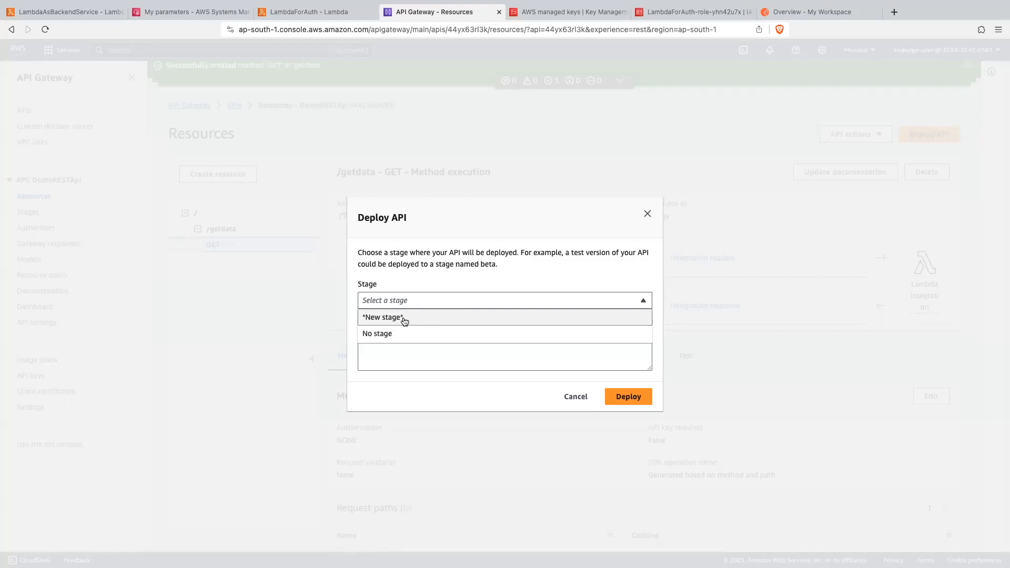
left_click(404, 321)
left_click(395, 295)
type("dev")
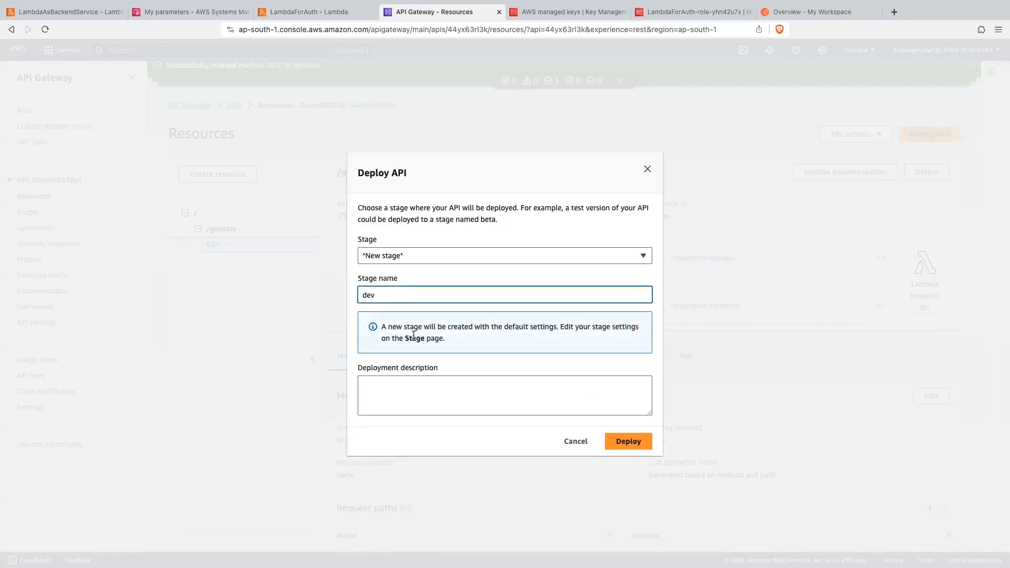
left_click(611, 442)
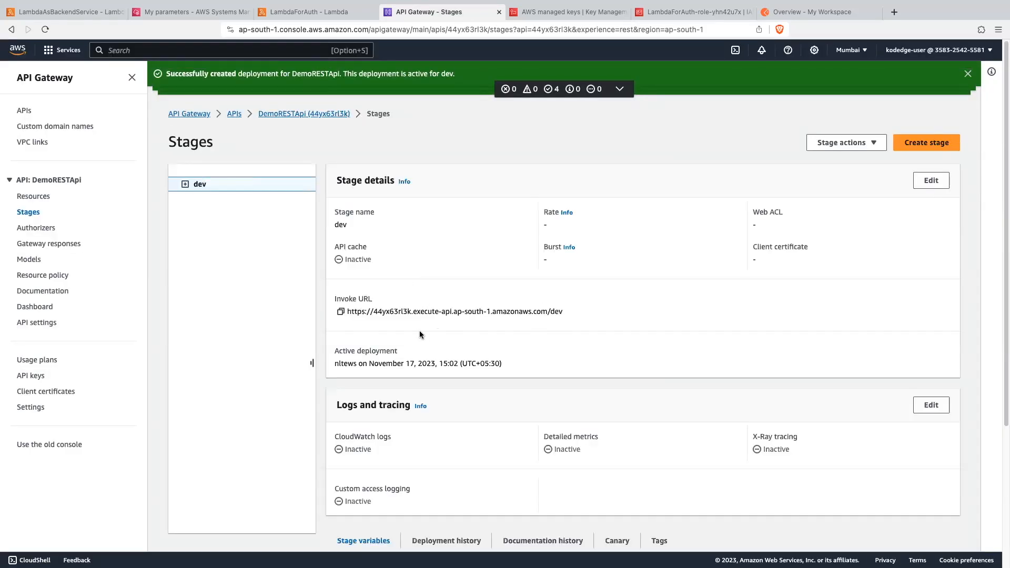
- Copy the dev stage's invoke URL and request its /getdata path in a new browser tab to check the response
left_click(340, 312)
left_click(894, 12)
key("ctrl+v")
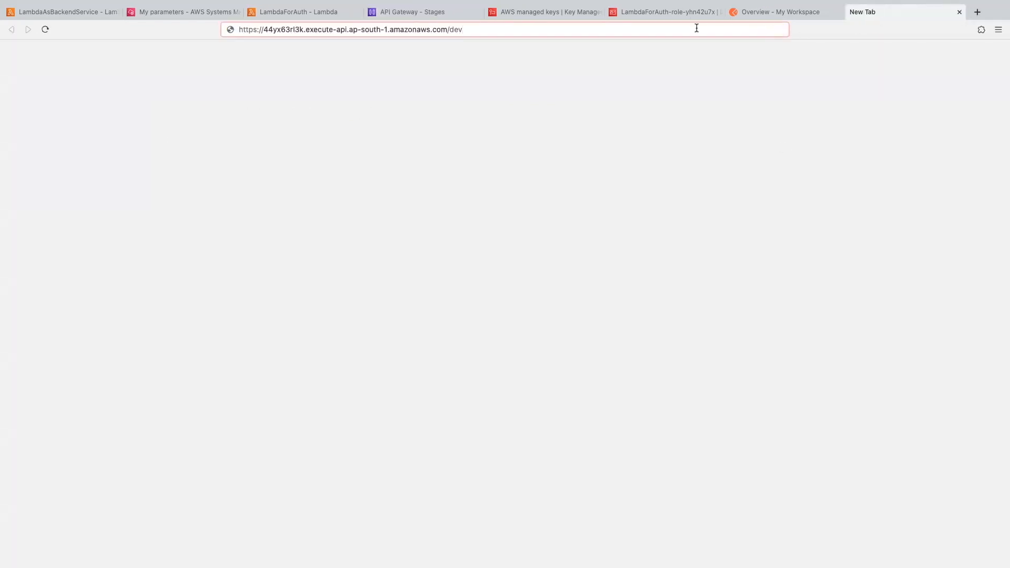
type("getdata")
key("Return")
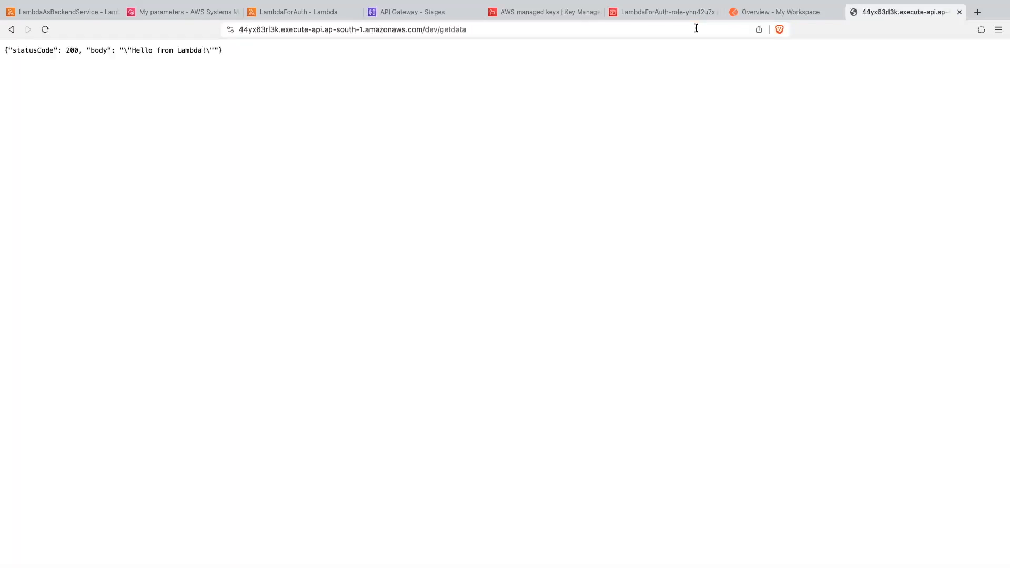
left_click_drag(229, 49, 3, 50)
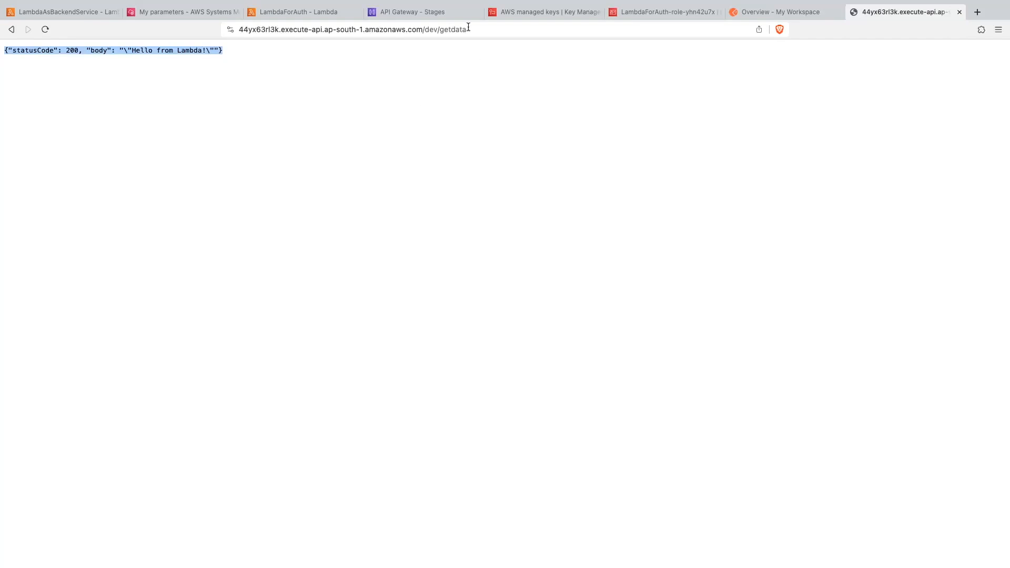
- Start a Lambda authorizer for DemoRESTApi named RestAuth, using the LambdaForAuth function in ap-south-1
left_click(444, 12)
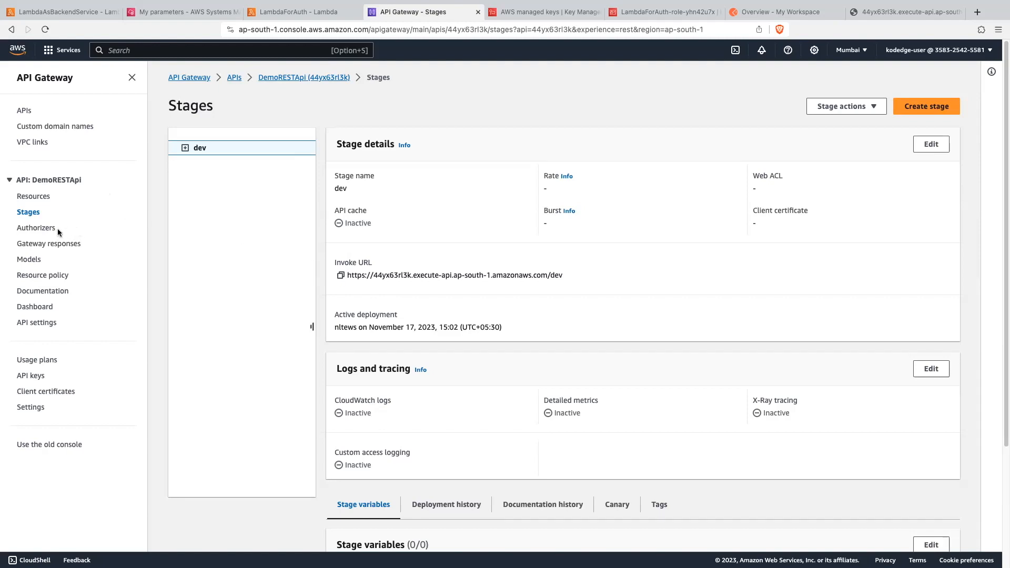
left_click(41, 230)
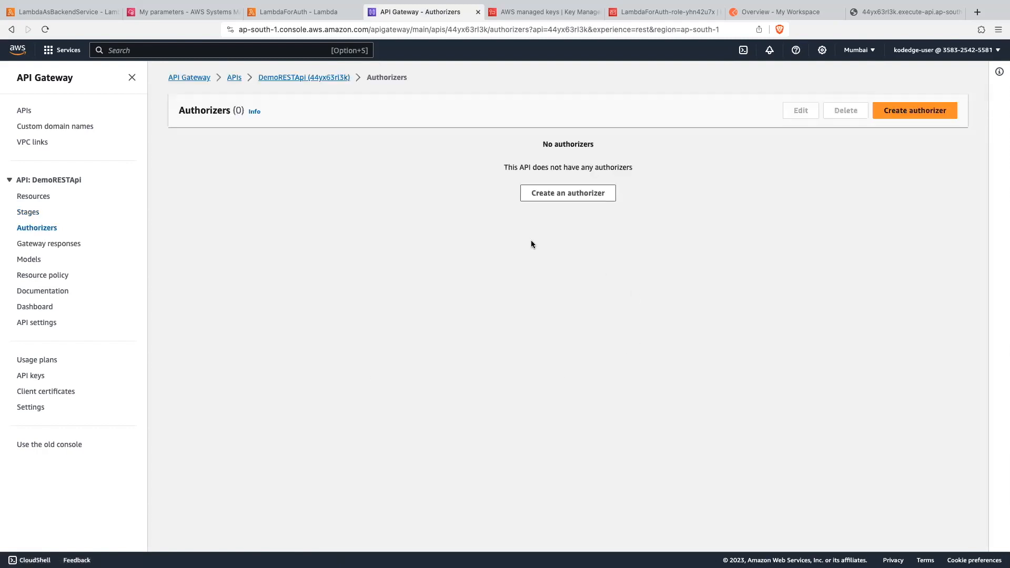
left_click(588, 196)
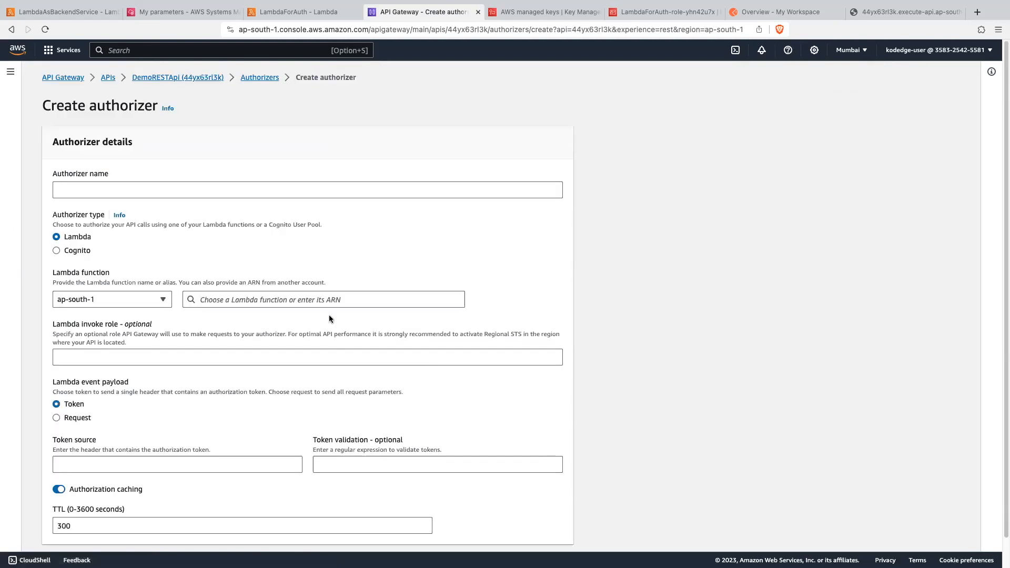
left_click(80, 183)
type("RestAuth")
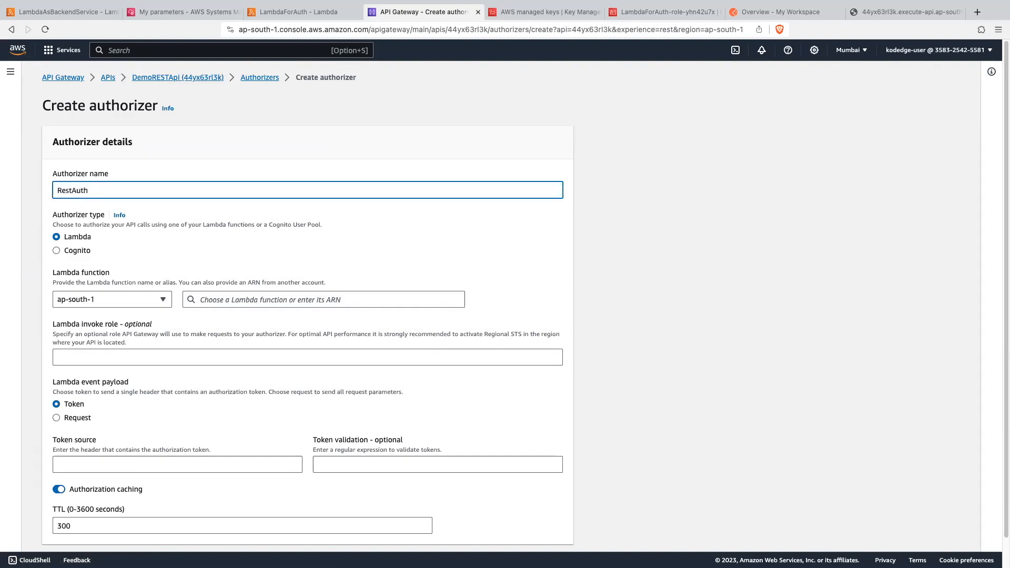
scroll(90, 215, "down", 2)
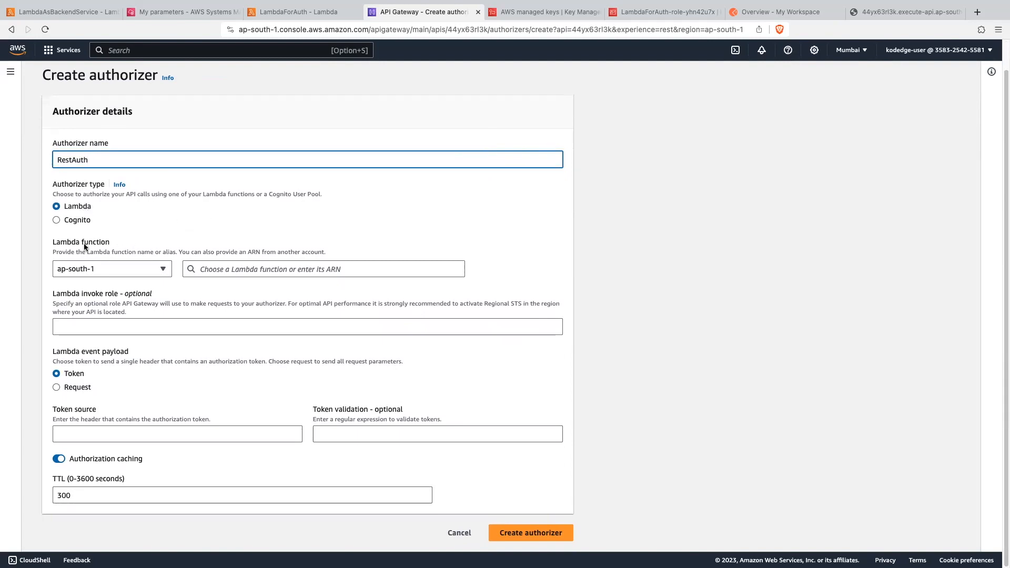
left_click(259, 269)
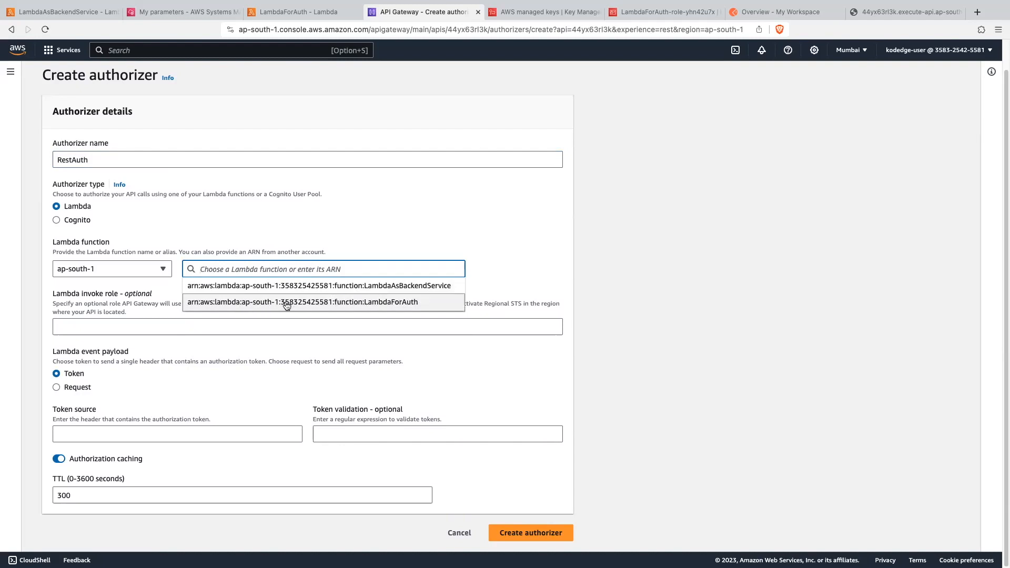
left_click(398, 304)
scroll(364, 360, "down", 2)
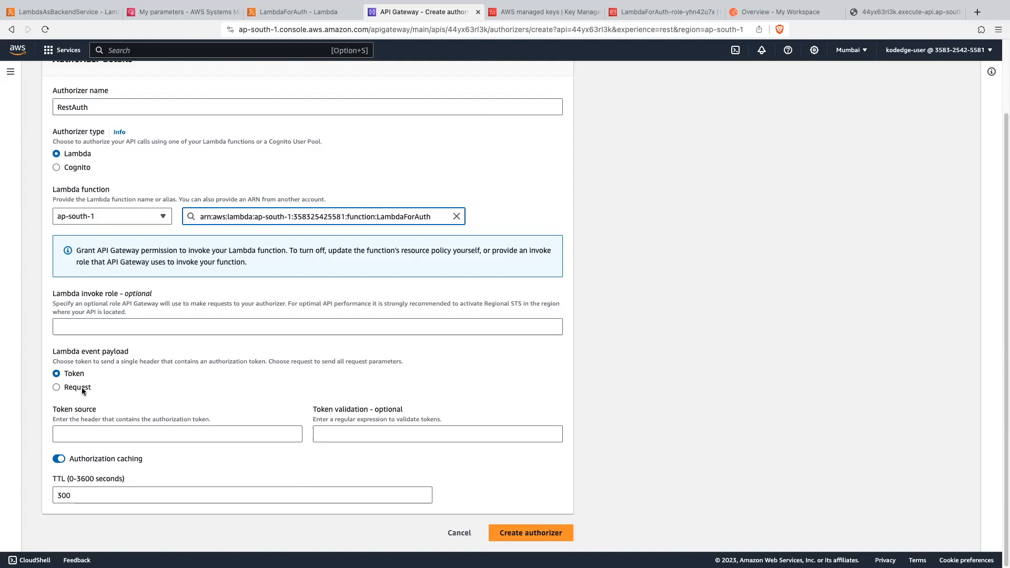
- Set RestAuth's token source to authorizationToken, turn off authorization caching and create the authorizer
left_click(86, 422)
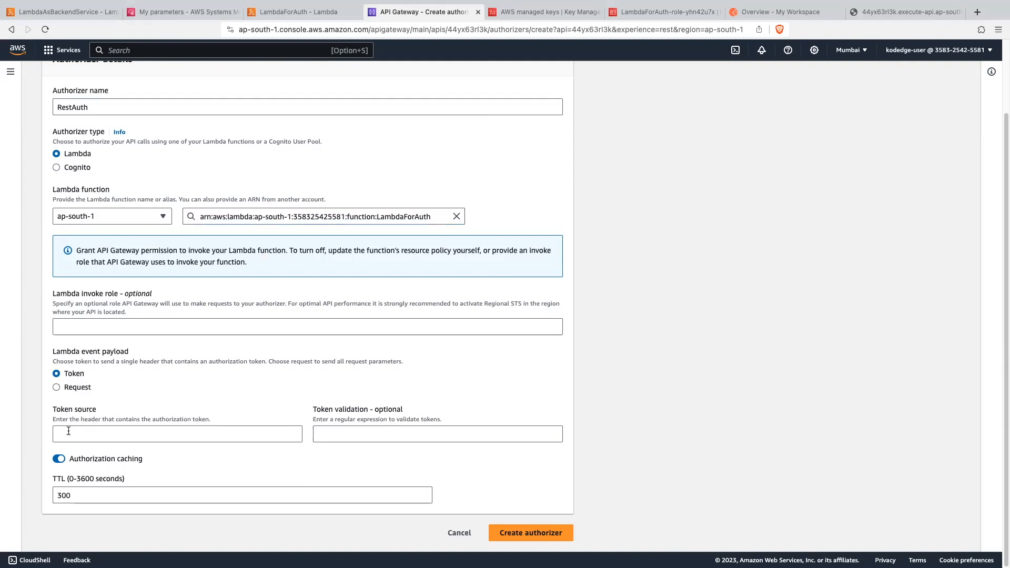
left_click(78, 436)
key("super+v")
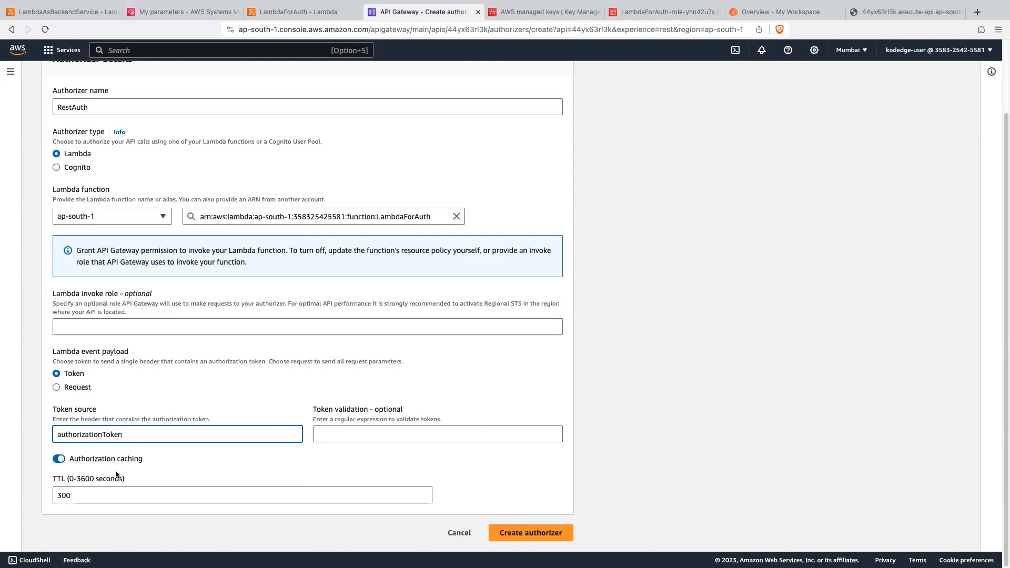
left_click(59, 459)
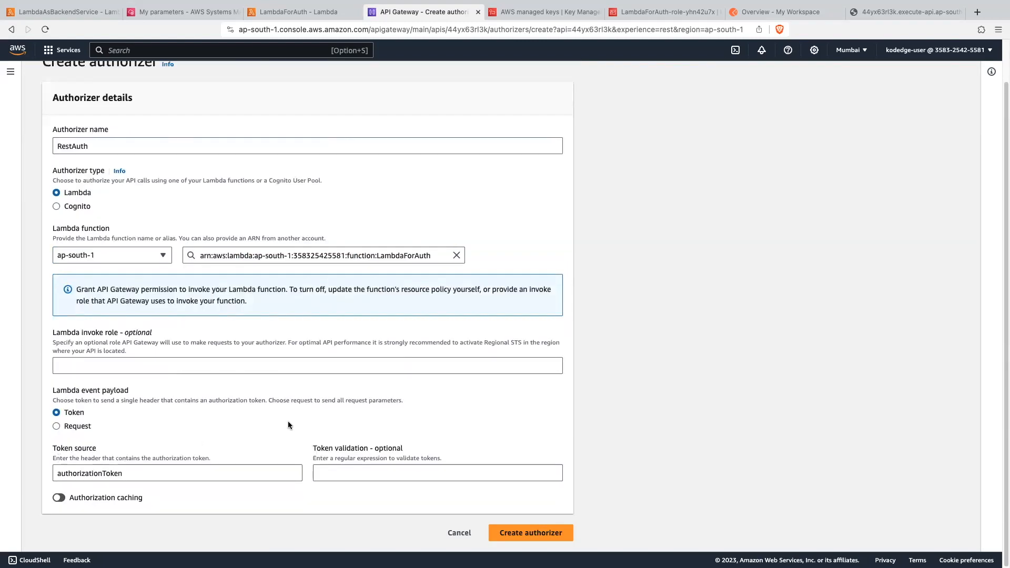
left_click(512, 532)
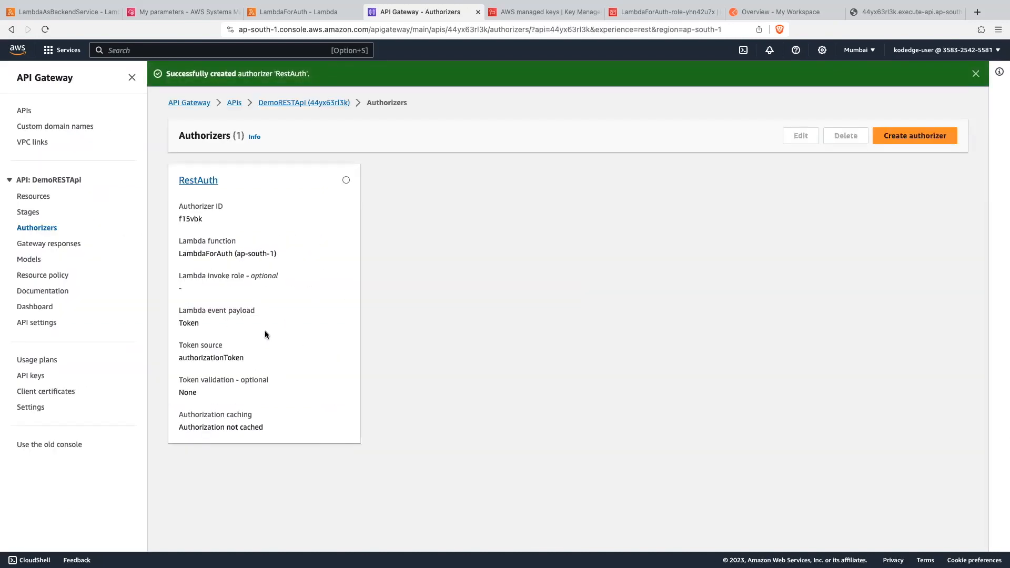
left_click_drag(180, 346, 239, 354)
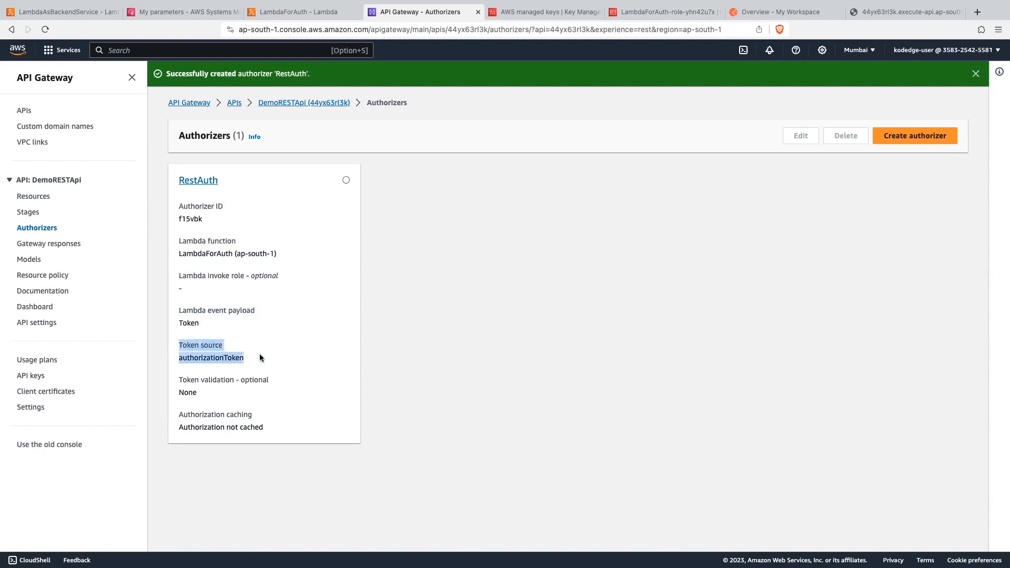
double_click(232, 361)
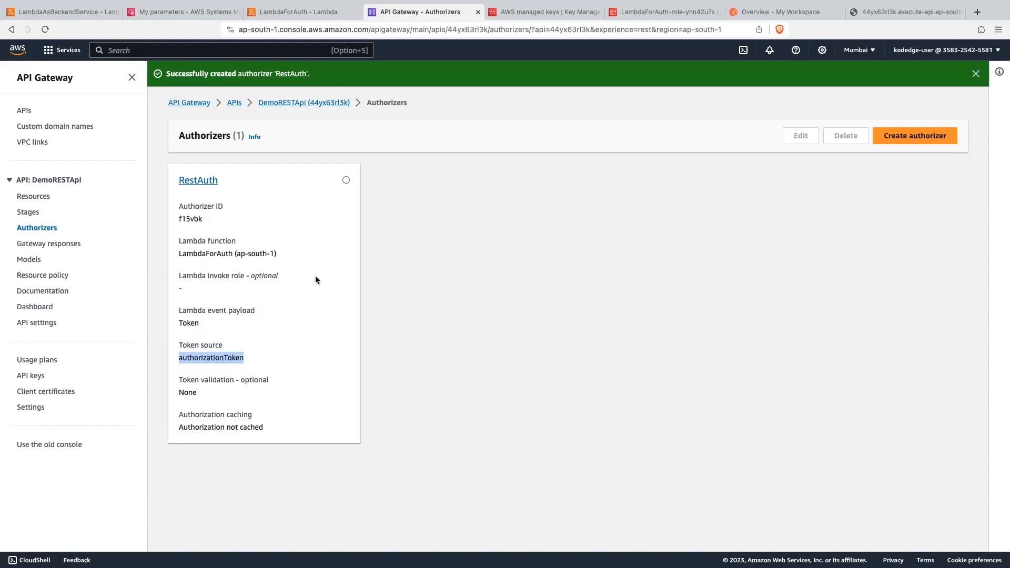
- Replace LambdaForAuth's print and return code with logic comparing event['authorizationToken'] to the stored token and returning an Allow or Deny policy as authResponse
left_click(304, 12)
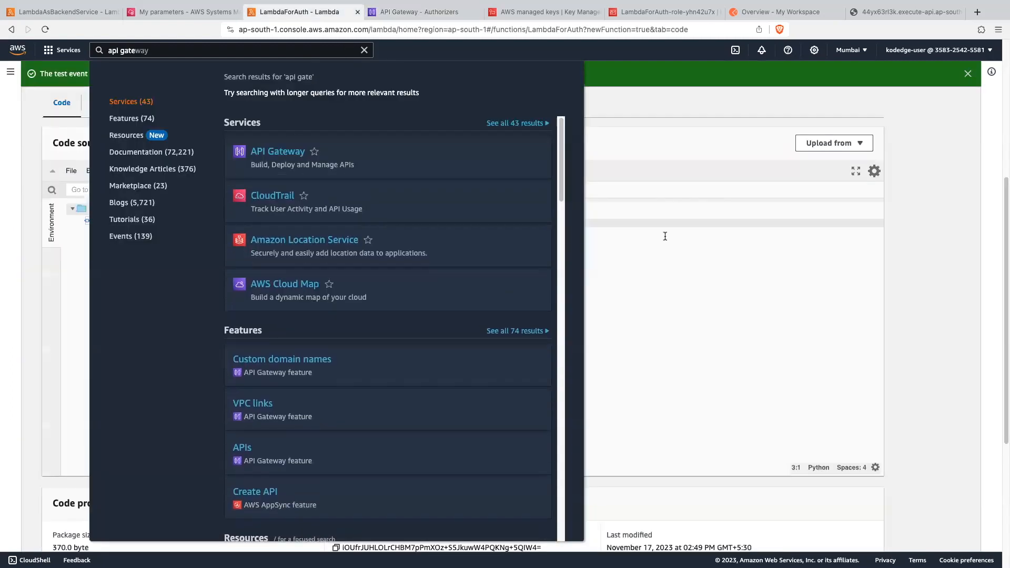
left_click(665, 237)
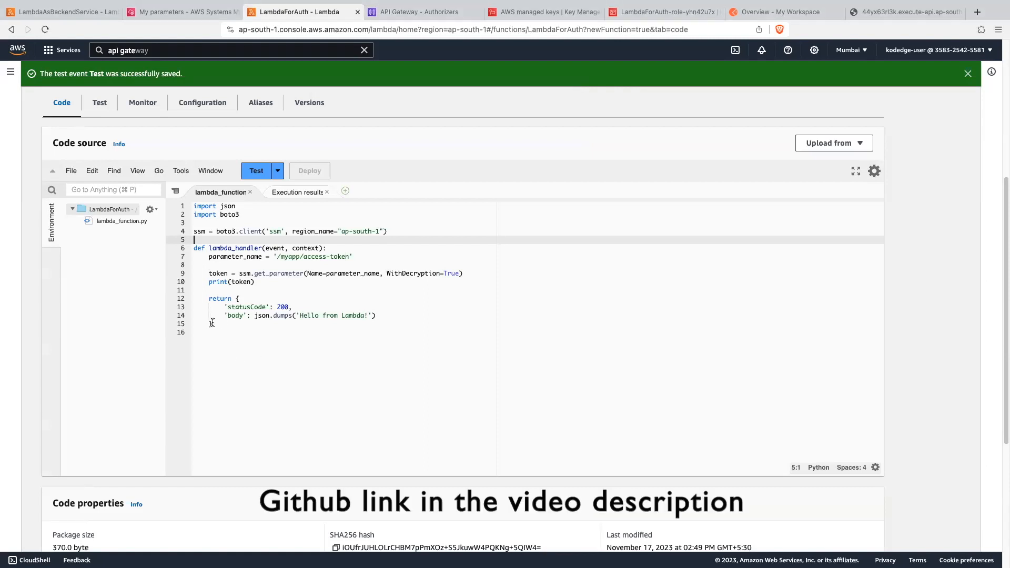
left_click_drag(225, 324, 174, 283)
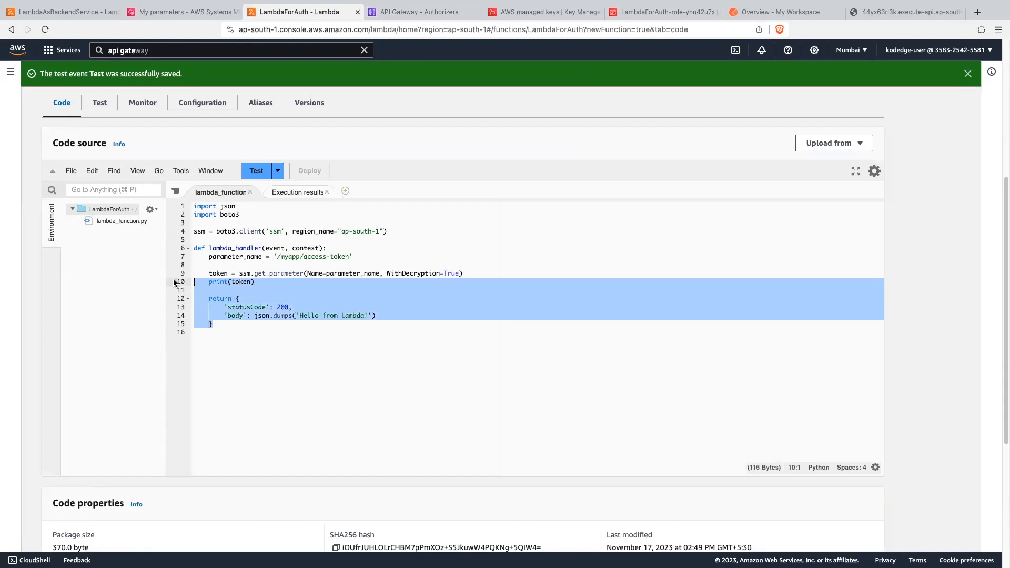
key("BackSpace")
type("tokenFromHeader = event['authorizationToken']       if tokenFromHeader == token['Parameter']['Value']:         auth_status = 'Allow'     else:         auth_status = 'Deny'      authResponse = {         'principalId': '121',         'policyDocument': {             'Version': '2012-10-17',             'Statement': [                 {                     'Action': 'execute-api:Invoke',                     'Resource': [                         event['methodArn']                     ],                     'Effect': auth_status                 }             ]         }     }      return authResponse")
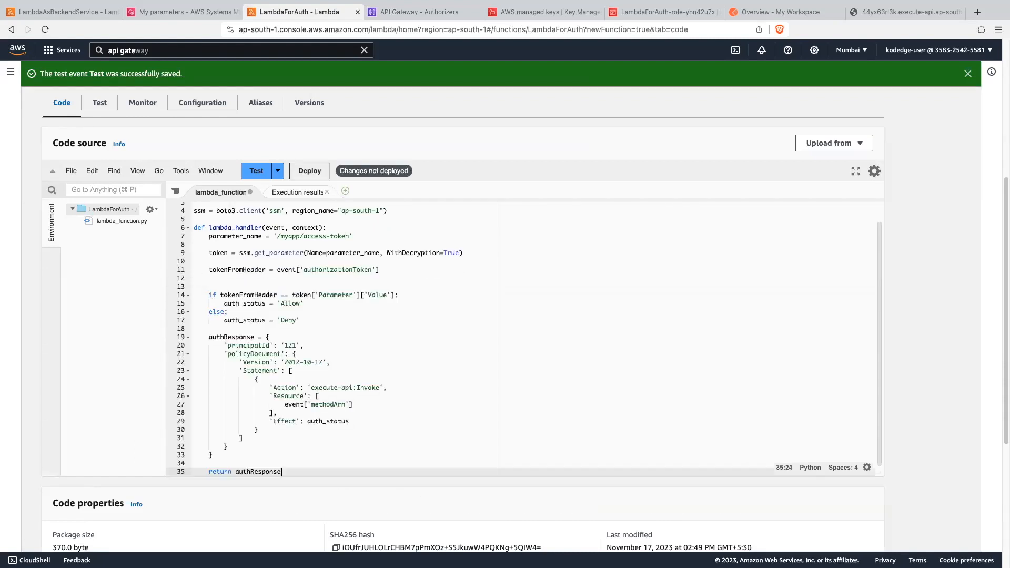
left_click(249, 279)
key("BackSpace")
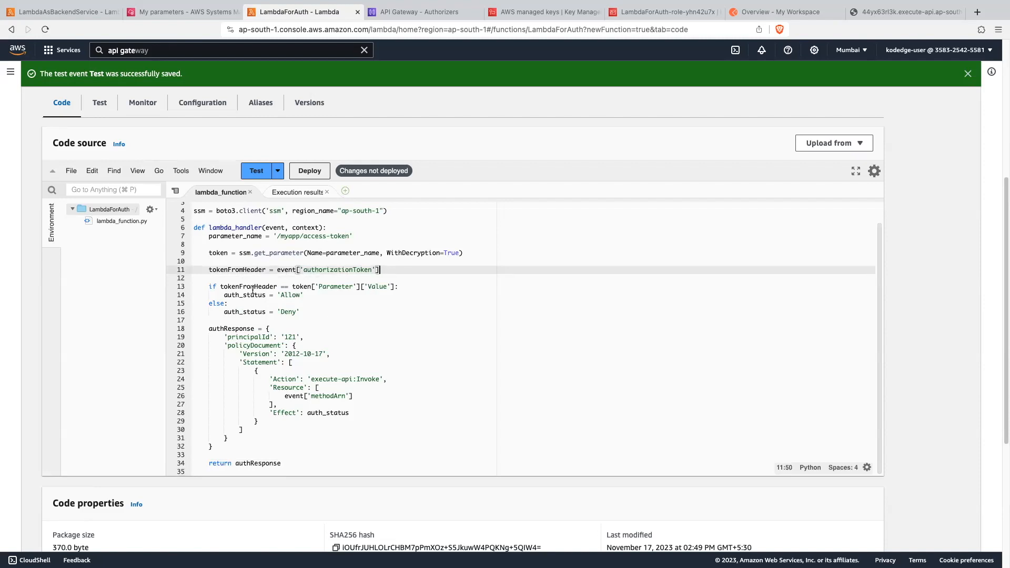
- Examine how the LambdaForAuth code fetches the stored parameter and reads the token from the event
scroll(251, 289, "up", 2)
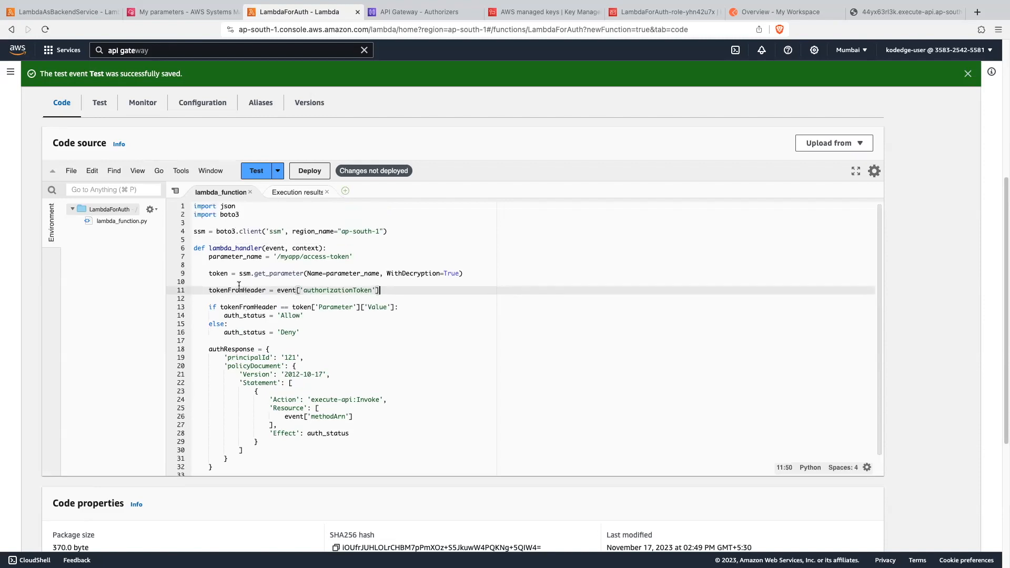
left_click(208, 274)
left_click_drag(262, 277, 463, 275)
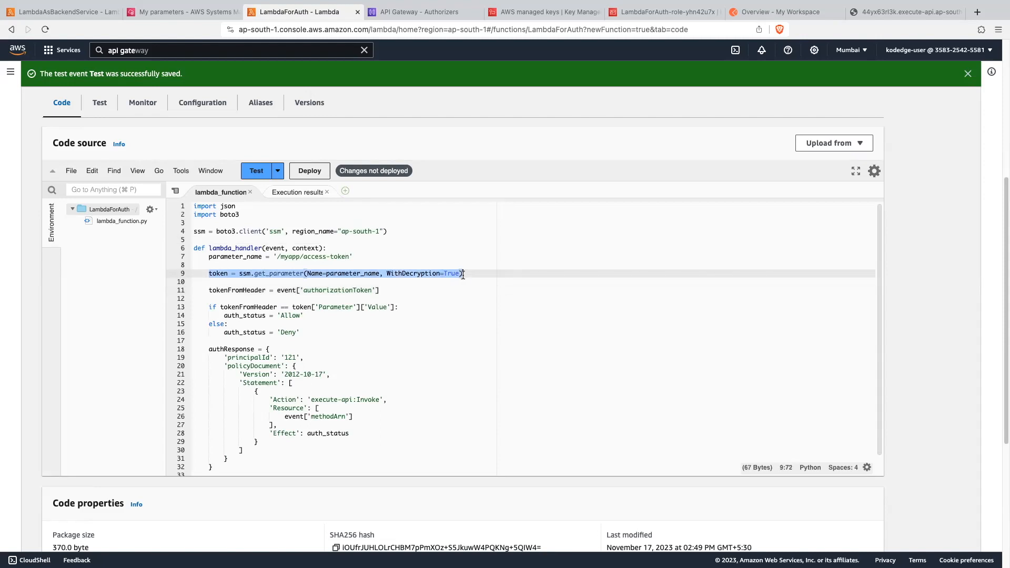
double_click(220, 273)
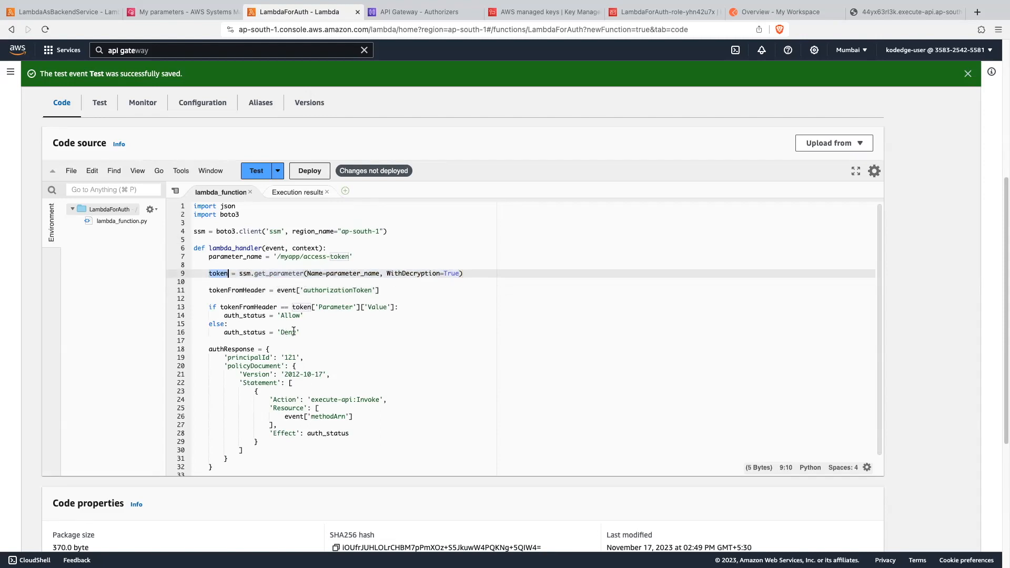
double_click(331, 289)
double_click(282, 290)
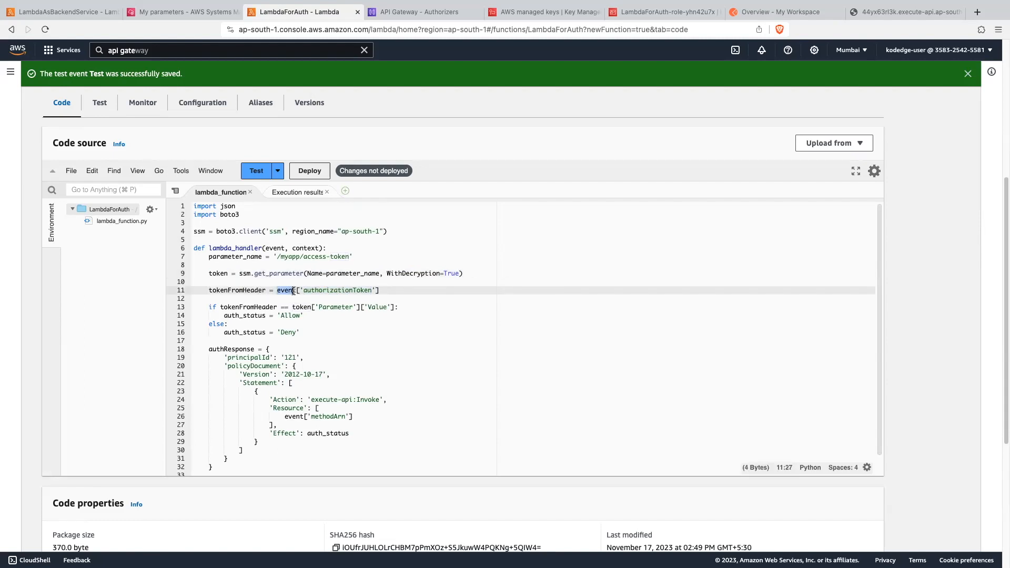
double_click(359, 288)
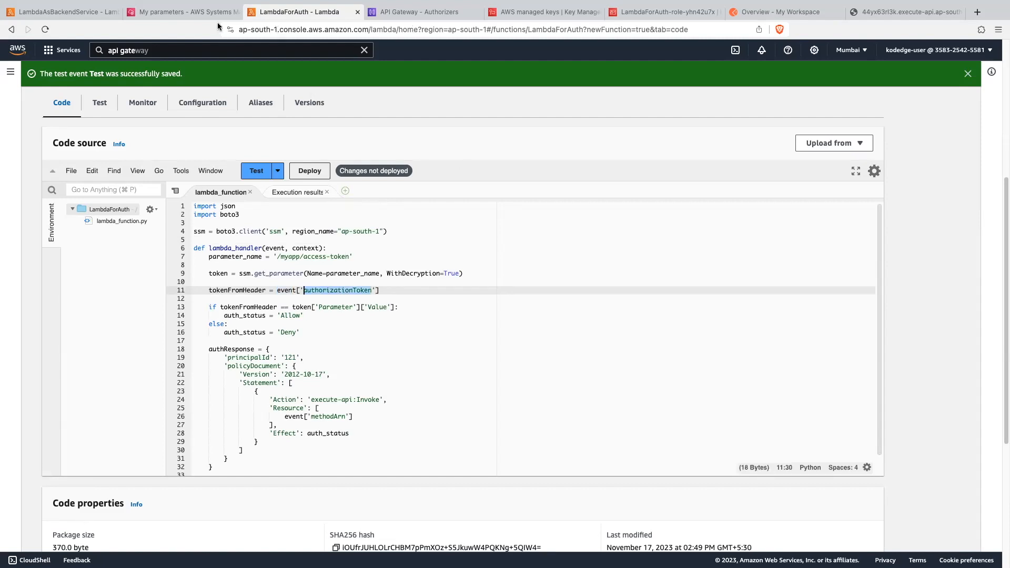
- Compare the RestAuth authorizer's token source with the event key used for tokenFromHeader in the LambdaForAuth code
left_click(409, 13)
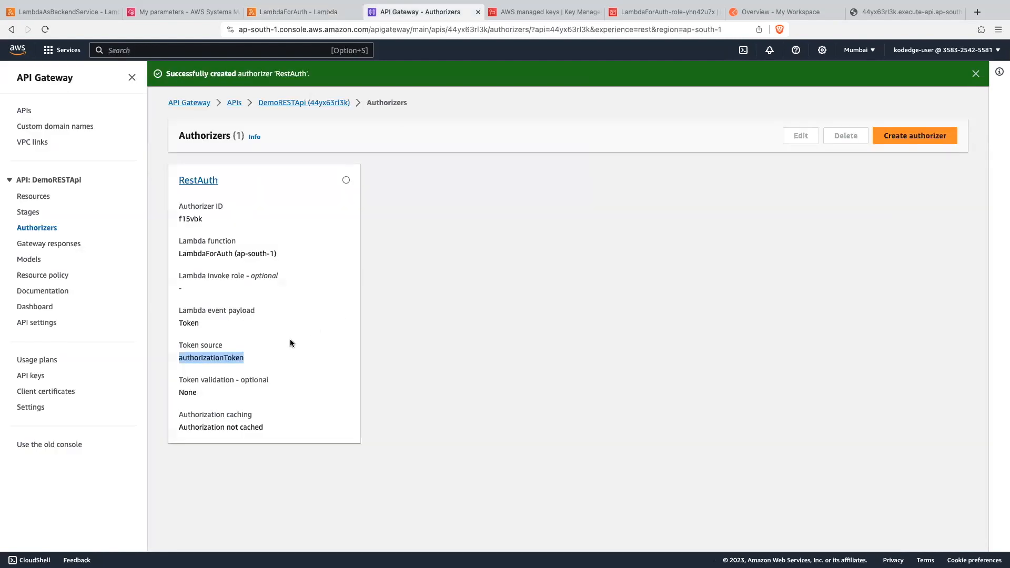
left_click(221, 355)
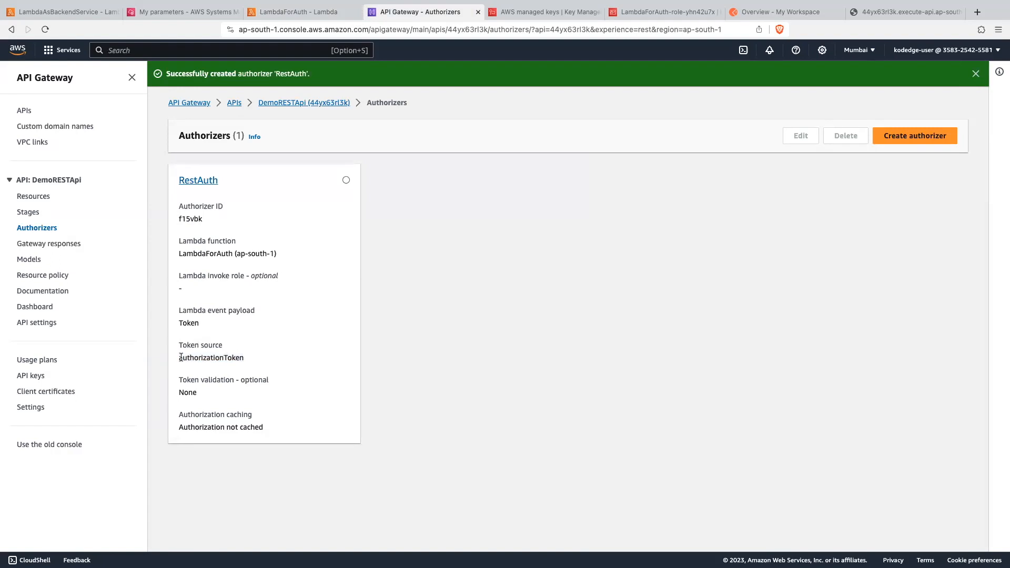
left_click_drag(180, 357, 246, 360)
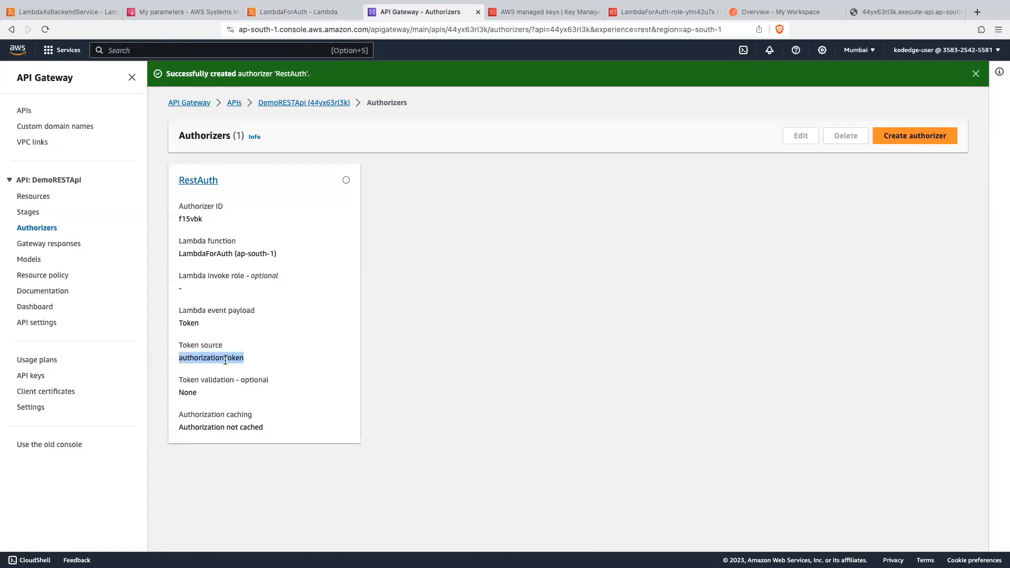
left_click(316, 12)
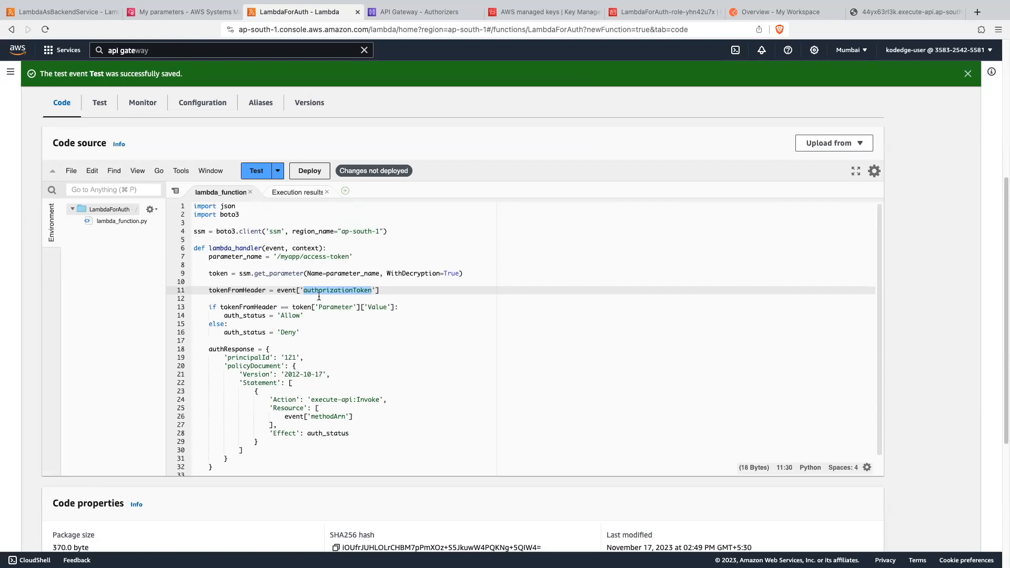
left_click_drag(277, 290, 388, 292)
left_click(238, 312)
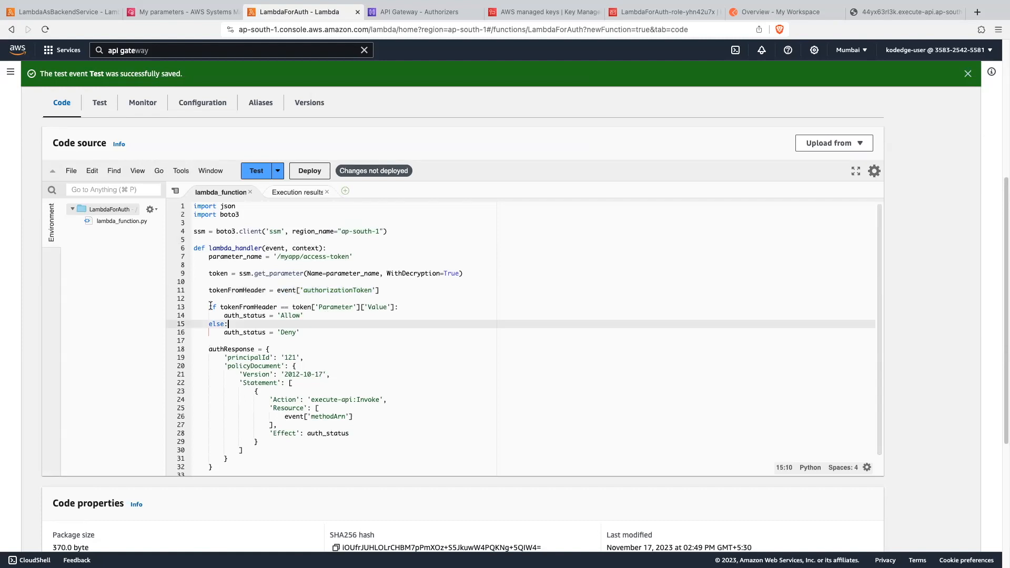
- Examine the comparison of tokenFromHeader with token['Parameter']['Value'] against the parameter structure logged in the LambdaForAuth execution results
left_click_drag(209, 306, 402, 305)
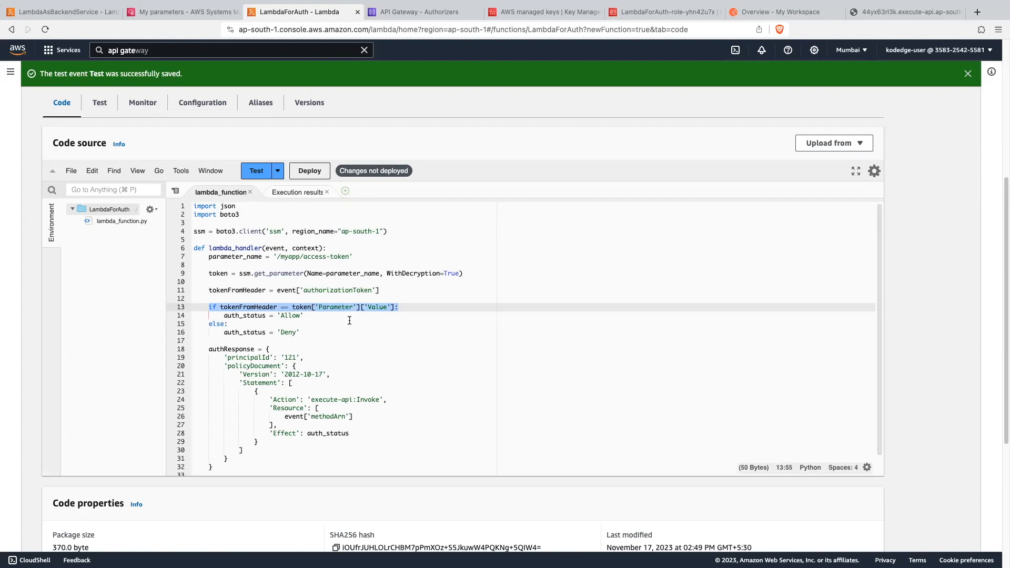
double_click(257, 308)
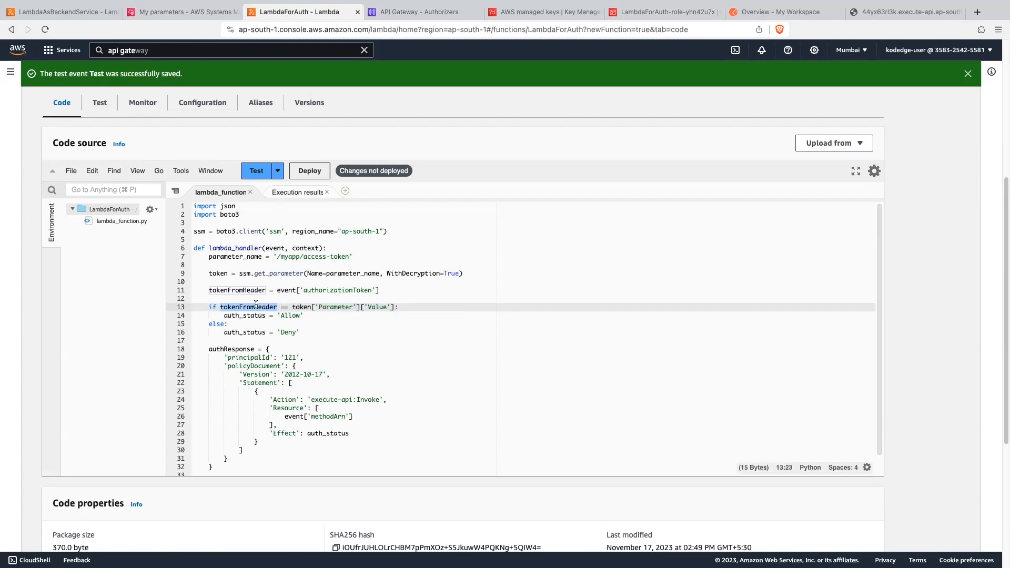
left_click_drag(292, 307, 398, 306)
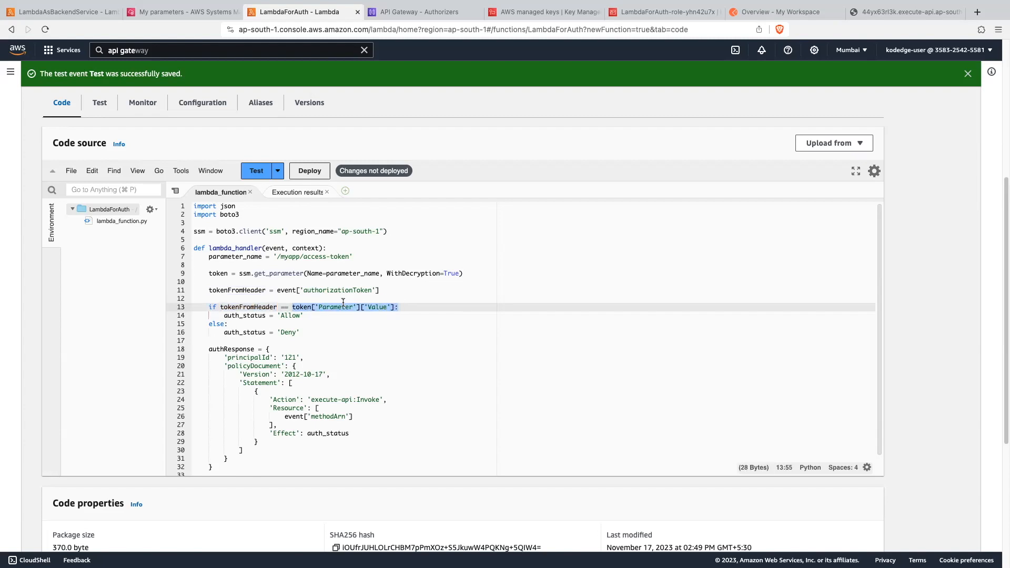
left_click(300, 192)
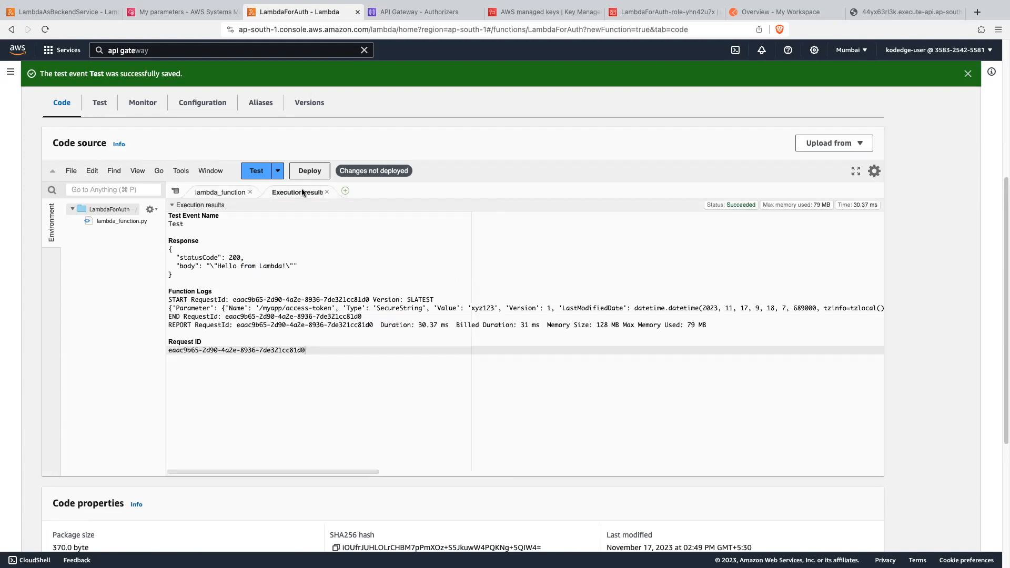
left_click_drag(169, 308, 817, 309)
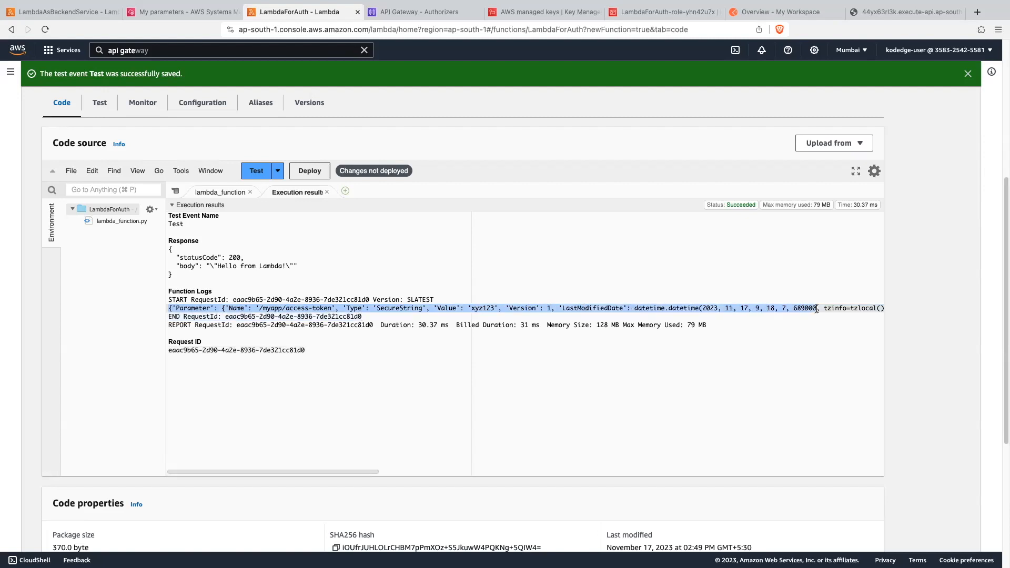
double_click(446, 308)
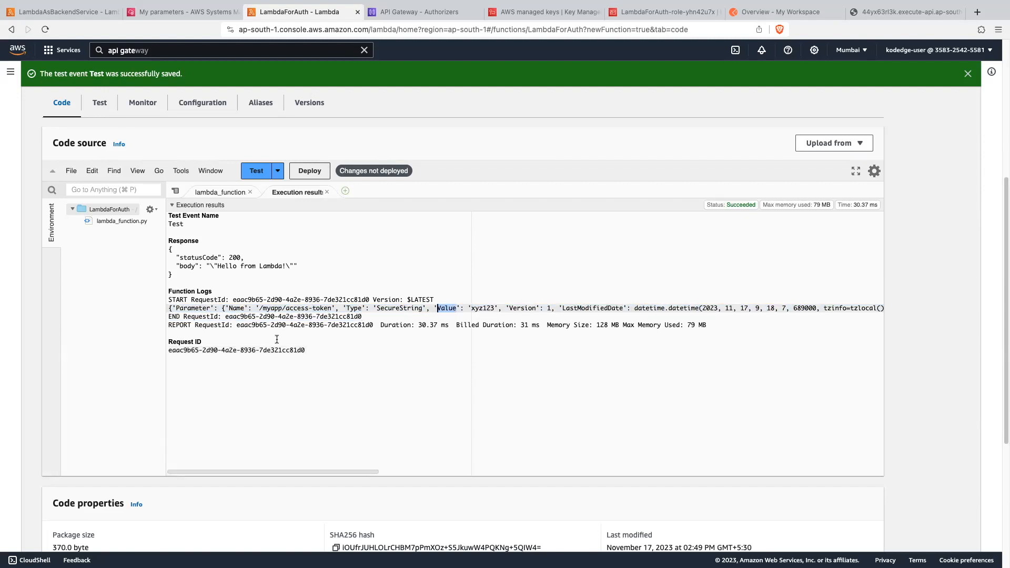
double_click(192, 308)
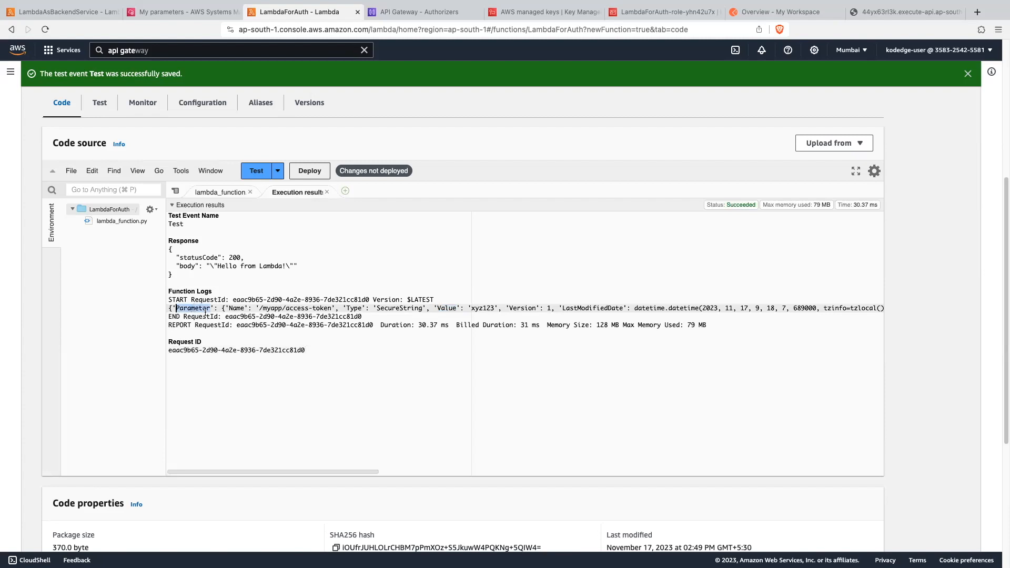
double_click(446, 309)
left_click(226, 192)
left_click(339, 332)
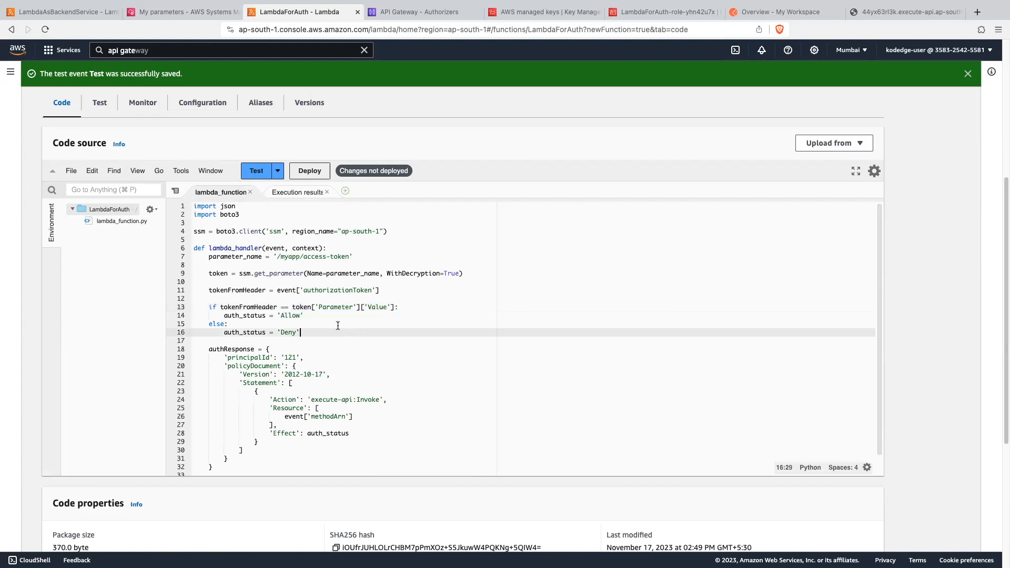
left_click_drag(290, 306, 397, 309)
scroll(359, 335, "down", 1)
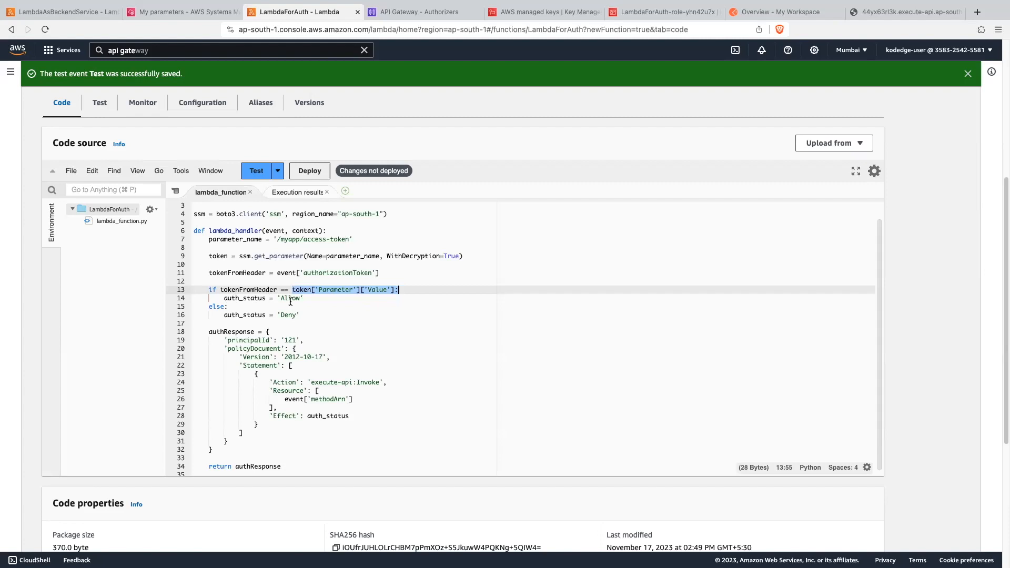
- Examine how auth_status is assigned and how authResponse defines principalId, policyDocument and the execute-api:Invoke action
double_click(247, 299)
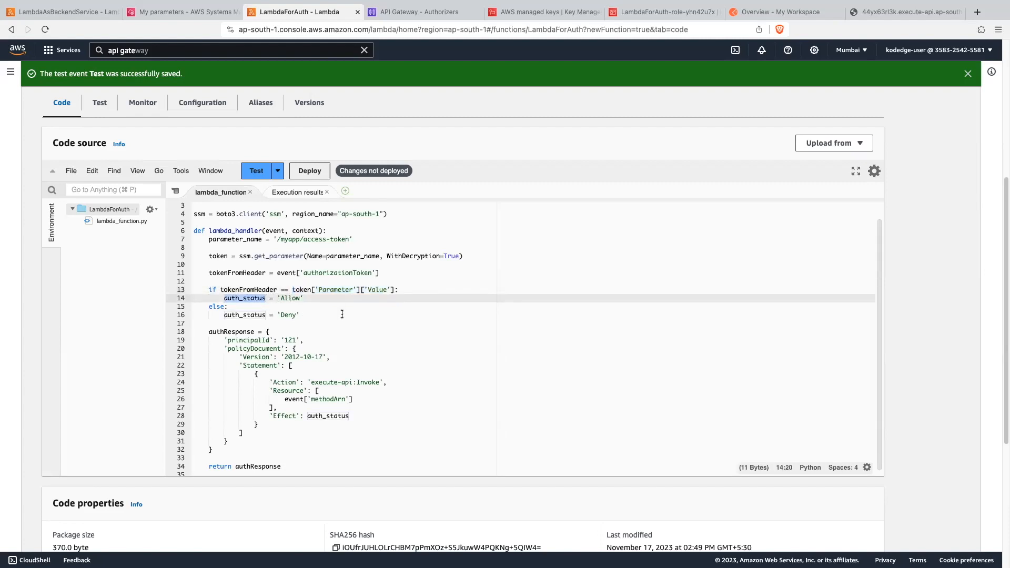
scroll(342, 314, "down", 3)
left_click(216, 283)
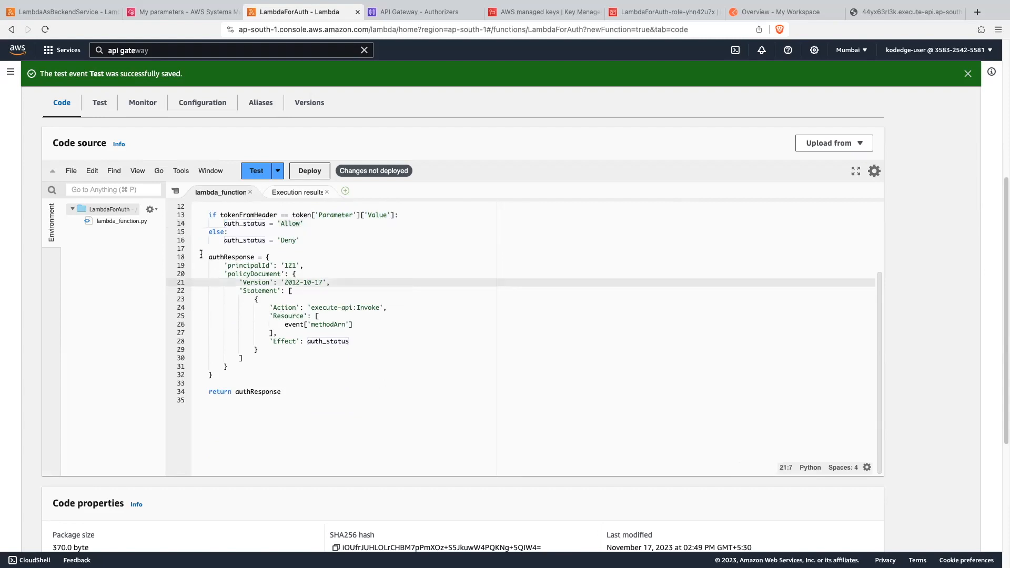
left_click_drag(193, 256, 236, 375)
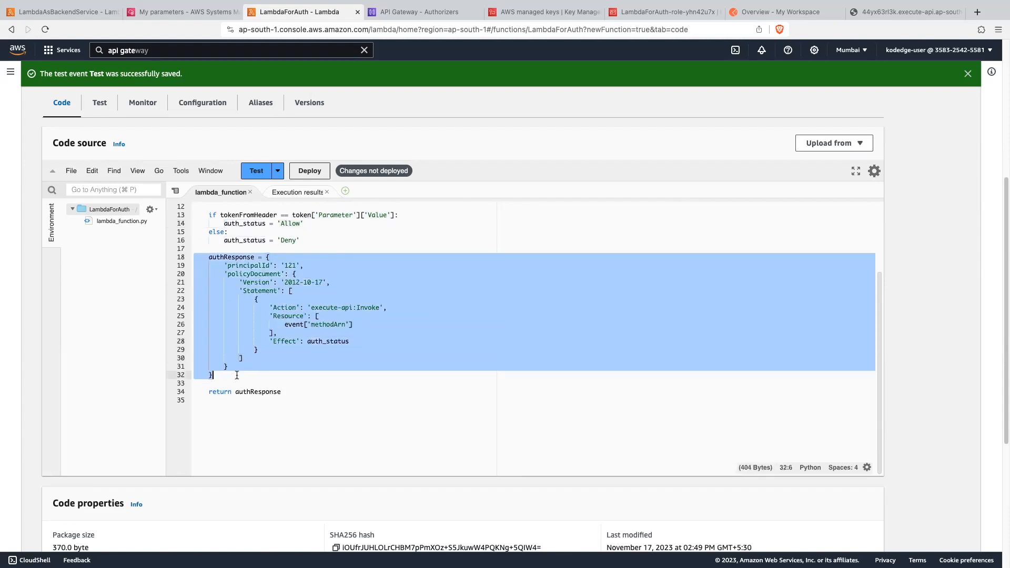
left_click(317, 266)
left_click_drag(220, 266, 312, 266)
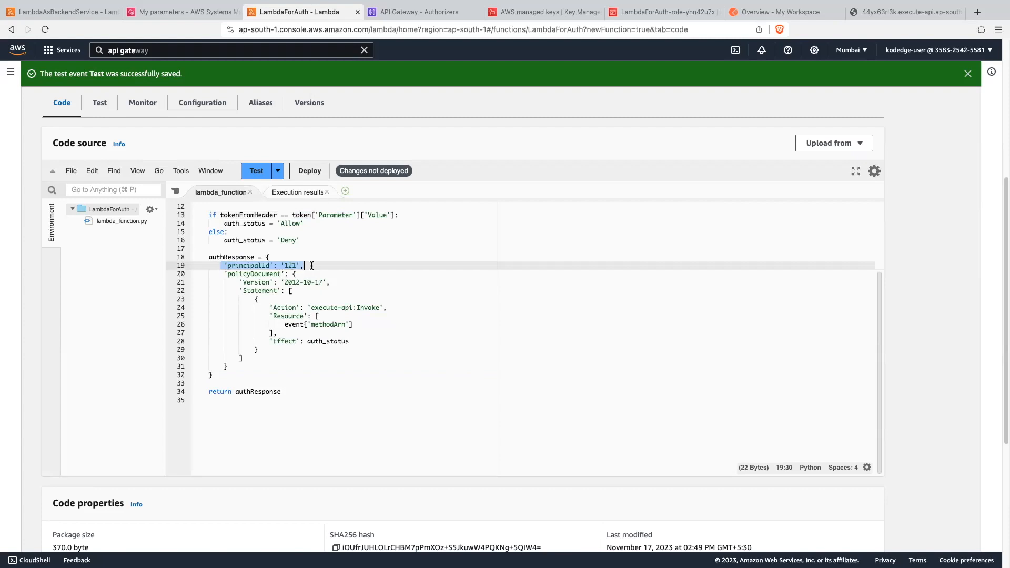
left_click(249, 270)
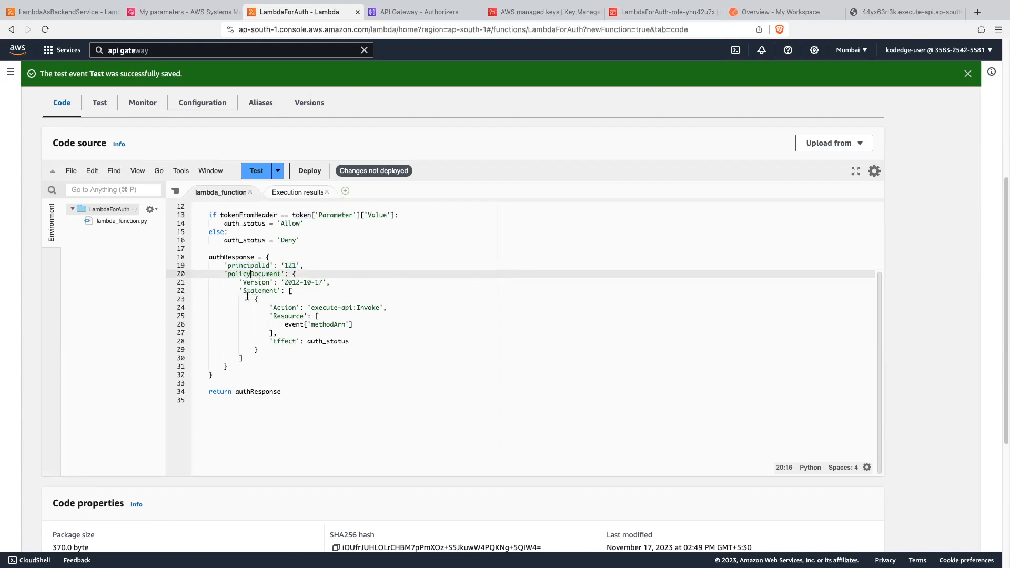
left_click(240, 291)
left_click(435, 311)
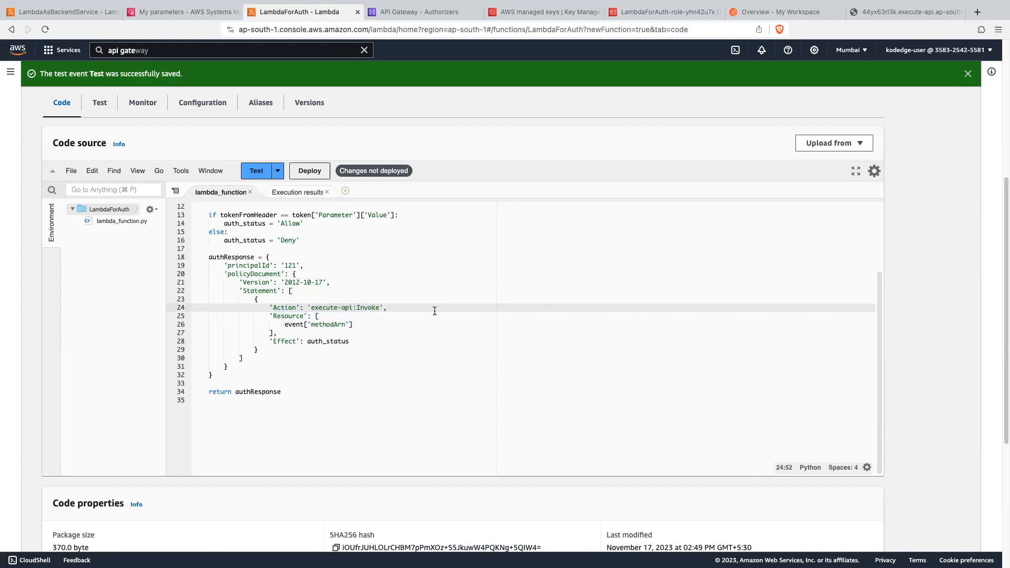
left_click_drag(262, 307, 395, 307)
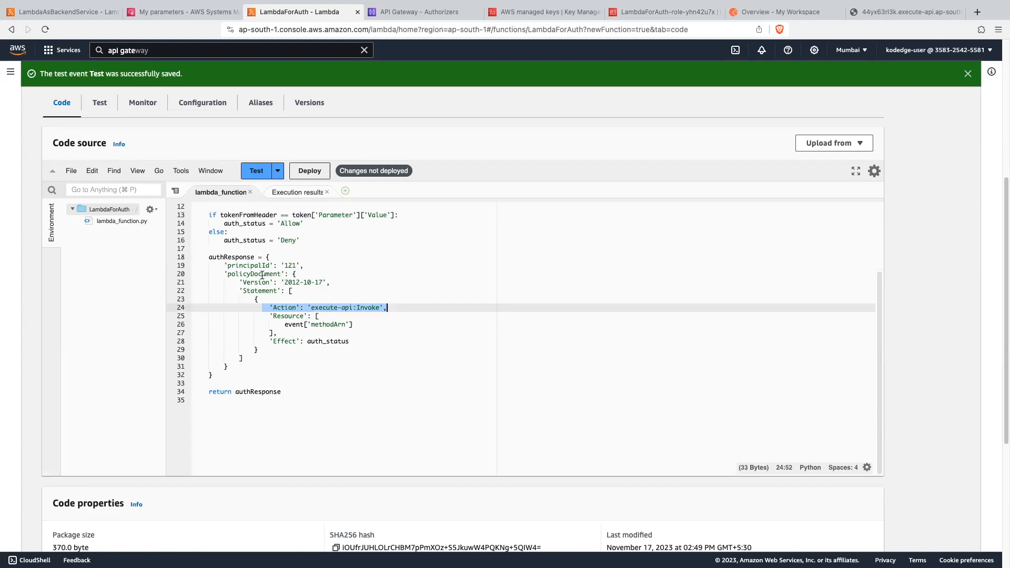
left_click(384, 273)
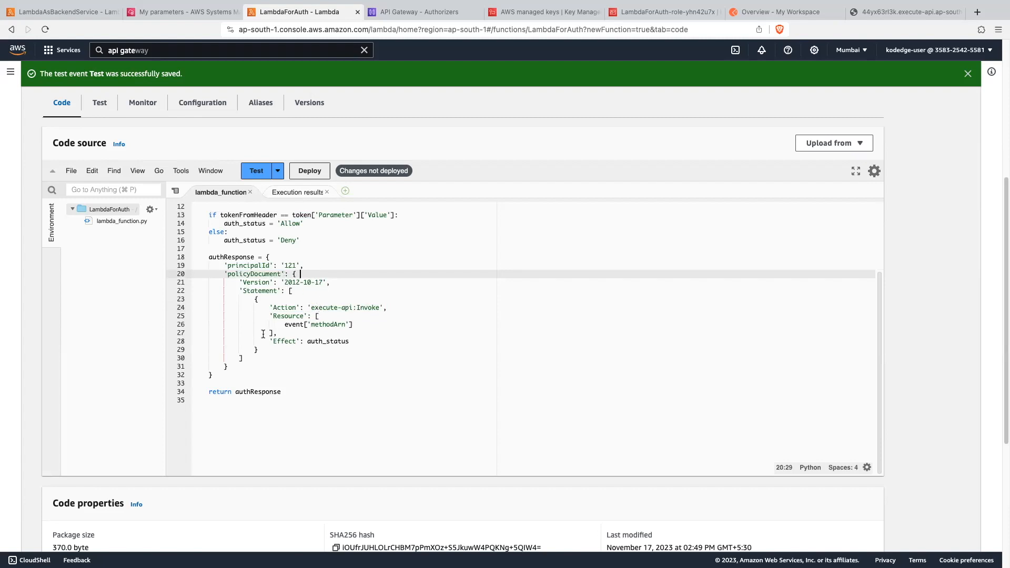
- Examine the policy statement's event['methodArn'] resource, its auth_status effect and the returned authResponse
left_click(372, 336)
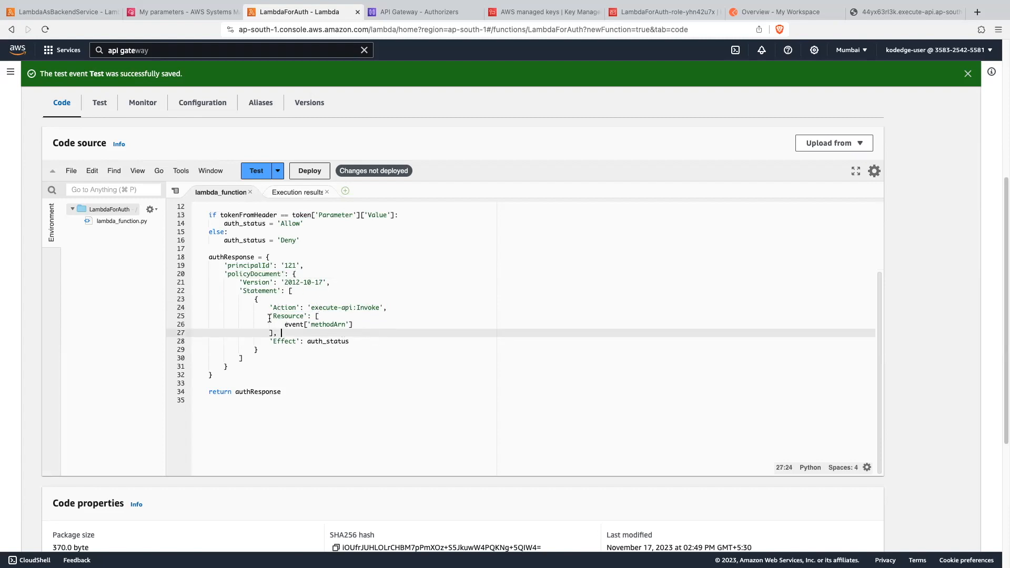
left_click_drag(269, 315, 287, 331)
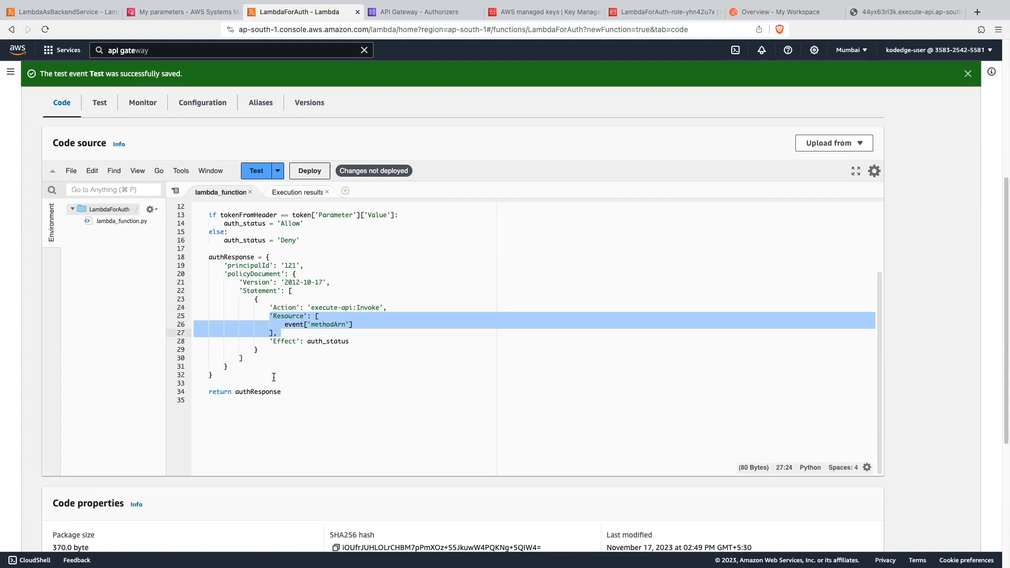
left_click(364, 329)
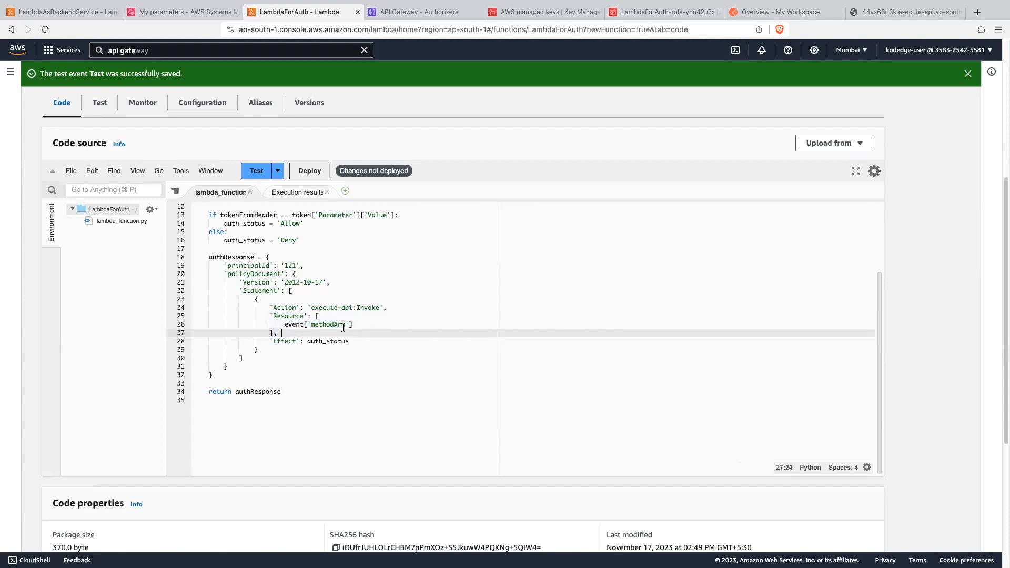
left_click_drag(285, 324, 375, 332)
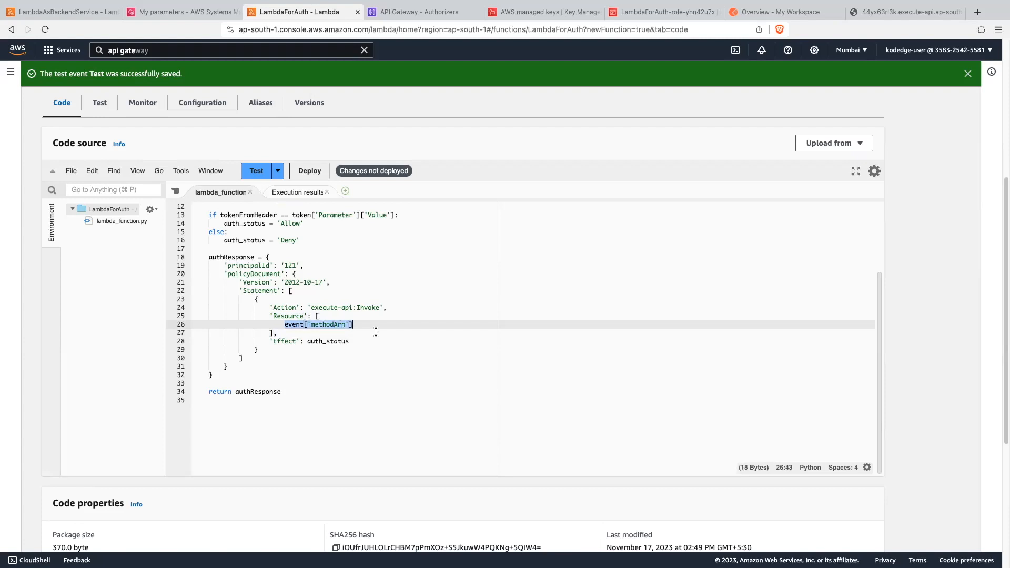
double_click(327, 324)
left_click(280, 350)
left_click_drag(269, 341, 381, 345)
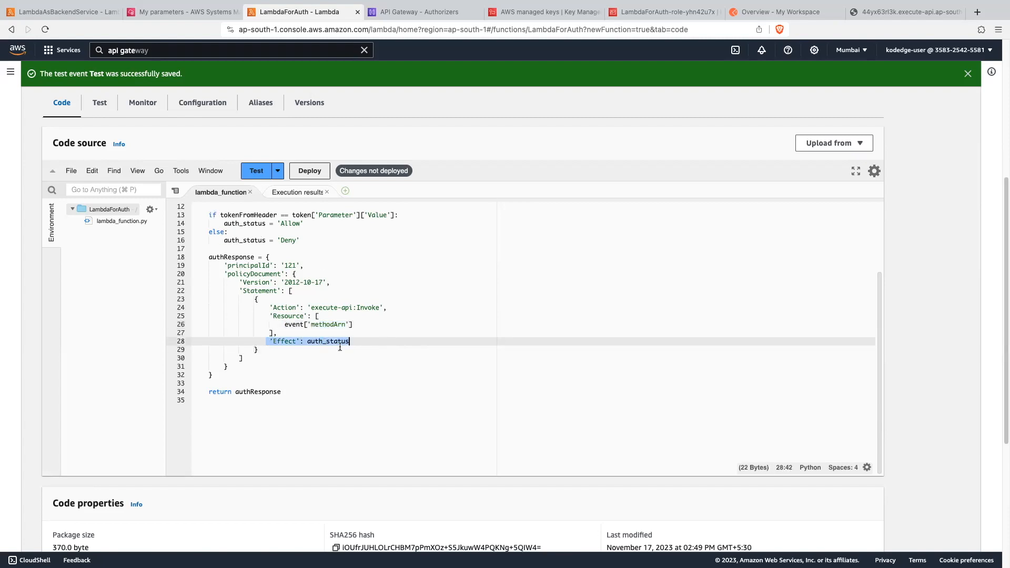
left_click(307, 379)
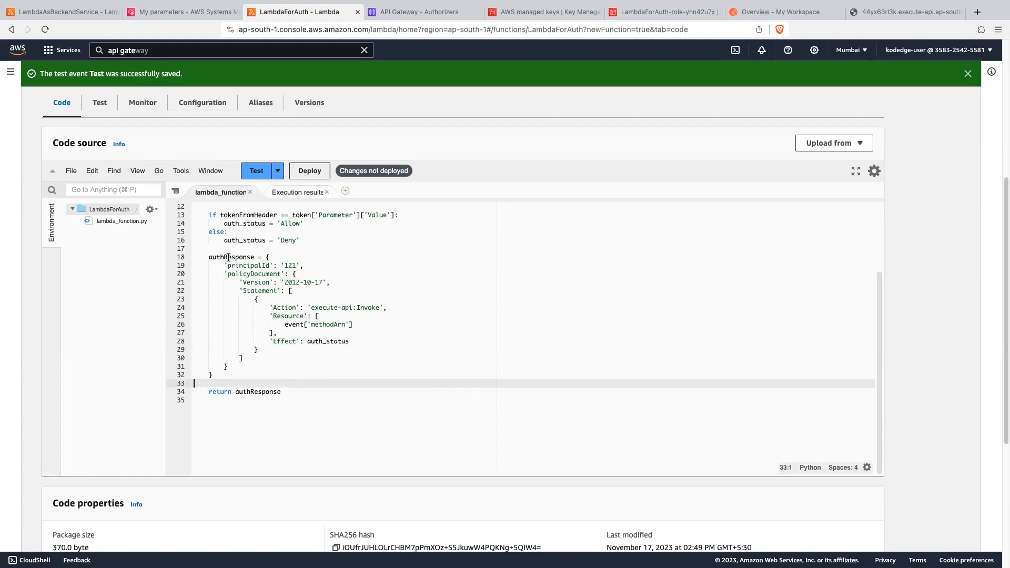
left_click(266, 391)
double_click(266, 391)
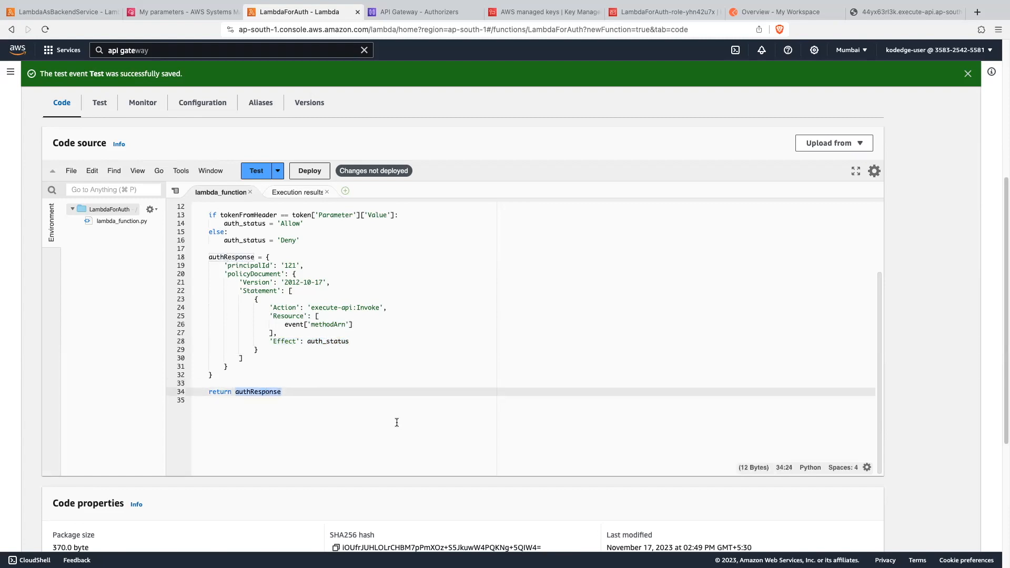
- Deploy the updated LambdaForAuth function code
left_click(368, 384)
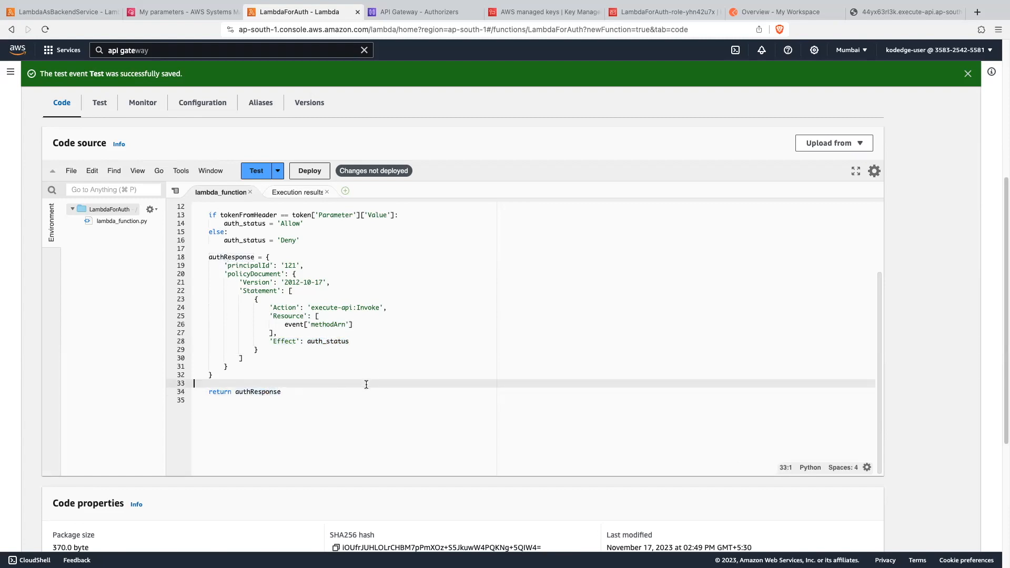
left_click(309, 172)
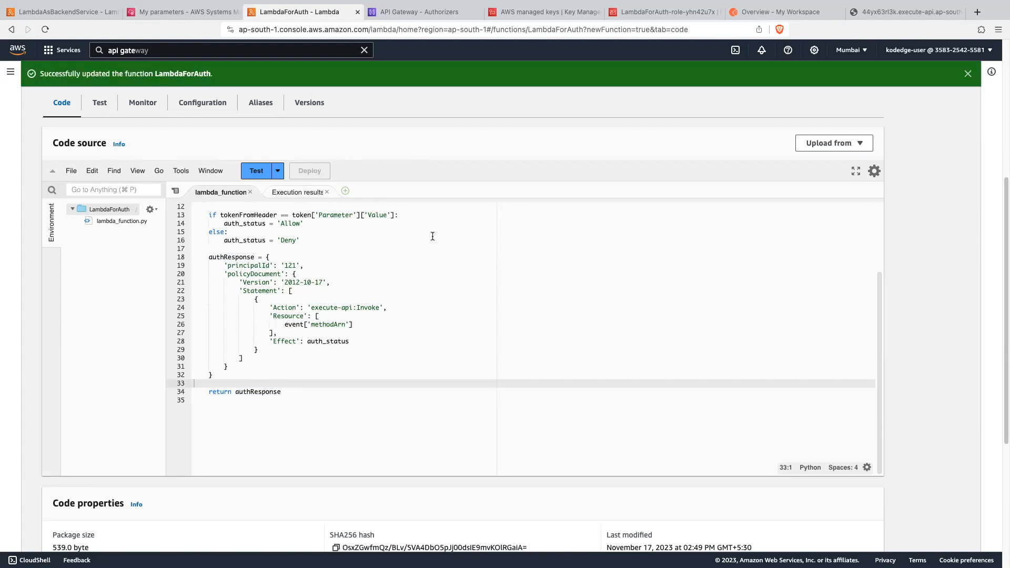
- Test the RestAuth authorizer in API Gateway with the stored access token as token value and check the returned policy's effect
left_click(428, 12)
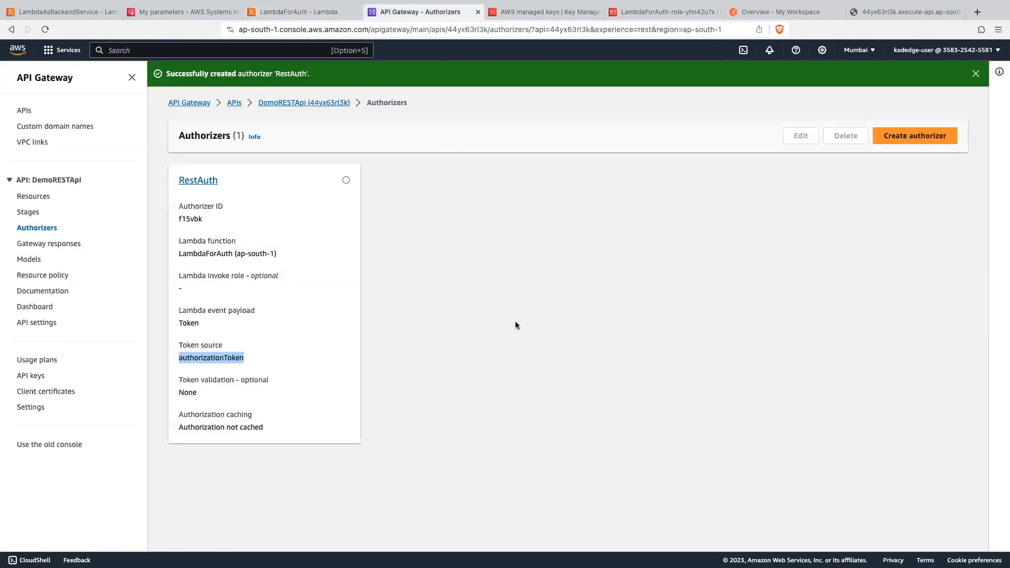
left_click(207, 180)
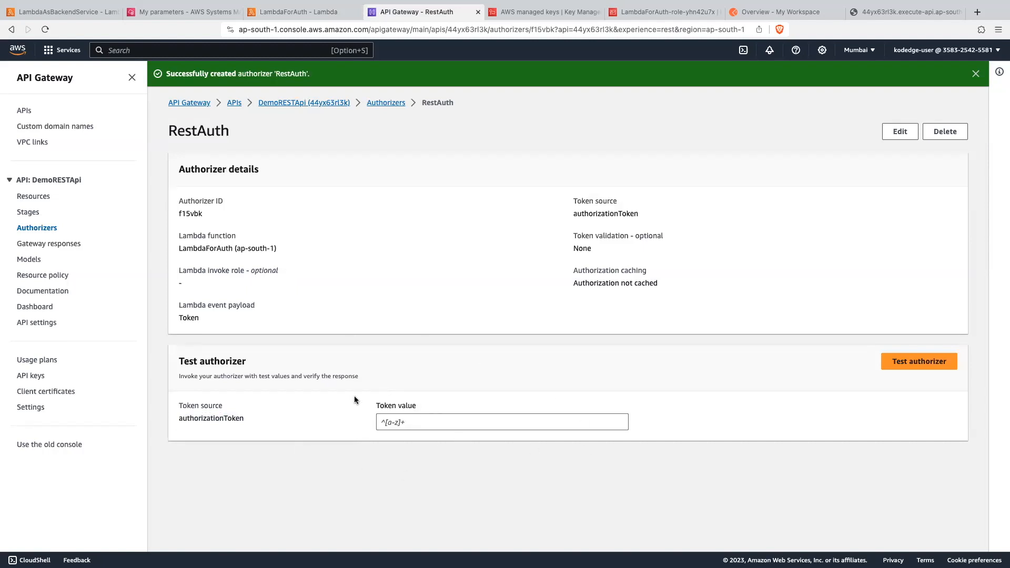
left_click(416, 423)
type("xyz123")
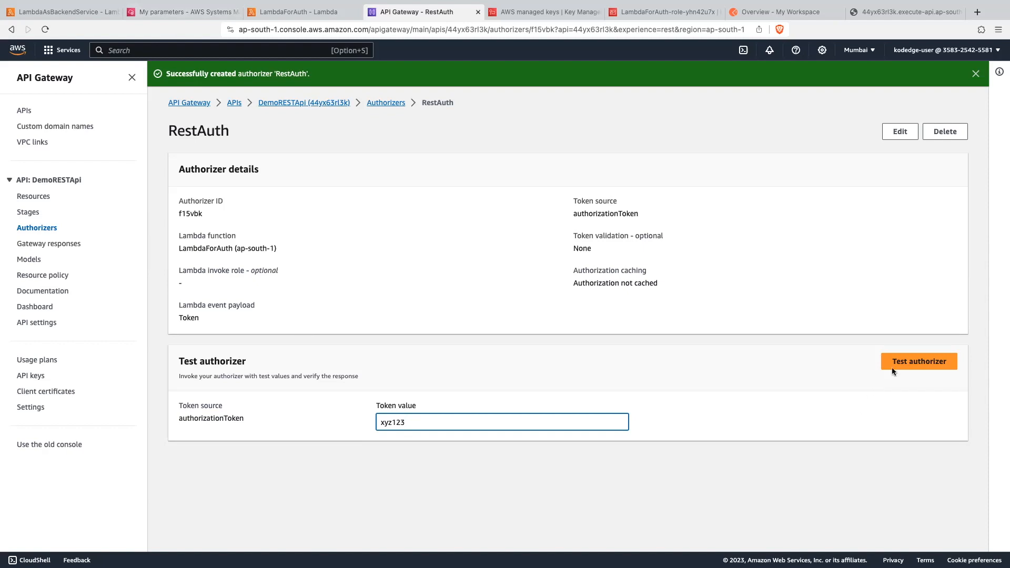
left_click(919, 362)
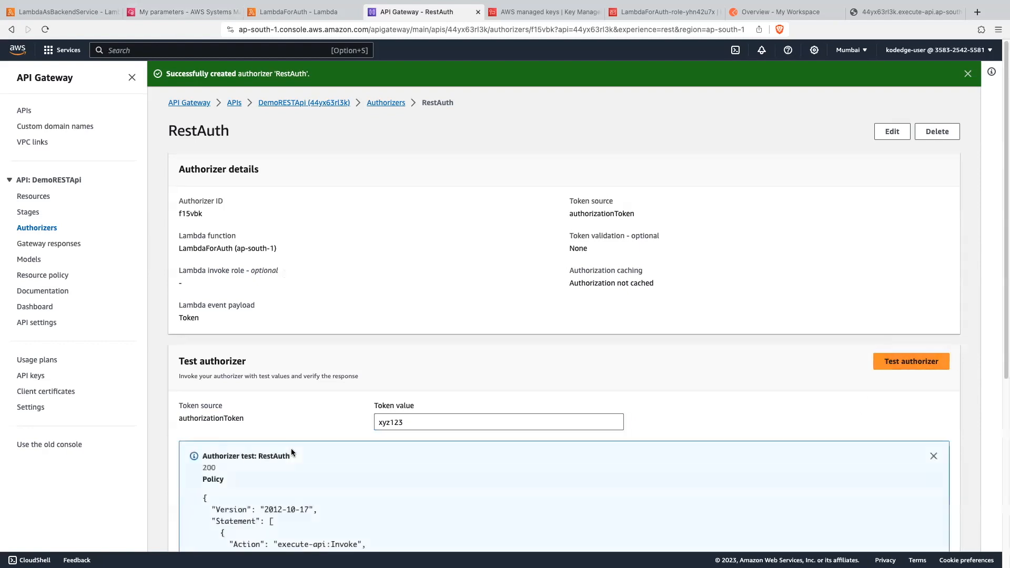
scroll(291, 448, "down", 3)
left_click_drag(207, 329, 292, 430)
left_click(231, 416)
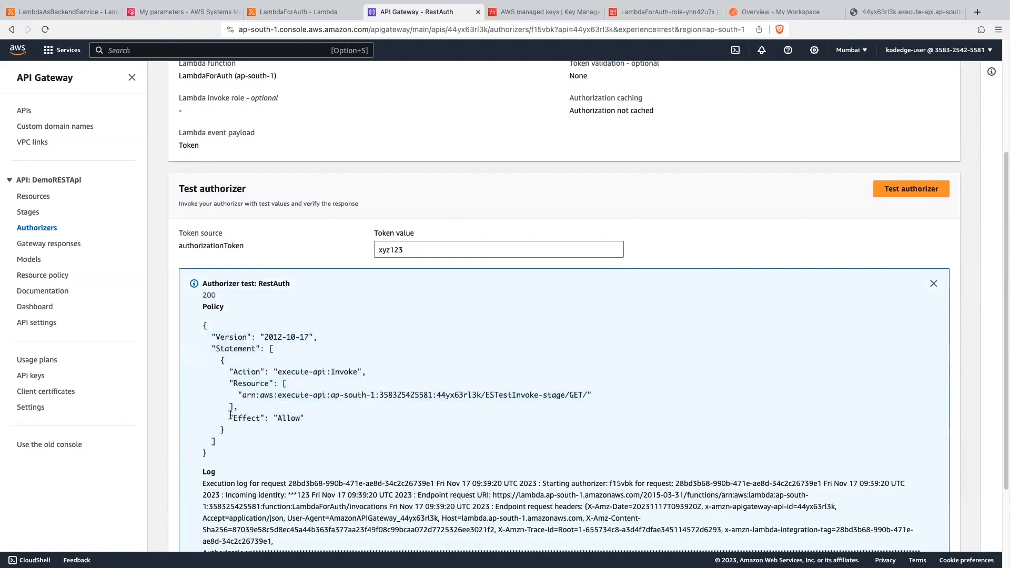
left_click_drag(231, 415, 305, 417)
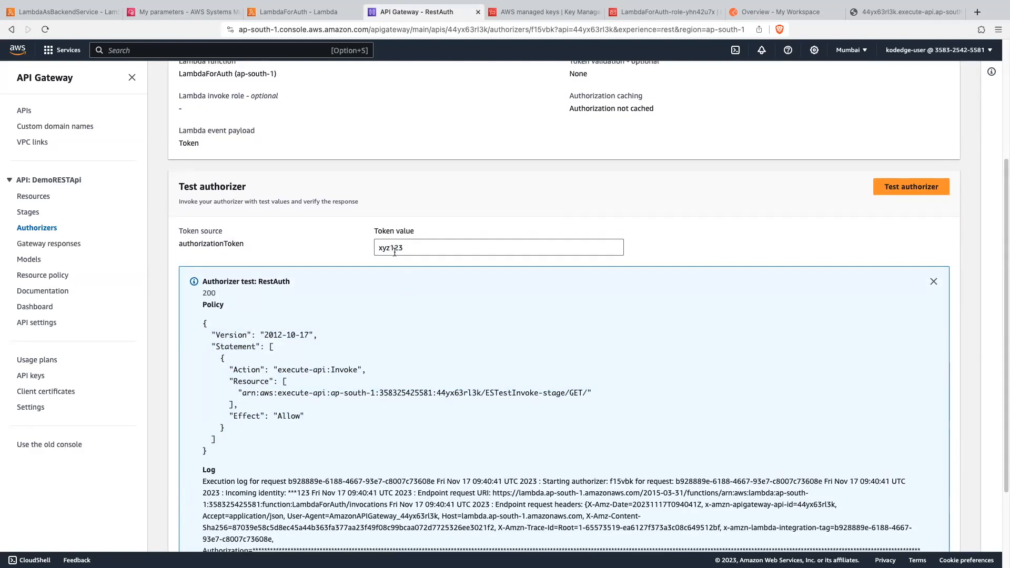
- Test RestAuth again with a token value that does not match the stored one and check the policy's effect
double_click(392, 248)
type("234")
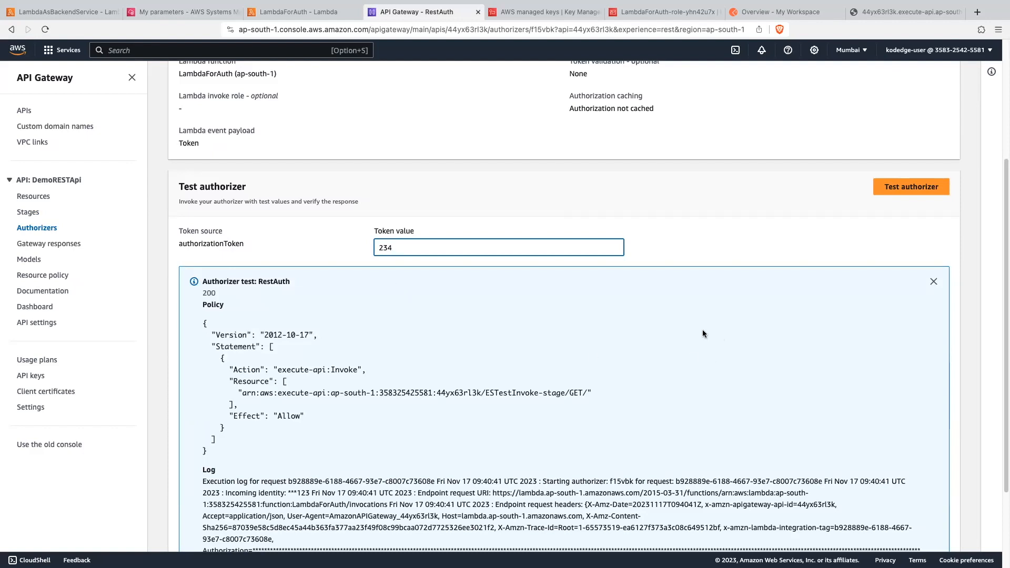
left_click(893, 194)
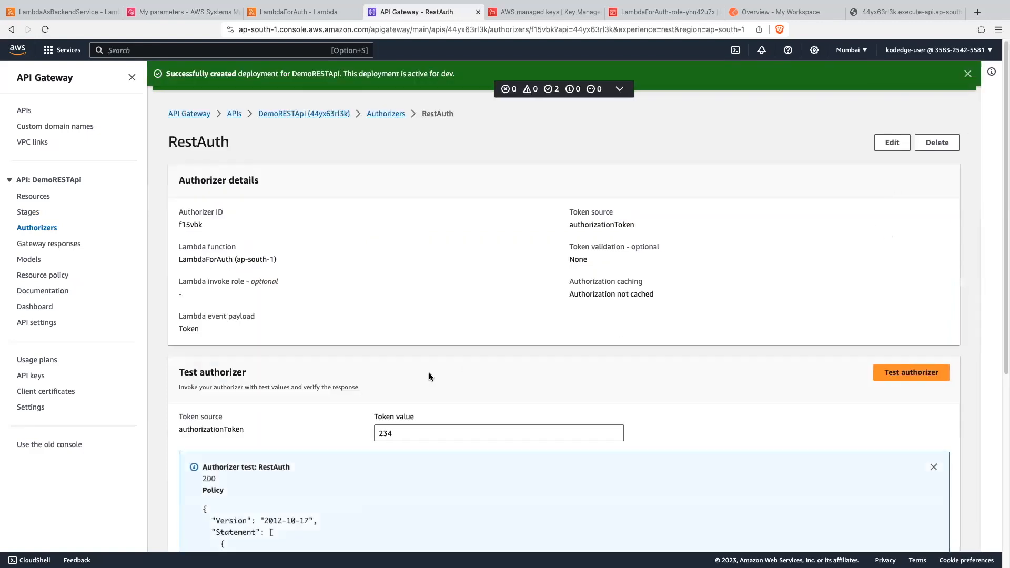
left_click_drag(229, 390, 290, 390)
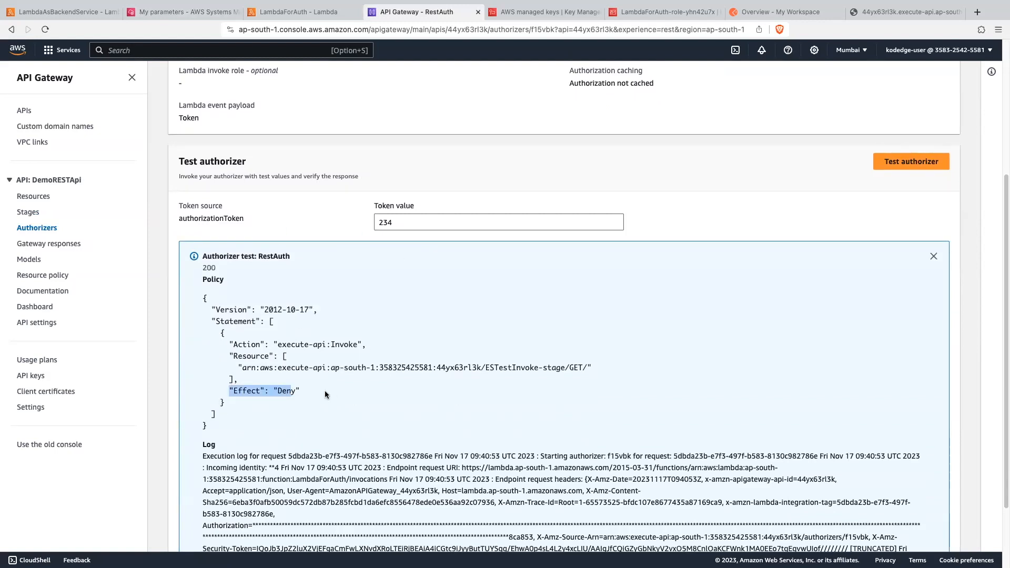
left_click(317, 405)
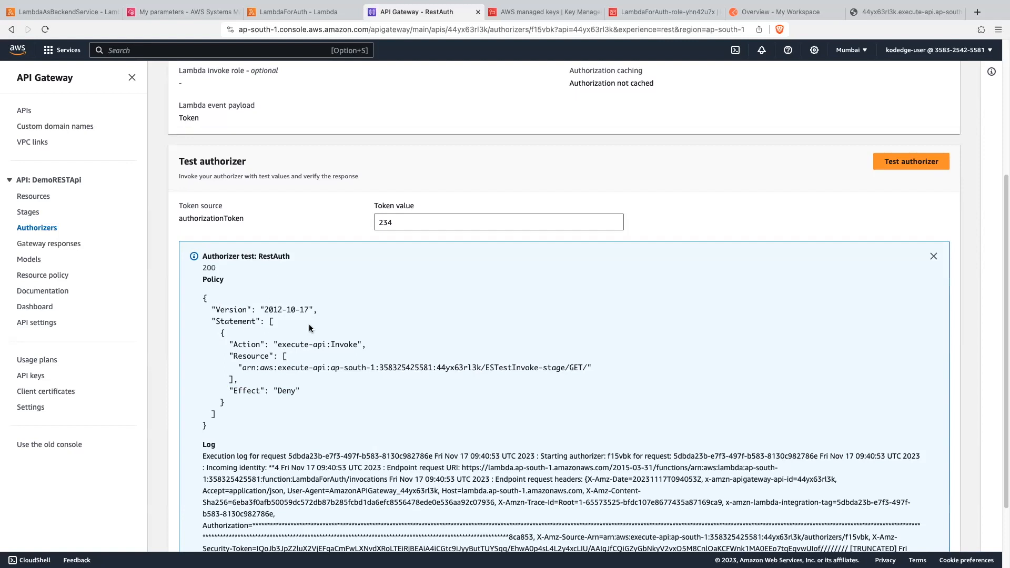
- Set the authorization of the /getdata GET method request to the RestAuth token authorizer and save the change
left_click(44, 199)
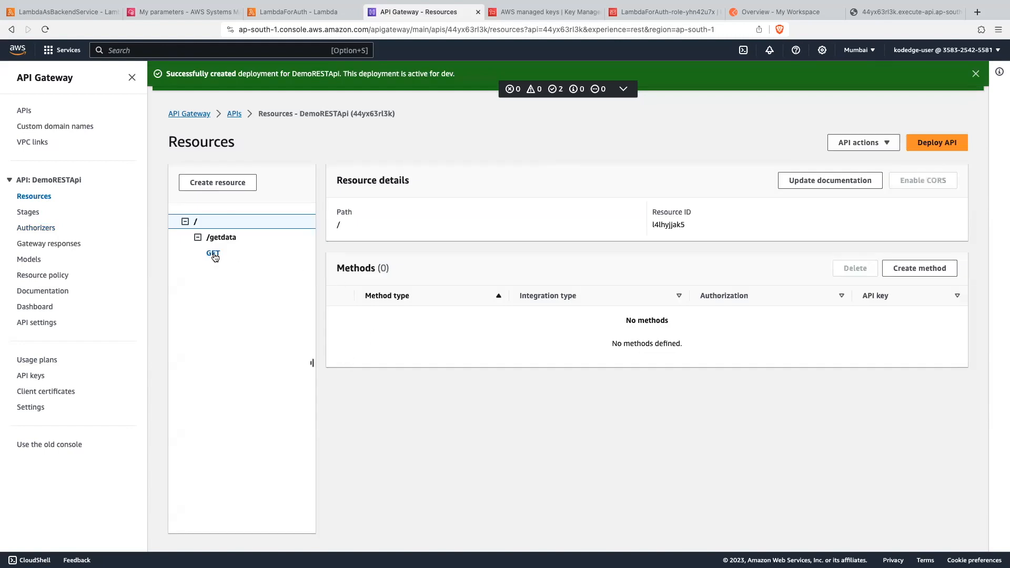
left_click(213, 253)
scroll(380, 365, "down", 1)
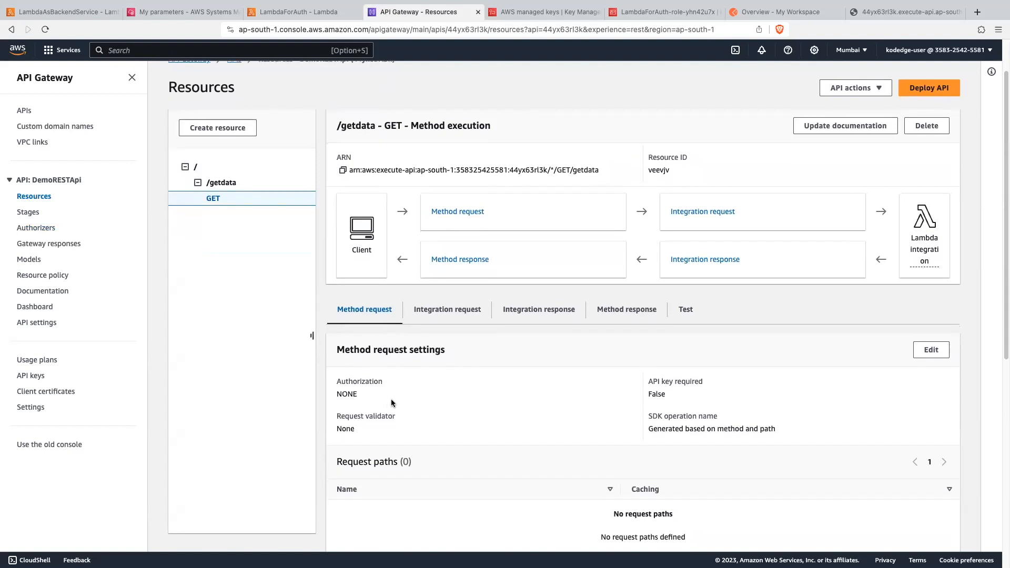
scroll(410, 374, "down", 1)
left_click_drag(337, 364, 386, 377)
left_click(931, 333)
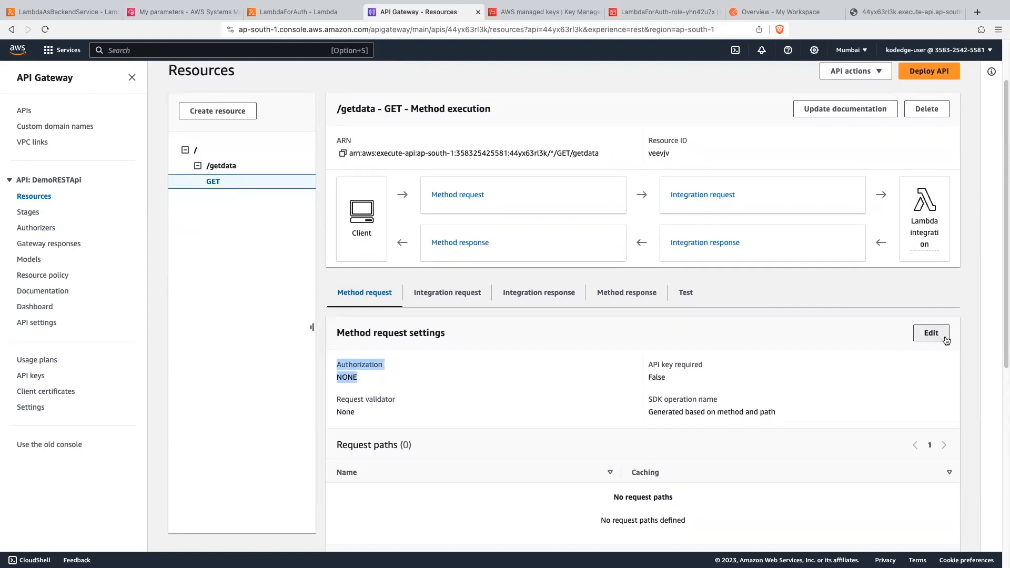
left_click(101, 228)
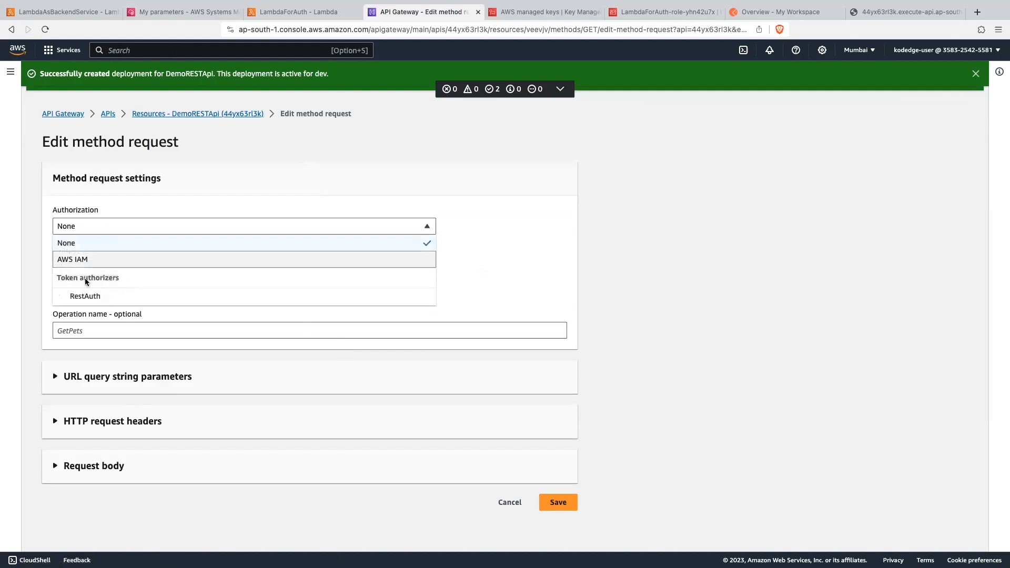
left_click(106, 297)
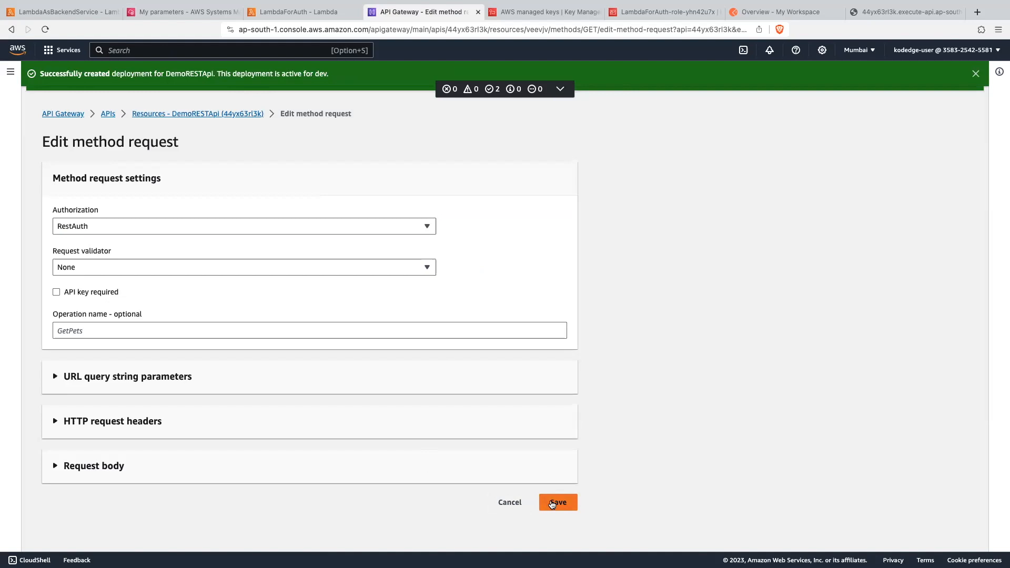
left_click(556, 503)
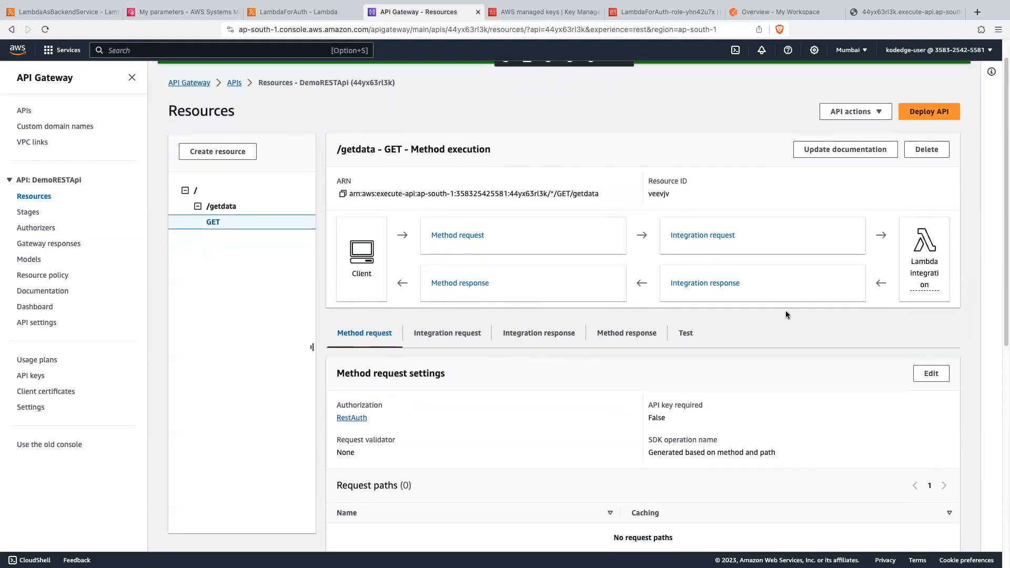
- Deploy DemoRESTApi to the dev stage
left_click(945, 149)
left_click(385, 301)
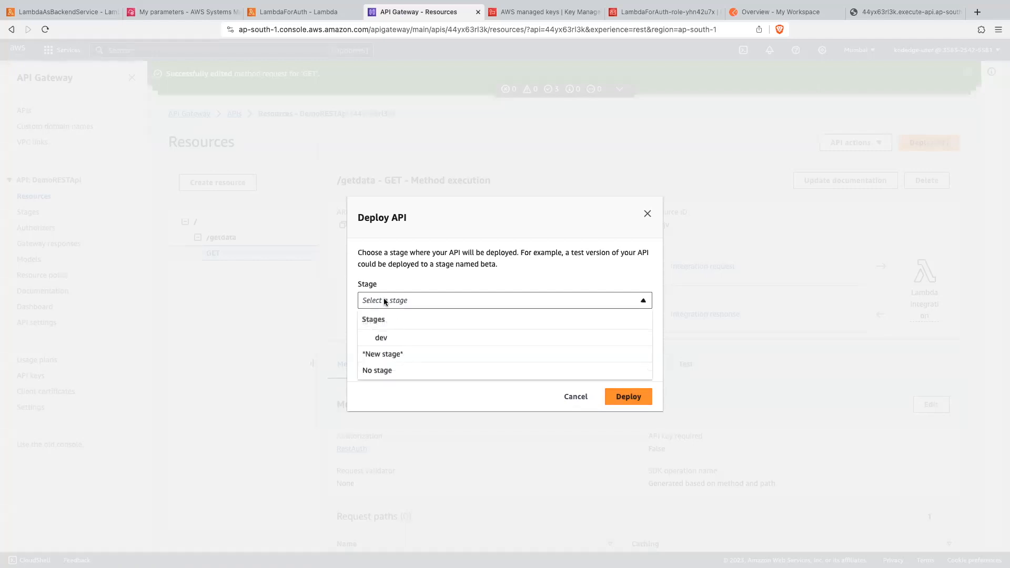
left_click(375, 338)
left_click(629, 397)
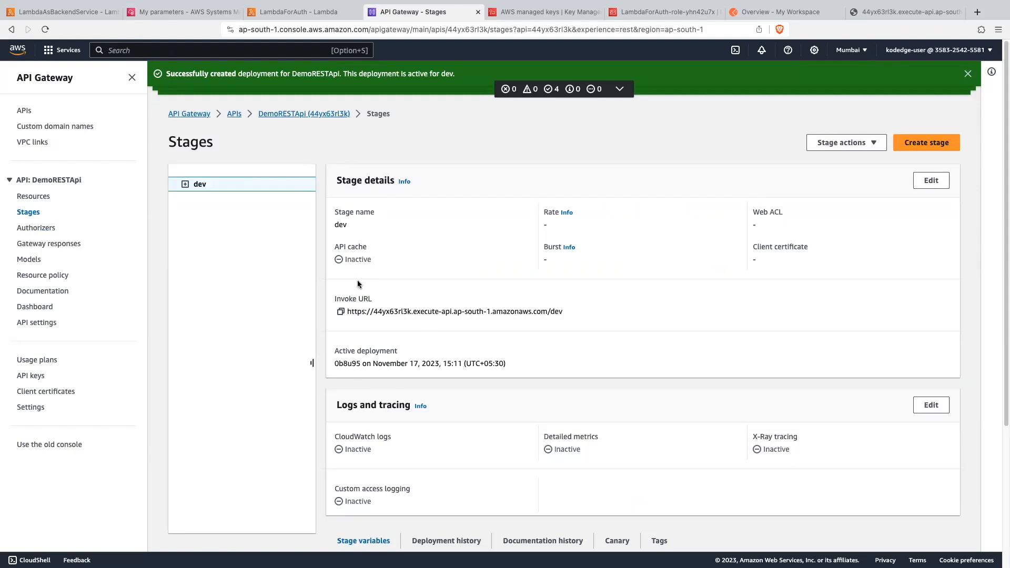
- Create a GET request in Postman to the dev stage's invoke URL with /getdata appended, and send it without a token
left_click(341, 313)
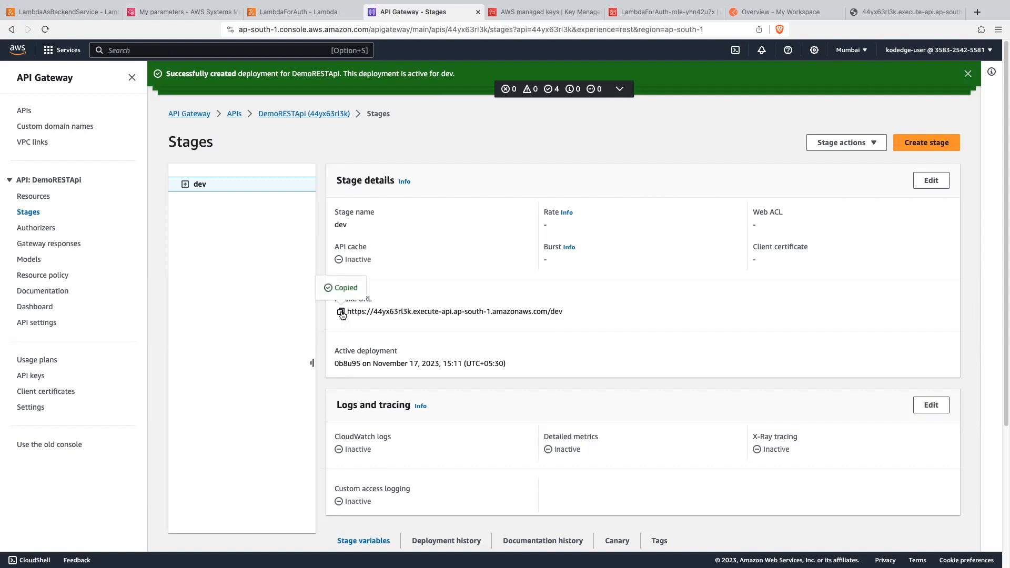
left_click(759, 10)
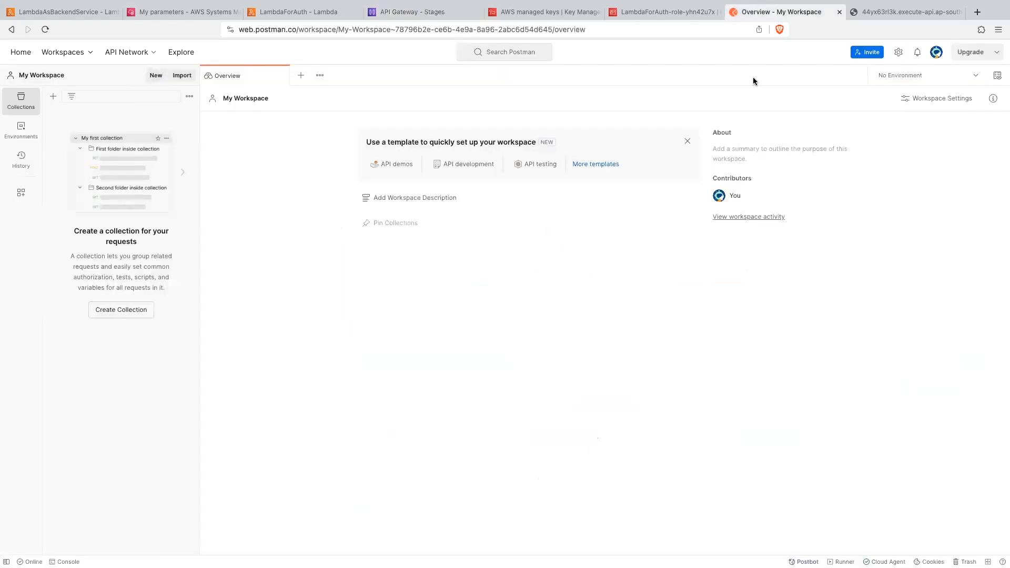
left_click(300, 76)
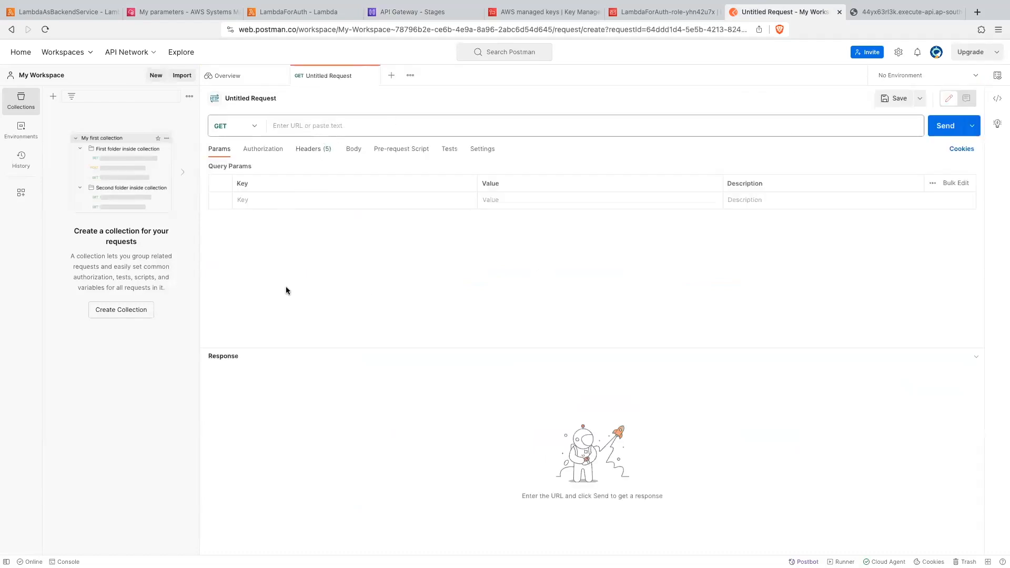
left_click(294, 127)
key("ctrl+v")
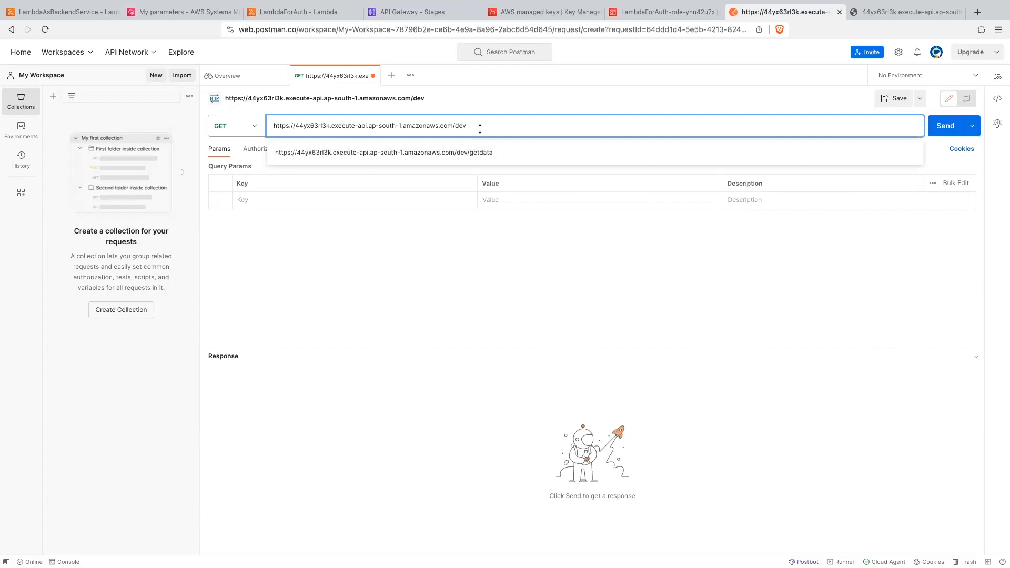
type("getdata")
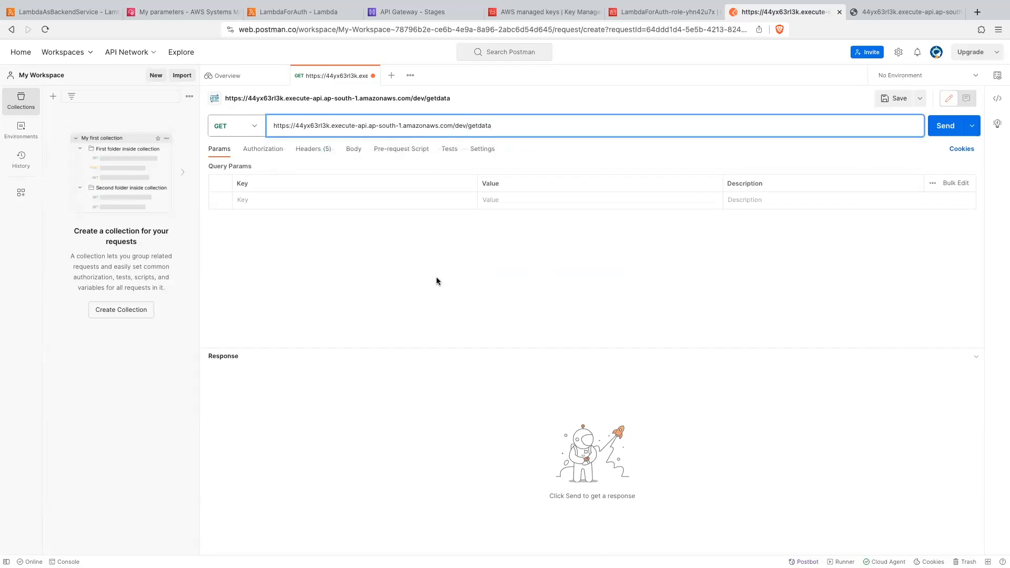
left_click(944, 132)
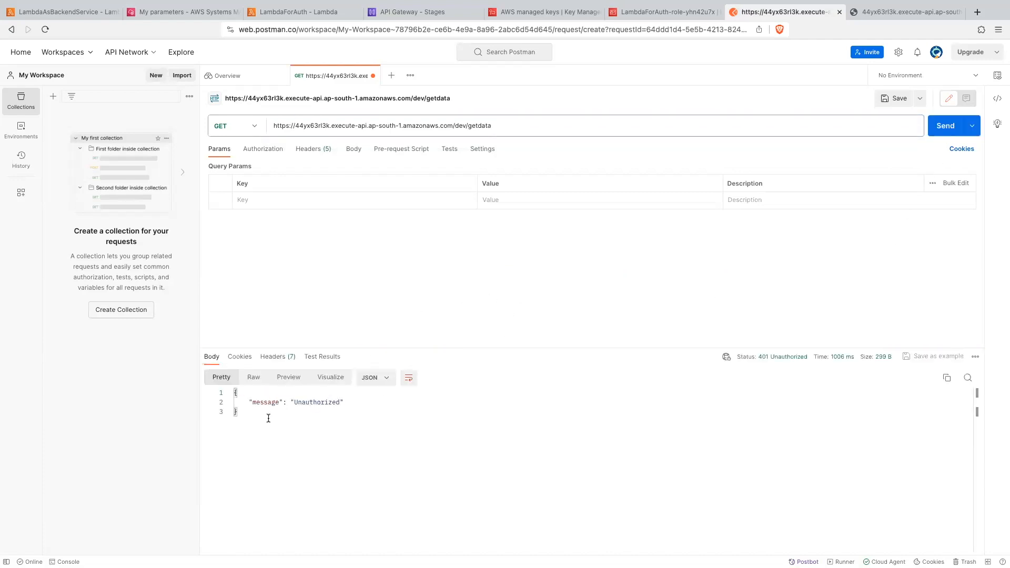
left_click_drag(291, 402, 361, 402)
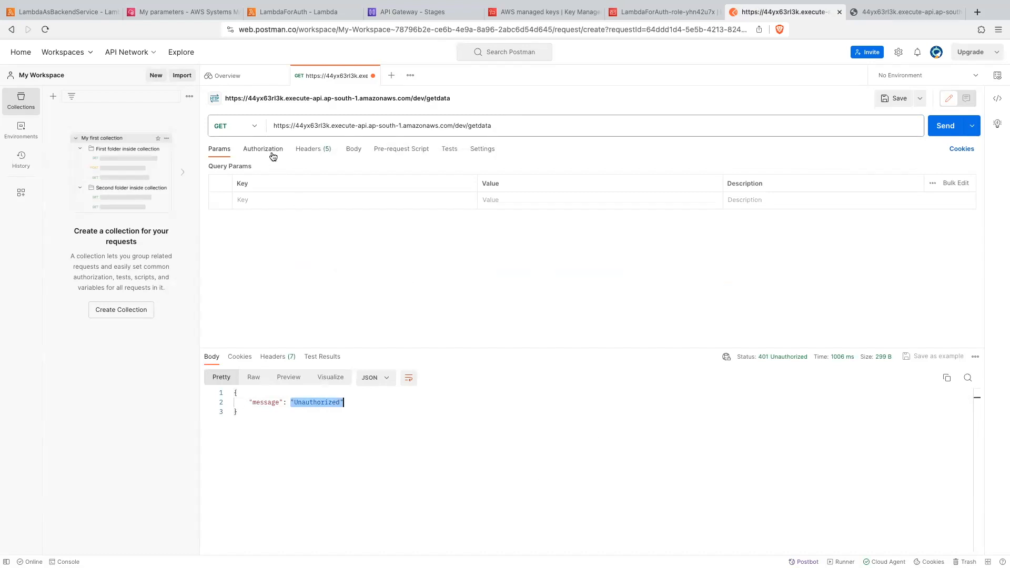
- Add a Postman request header with the key authorizationToken, matching the token source of RestAuth in API Gateway
left_click(313, 150)
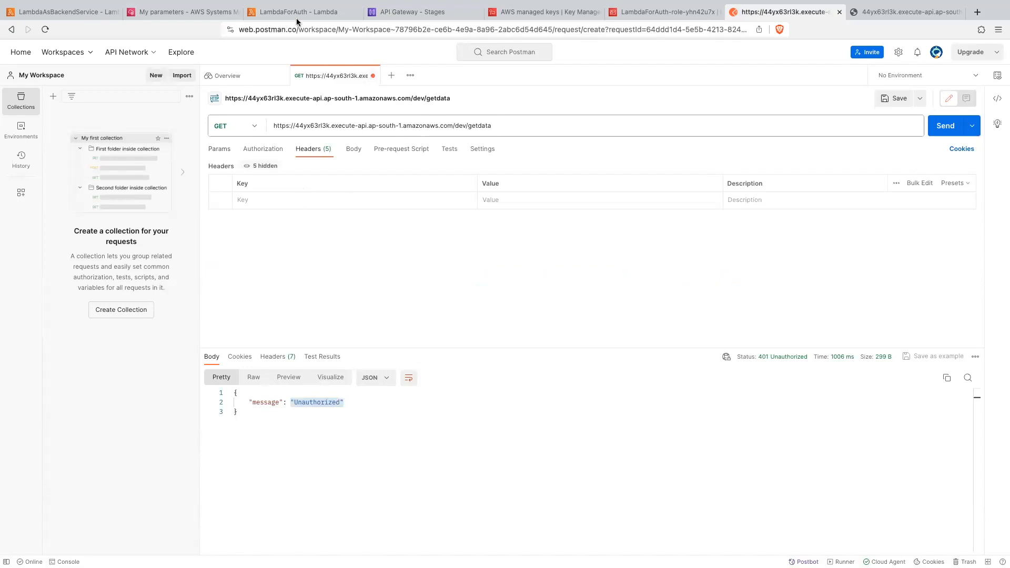
left_click(415, 13)
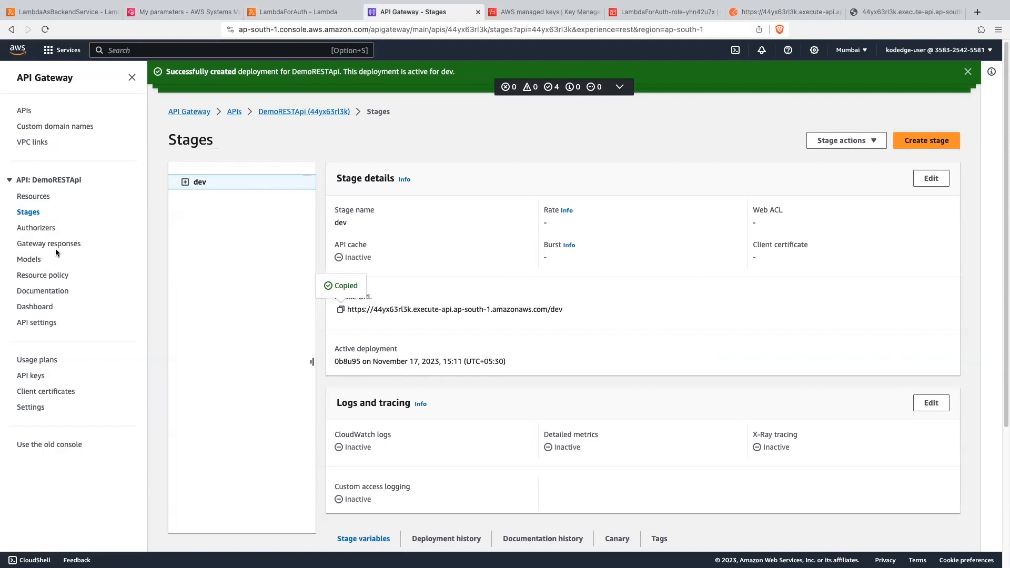
left_click(41, 229)
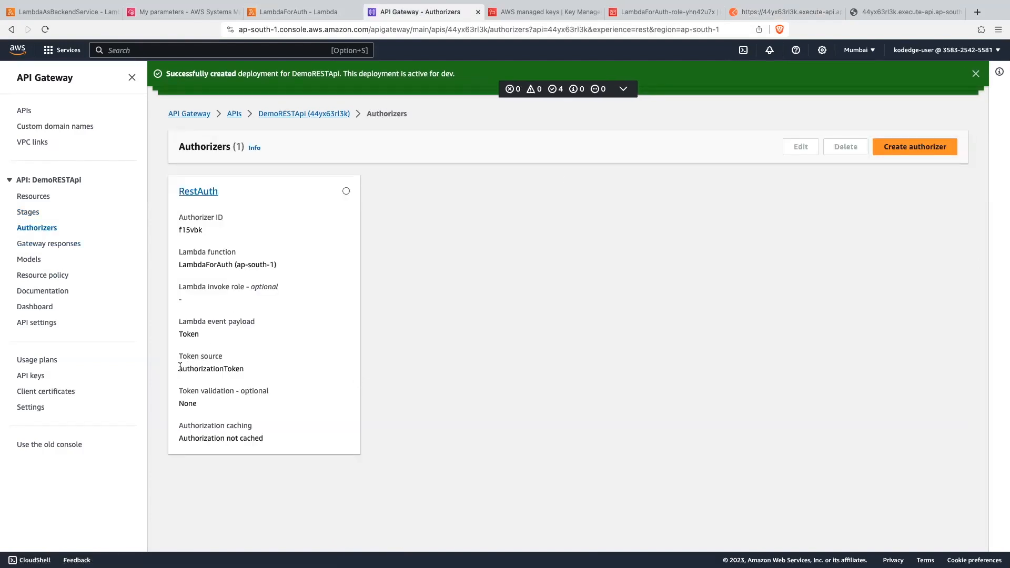
left_click_drag(179, 368, 242, 370)
key("ctrl+c")
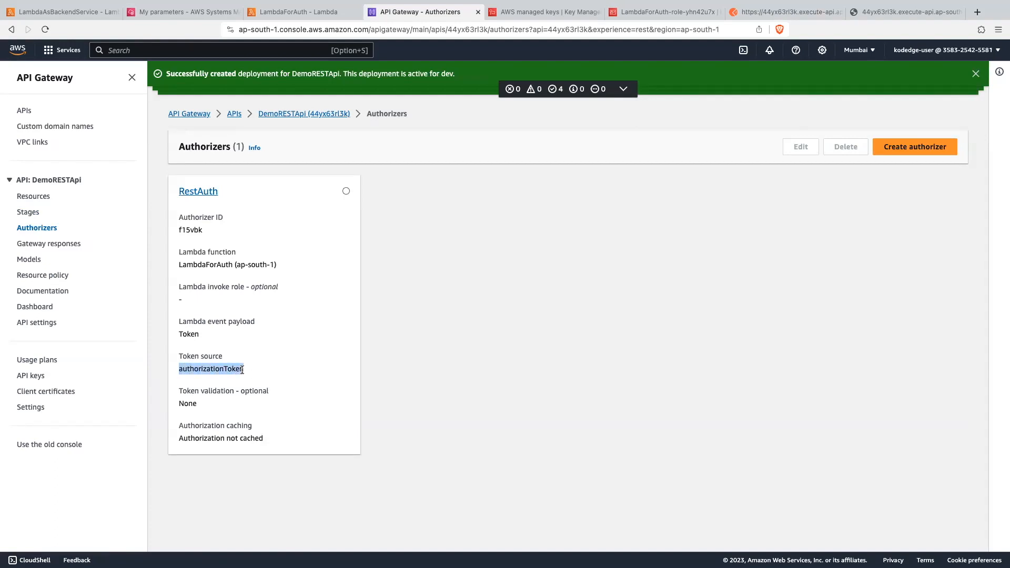
left_click(757, 12)
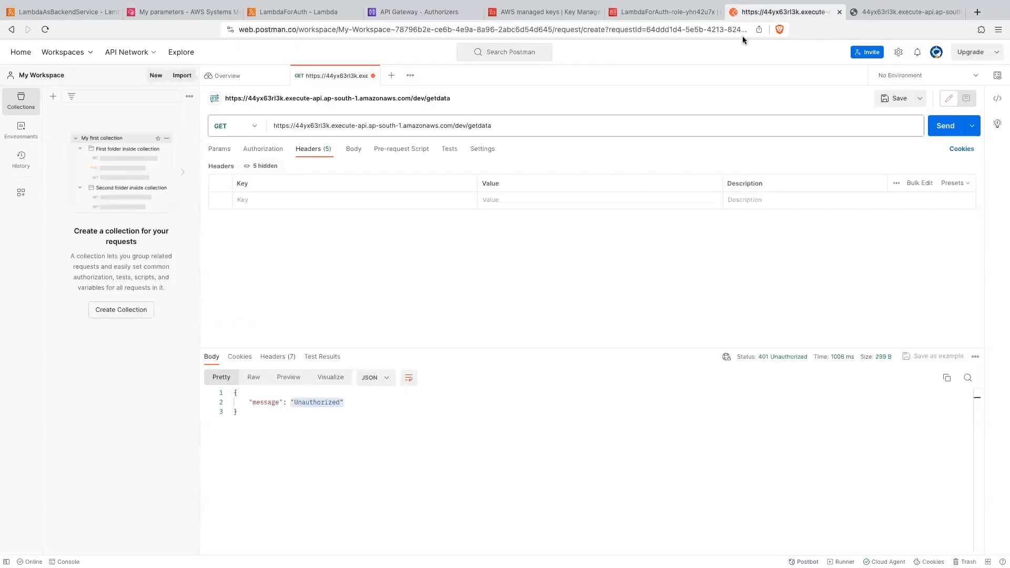
left_click(265, 202)
key("ctrl+v")
- Enter the stored access token as the authorizationToken header value, send the request and check the response body
left_click(501, 196)
type("xyz")
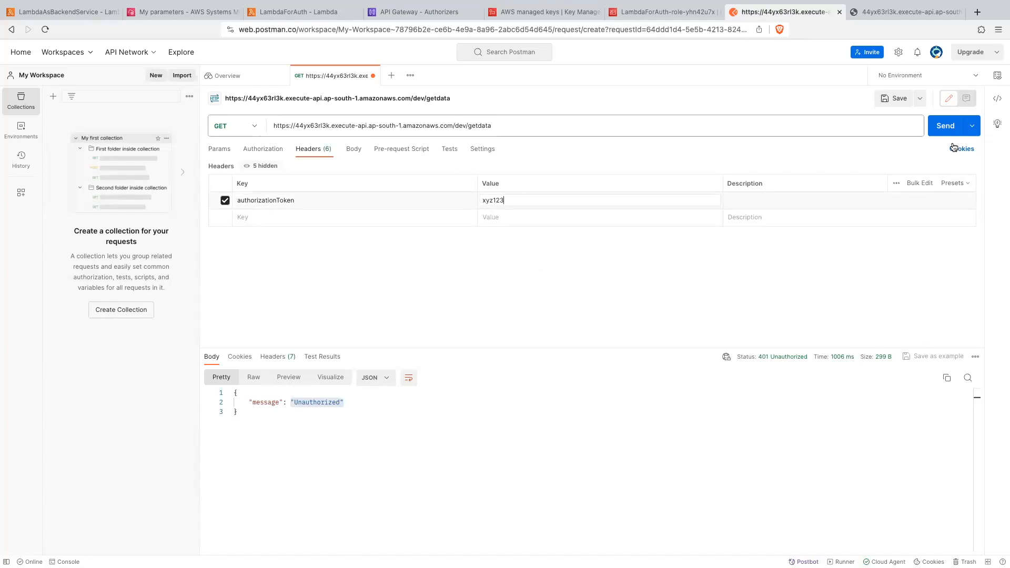
left_click(947, 126)
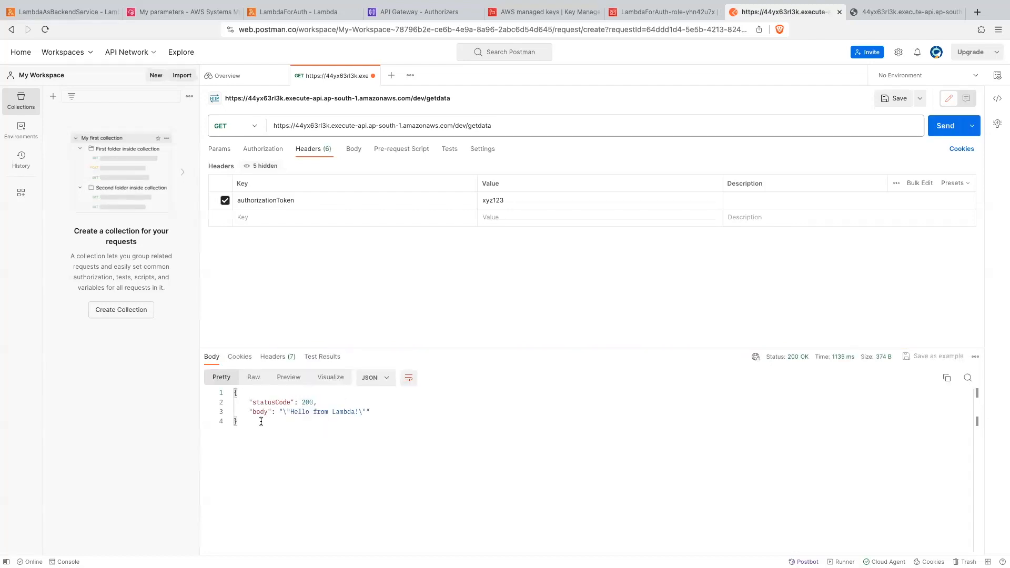
left_click_drag(242, 424, 218, 394)
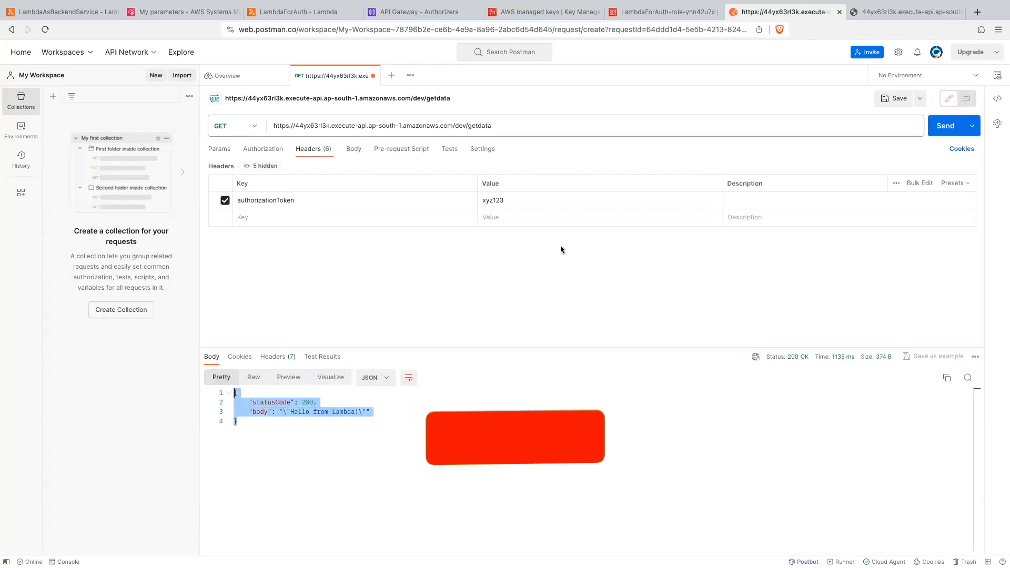
- Replace the authorizationToken header value with a token that does not match the stored one, and resend the request
left_click(494, 202)
double_click(494, 202)
type("234")
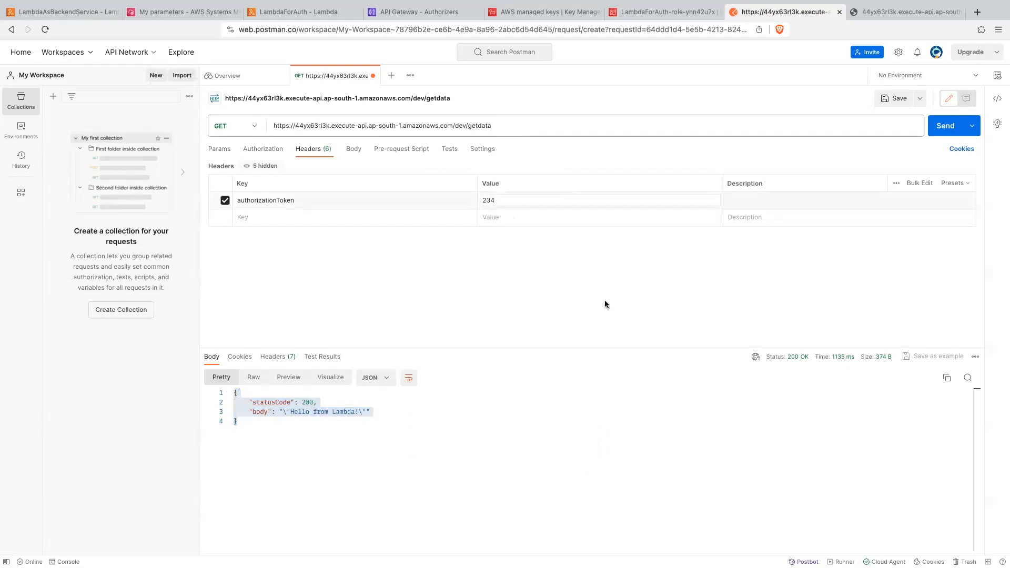
left_click(953, 129)
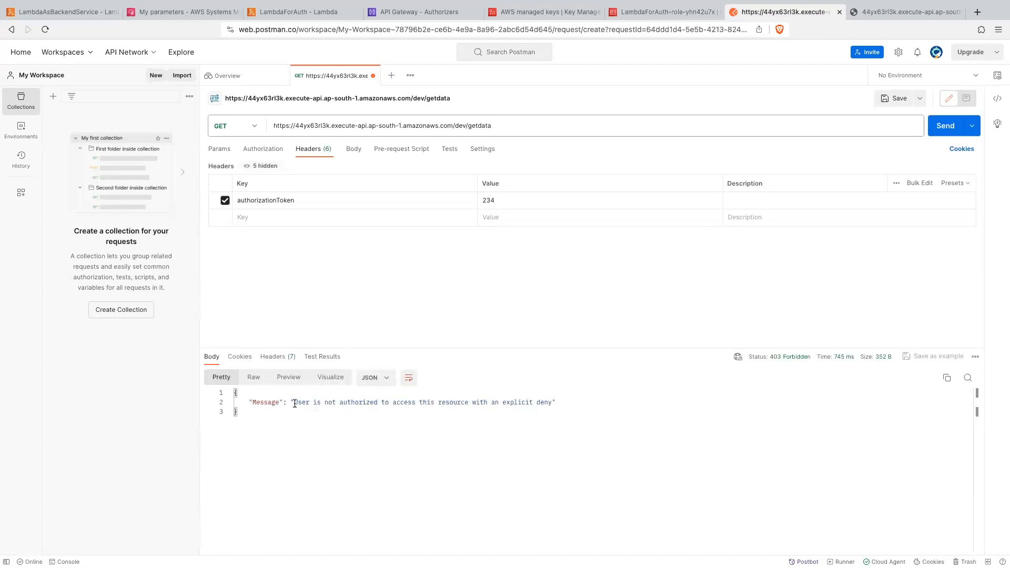
left_click_drag(294, 402, 483, 402)
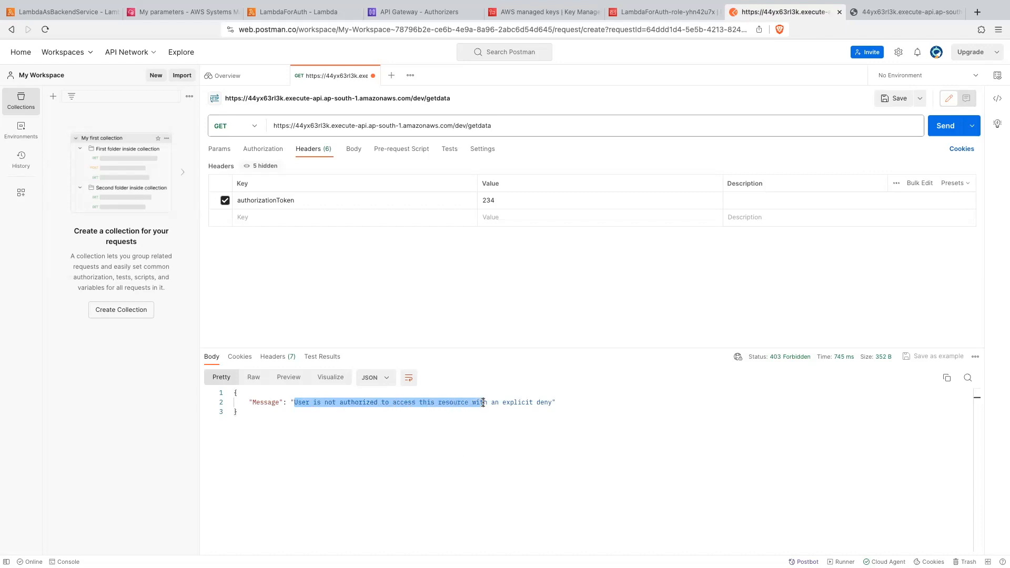
left_click(466, 452)
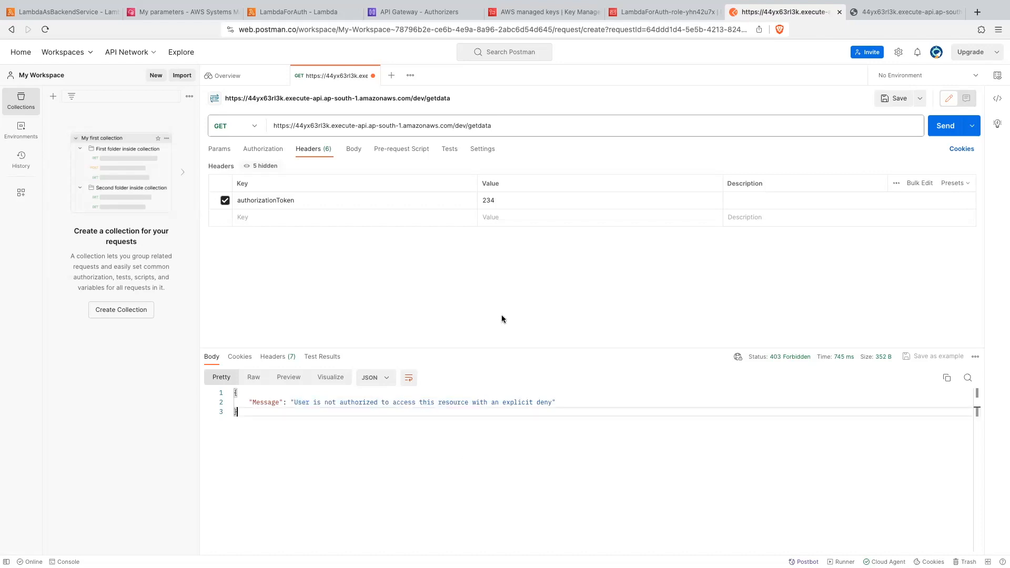
- Edit the RestAuth authorizer in API Gateway and set its Lambda event payload to Request
left_click(441, 13)
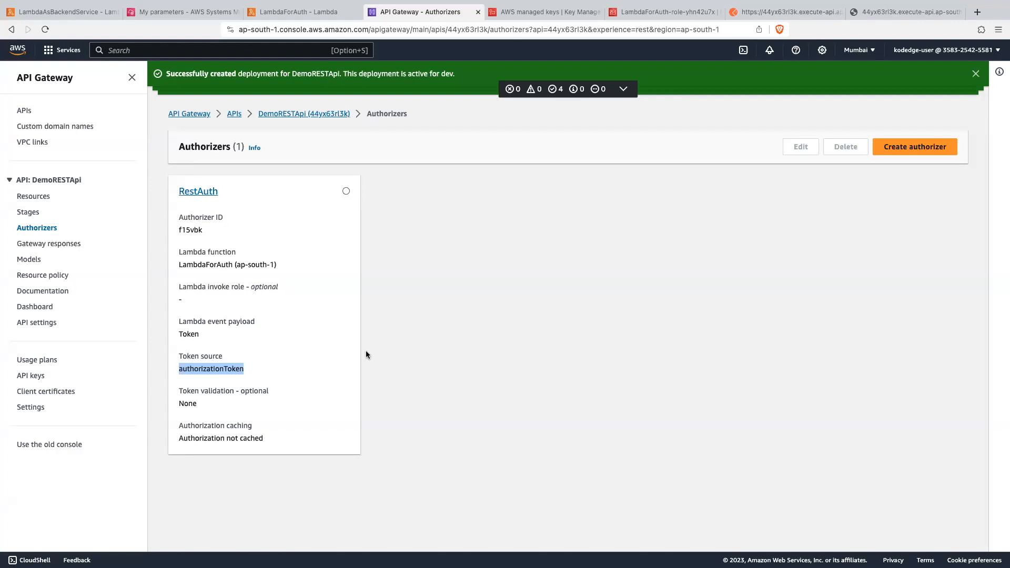
left_click(202, 192)
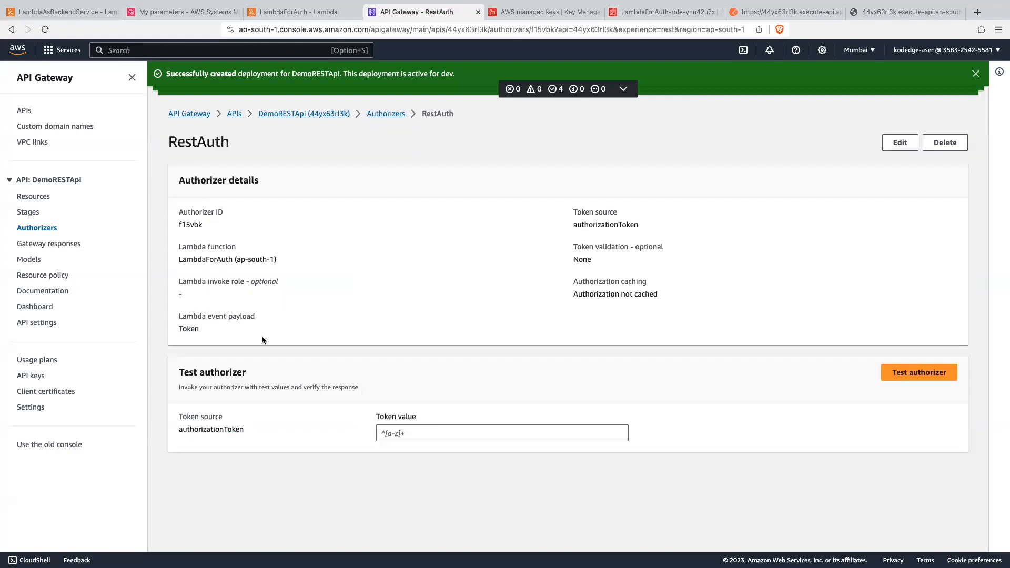
left_click(898, 144)
scroll(231, 398, "down", 1)
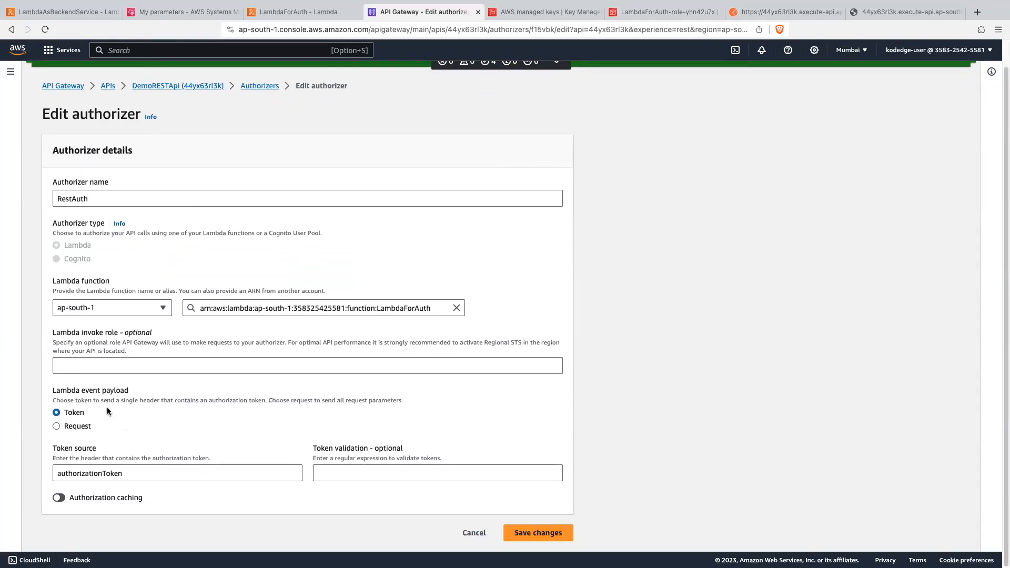
left_click(55, 425)
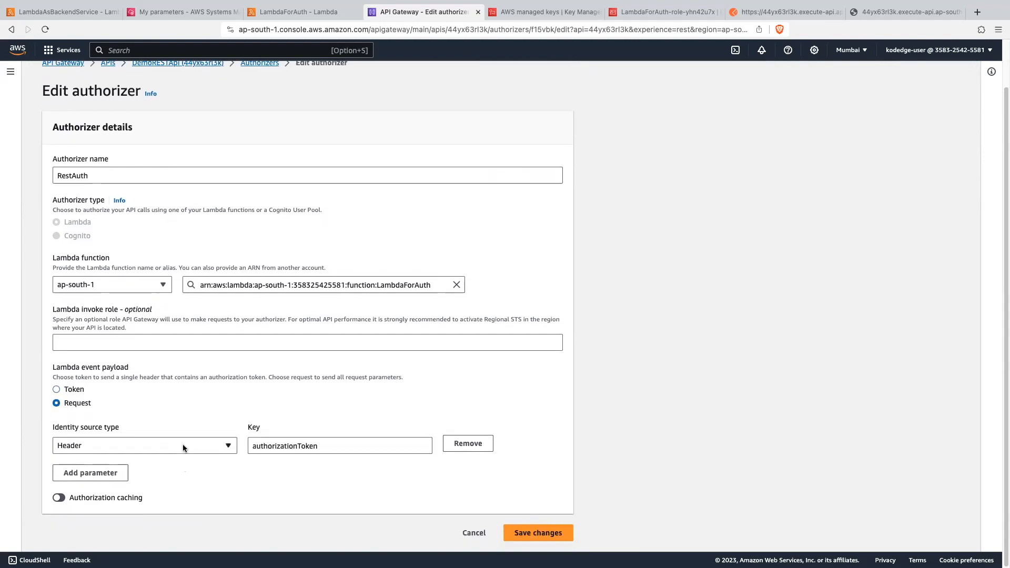
- Set RestAuth's identity source type to Query string for the authorizationToken key, and save the authorizer changes
left_click(182, 444)
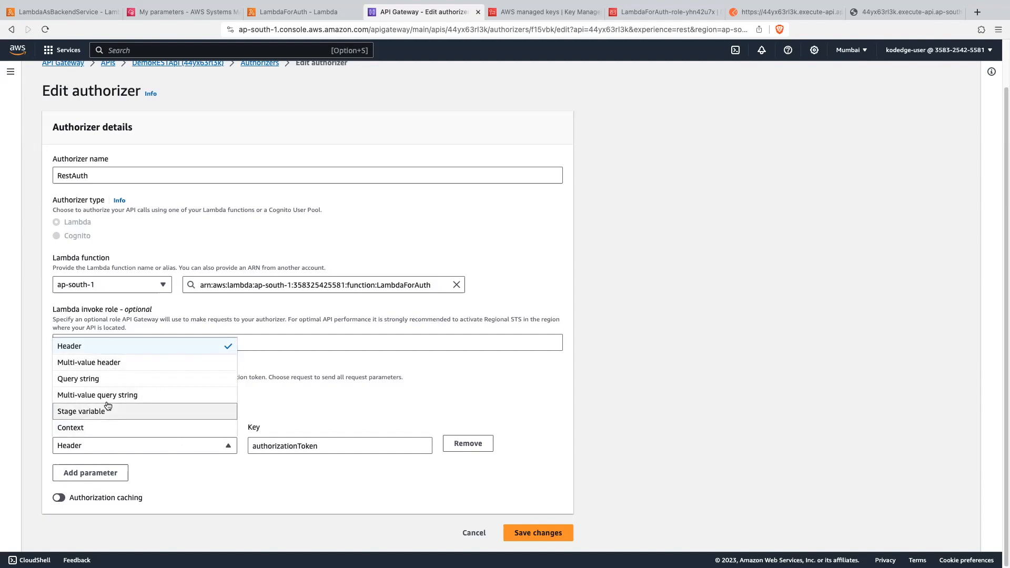
left_click(94, 385)
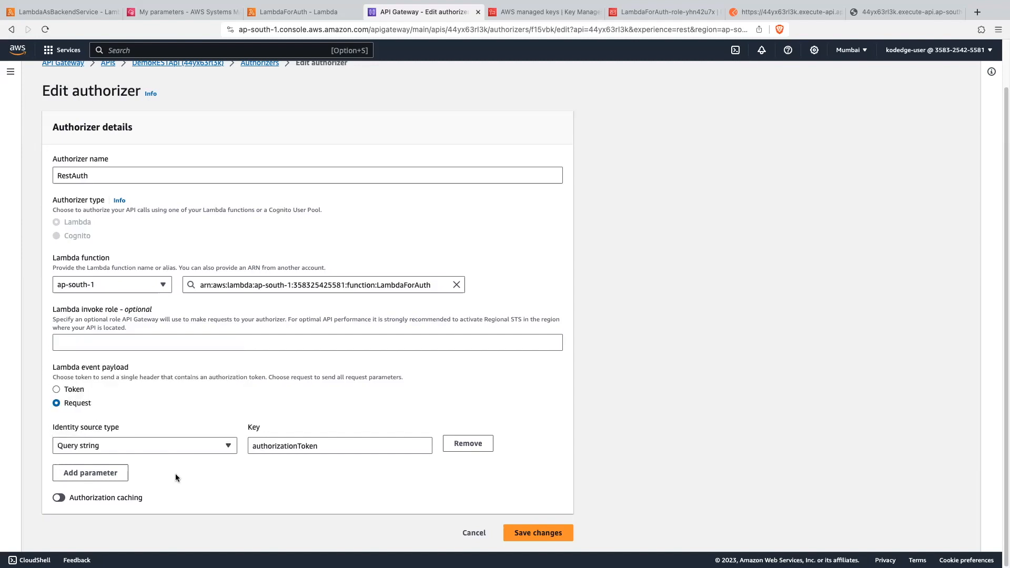
left_click(111, 475)
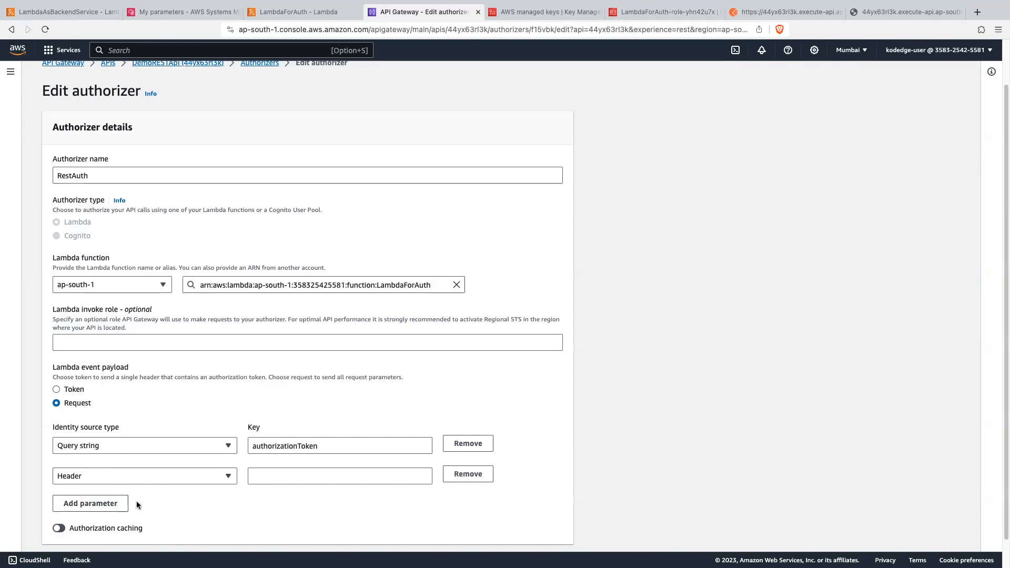
left_click(463, 475)
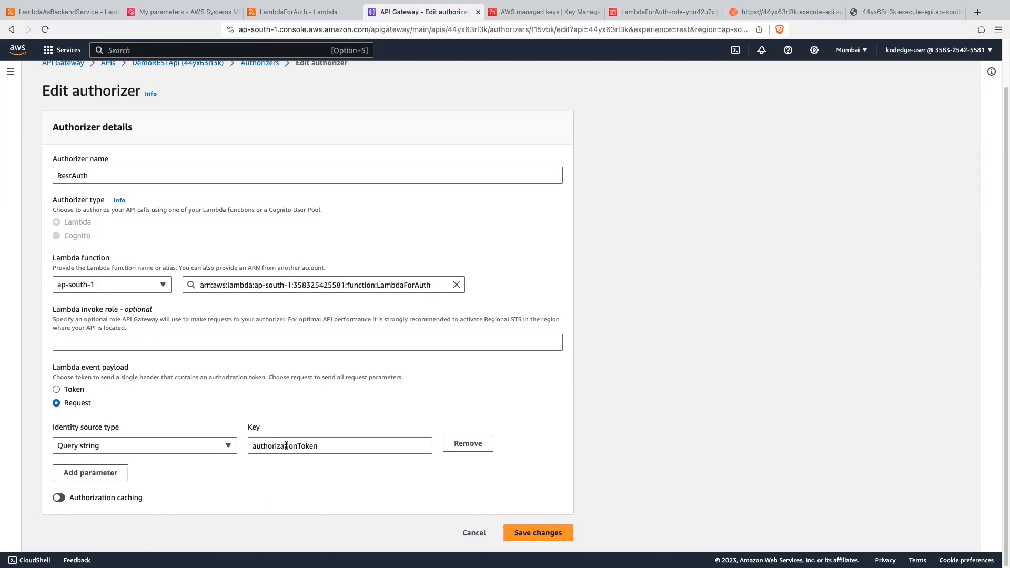
left_click(545, 533)
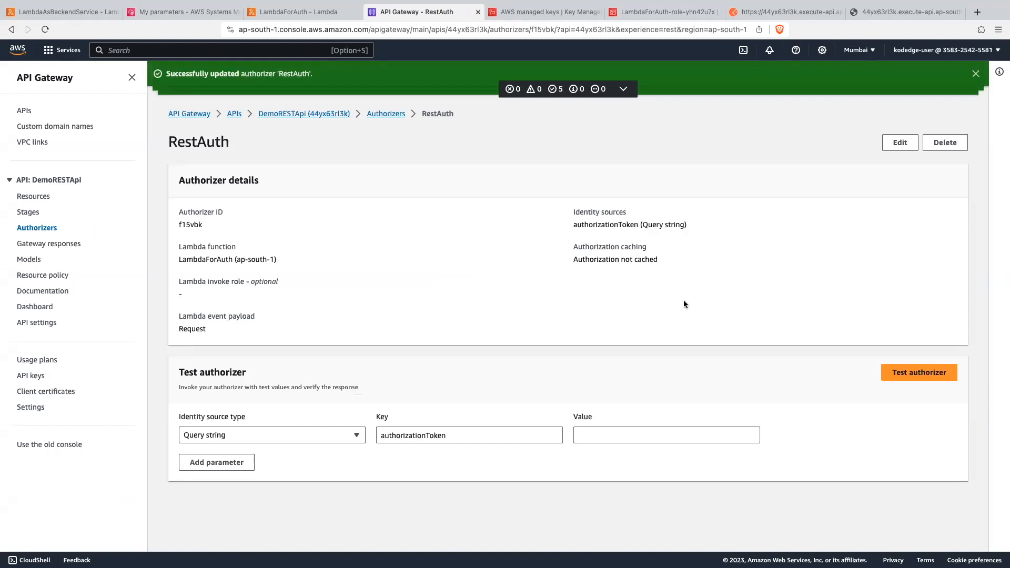
- Redeploy DemoRESTApi to the dev stage and dismiss the notifications
left_click(34, 197)
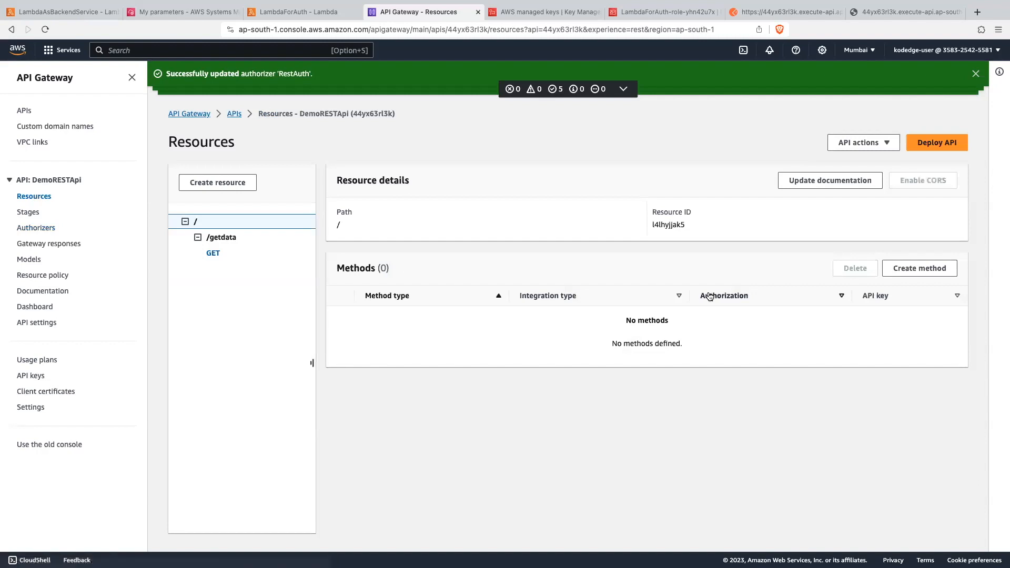
left_click(949, 152)
left_click(428, 299)
left_click(405, 338)
left_click(626, 396)
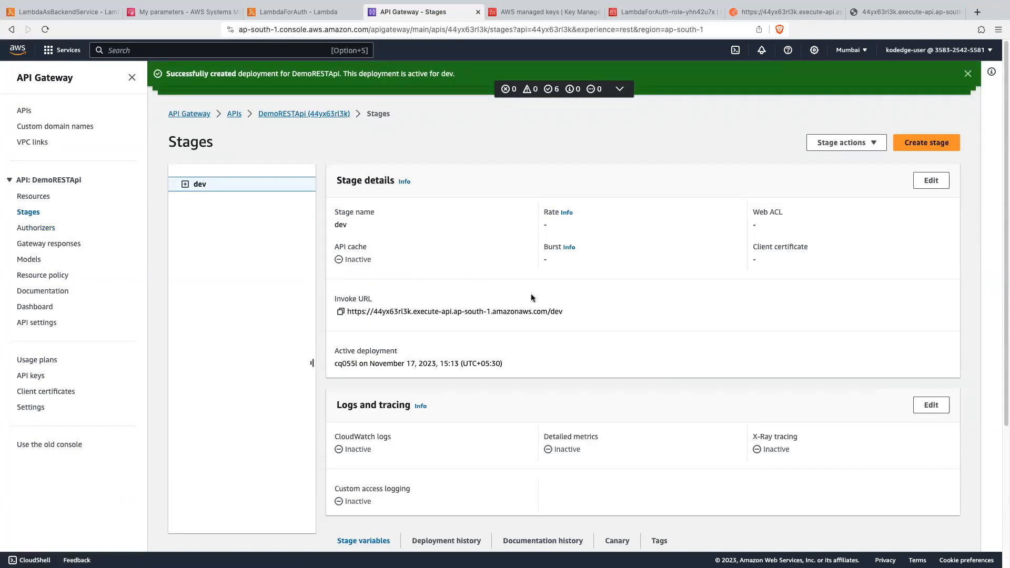
left_click(966, 76)
left_click(966, 76)
left_click(966, 75)
left_click(967, 76)
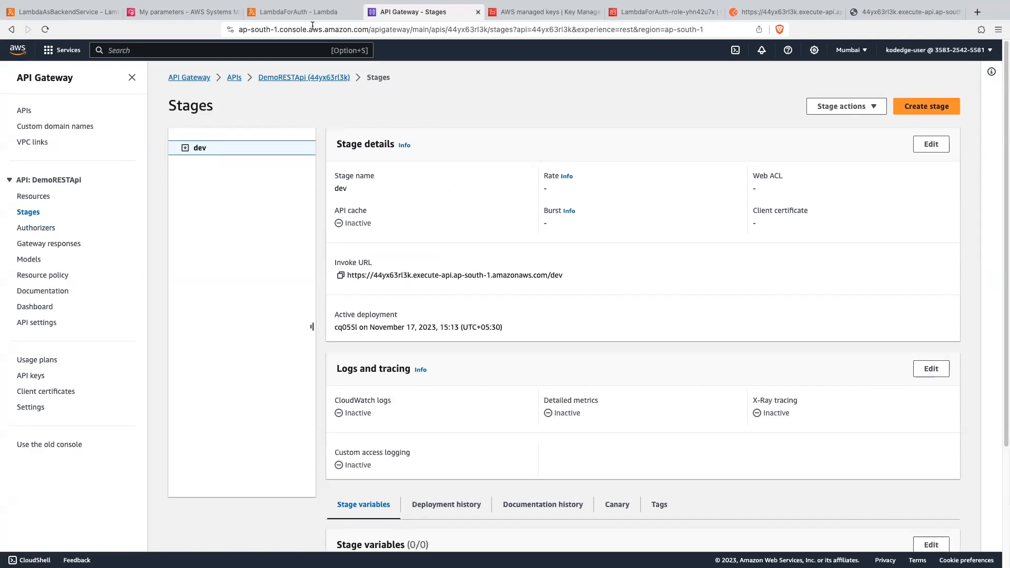
- In the LambdaForAuth code, change the tokenFromHeader assignment to read event['queryStringParameters']['authorizationToken']
left_click(298, 12)
left_click(397, 265)
scroll(398, 265, "up", 4)
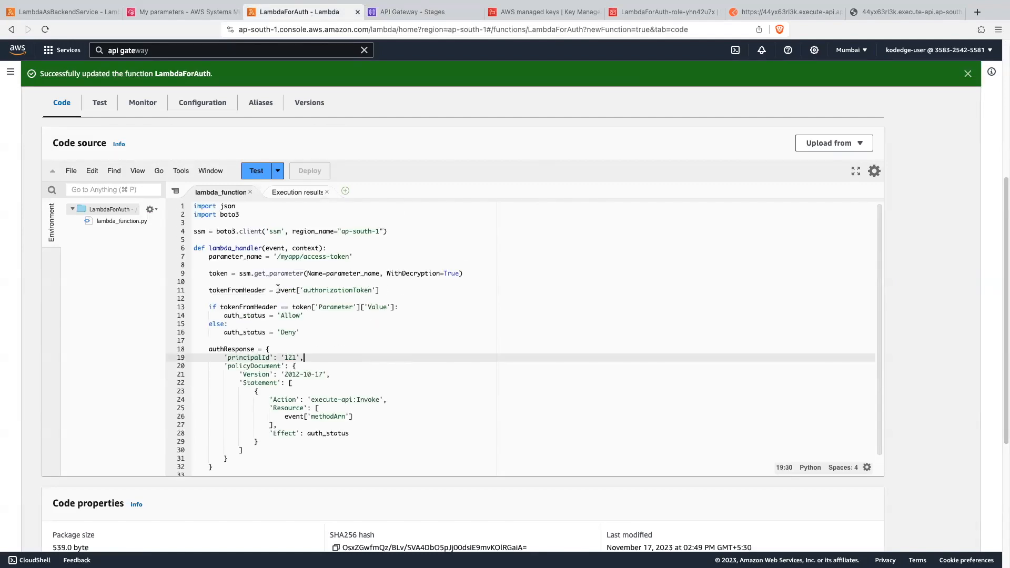
left_click_drag(277, 289, 370, 290)
double_click(355, 289)
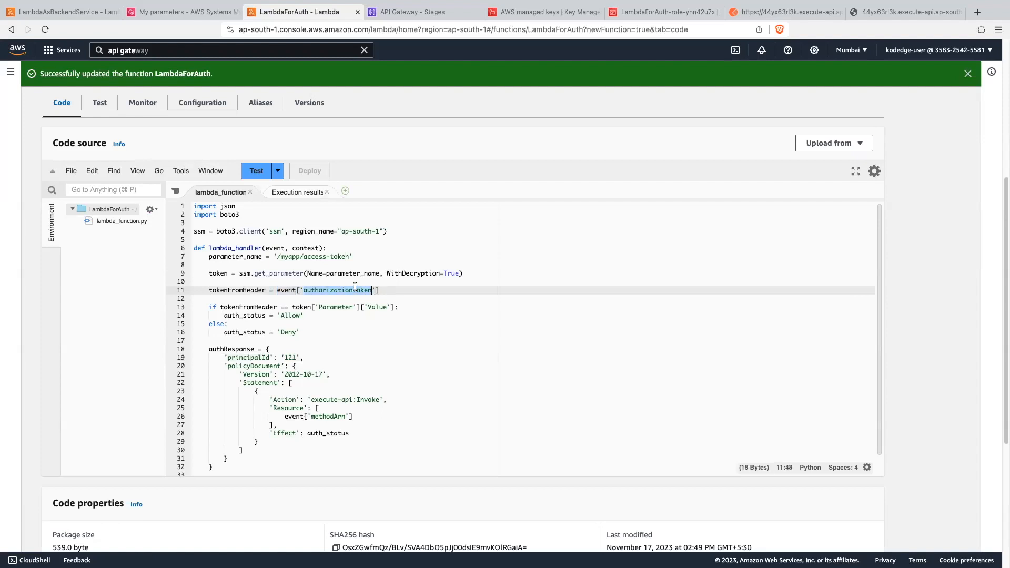
double_click(287, 291)
left_click(398, 288)
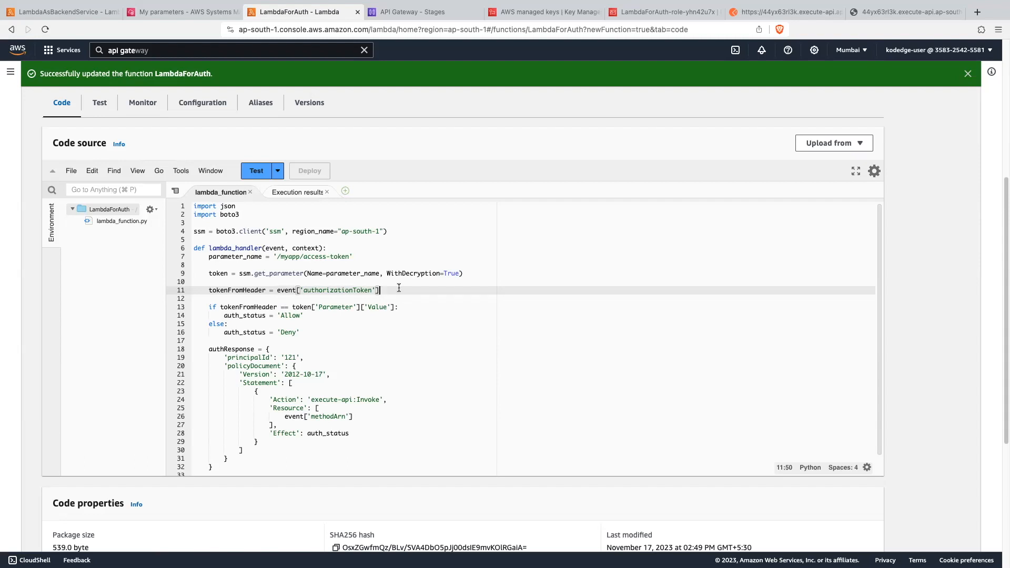
left_click(296, 290)
type("['queryStringParameters']")
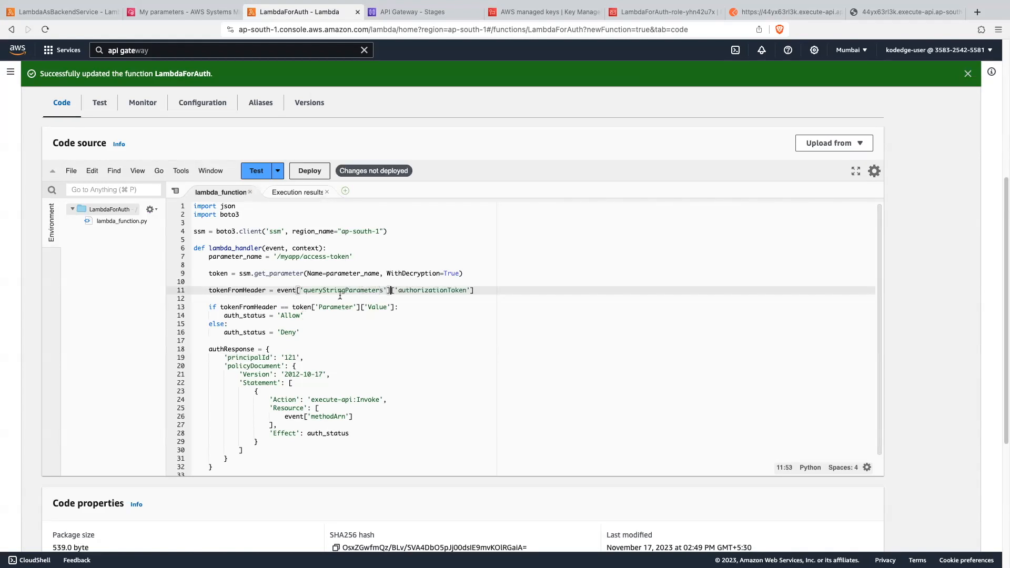
- Check the two keys in the tokenFromHeader line and deploy the updated LambdaForAuth code
double_click(340, 291)
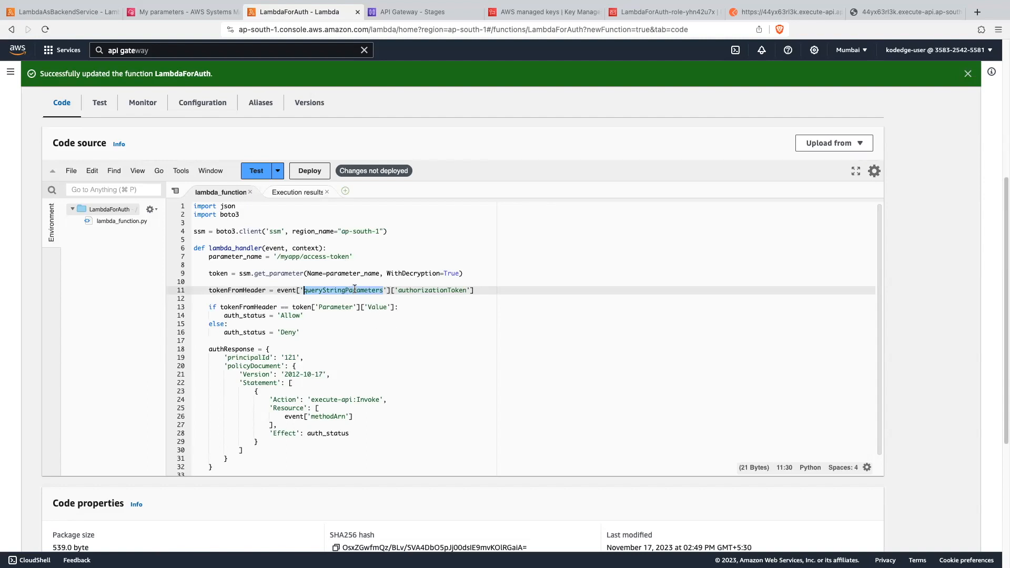
double_click(419, 290)
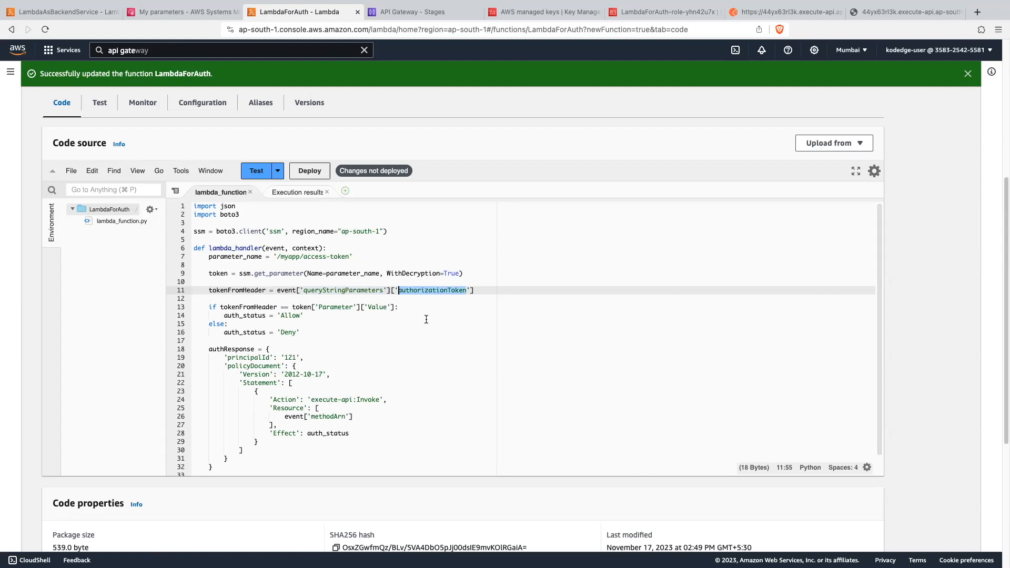
left_click(427, 316)
left_click(314, 172)
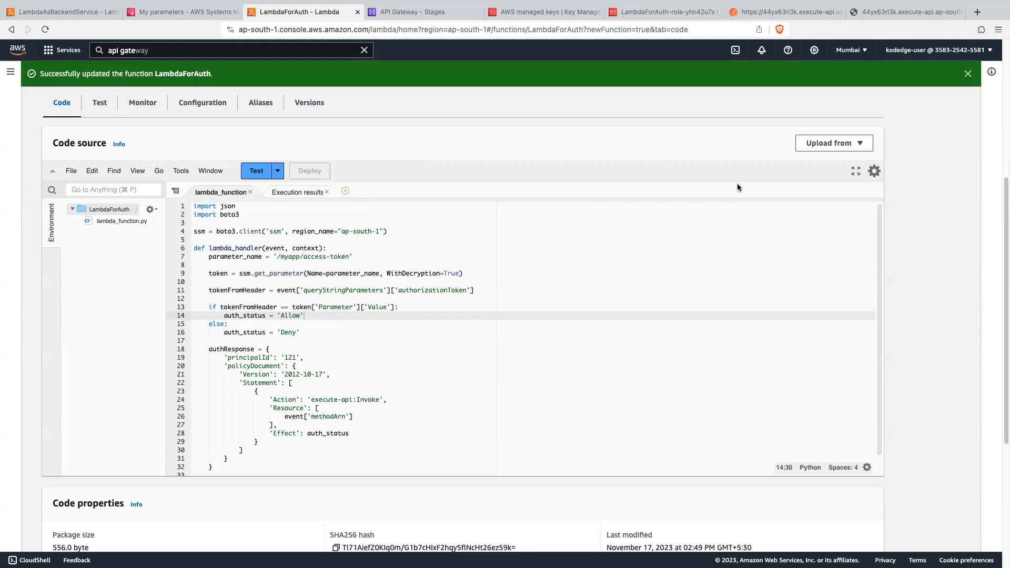
- Switch to Postman, delete the authorizationToken header from the GET request, and open its query parameters
left_click(789, 12)
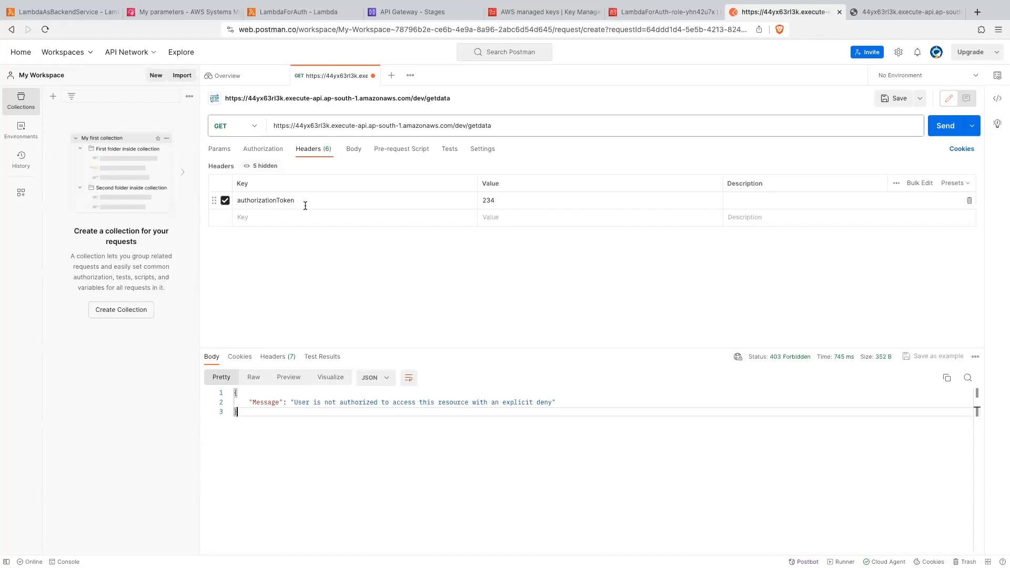
left_click(969, 200)
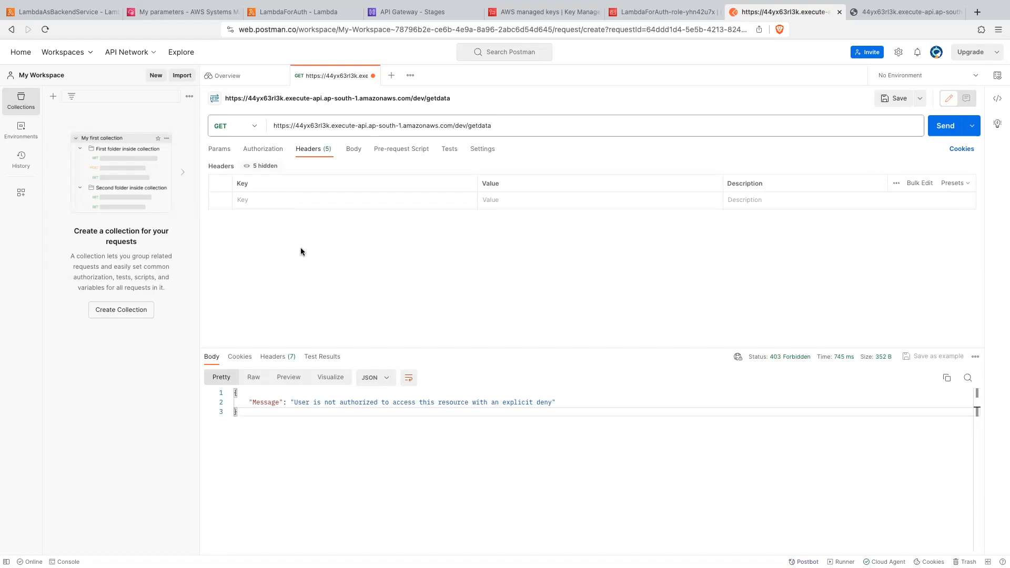
left_click(221, 150)
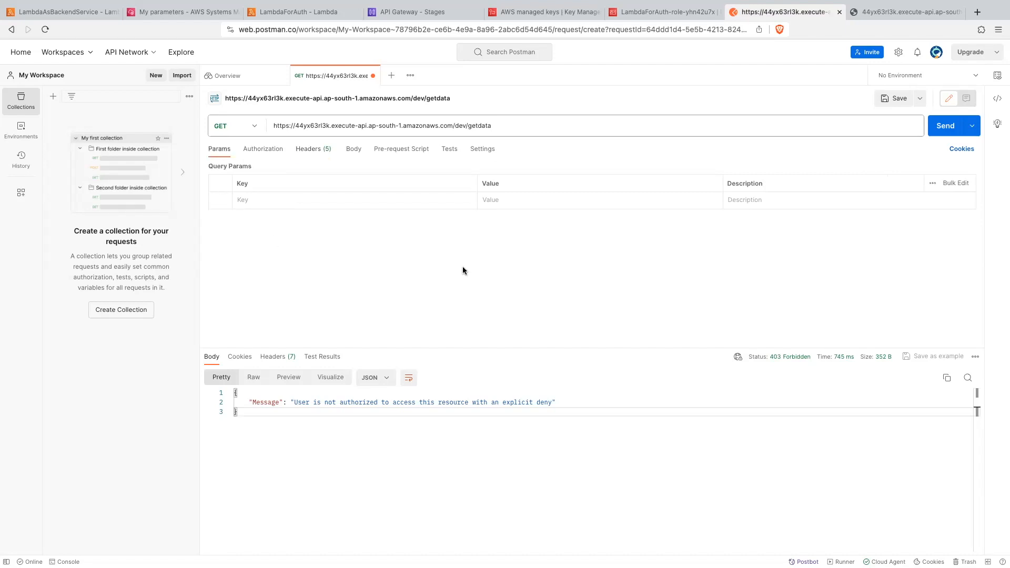
- Add the authorizationToken key from the Lambda code as a Postman query parameter with the stored access token, and send the request
left_click(441, 12)
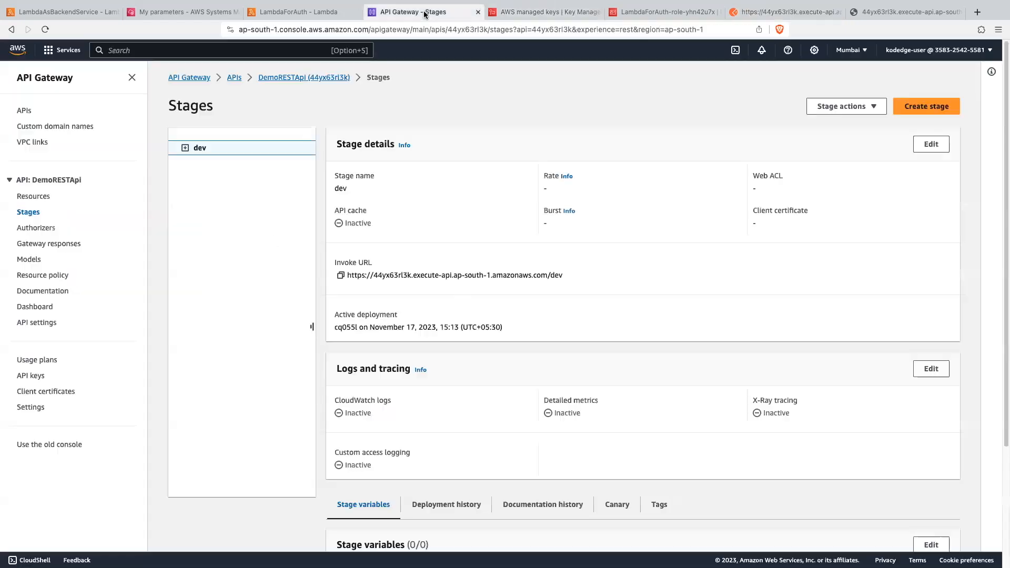
left_click(298, 12)
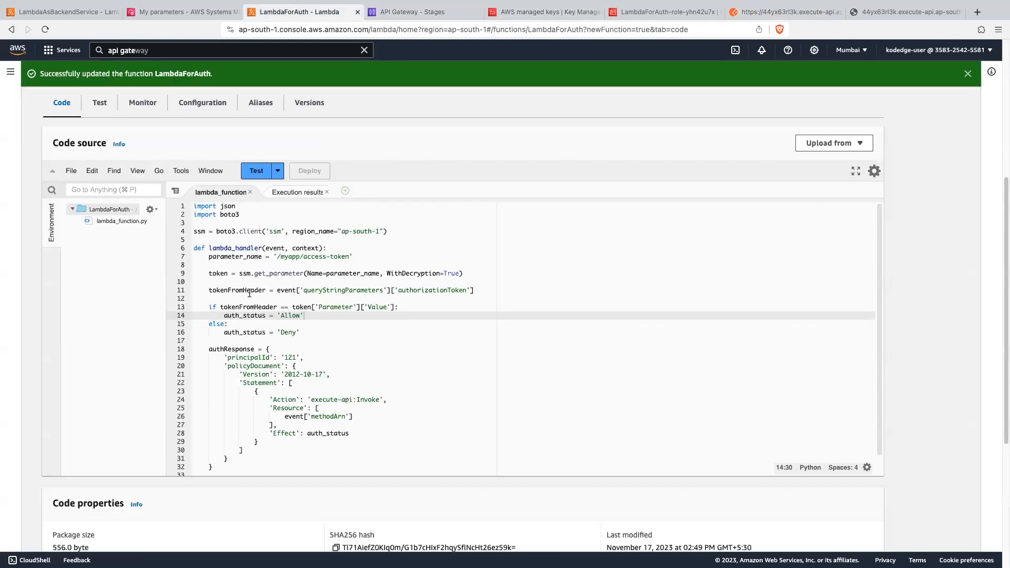
double_click(347, 291)
double_click(413, 291)
key("ctrl+c")
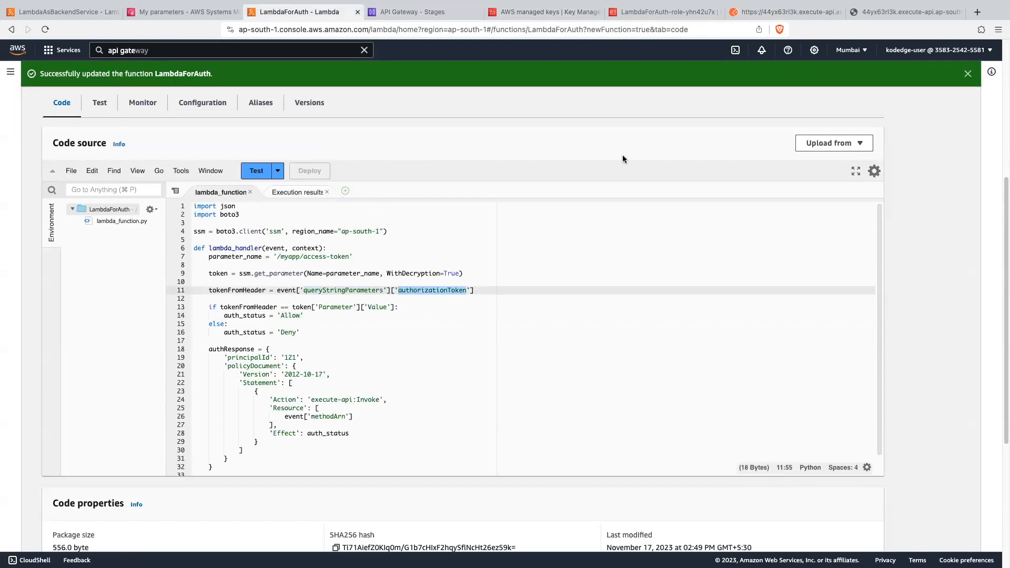
left_click(767, 13)
left_click(253, 199)
key("ctrl+v")
type("xyz123")
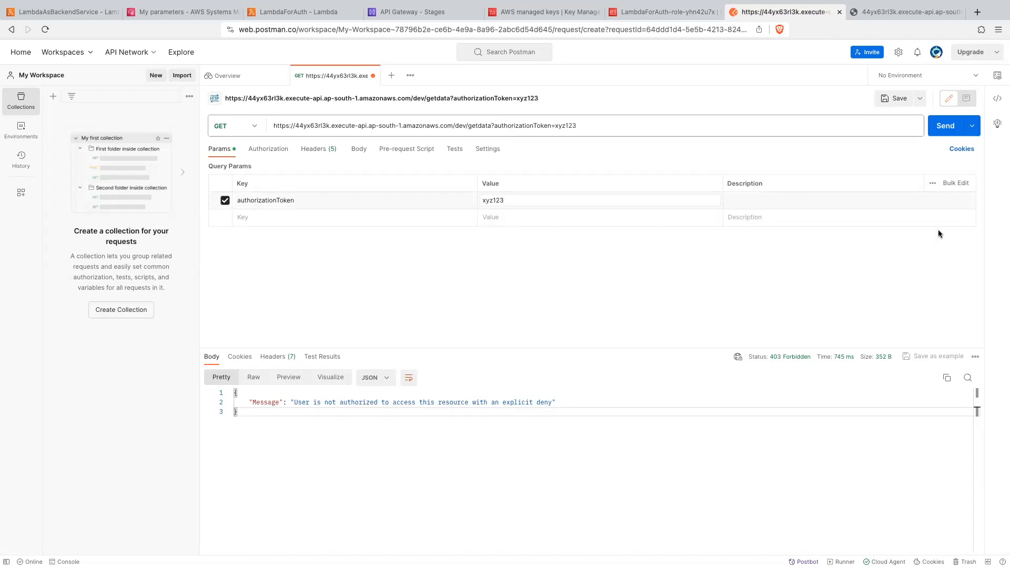
left_click(944, 126)
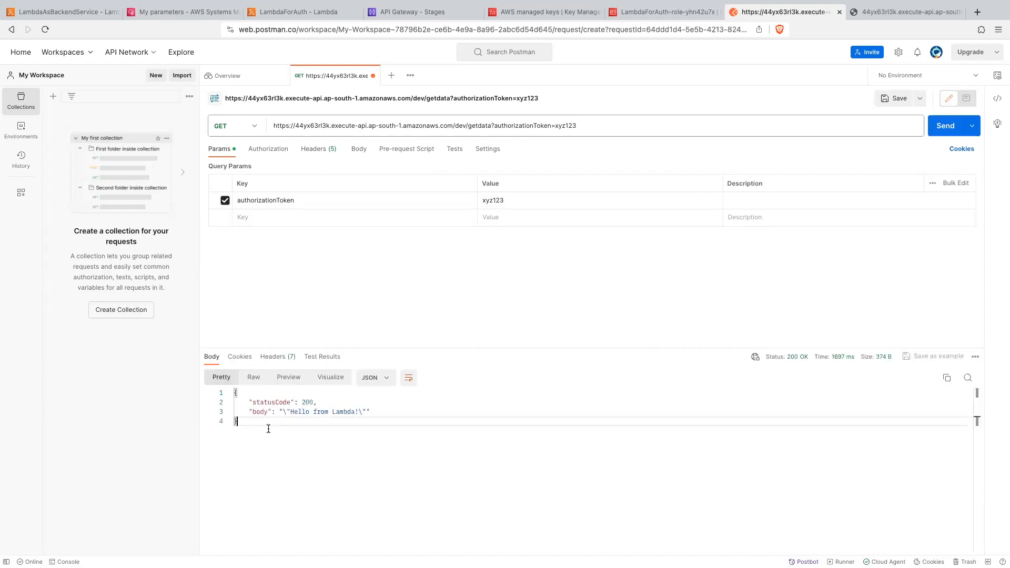
left_click_drag(252, 424, 213, 393)
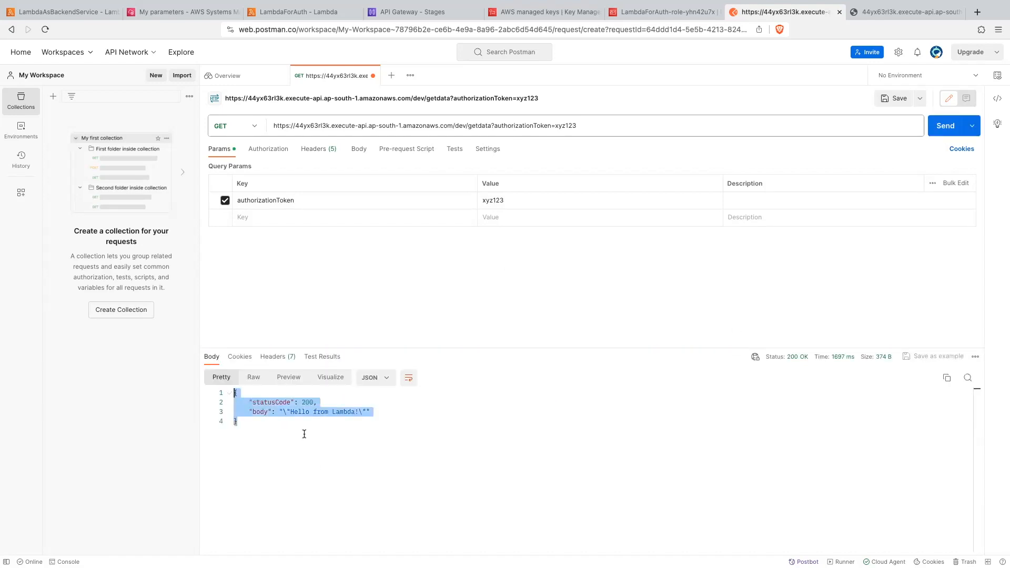
- Replace the authorizationToken query parameter value with a token that does not match the stored one, and resend the request
double_click(510, 202)
type("4343")
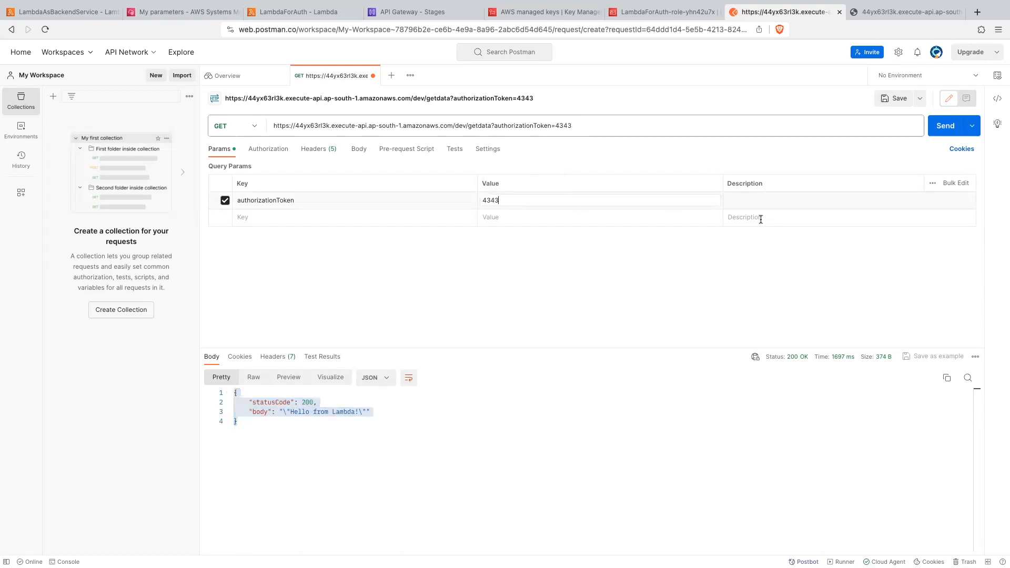
left_click(944, 125)
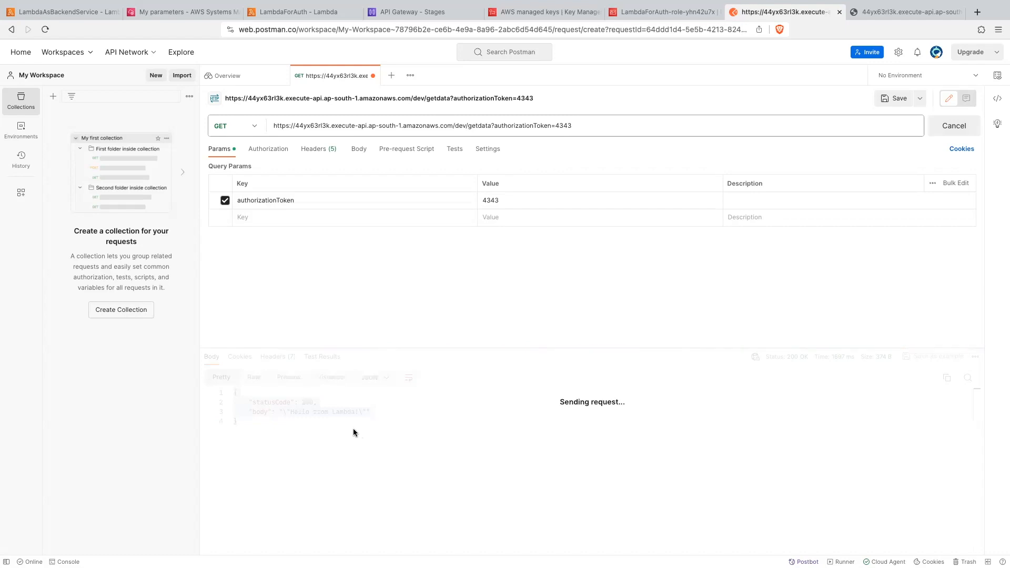
left_click_drag(293, 402, 468, 402)
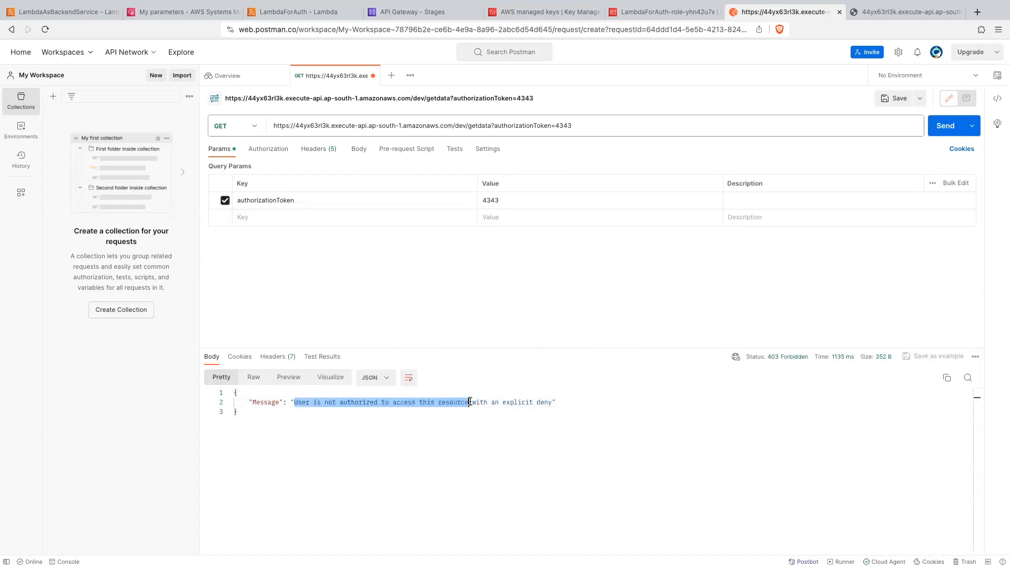
left_click(355, 310)
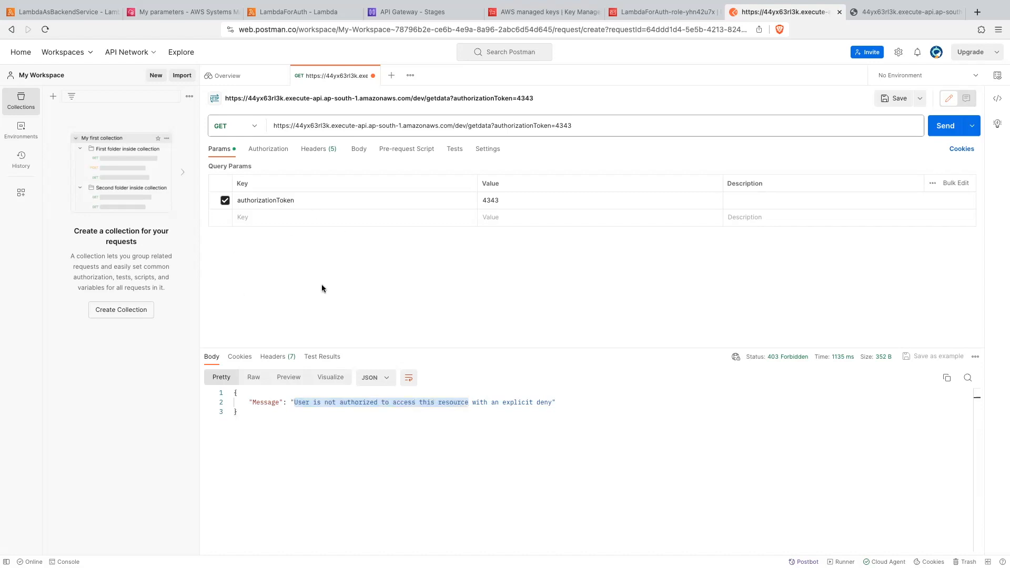
left_click(324, 151)
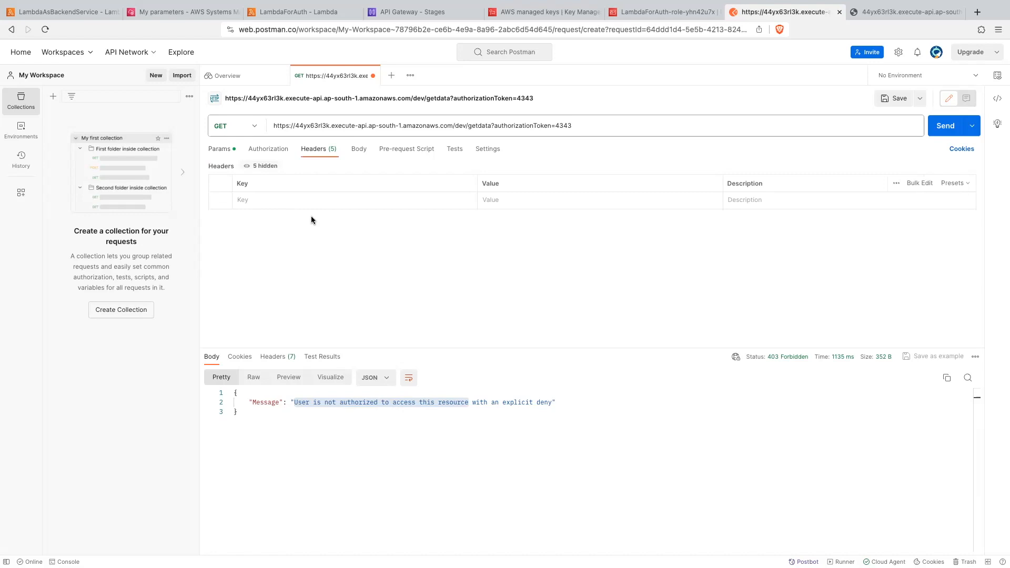
left_click(219, 150)
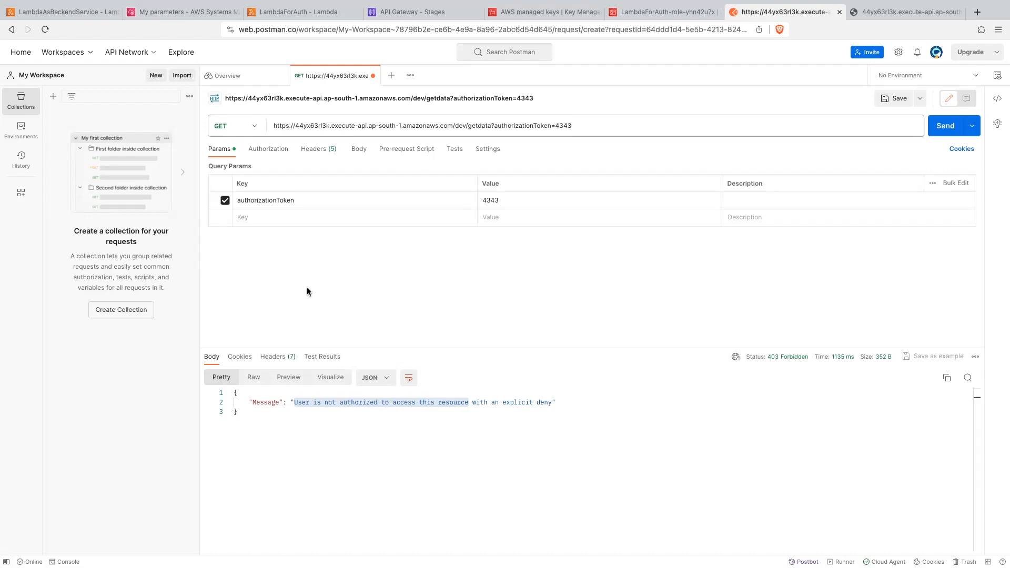
- Switch to the API Gateway console and start building a new HTTP API from the list of APIs
left_click(425, 13)
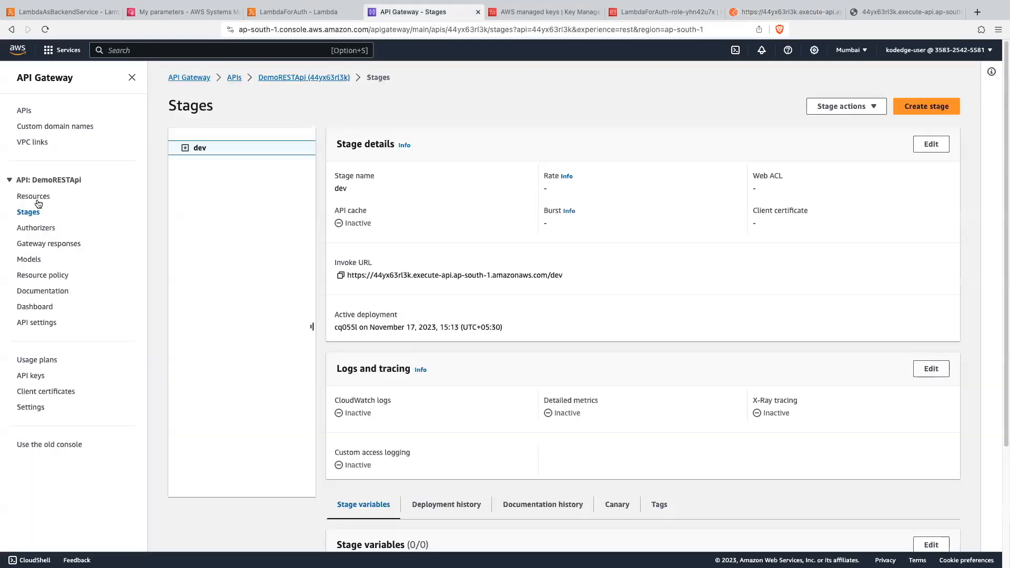
left_click(25, 110)
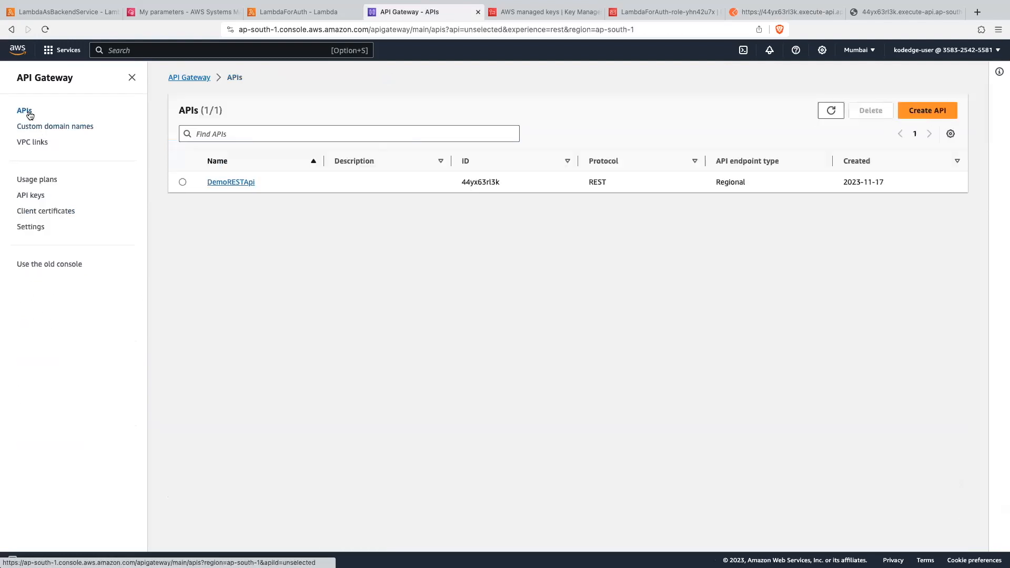
left_click(932, 115)
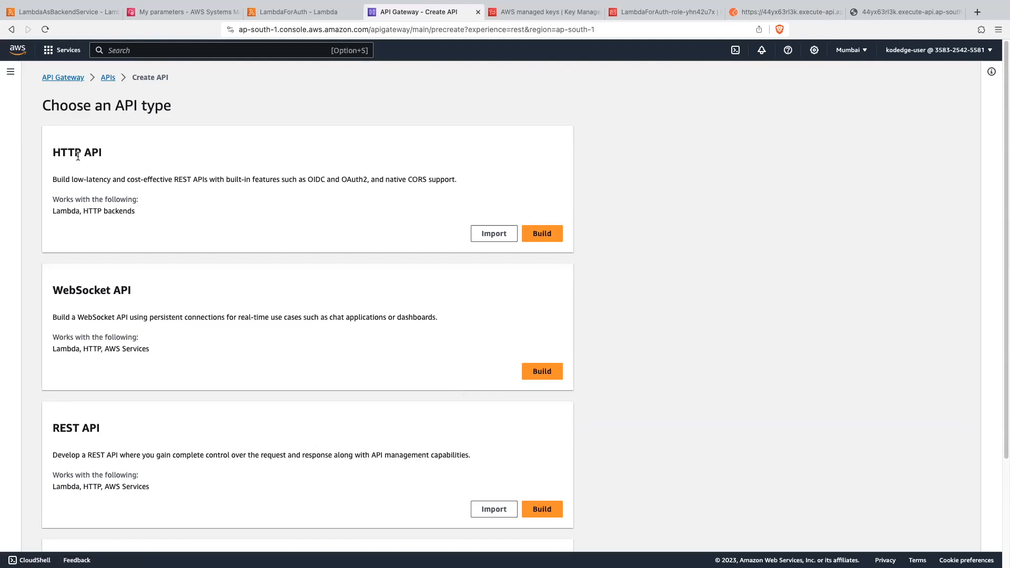
left_click(541, 233)
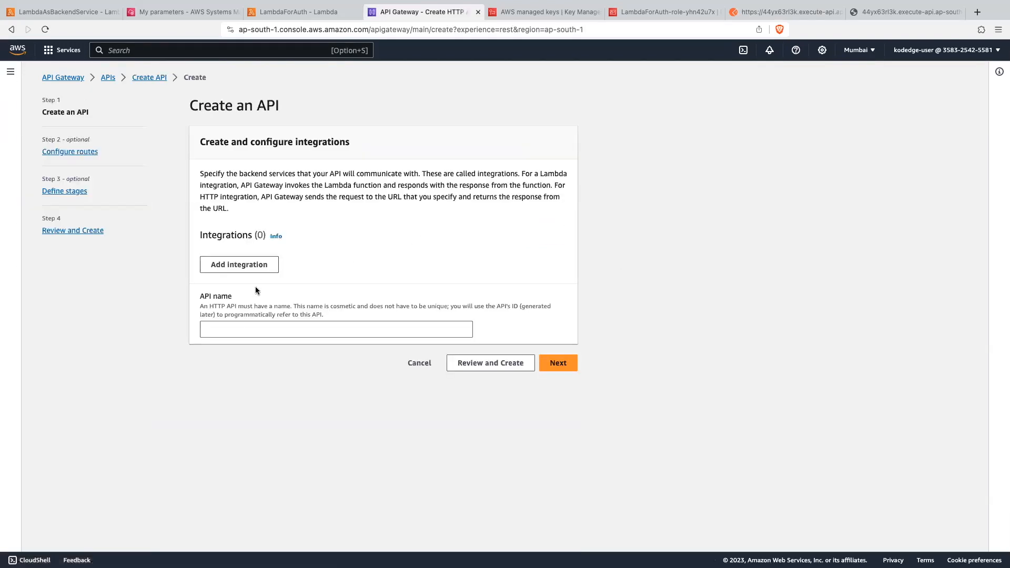
- Name the HTTP API DemoHTTPApi and create it without integrations or routes, keeping the auto-deployed $default stage
left_click(241, 323)
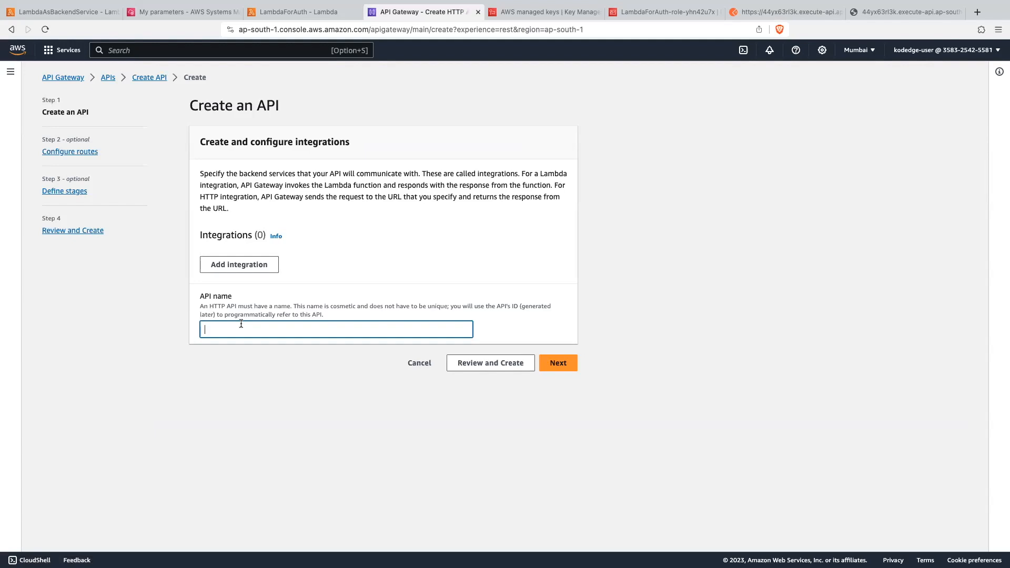
type("DemoHTTPApi")
left_click(557, 368)
left_click(558, 295)
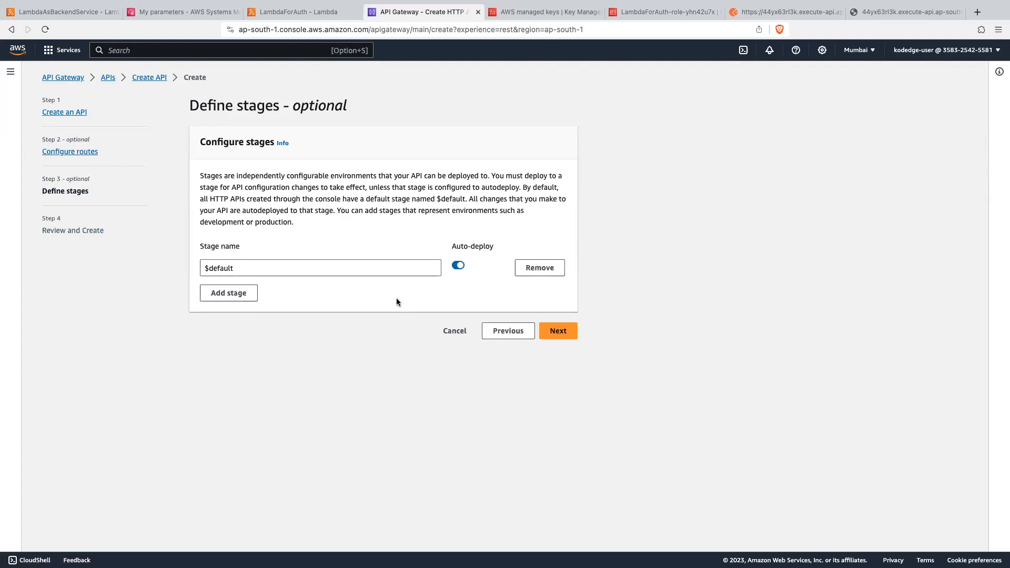
left_click(561, 336)
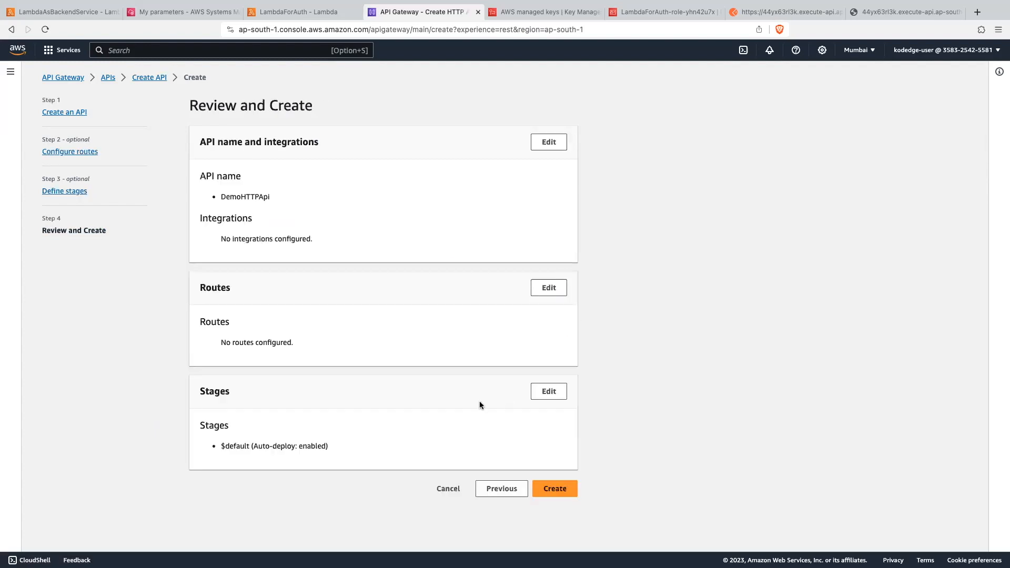
left_click(570, 491)
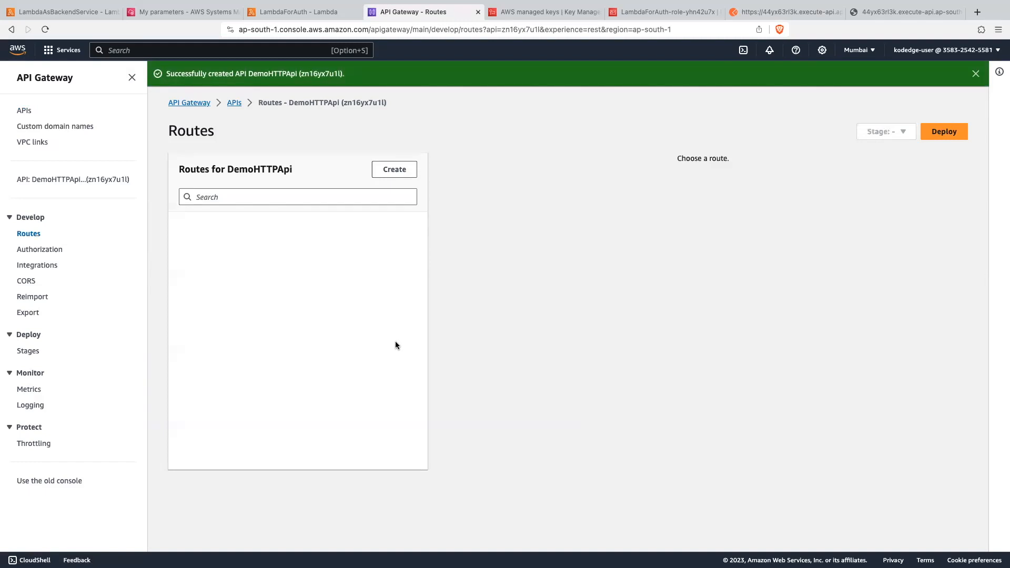
left_click(976, 74)
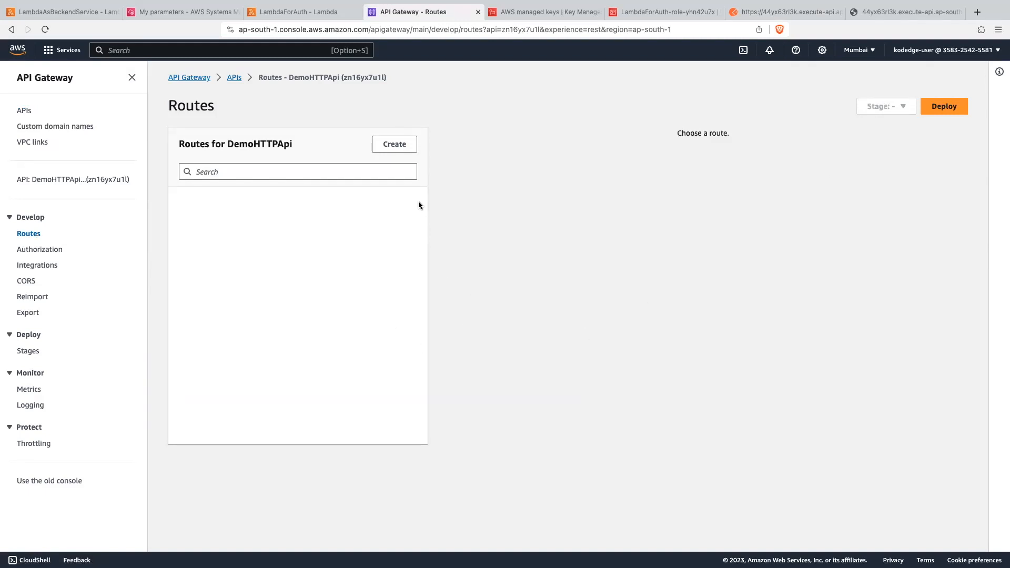
- Create a GET route with the path /ytdemo in DemoHTTPApi
left_click(400, 143)
left_click(258, 197)
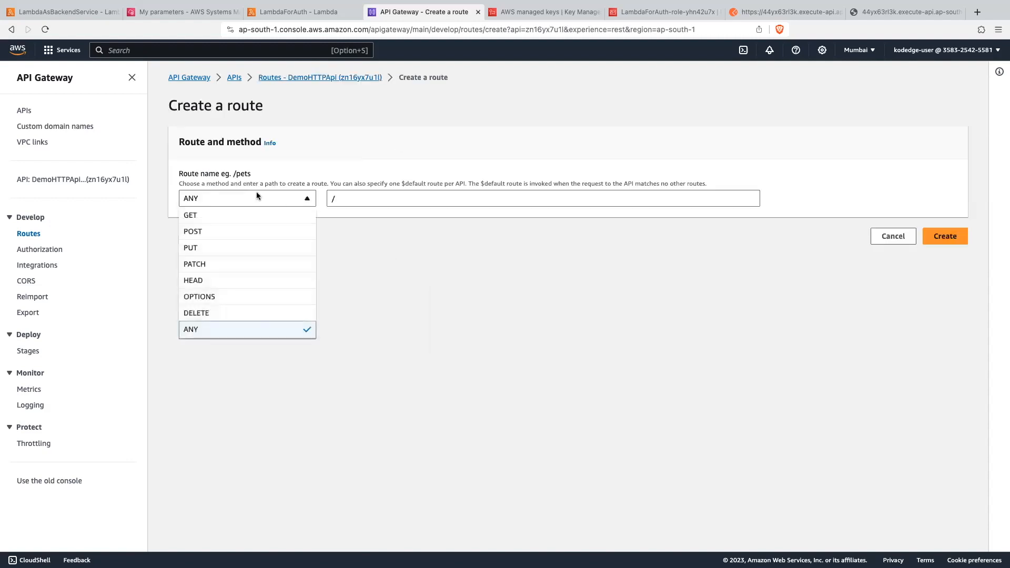
left_click(207, 214)
left_click(361, 198)
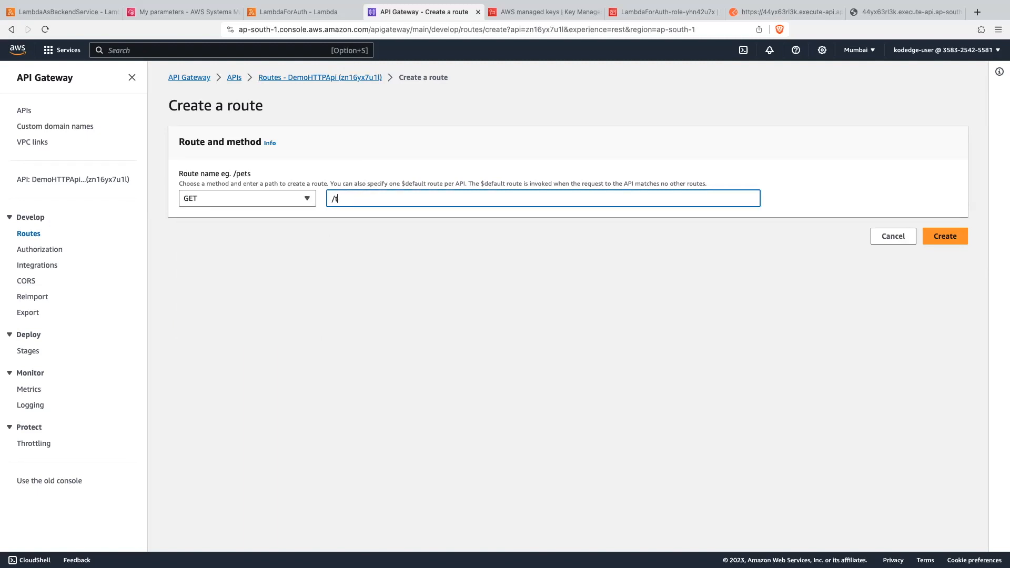
type("ytdemo")
left_click(946, 236)
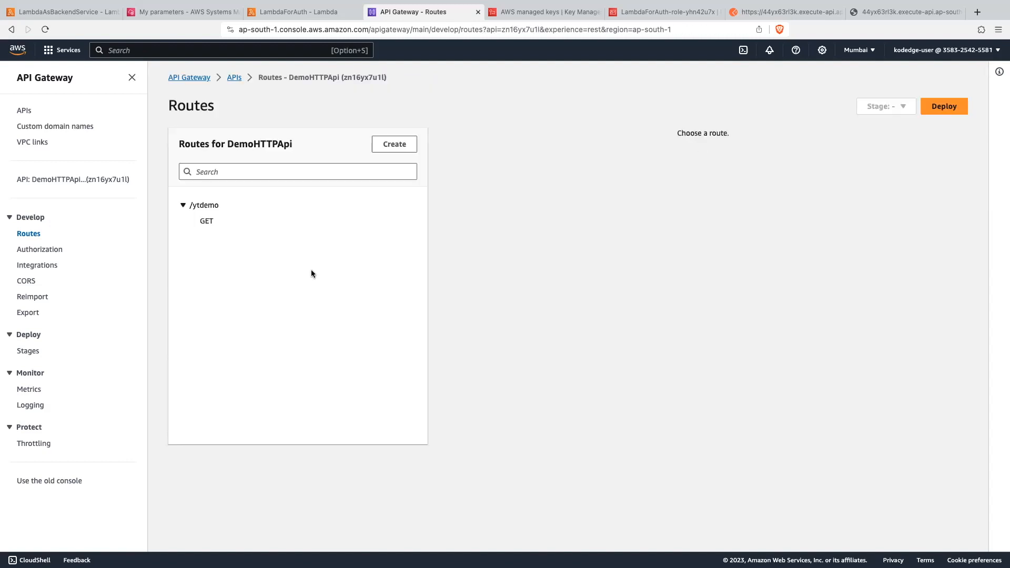
- Open the details of the GET /ytdemo route and review its authorization and integration sections
left_click(207, 221)
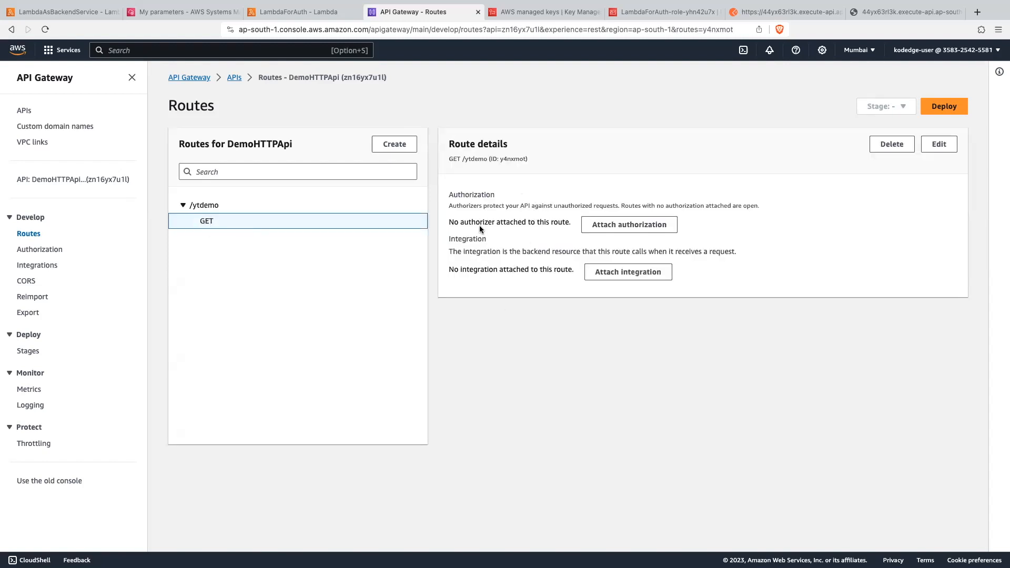
left_click_drag(447, 194, 501, 194)
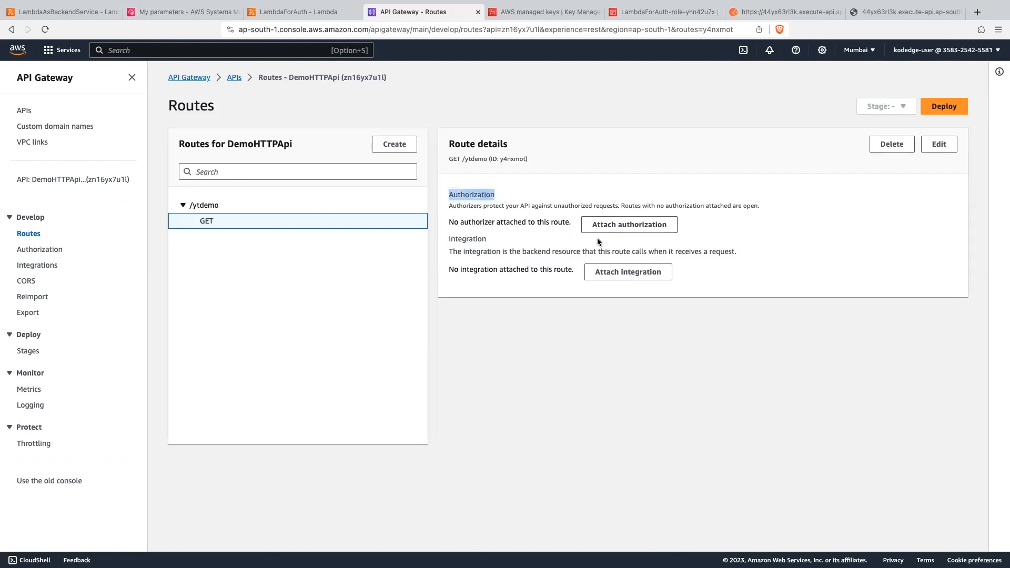
left_click_drag(489, 240, 447, 239)
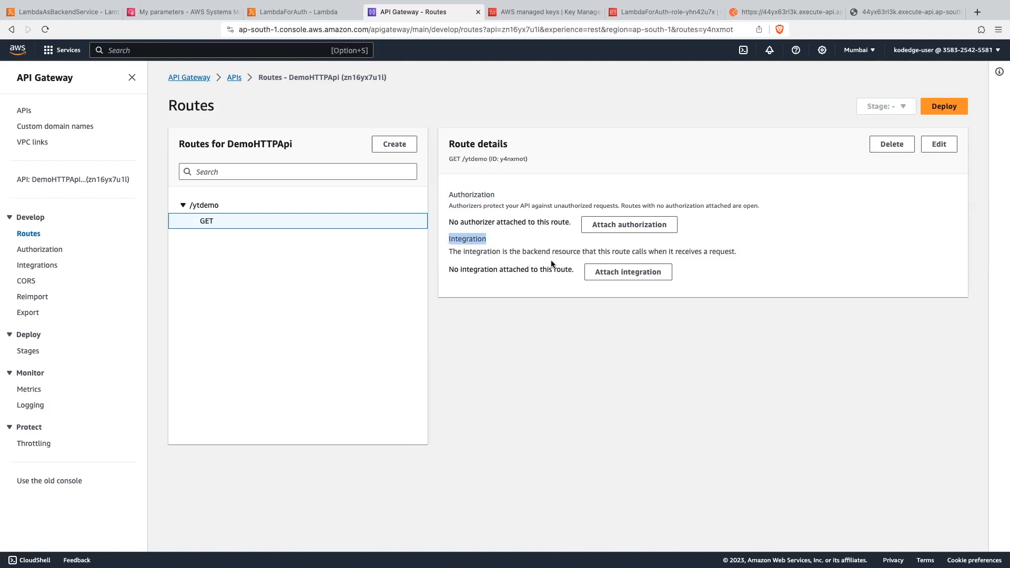
left_click(512, 277)
- Open google.com in a new browser tab and search for "aws petstore api"
left_click(977, 11)
type("google.com")
key("Return")
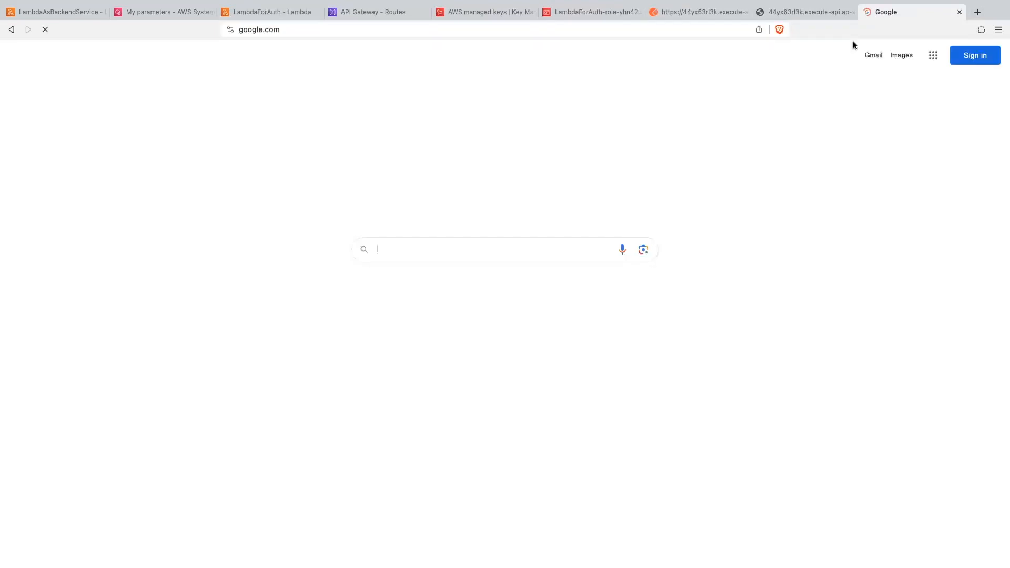
type("aws pet")
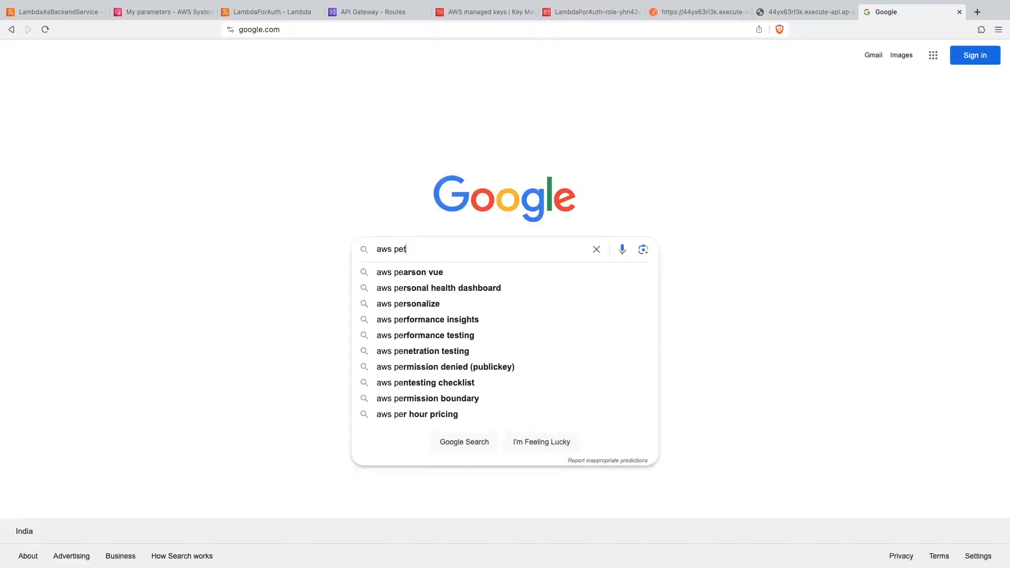
type("store")
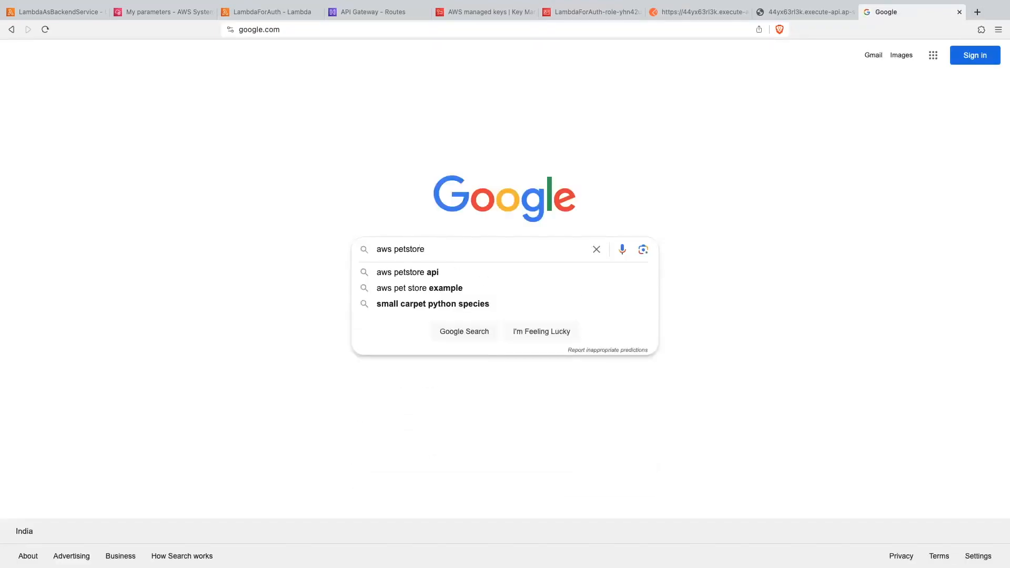
type(" api")
key("Return")
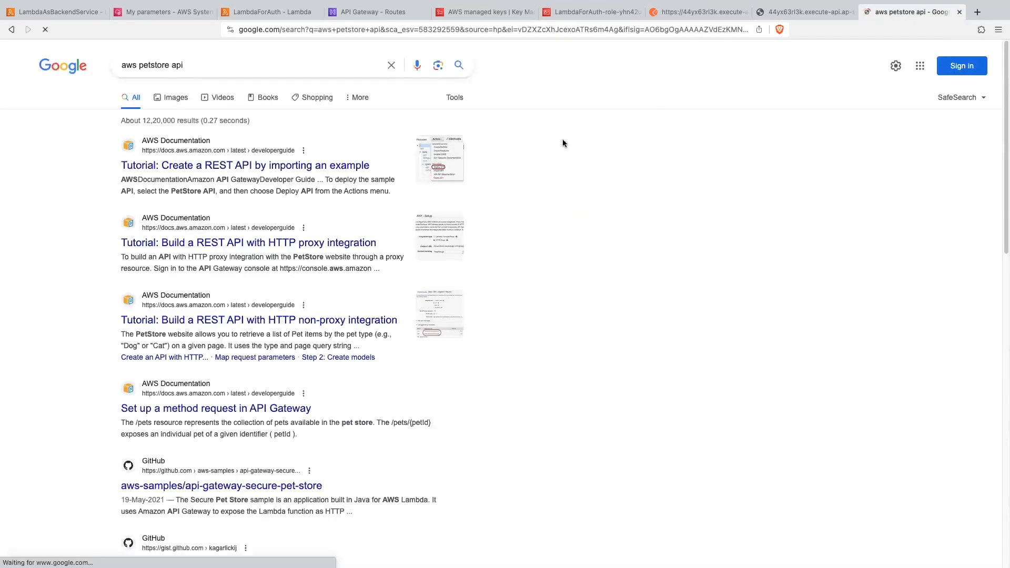
- Open the AWS tutorial on creating a REST API by importing an example and copy the GET /pets integration endpoint URL
left_click(318, 164)
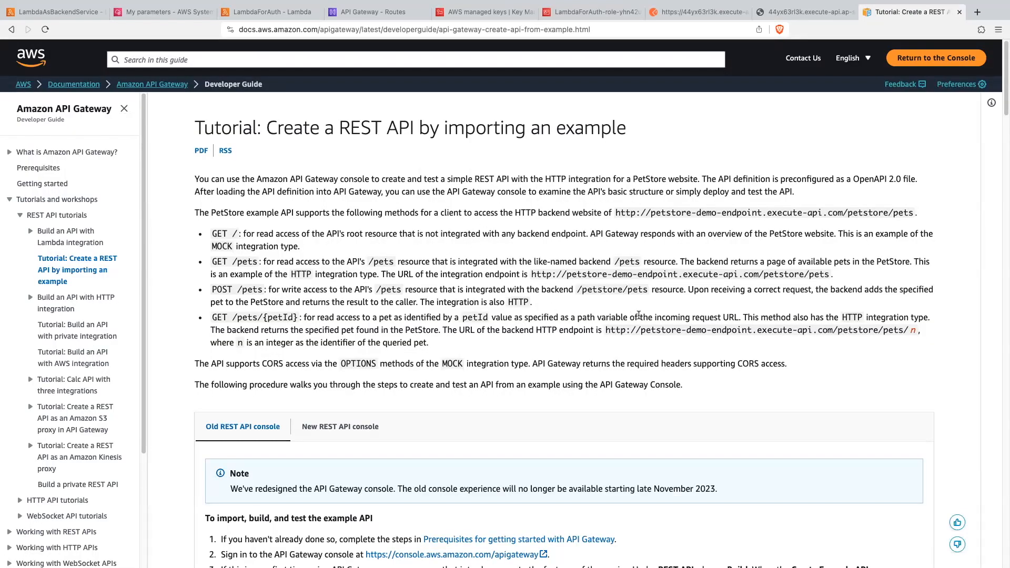
scroll(544, 275, "down", 1)
left_click_drag(531, 266, 827, 267)
key("ctrl+c")
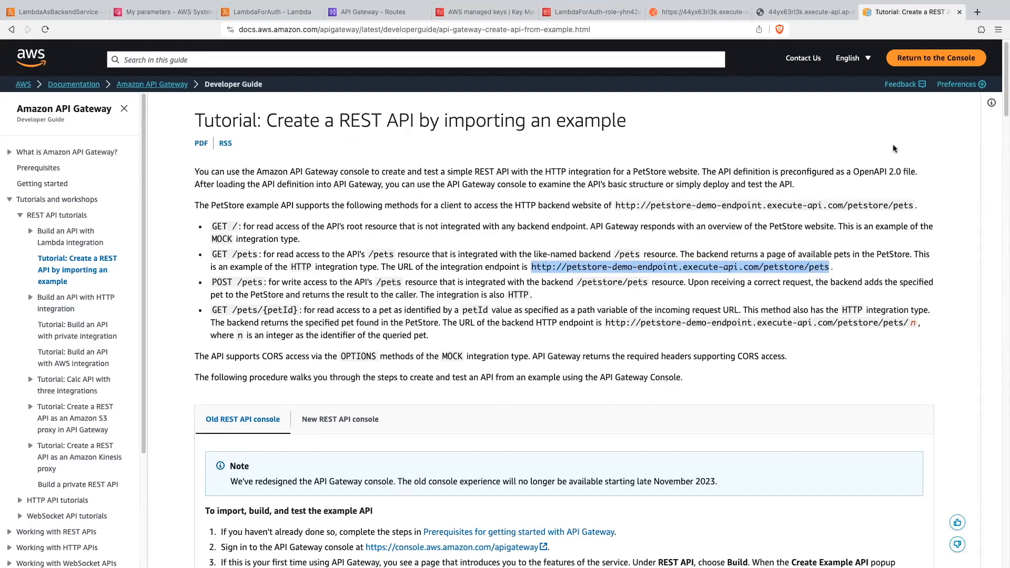
- Load the copied PetStore endpoint URL in a new browser tab and examine the returned JSON and its address
left_click(977, 11)
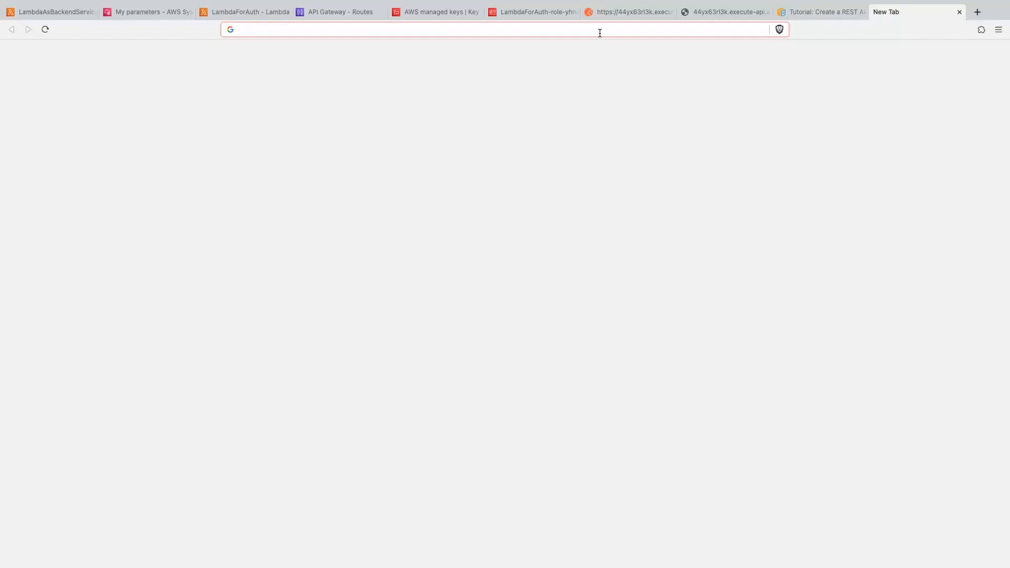
key("ctrl+v")
key("Return")
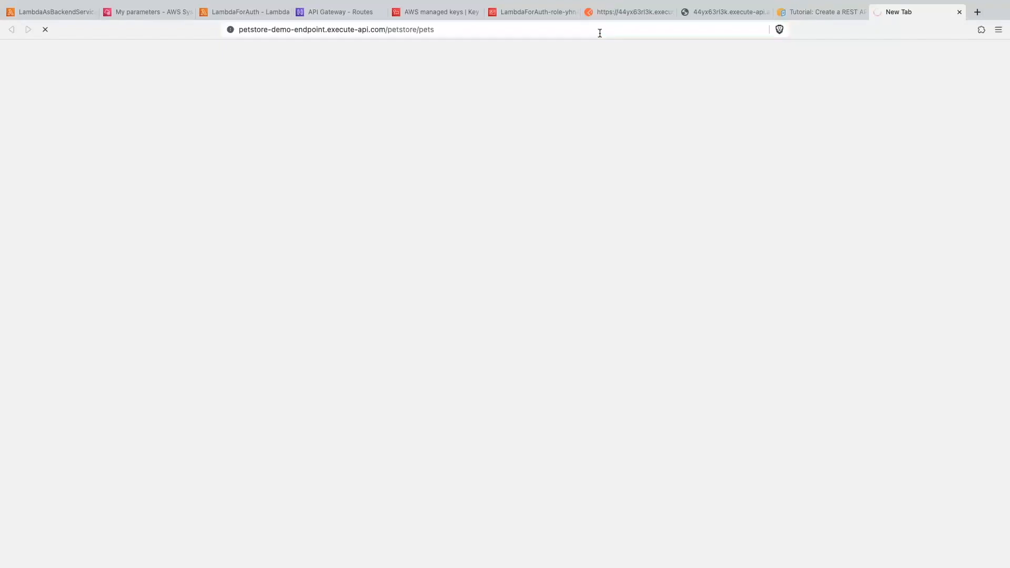
left_click_drag(24, 185, 4, 49)
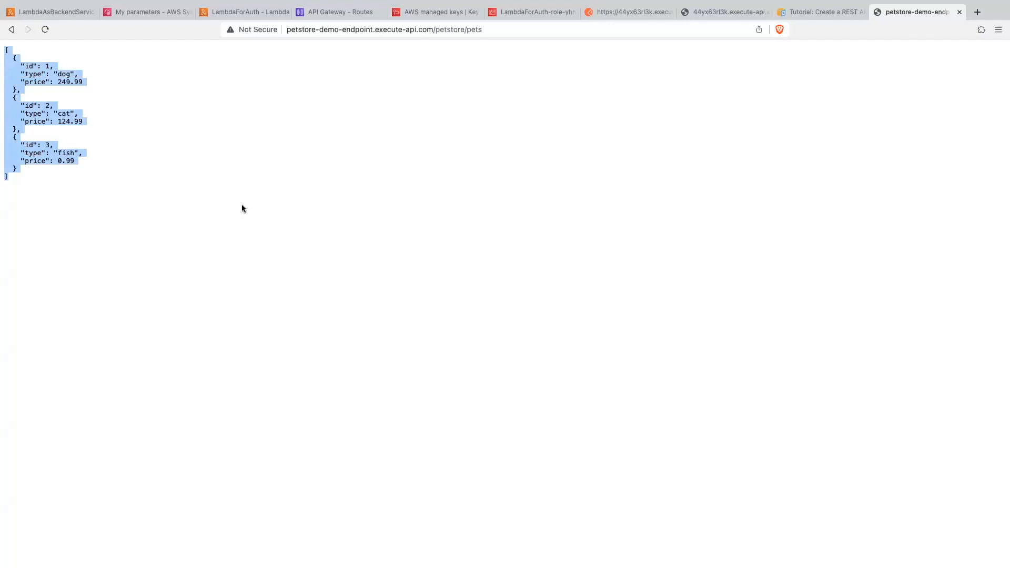
triple_click(366, 29)
key("super+c")
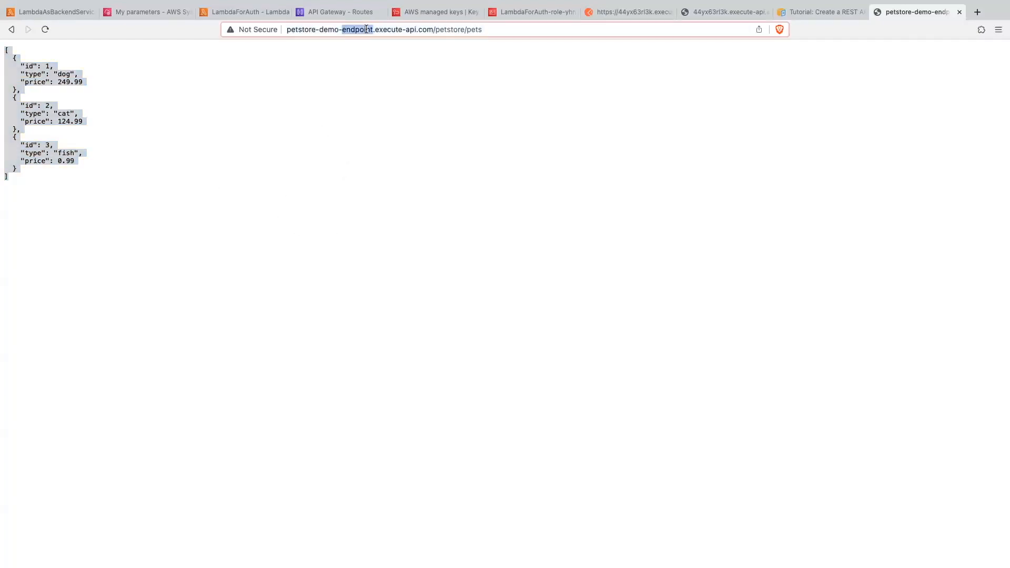
left_click(370, 151)
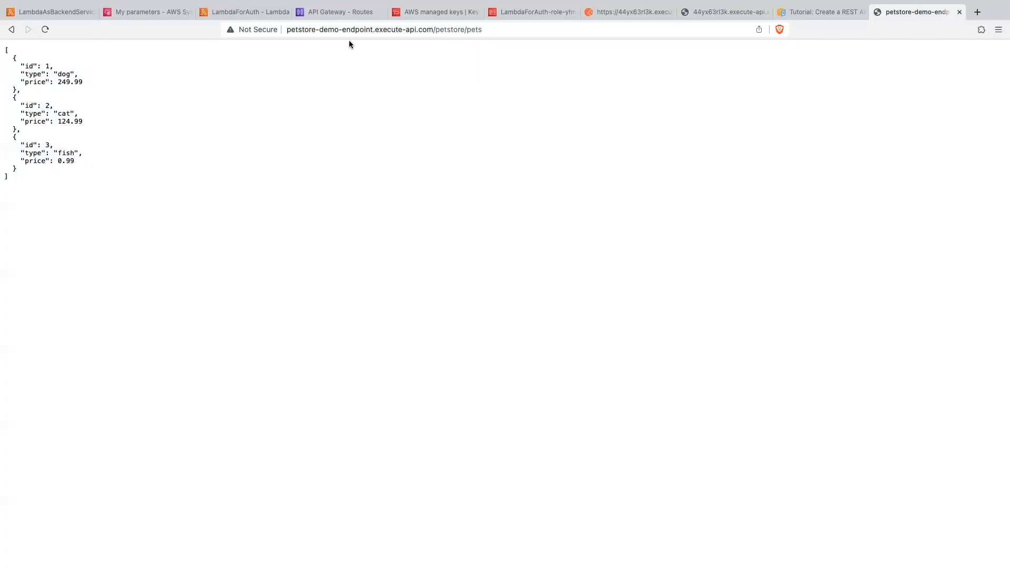
- Return to API Gateway and start a new integration for the GET /ytdemo route with the HTTP URI integration type
left_click(330, 16)
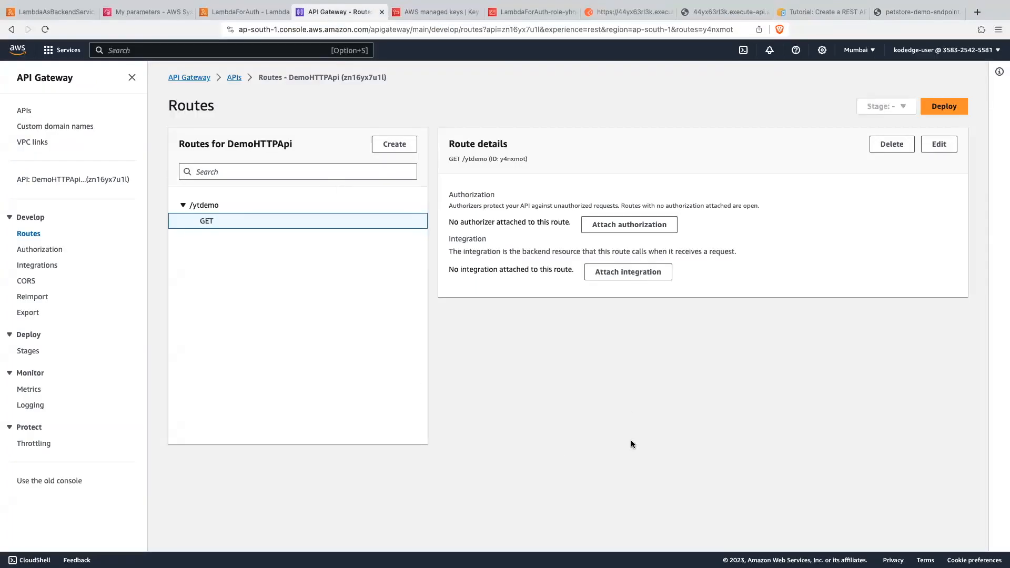
left_click(622, 272)
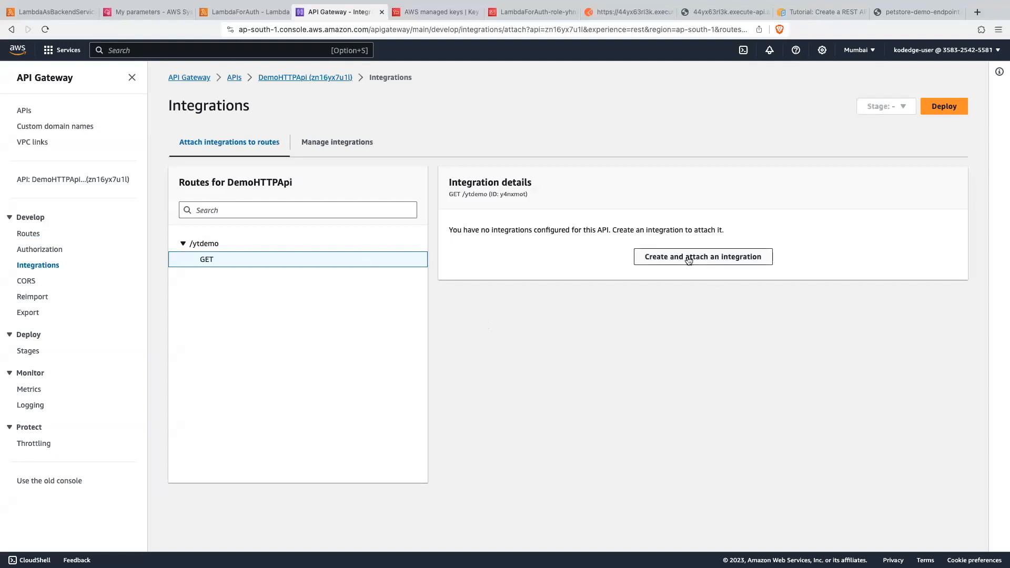
left_click(713, 259)
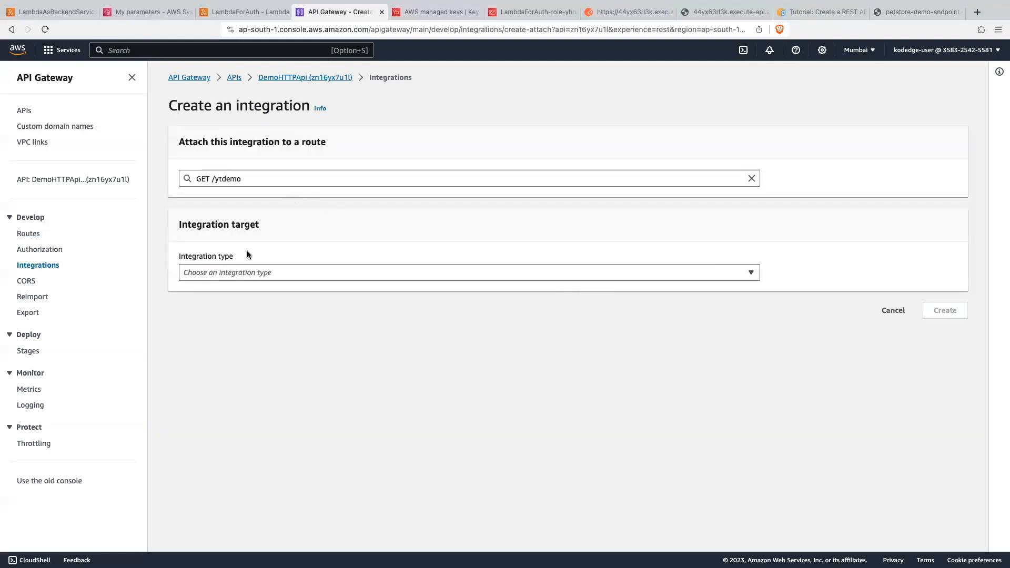
left_click(218, 274)
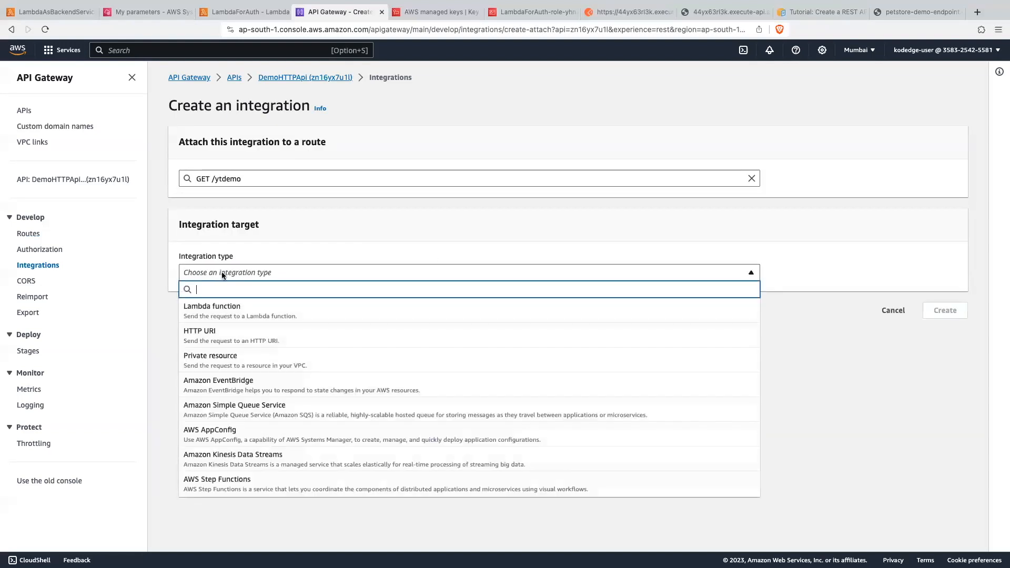
left_click(222, 335)
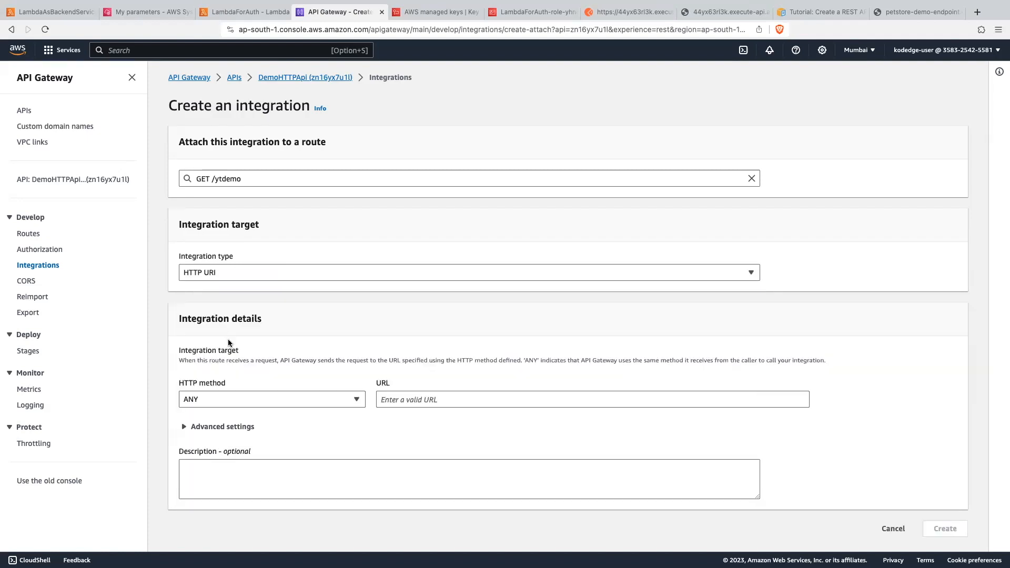
left_click(229, 398)
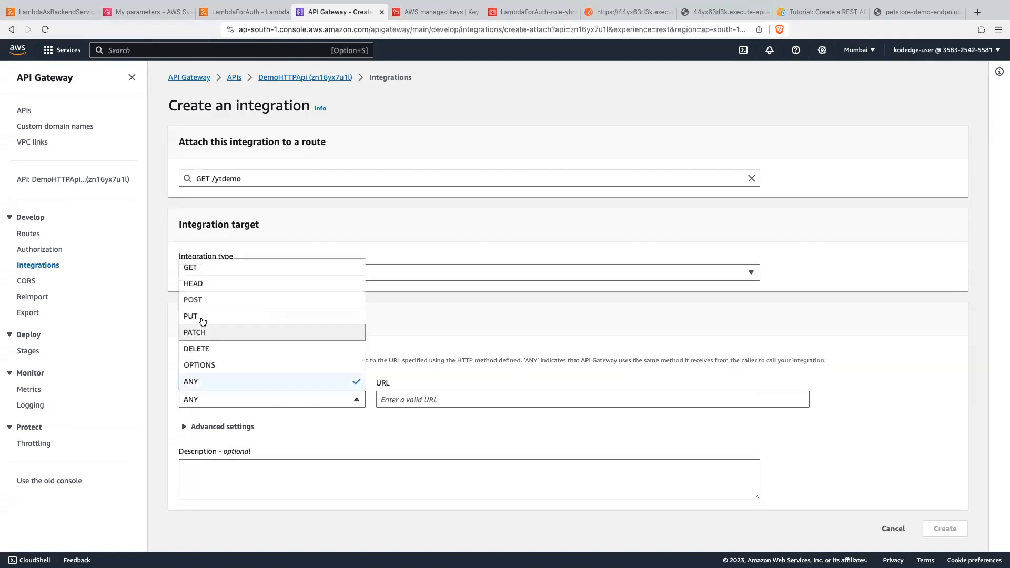
left_click(202, 271)
left_click(422, 399)
key("super+v")
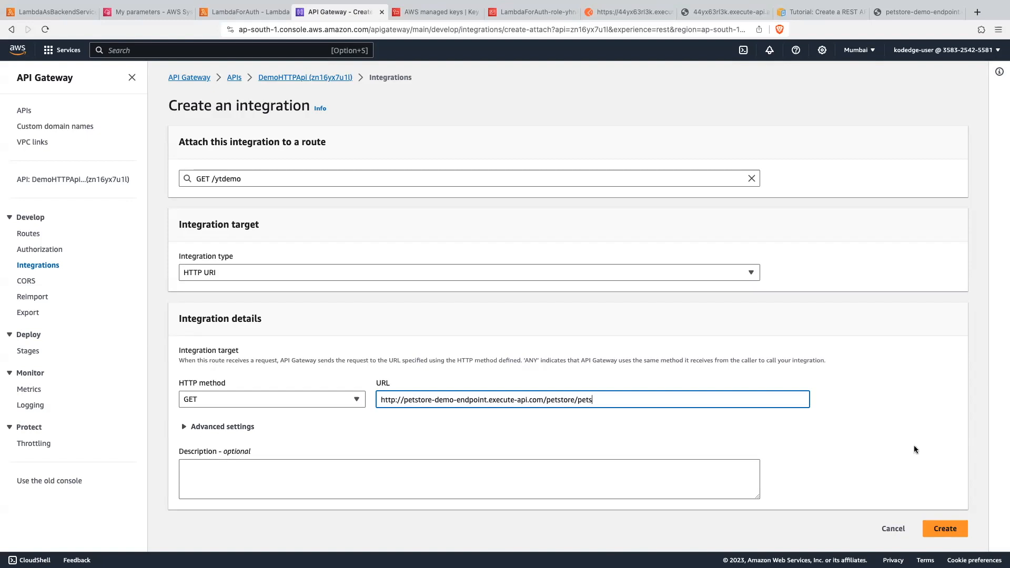
left_click(941, 529)
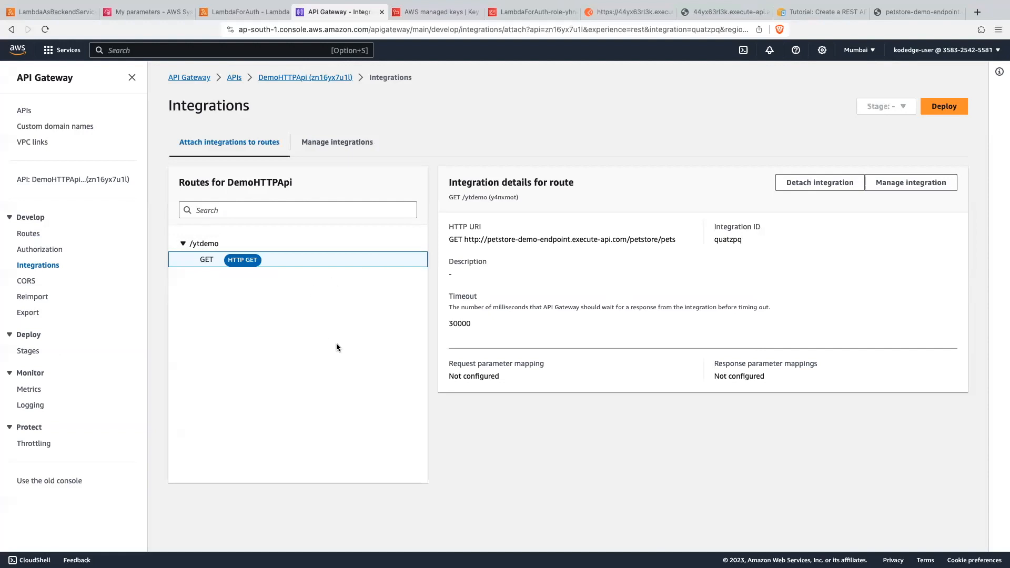
- Start a deployment of DemoHTTPApi and, from its stage creation link, create a new stage named httpdevstage
left_click(943, 105)
left_click(379, 318)
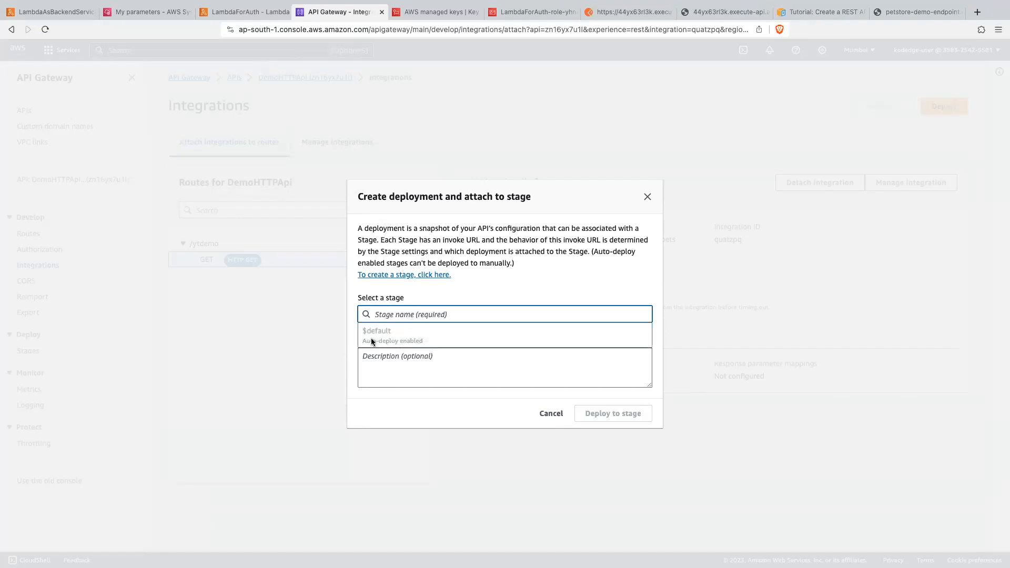
left_click(443, 295)
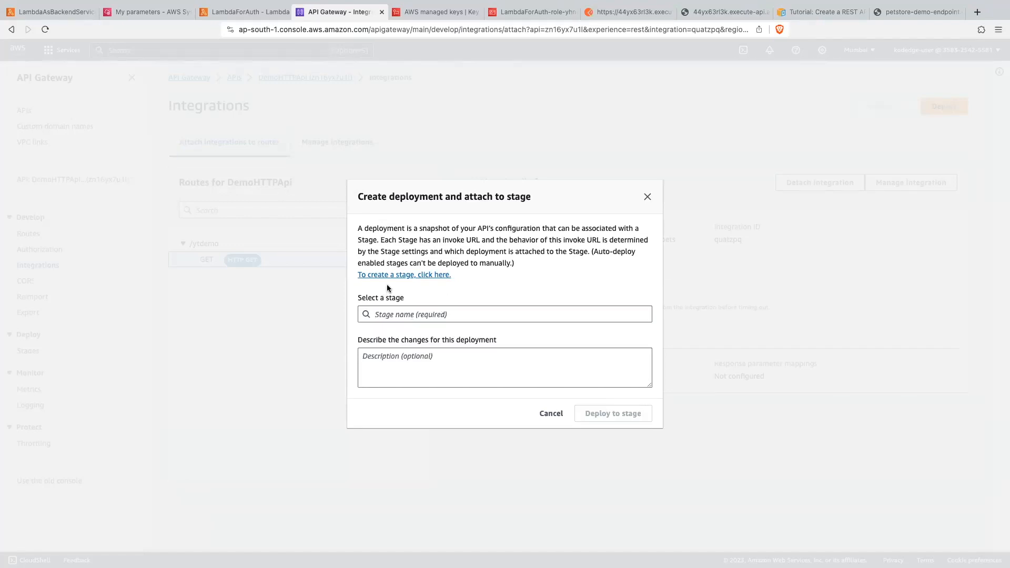
left_click(406, 276)
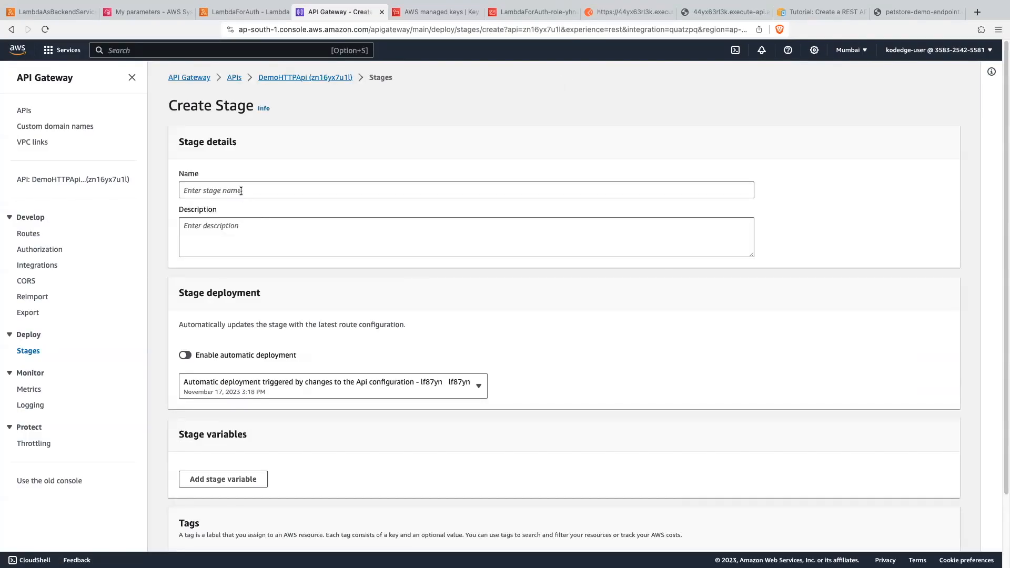
left_click(240, 190)
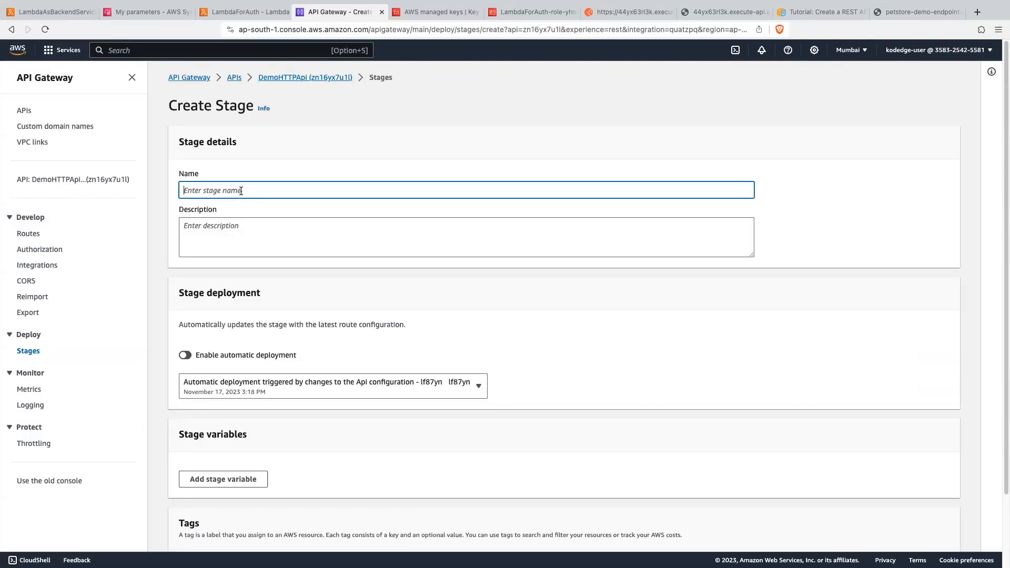
type("httpdevstate")
key("BackSpace")
type("ge")
scroll(337, 378, "down", 3)
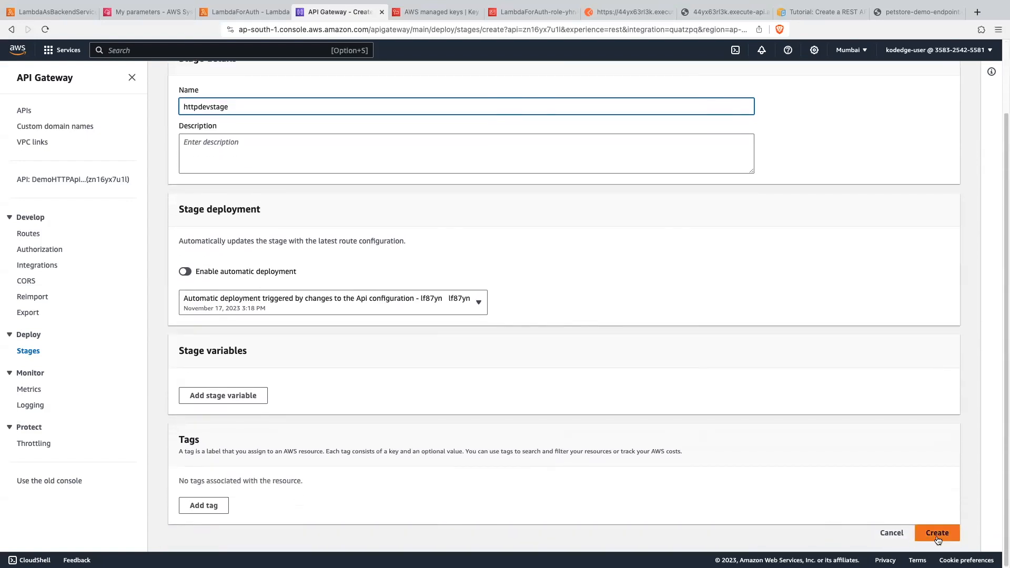
left_click(936, 534)
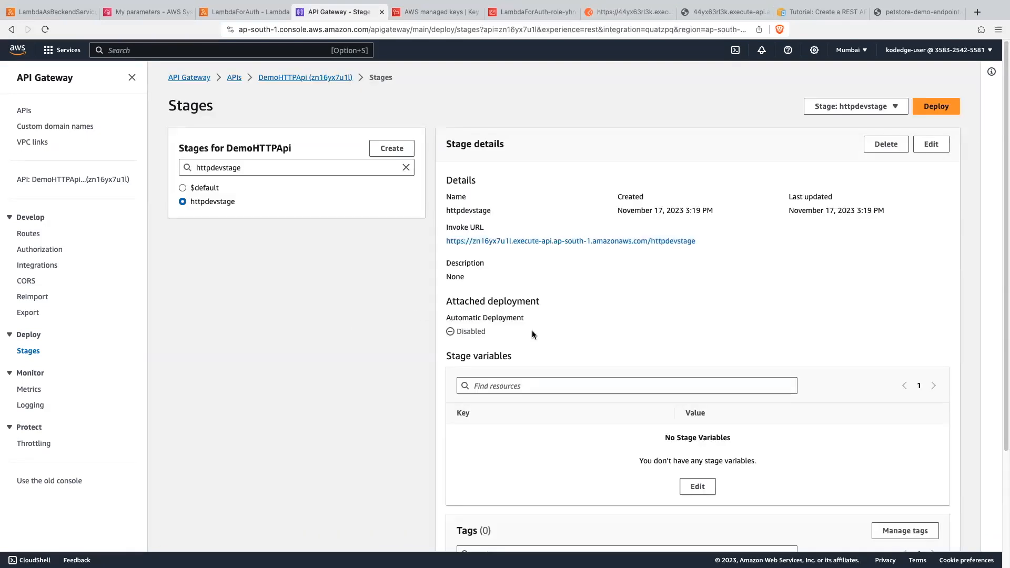
- Deploy DemoHTTPApi to the httpdevstage stage without a description
left_click(936, 105)
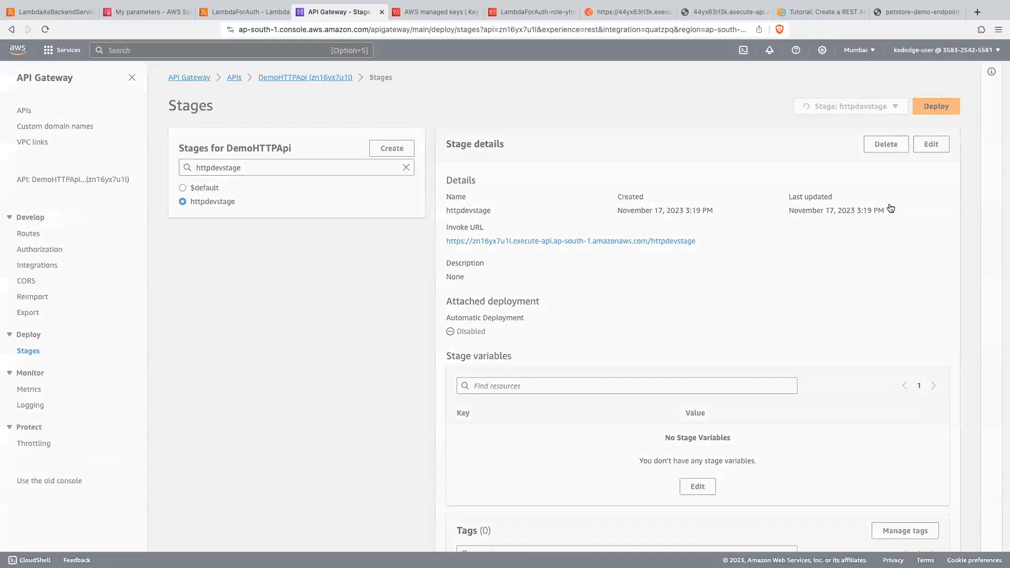
left_click(453, 314)
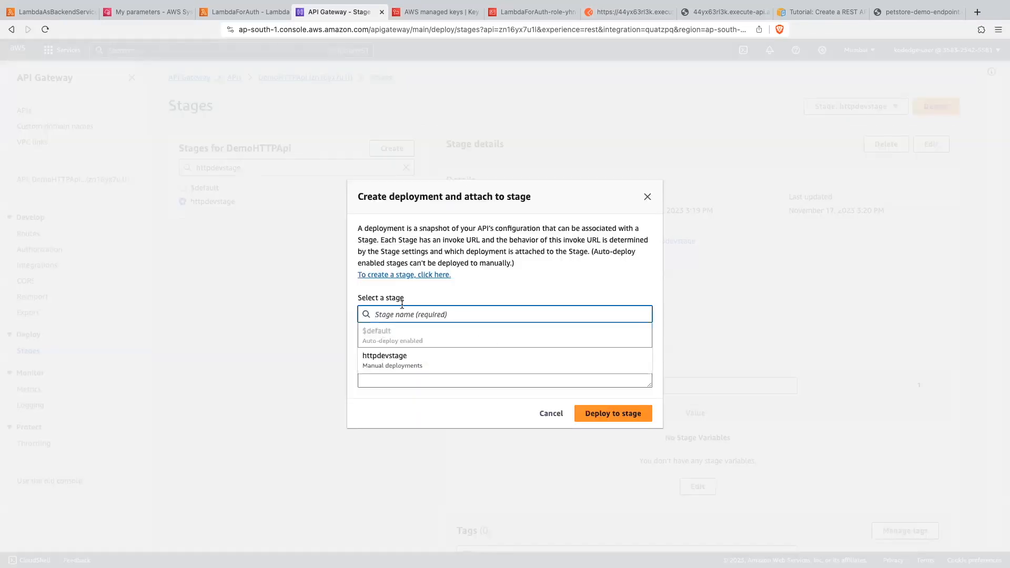
left_click(392, 363)
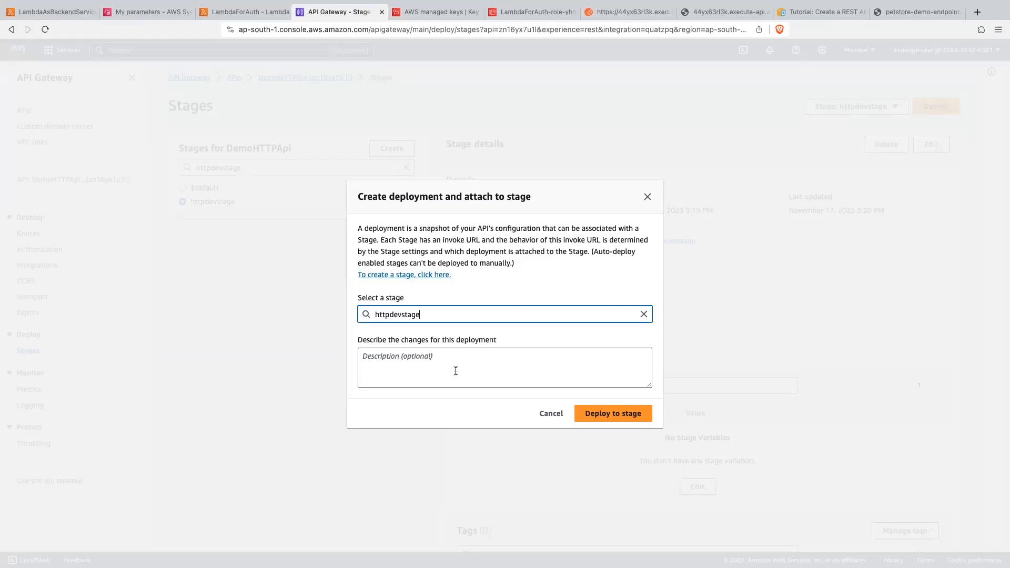
left_click(613, 413)
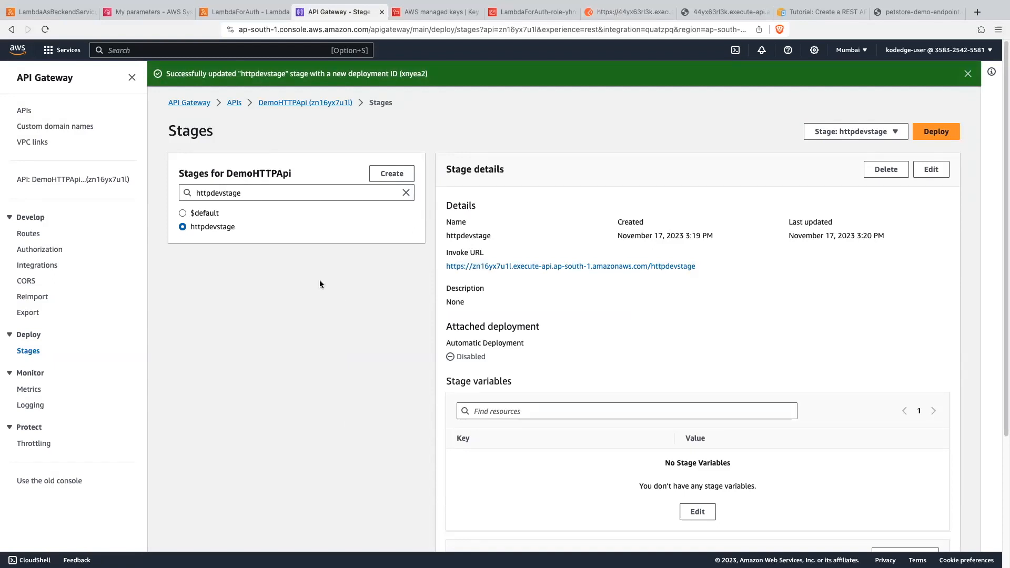
- Copy the httpdevstage invoke URL, switch to Postman and send a new GET request to that URL with /ytdemo appended
right_click(671, 266)
left_click(695, 365)
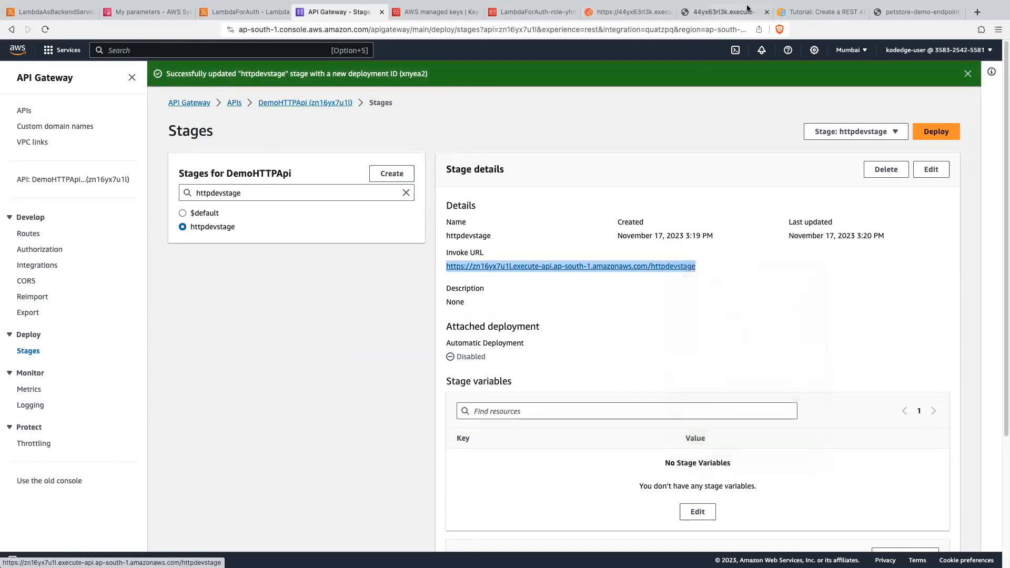
left_click(631, 12)
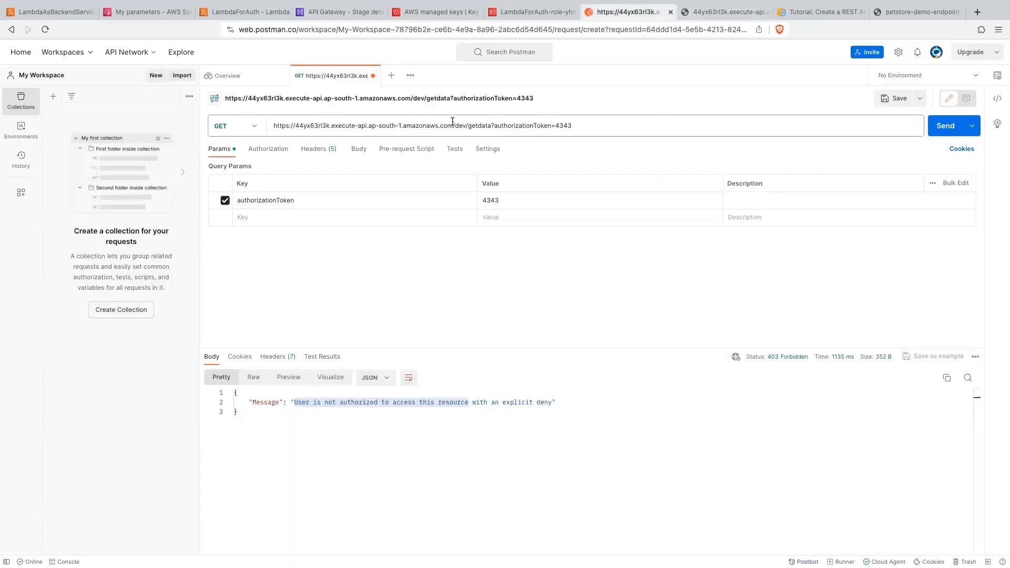
left_click(391, 75)
left_click(373, 125)
key("ctrl+v")
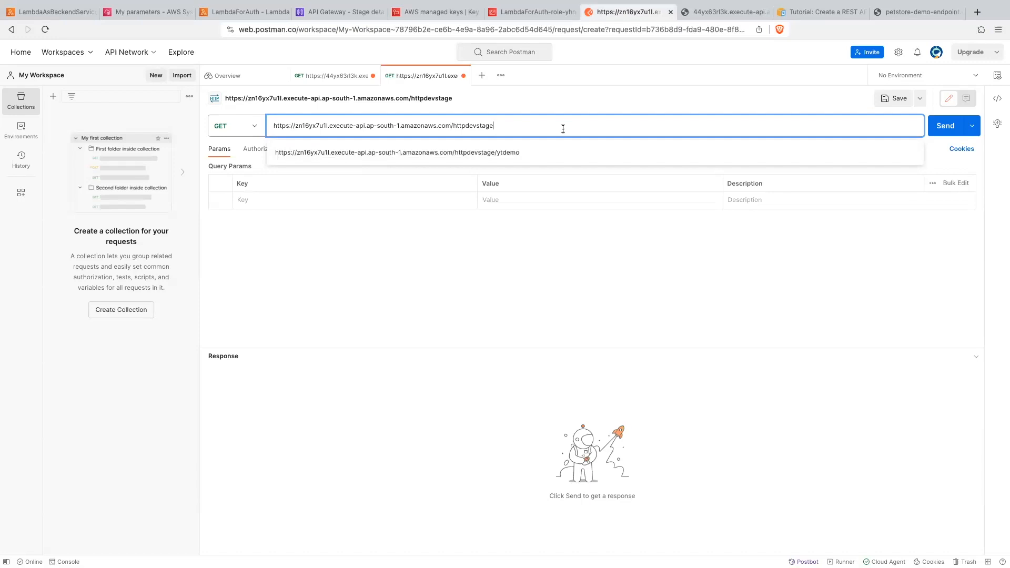
type("ytdemo")
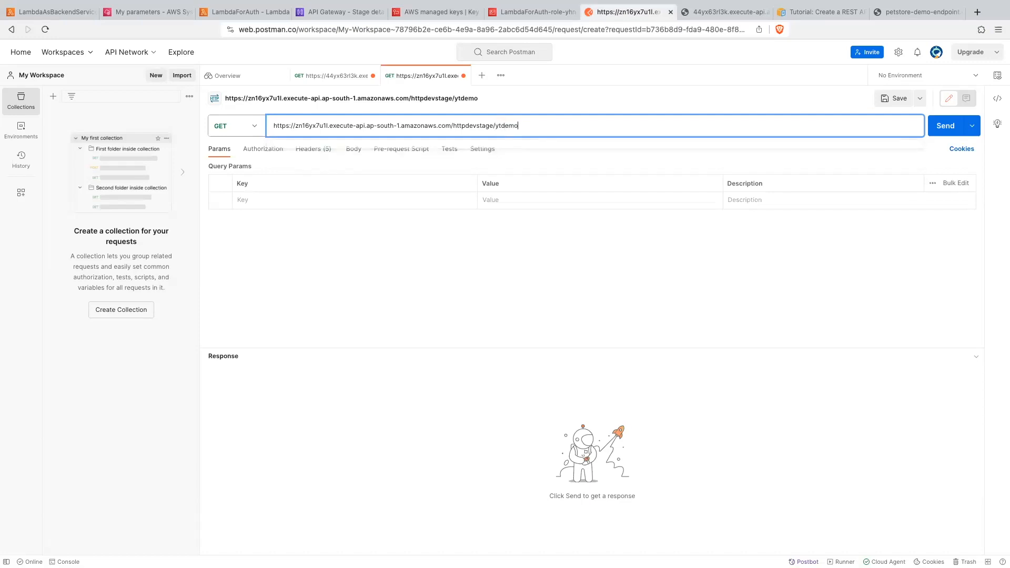
left_click(945, 126)
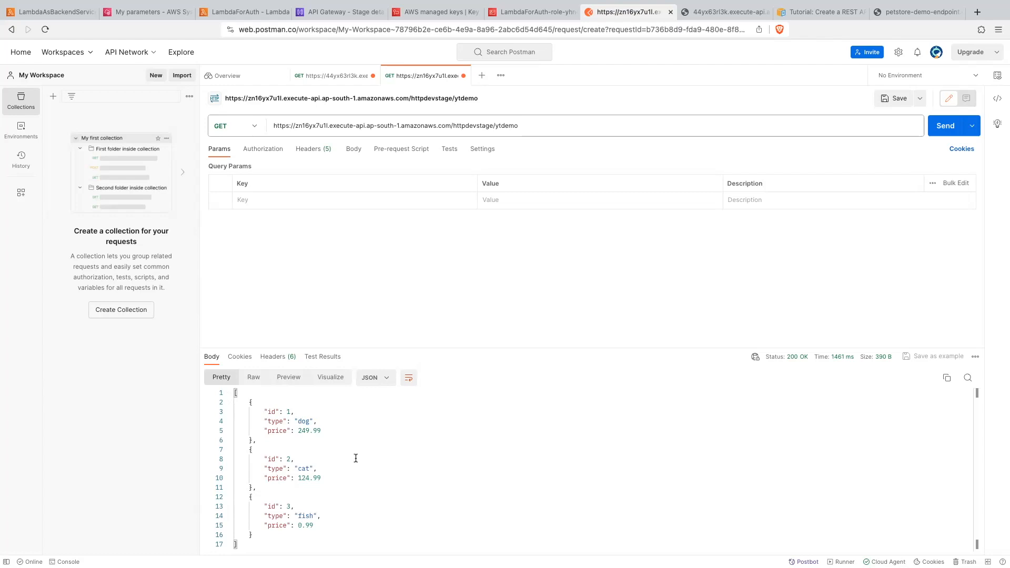
- Return to API Gateway and start creating an authorizer to attach to the GET /ytdemo route
left_click(343, 16)
left_click(320, 408)
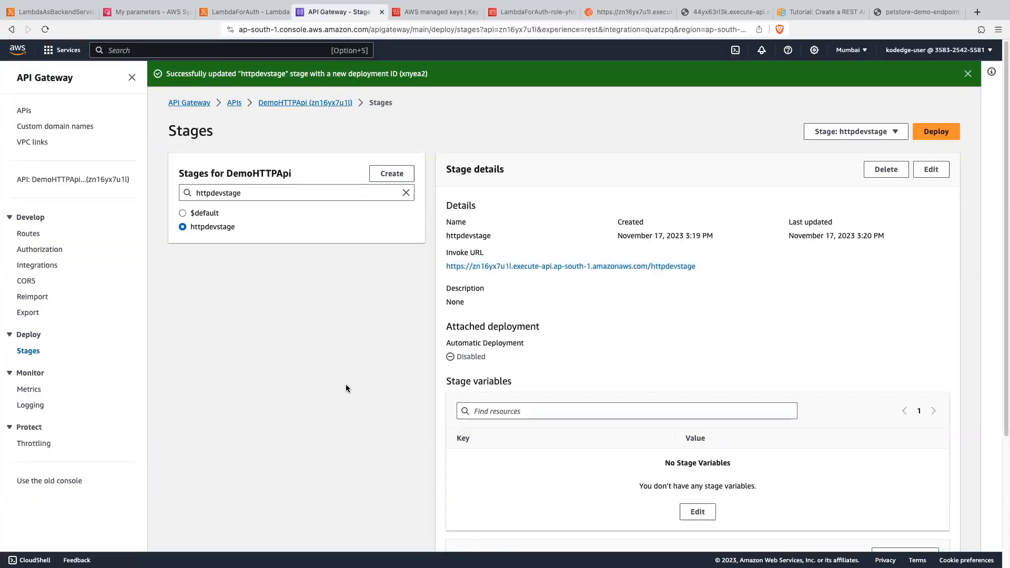
left_click(25, 235)
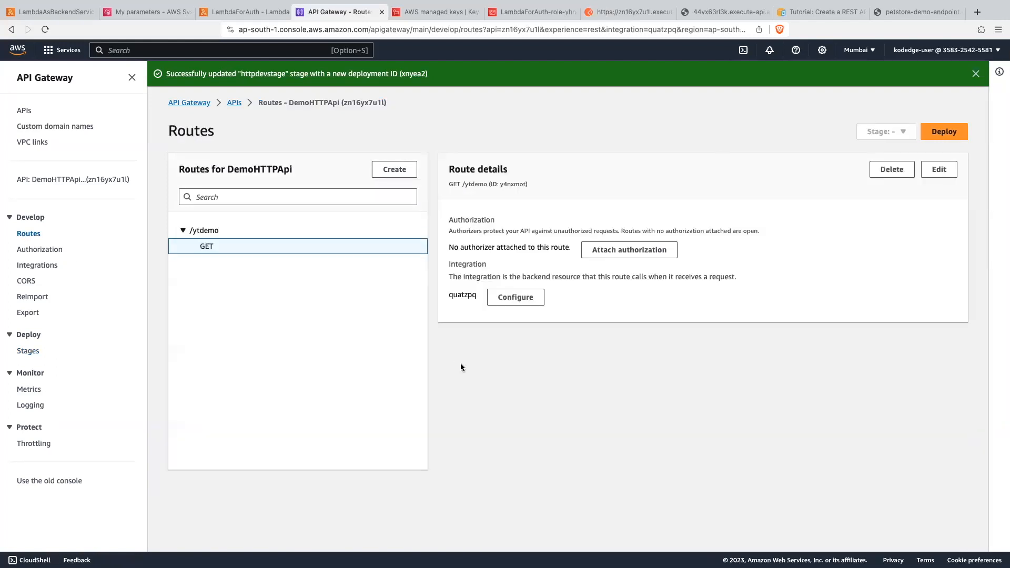
left_click(631, 254)
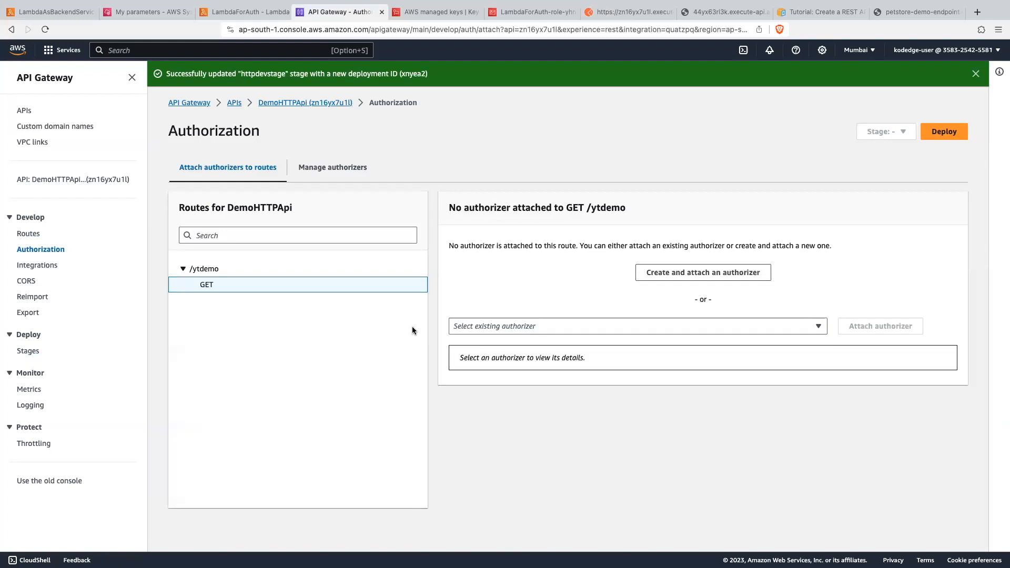
left_click(719, 274)
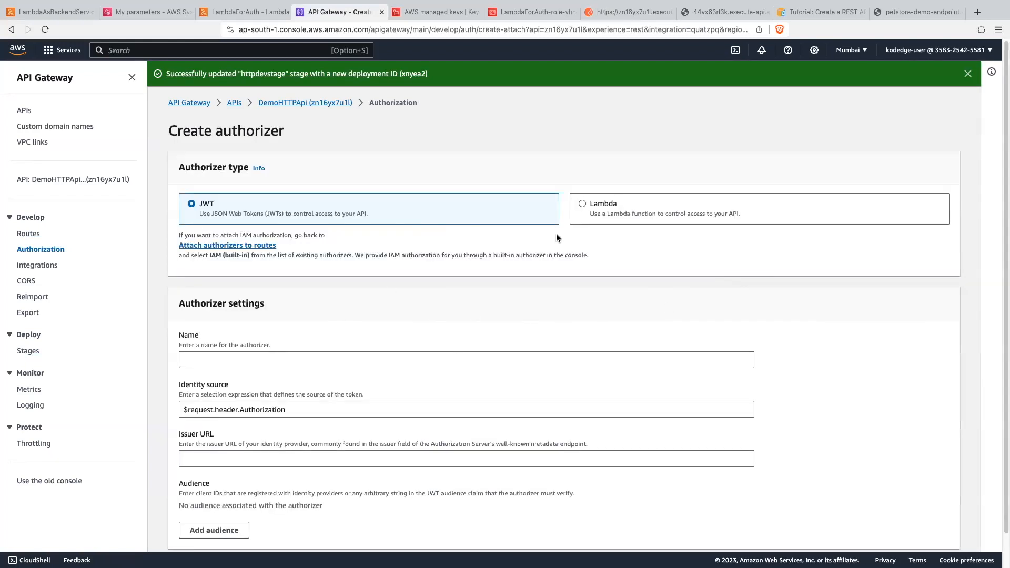
- Set the authorizer type to Lambda, name it HTTPAuth and choose the LambdaForAuth function
left_click(582, 204)
scroll(570, 280, "down", 2)
left_click(224, 289)
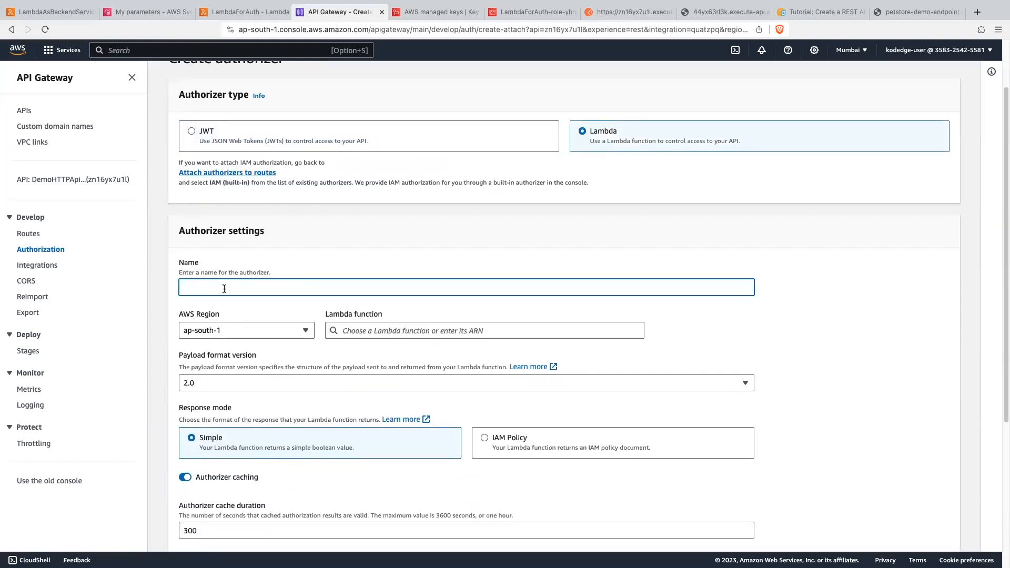
type("HTTPAuth")
scroll(251, 299, "down", 3)
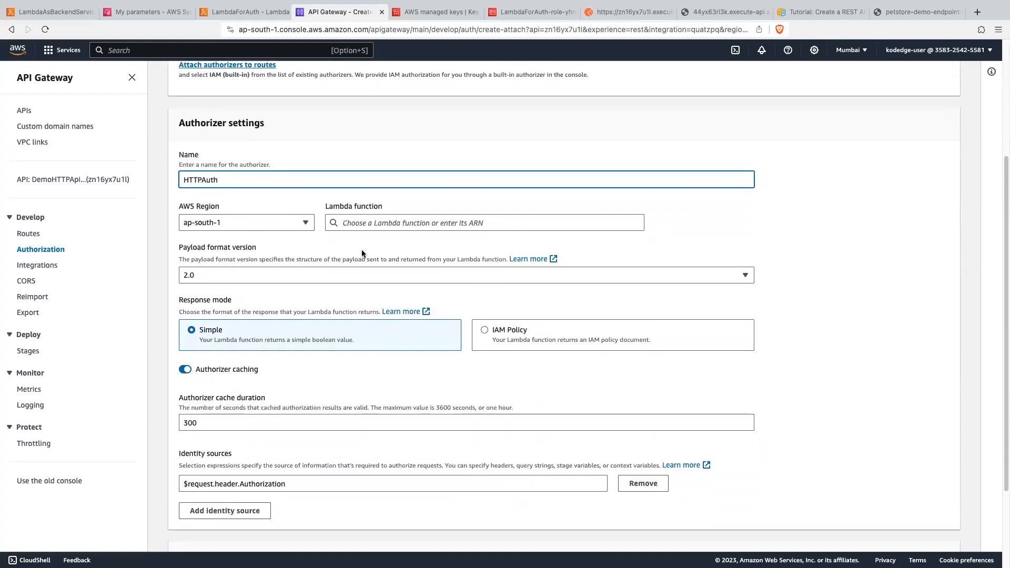
left_click(363, 223)
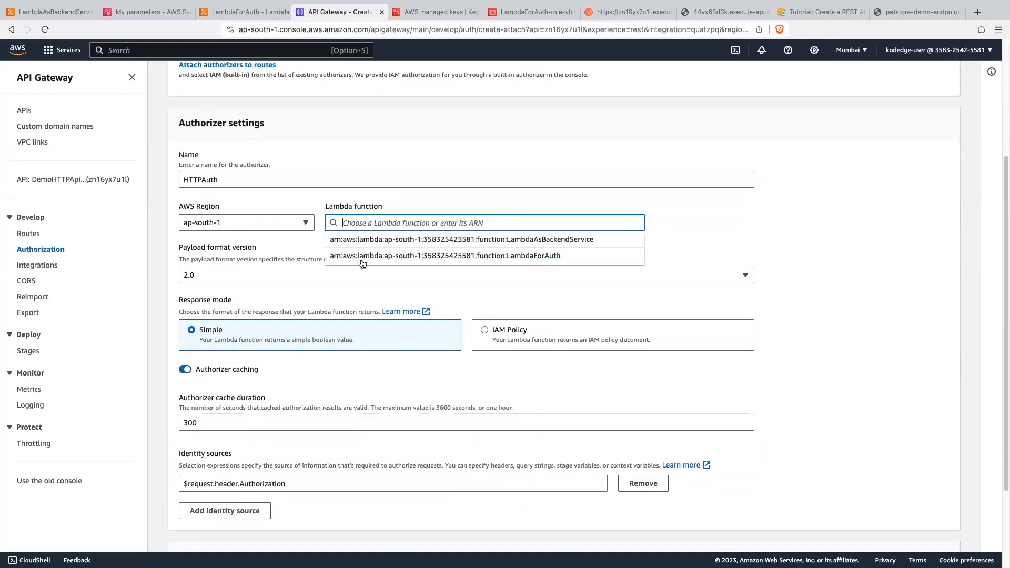
left_click(545, 256)
- Set the authorizer's response mode to IAM Policy and turn off authorizer caching
scroll(361, 343, "down", 1)
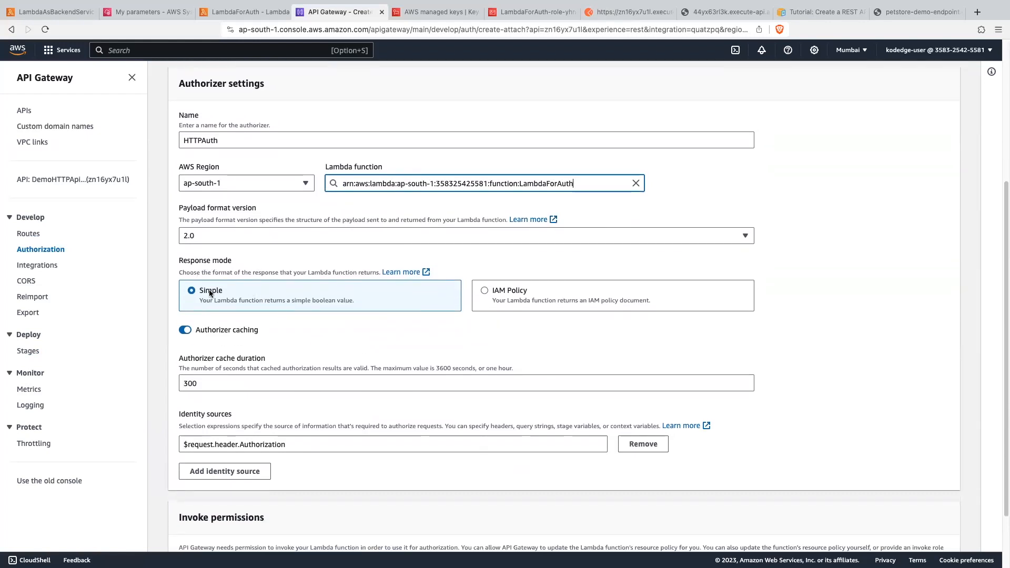
left_click(484, 291)
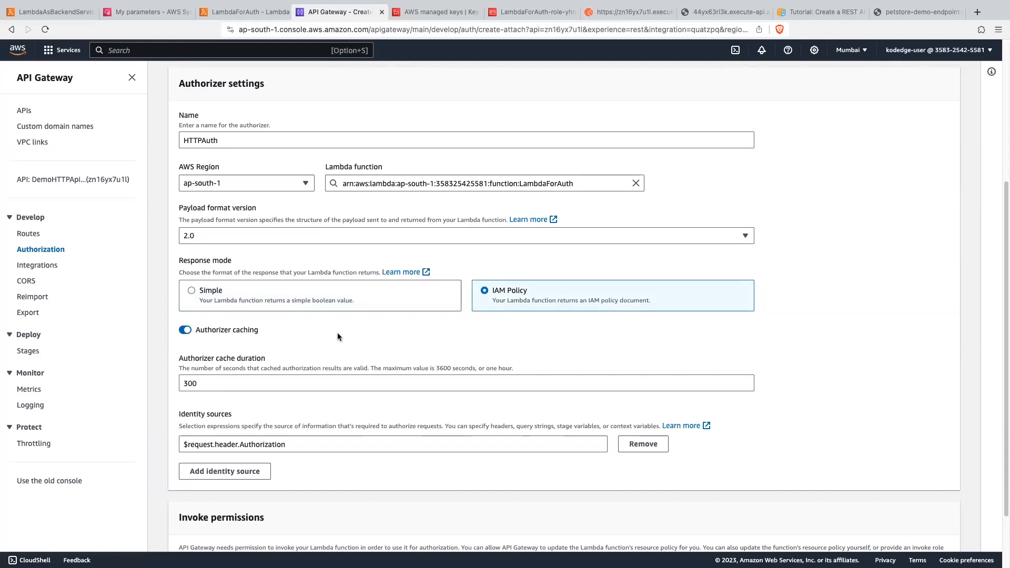
scroll(338, 337, "down", 2)
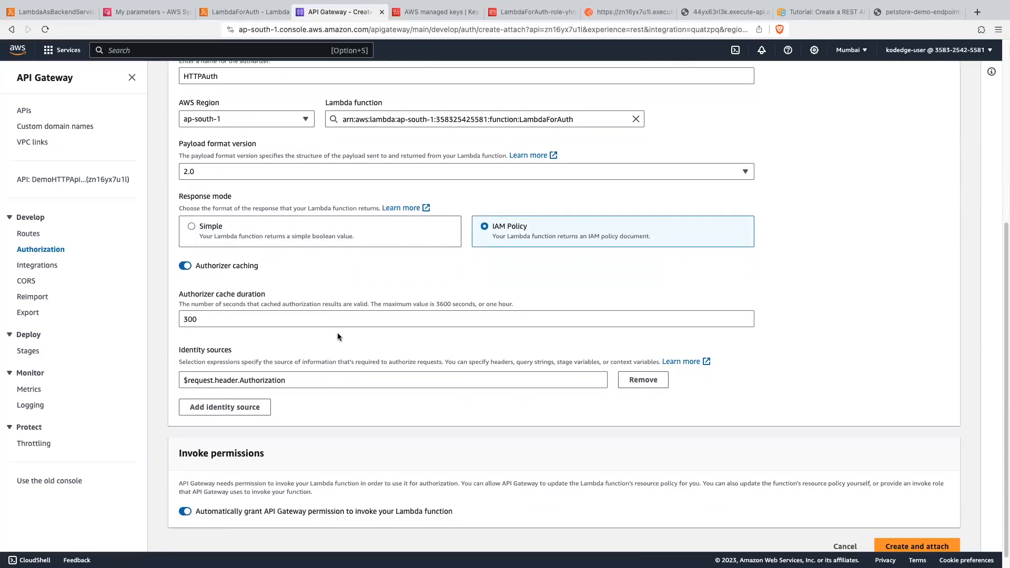
left_click(185, 265)
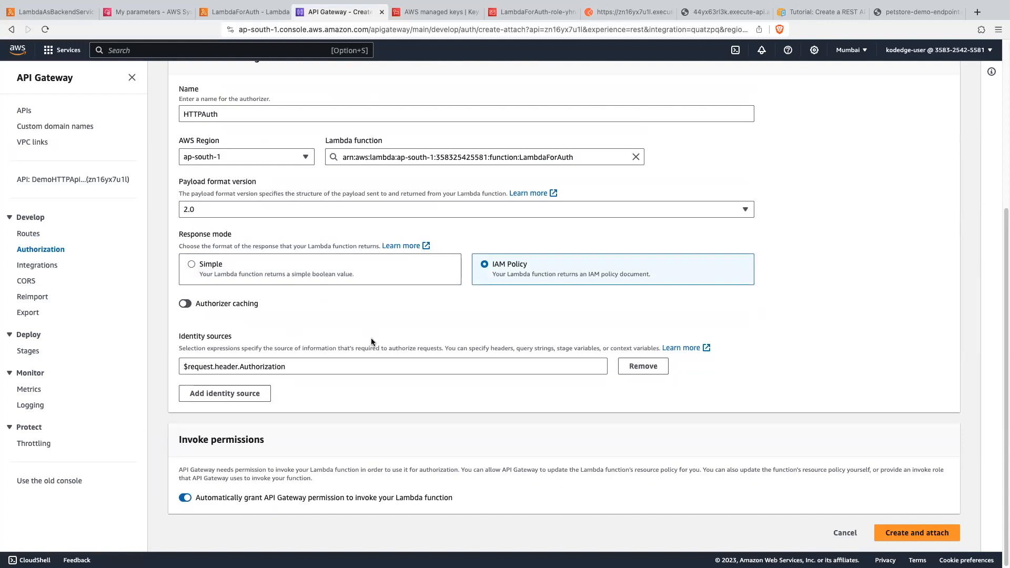
- Keep $request.header.Authorization as the identity source, and create and attach the HTTPAuth authorizer
left_click_drag(235, 337, 179, 337)
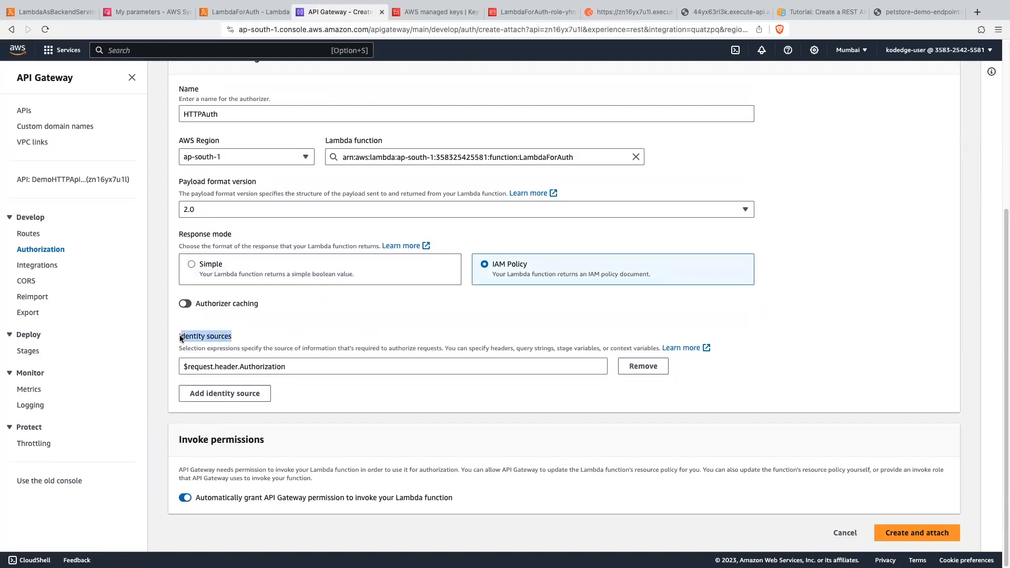
left_click(268, 366)
double_click(272, 366)
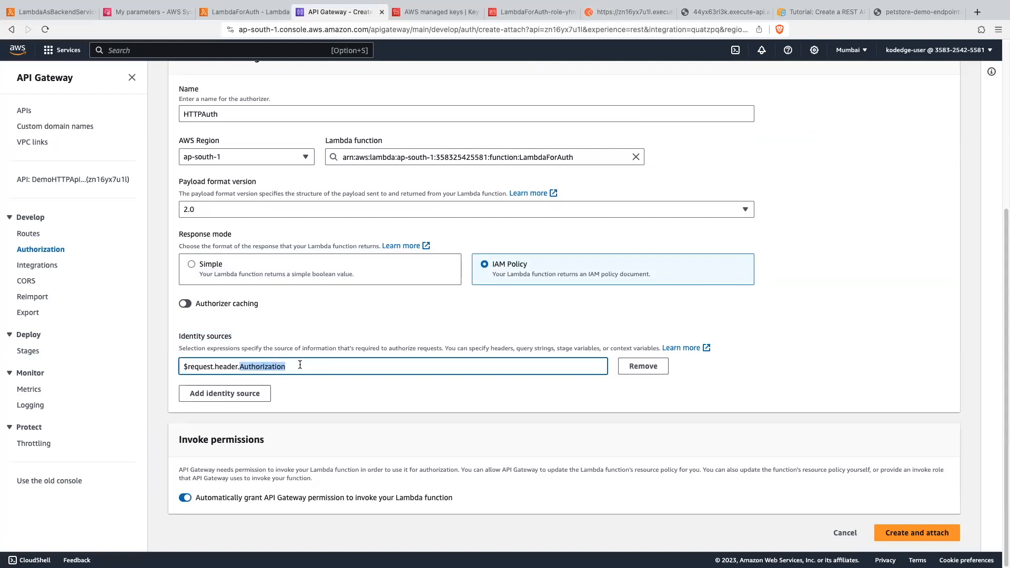
left_click(299, 364)
left_click_drag(239, 366, 286, 367)
left_click(902, 533)
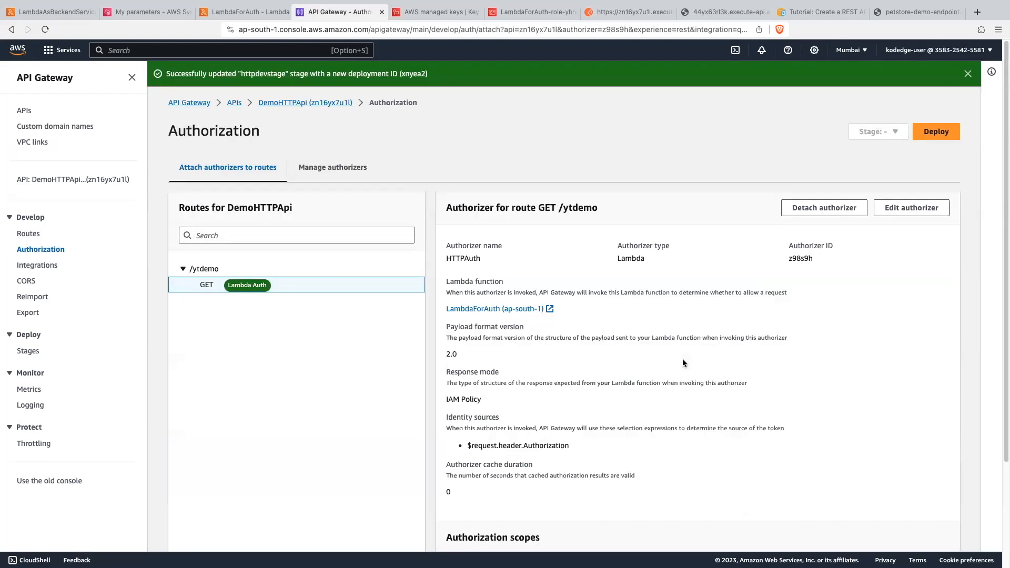
- Deploy DemoHTTPApi with the attached authorizer to the httpdevstage stage
left_click(930, 135)
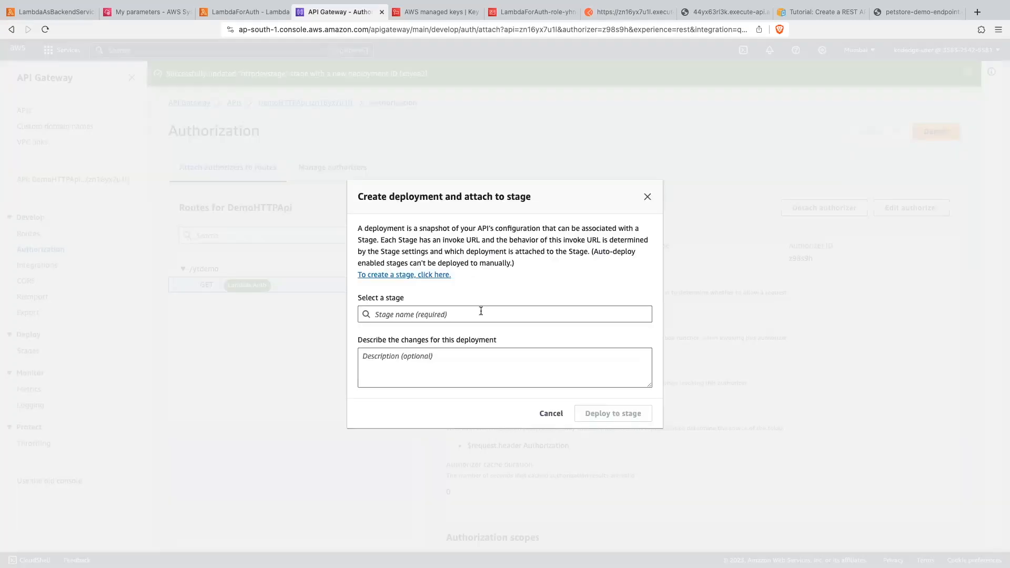
left_click(480, 312)
left_click(440, 371)
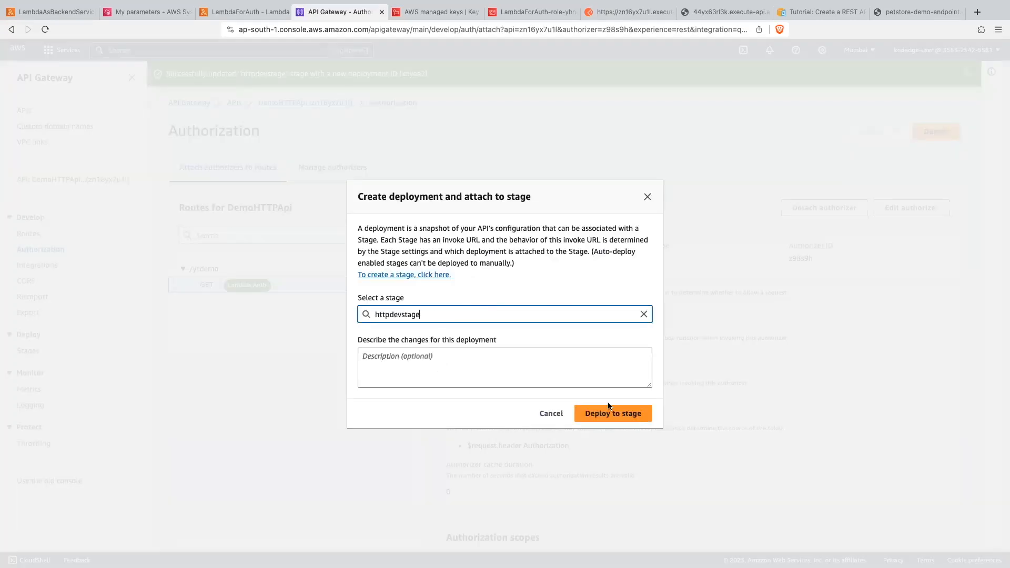
left_click(605, 414)
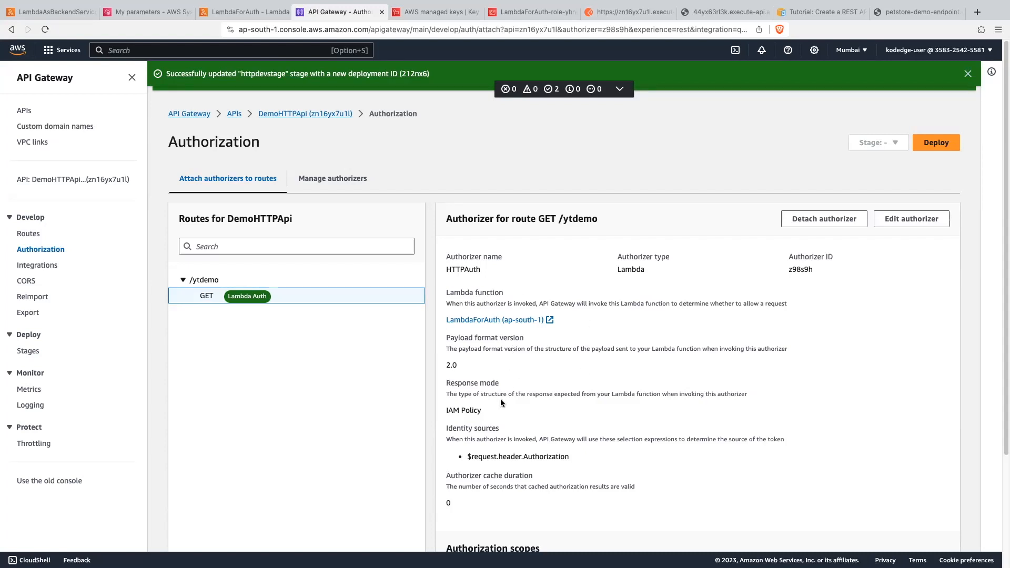
- Examine the HTTPAuth authorizer's identity source expression and switch to the LambdaForAuth function code
scroll(500, 403, "down", 5)
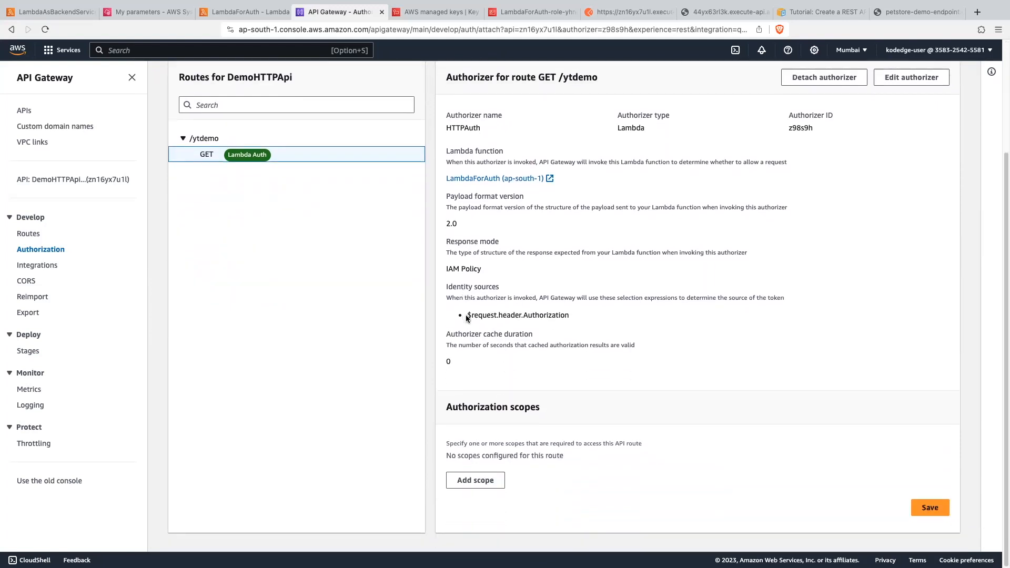
left_click_drag(466, 314, 576, 313)
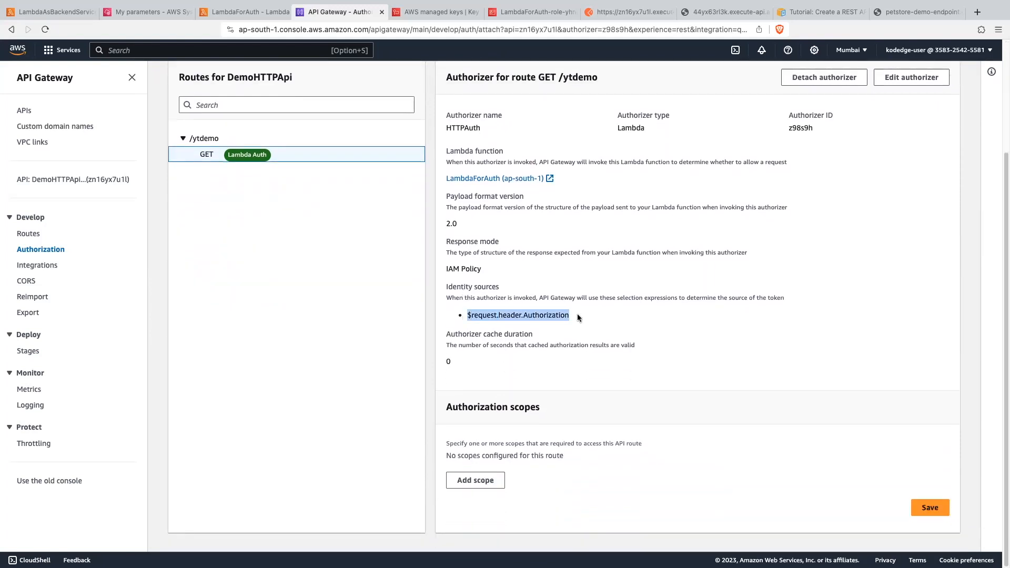
left_click(503, 315)
left_click_drag(497, 315, 593, 318)
left_click(239, 11)
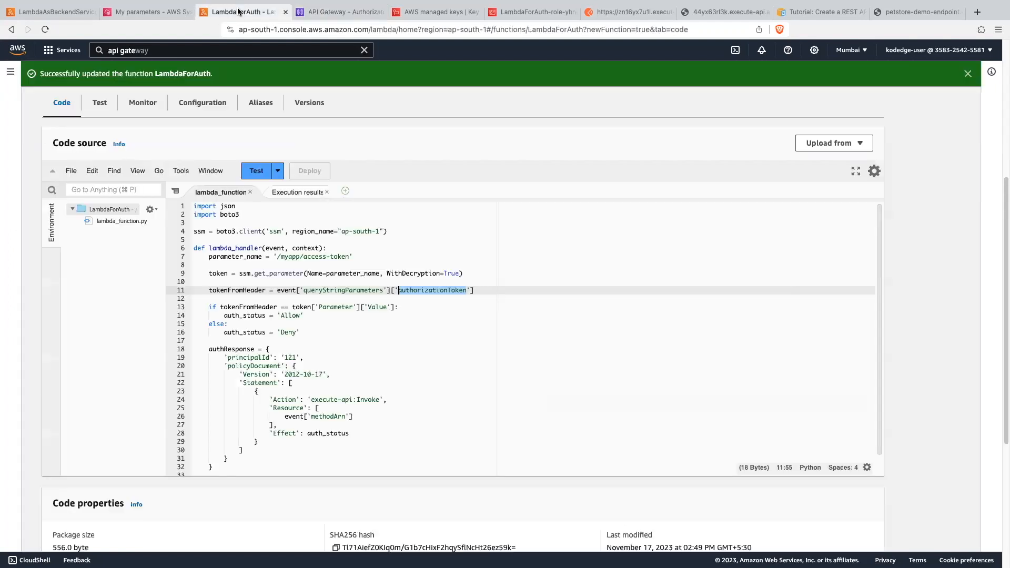
- Change the event key in the tokenFromHeader line from queryStringParameters to headers
scroll(701, 325, "down", 1)
left_click(701, 325)
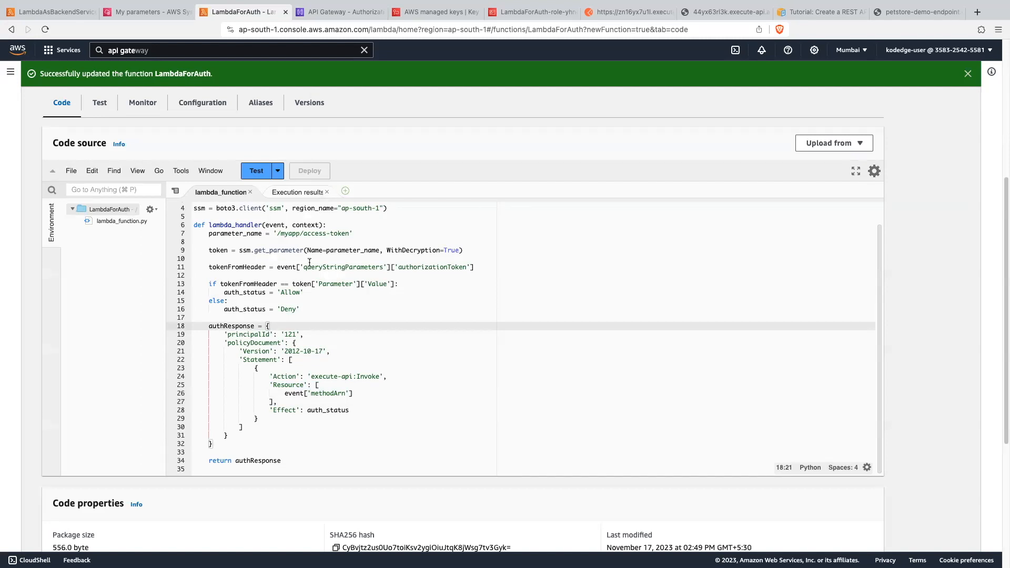
left_click_drag(274, 267, 501, 270)
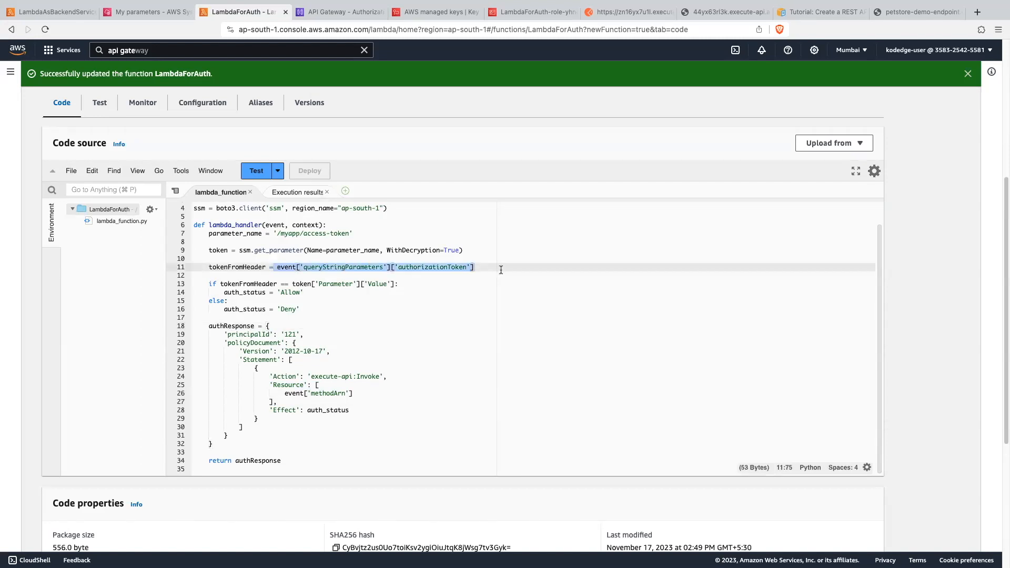
left_click_drag(264, 381, 279, 403)
left_click(360, 325)
left_click(469, 307)
double_click(352, 269)
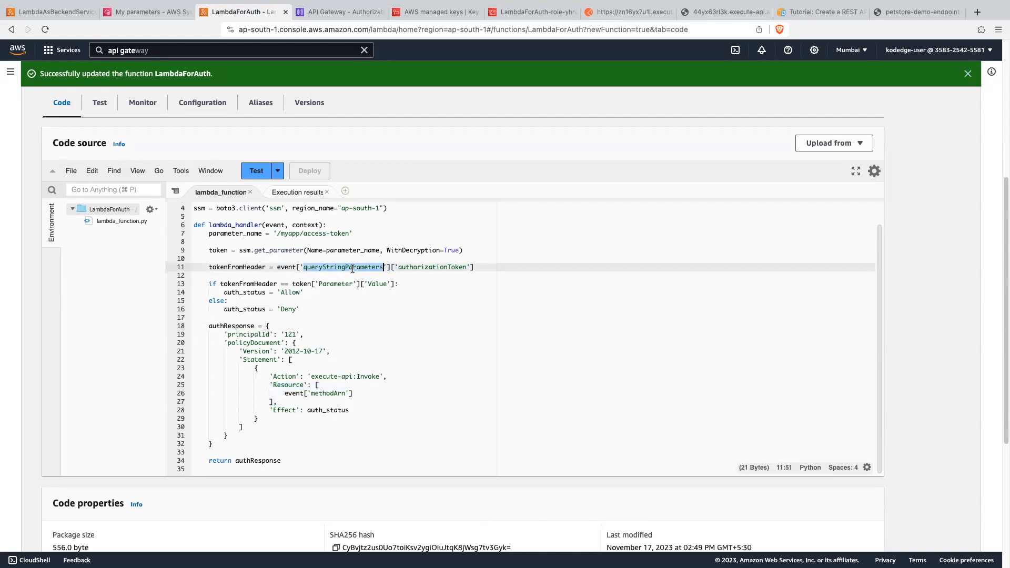
type("headers")
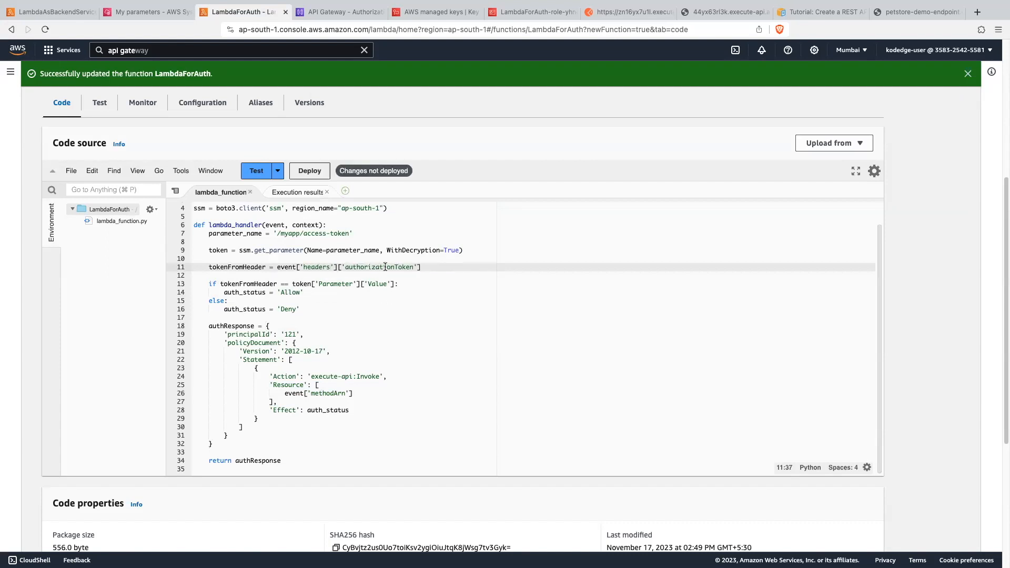
- Check the authorizer's identity source and shorten the token key in the tokenFromHeader line to 'authorization'
left_click(332, 12)
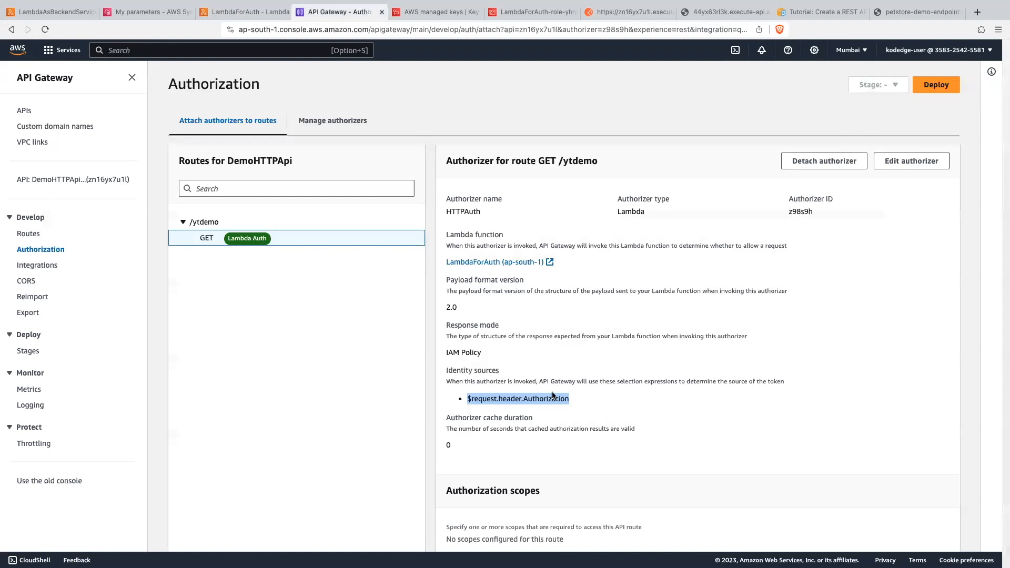
left_click(277, 14)
left_click(401, 268)
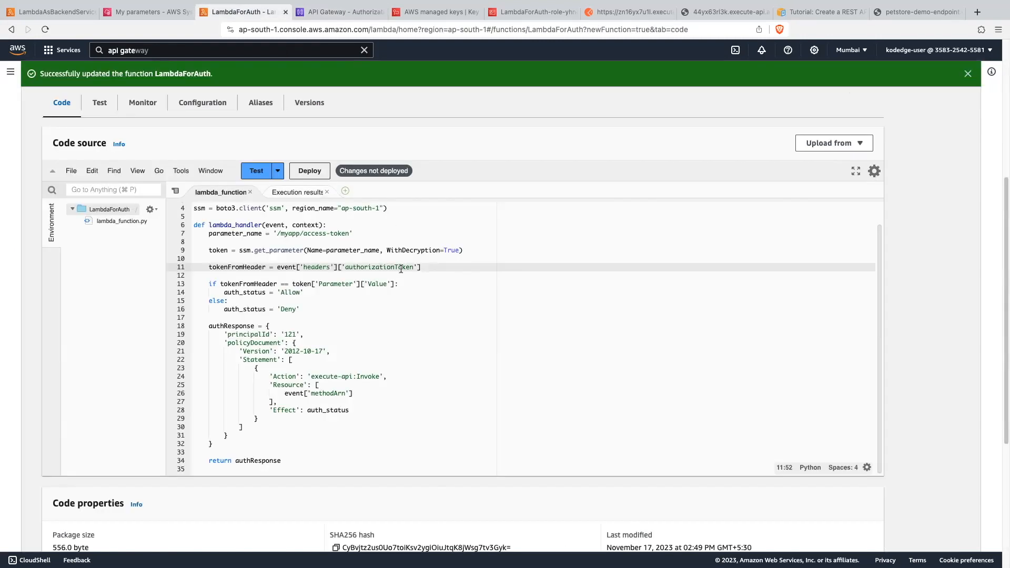
left_click_drag(394, 268, 414, 269)
key("BackSpace")
- Replace methodArn with routeArn in the policy's Resource entry and deploy the LambdaForAuth function
scroll(368, 369, "down", 1)
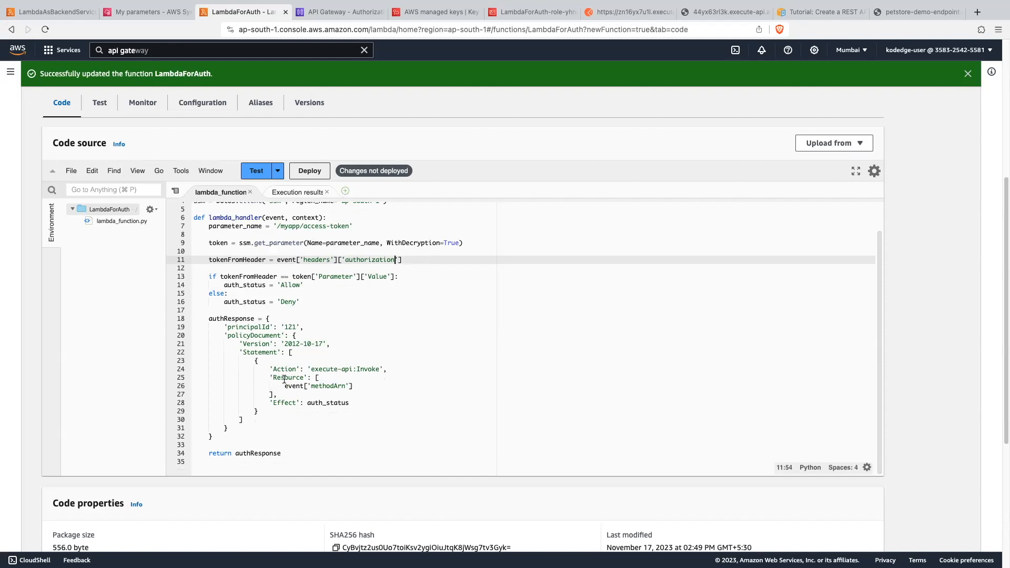
double_click(323, 386)
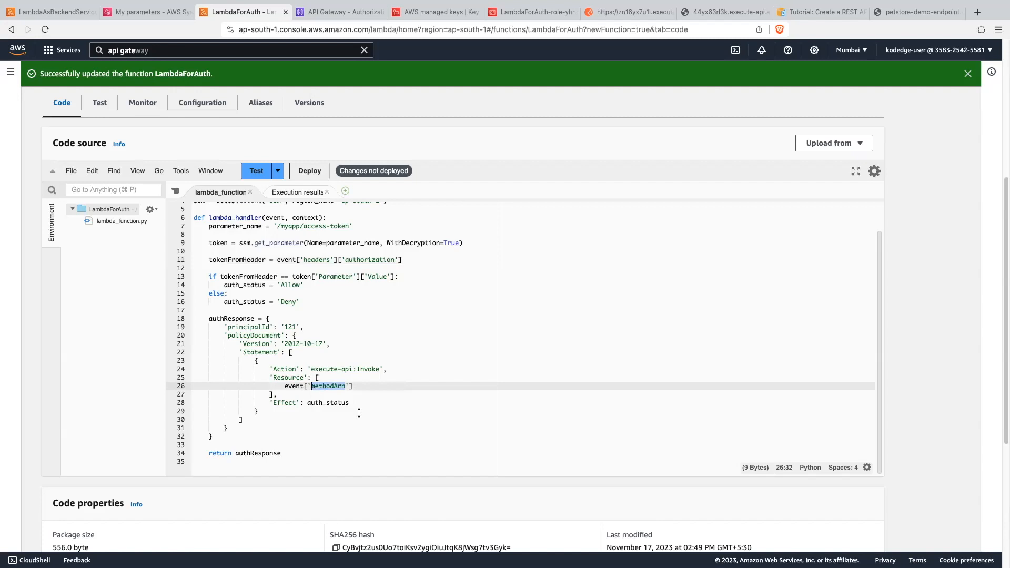
type("routeA")
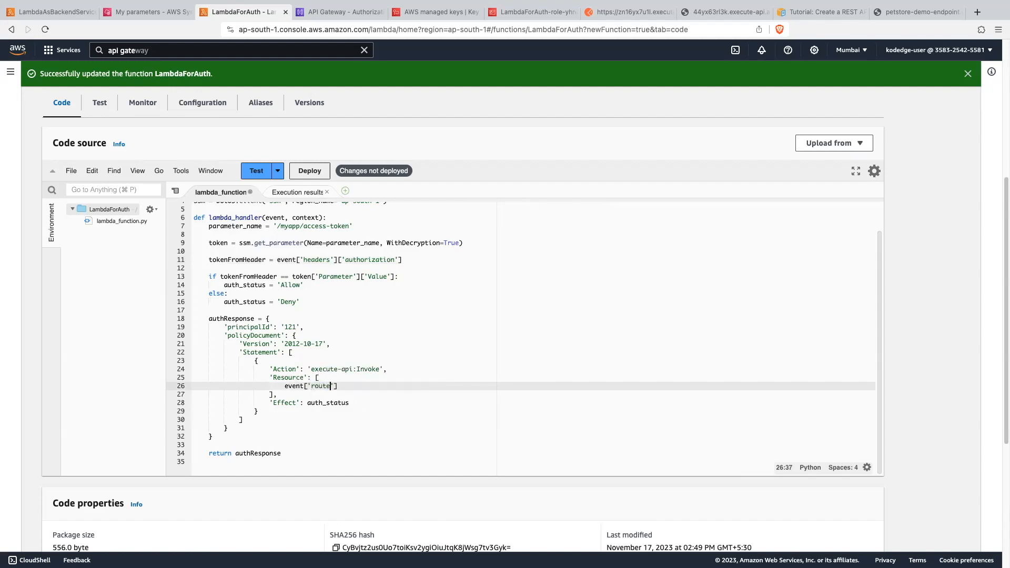
type("rn")
left_click(373, 401)
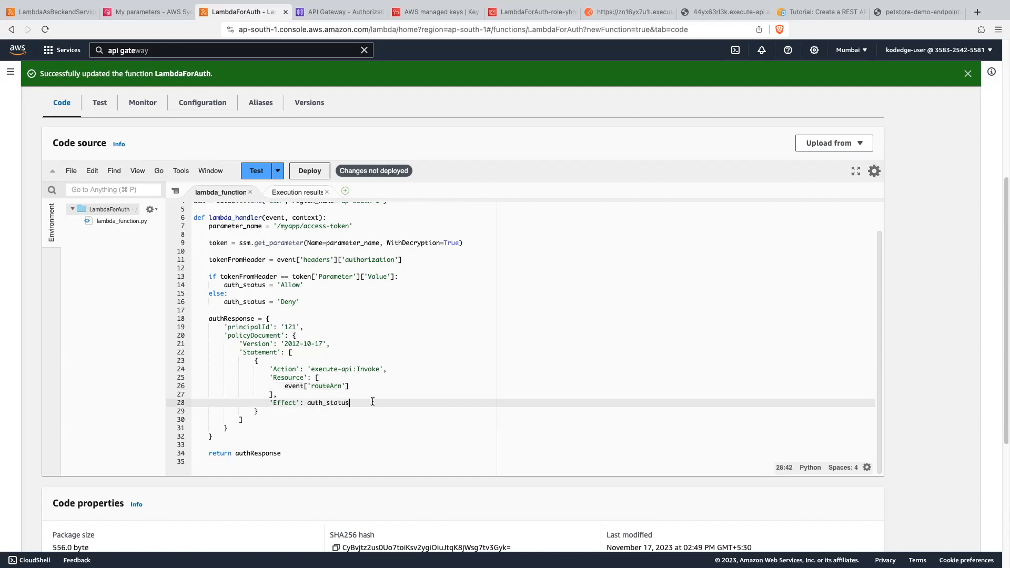
double_click(328, 387)
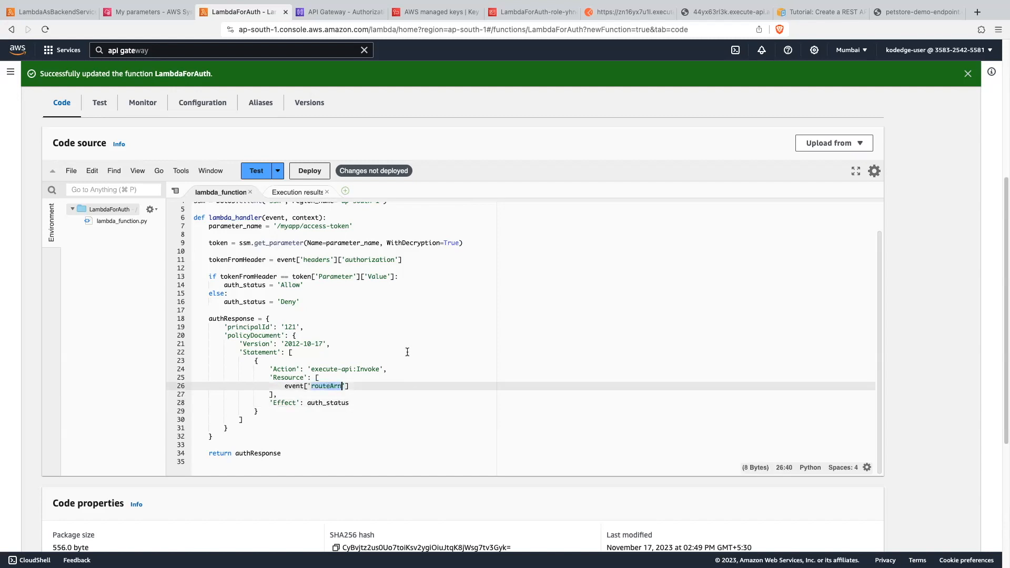
scroll(394, 337, "up", 1)
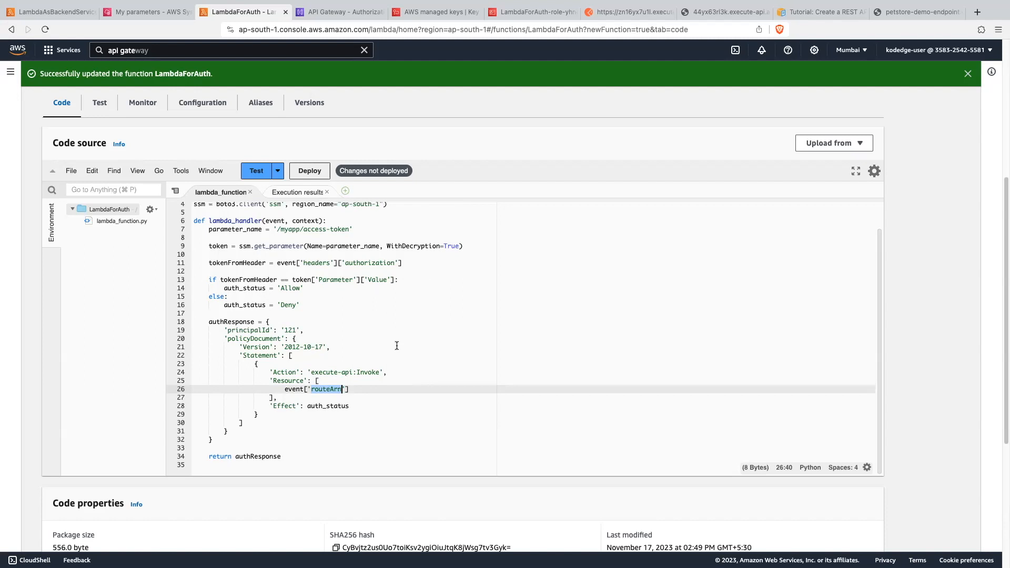
left_click(309, 171)
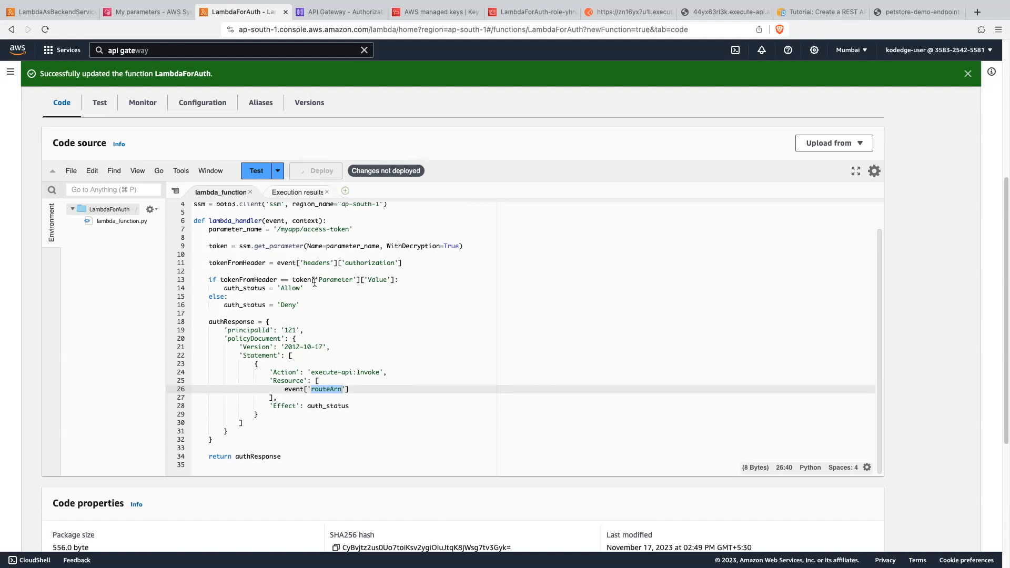
left_click(455, 306)
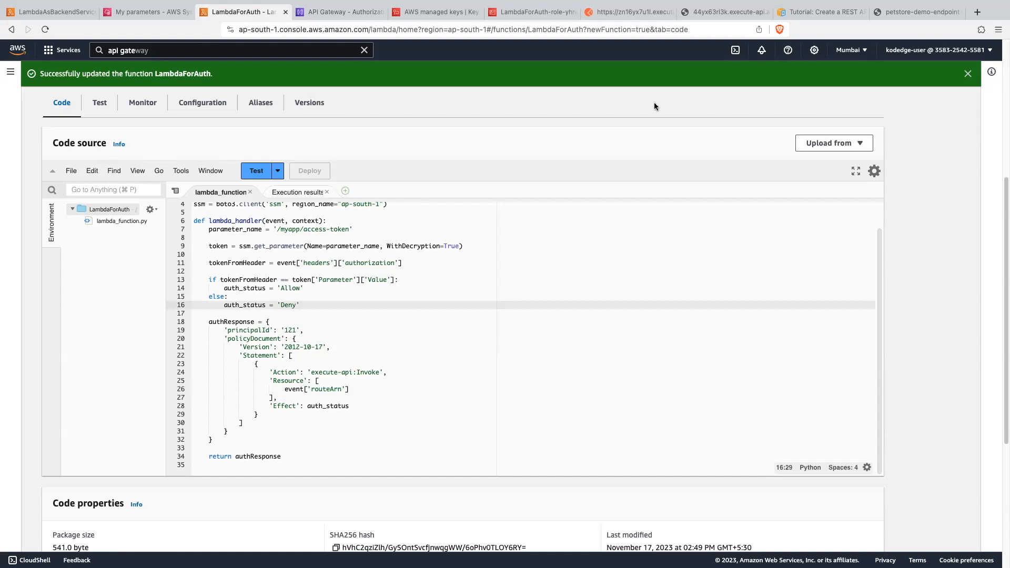
- Switch to Postman and send the GET request to /httpdevstage/ytdemo with an authorization header holding the access token
left_click(632, 14)
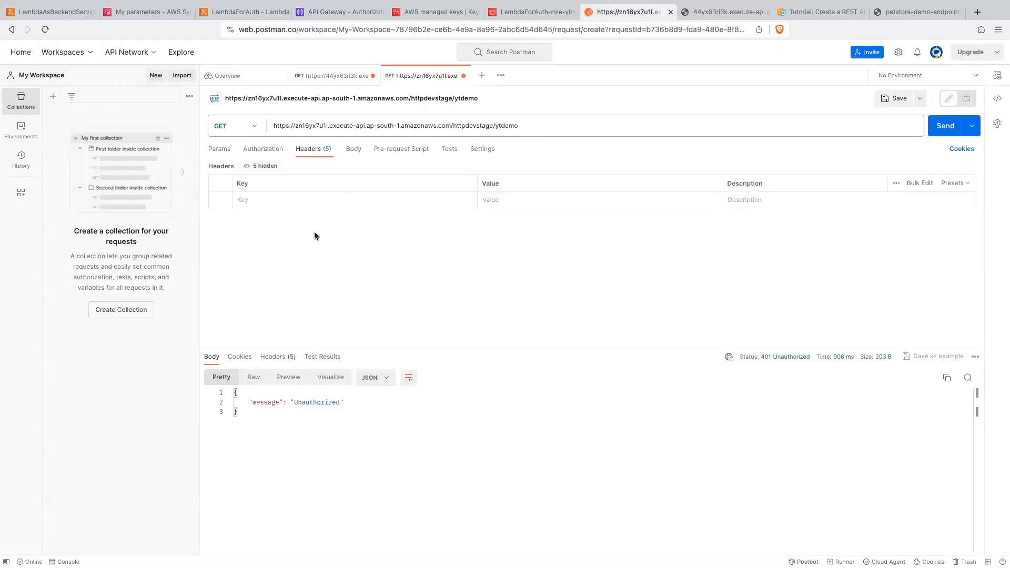
left_click(269, 197)
type("authorization")
left_click(492, 201)
type("xyz123")
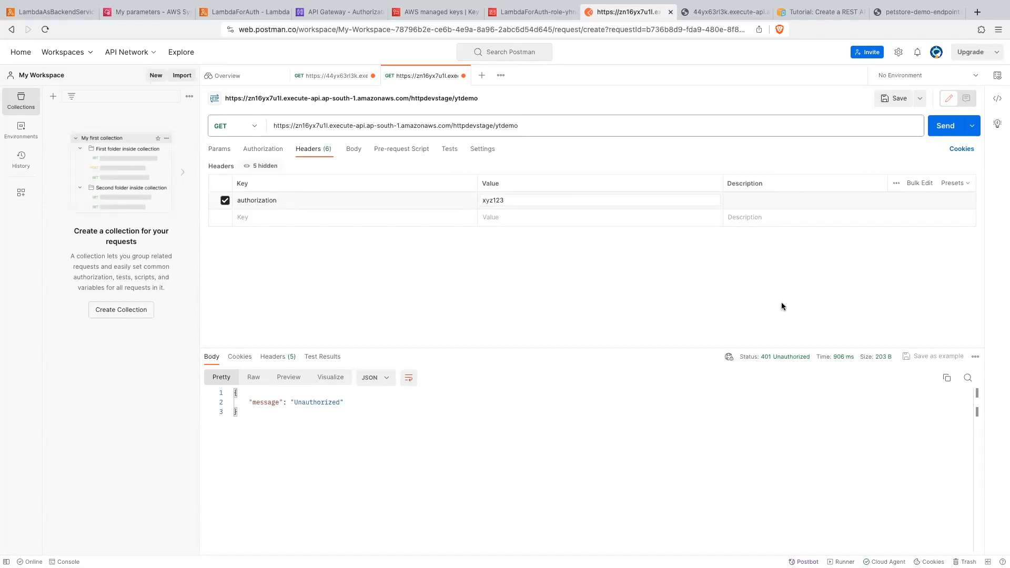
left_click(944, 126)
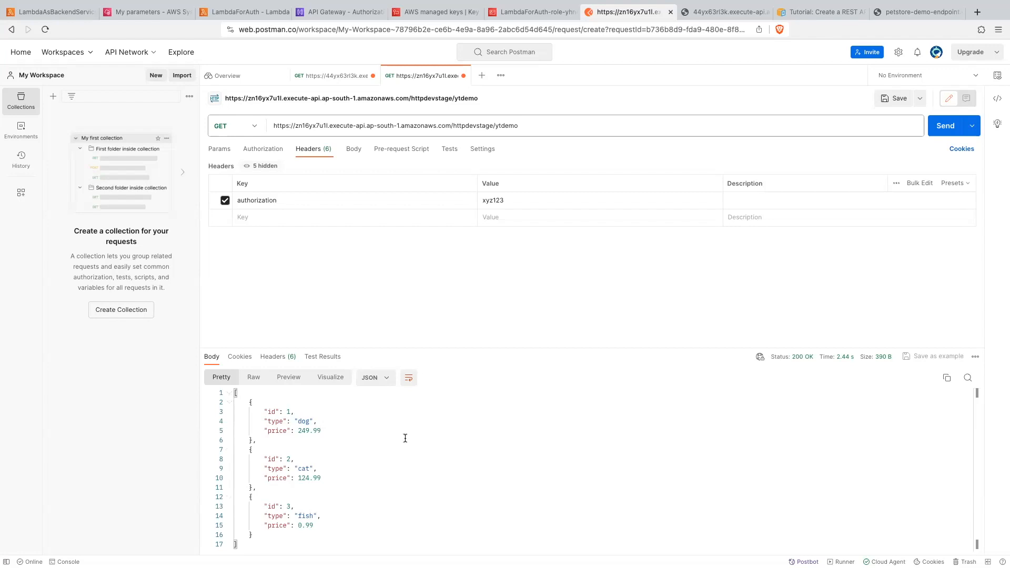
- Edit the HTTPAuth authorizer in API Gateway to use the Simple response mode and save it
left_click(341, 13)
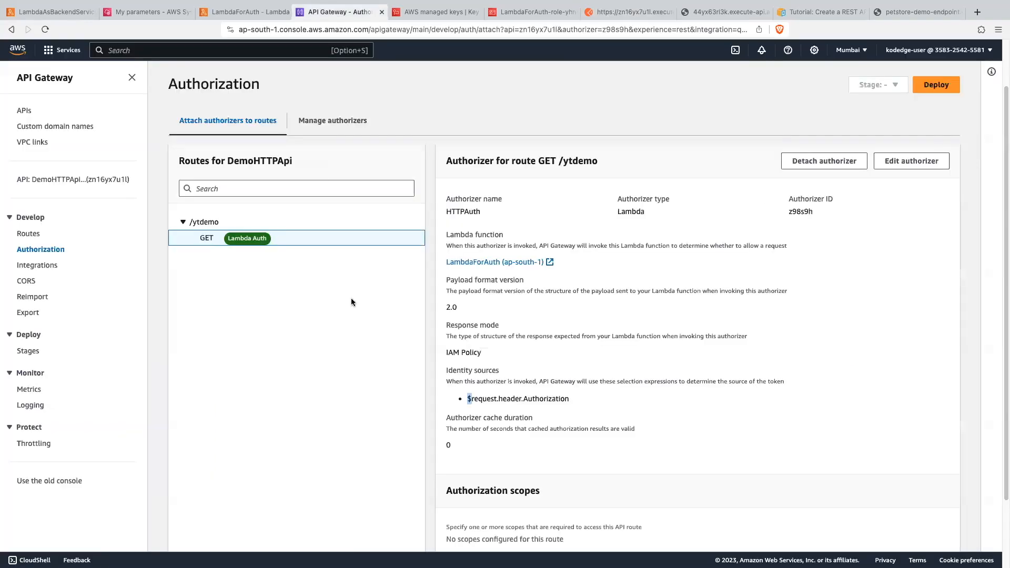
left_click(915, 162)
scroll(422, 431, "down", 4)
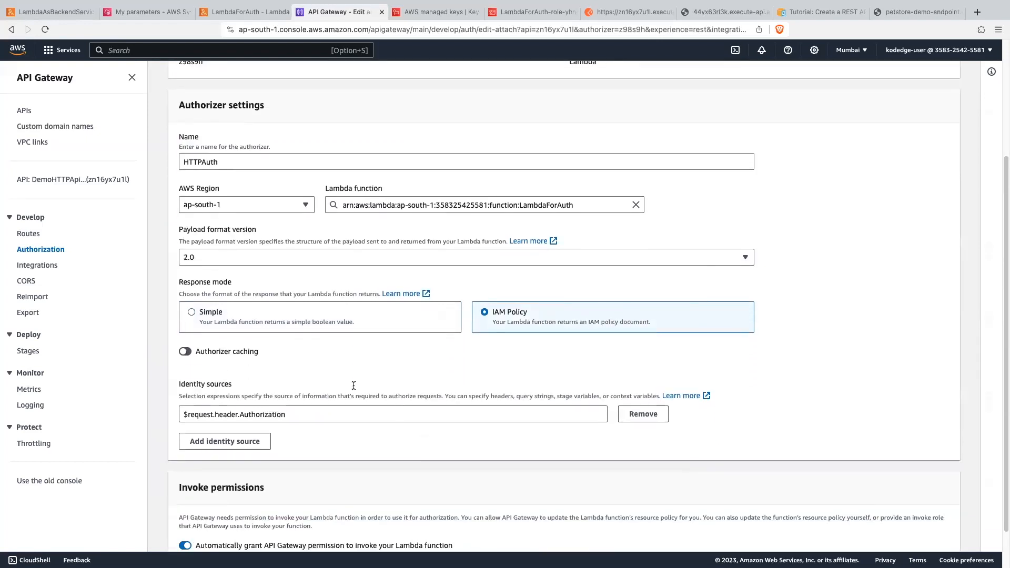
left_click(192, 312)
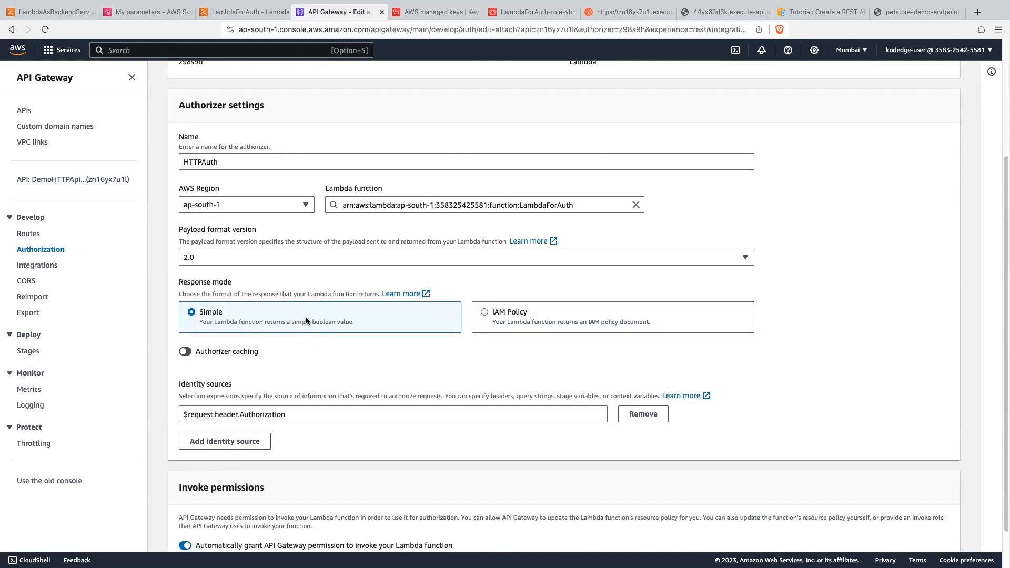
scroll(339, 359, "down", 2)
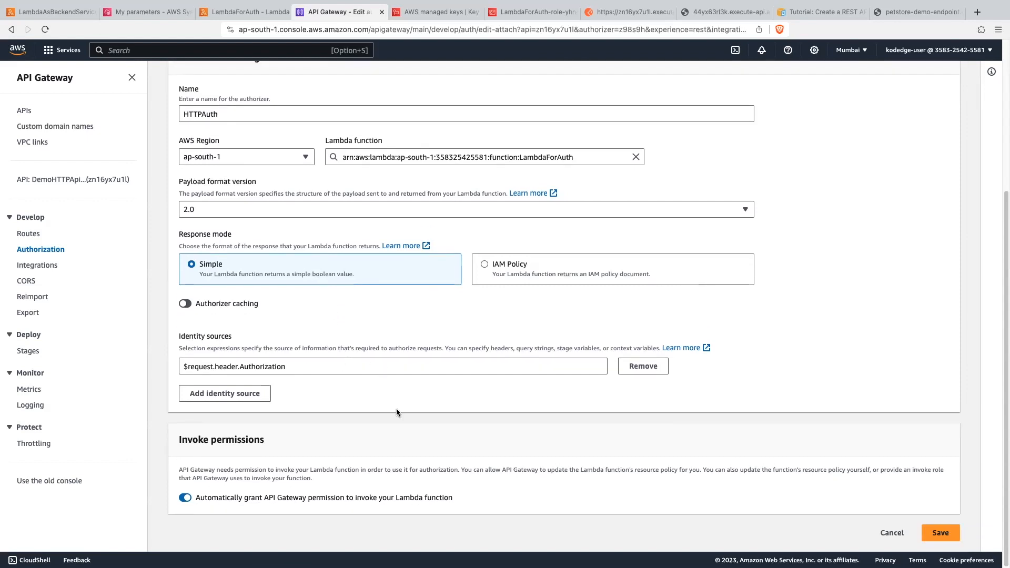
left_click(937, 533)
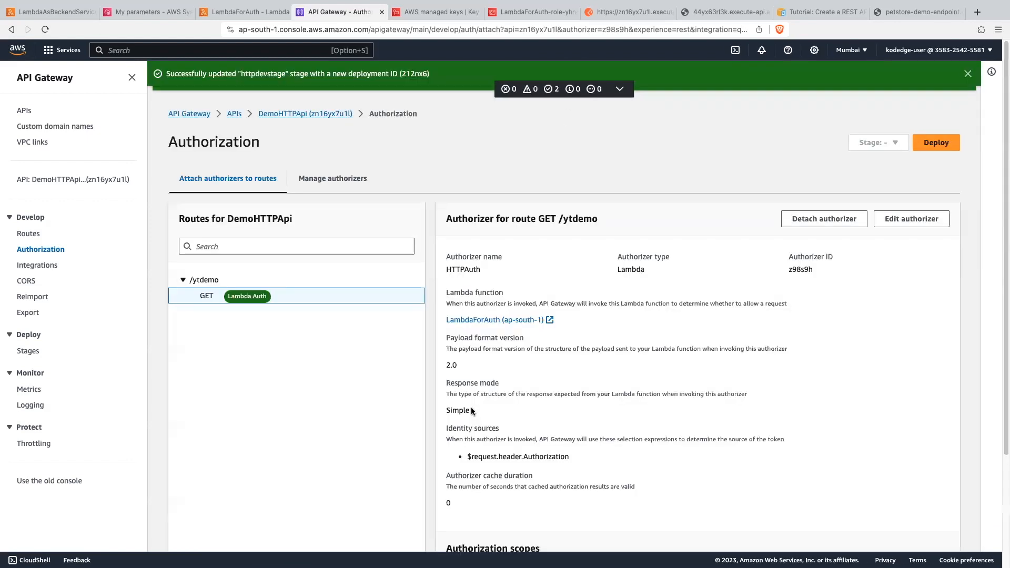
- Deploy DemoHTTPApi with the updated authorizer to the httpdevstage stage
left_click(942, 149)
left_click(412, 314)
left_click(410, 360)
left_click(605, 413)
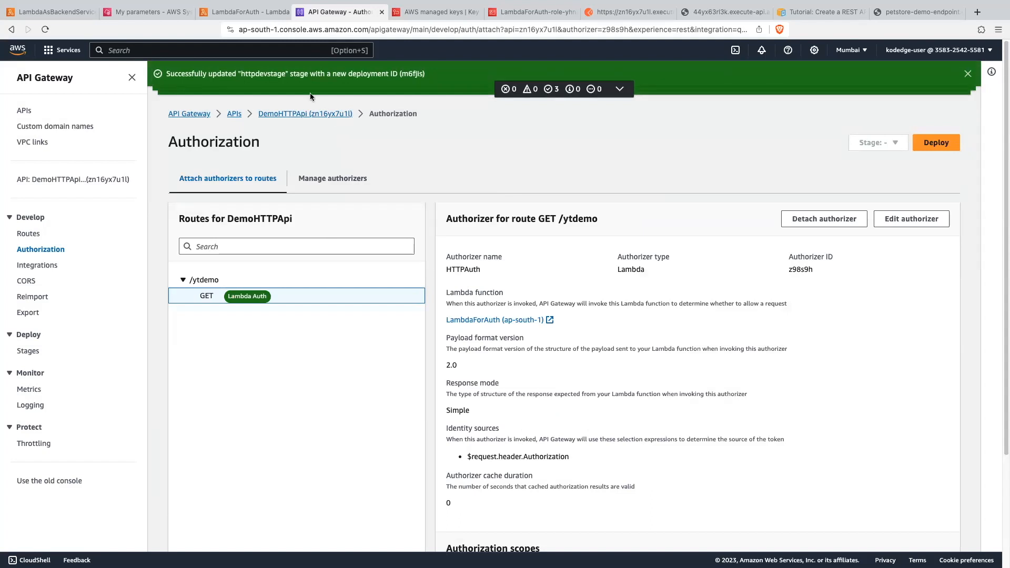
- Replace the policy contents of authResponse in the LambdaForAuth code with 'isAuthorized': auth_status
left_click(247, 12)
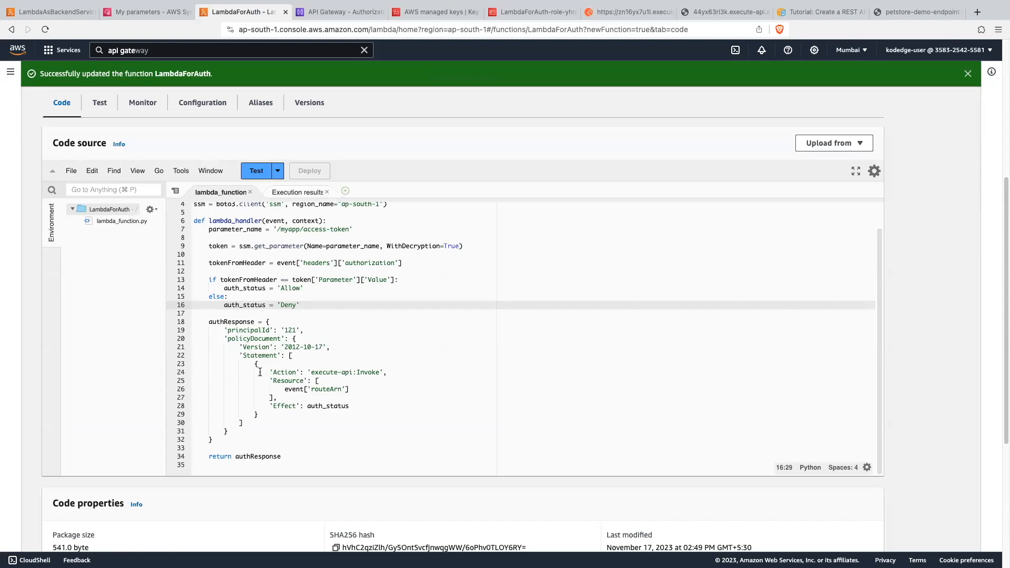
left_click_drag(221, 330, 247, 430)
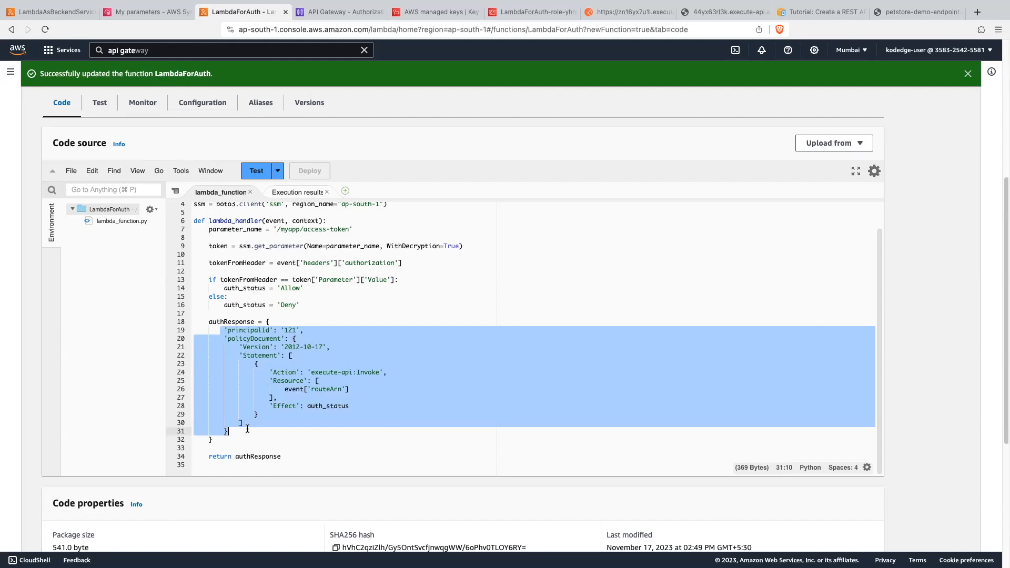
type("'isAuthorized': auth_status")
left_click(321, 296)
- Set auth_status to the boolean True when the token matches and to False in the else branch
left_click(243, 288)
left_click_drag(275, 288, 311, 289)
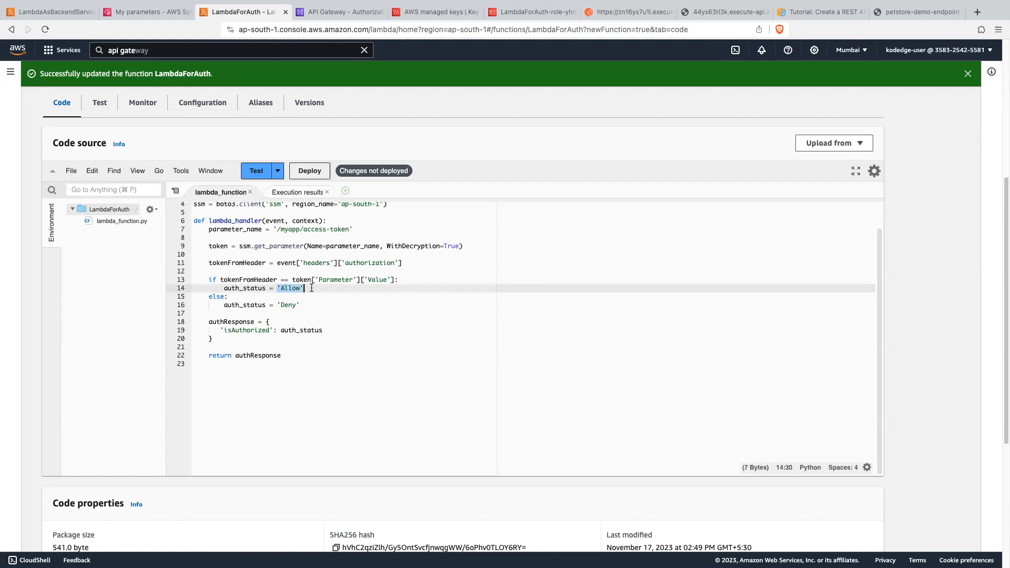
type("True")
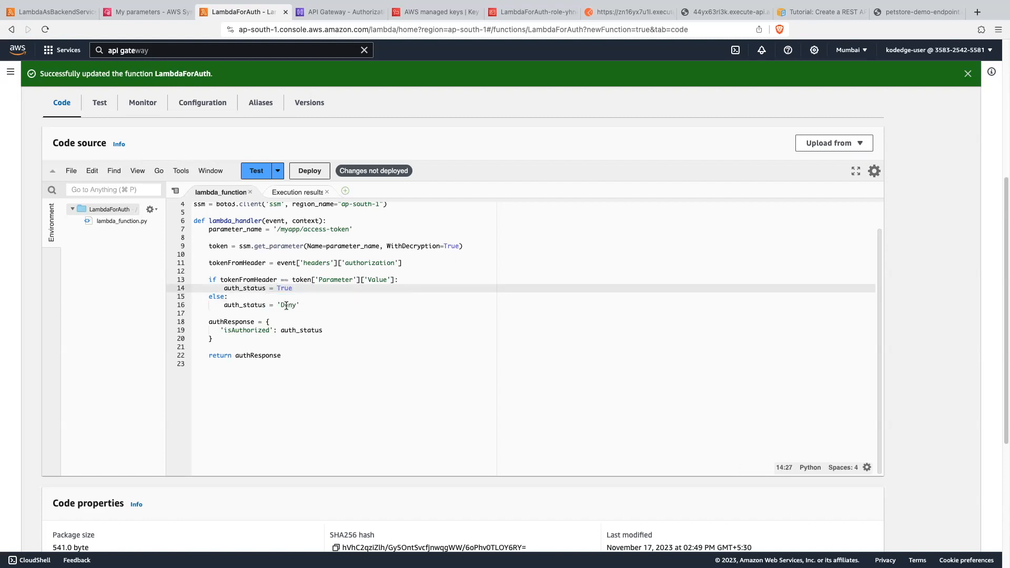
left_click_drag(278, 305, 302, 305)
type("F")
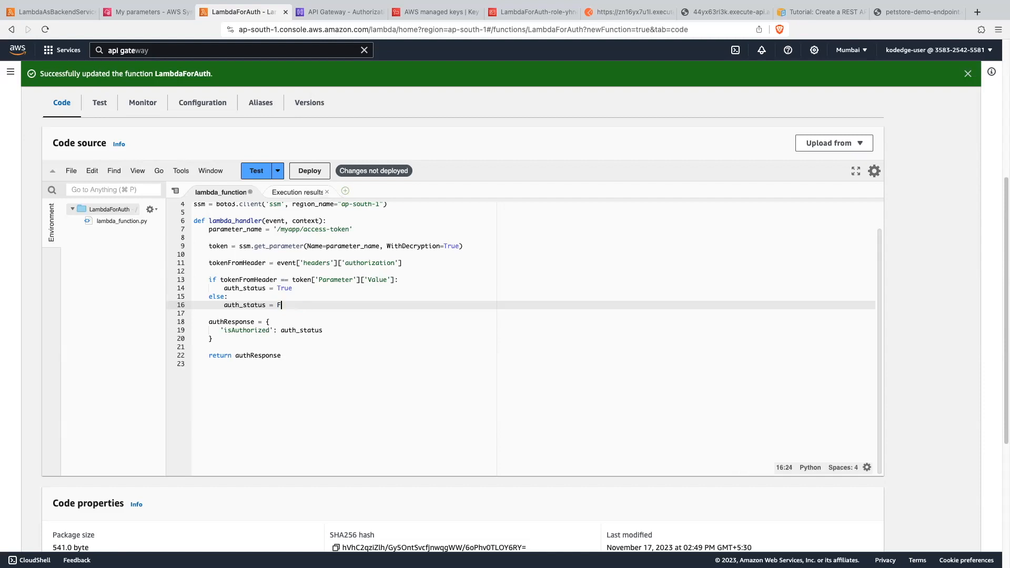
type("alse")
left_click(375, 318)
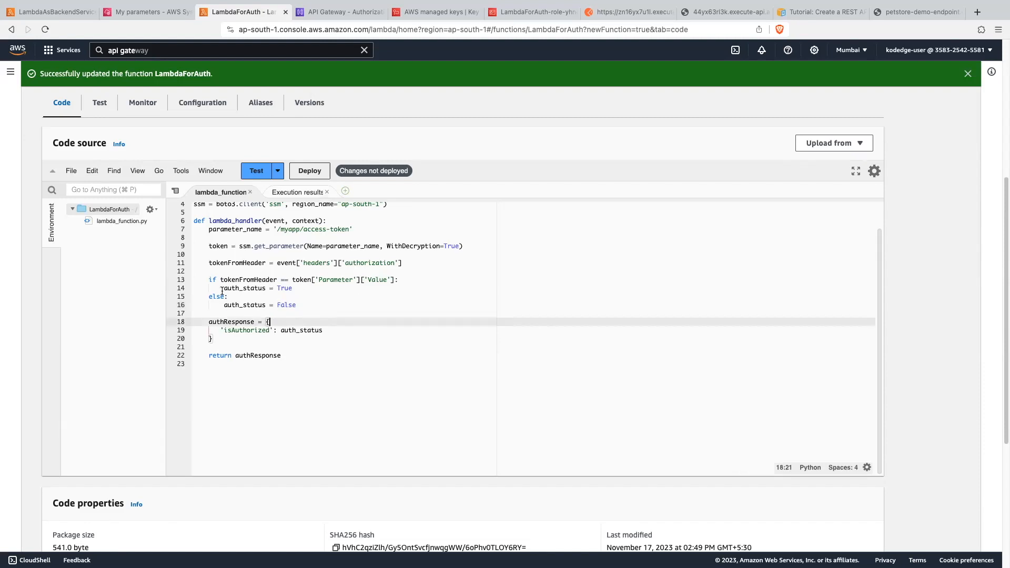
- Review the token check's True and False branches, deploy LambdaForAuth, and switch to the ytdemo request in Postman
left_click_drag(219, 280, 398, 280)
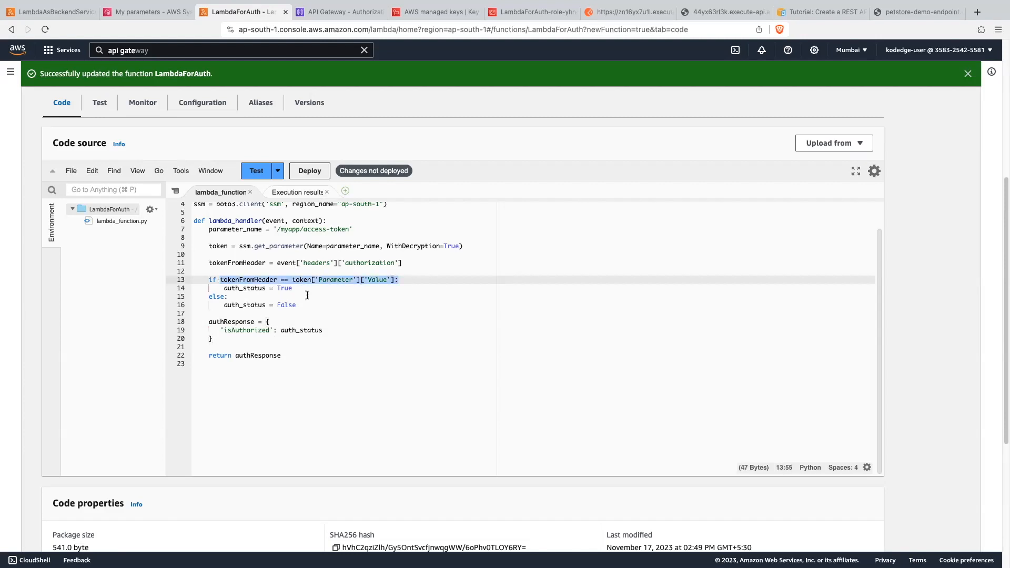
double_click(282, 288)
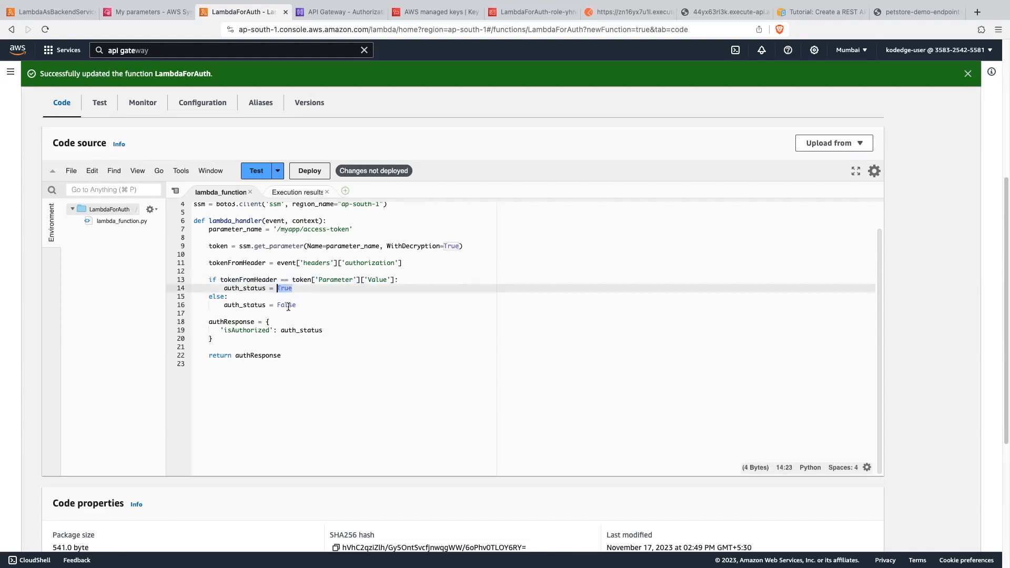
left_click(284, 305)
double_click(284, 306)
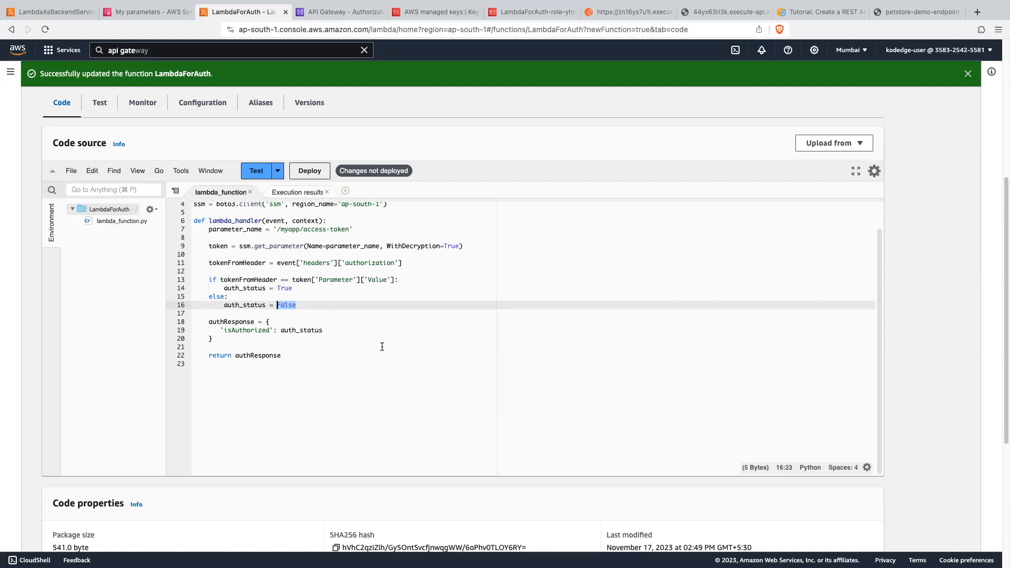
left_click(339, 358)
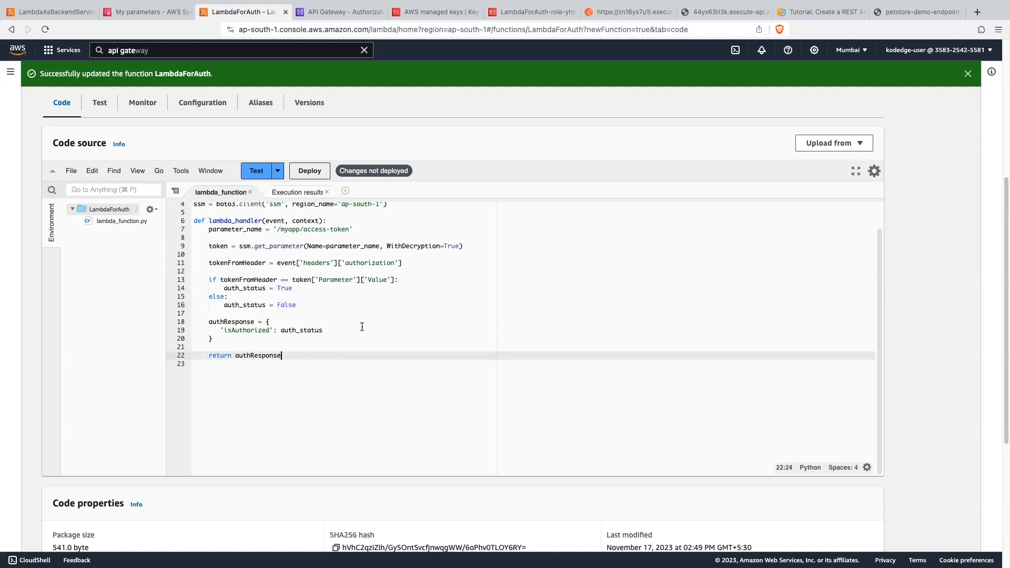
left_click(314, 171)
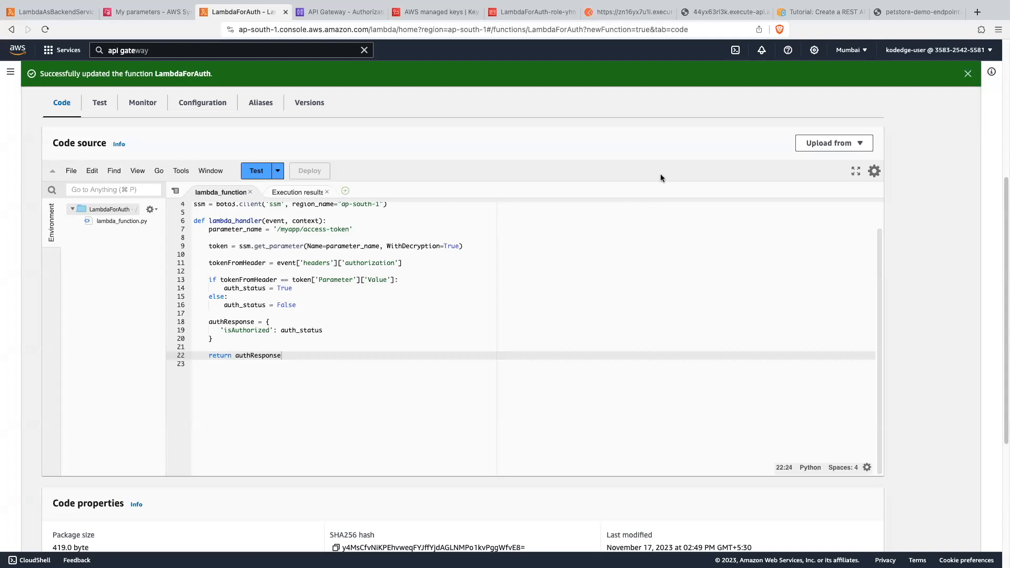
left_click(628, 11)
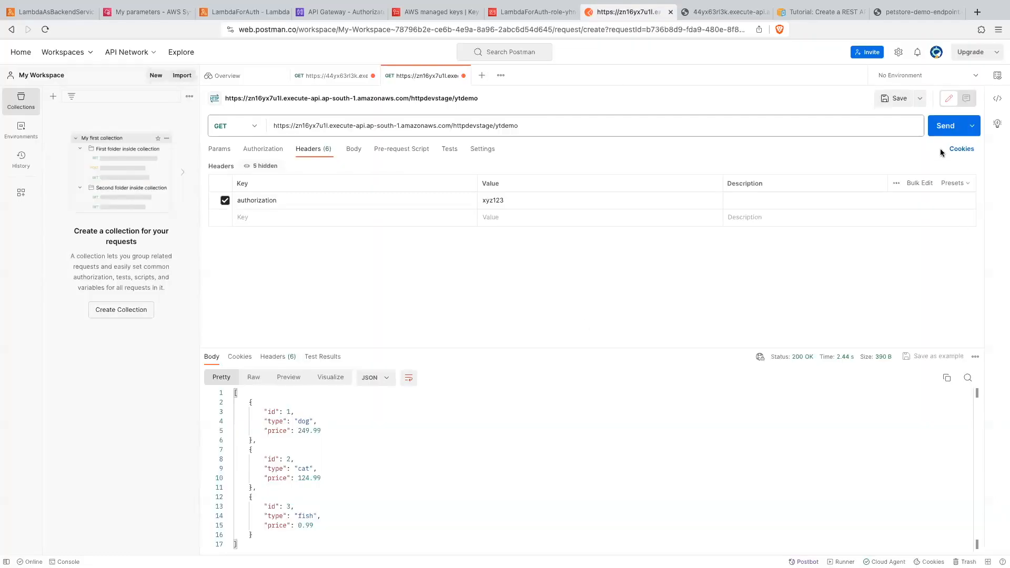
- Send the GET ytdemo request with its authorization header, and inspect the getdata request's headers and authorizationToken query parameter for comparison
left_click(939, 133)
left_click(337, 80)
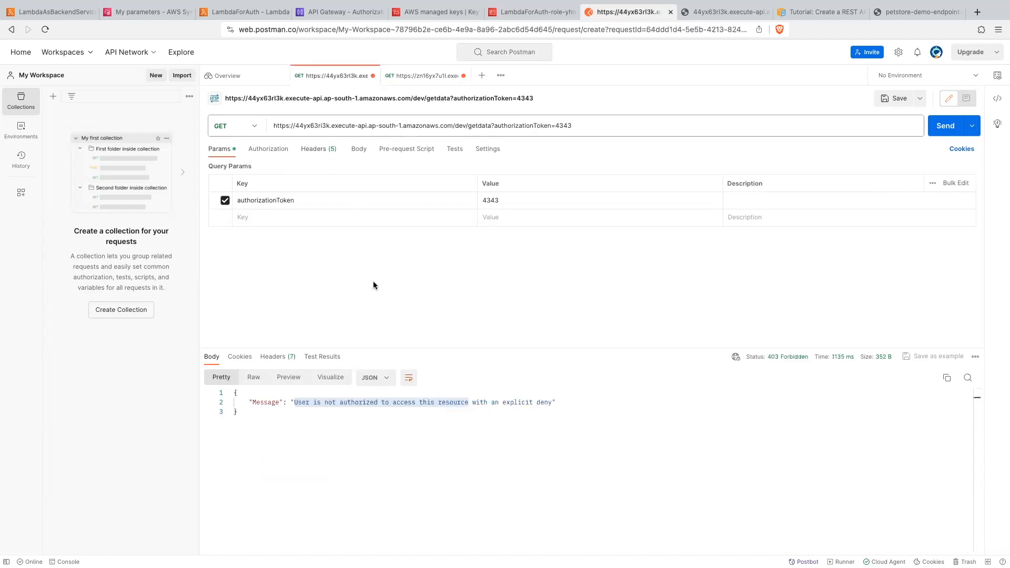
left_click(325, 151)
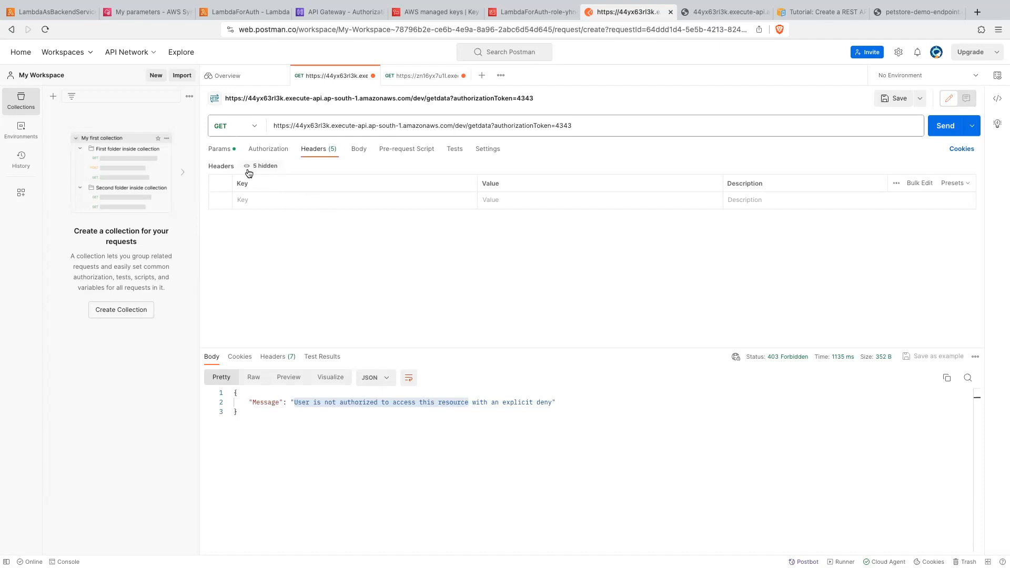
left_click(225, 151)
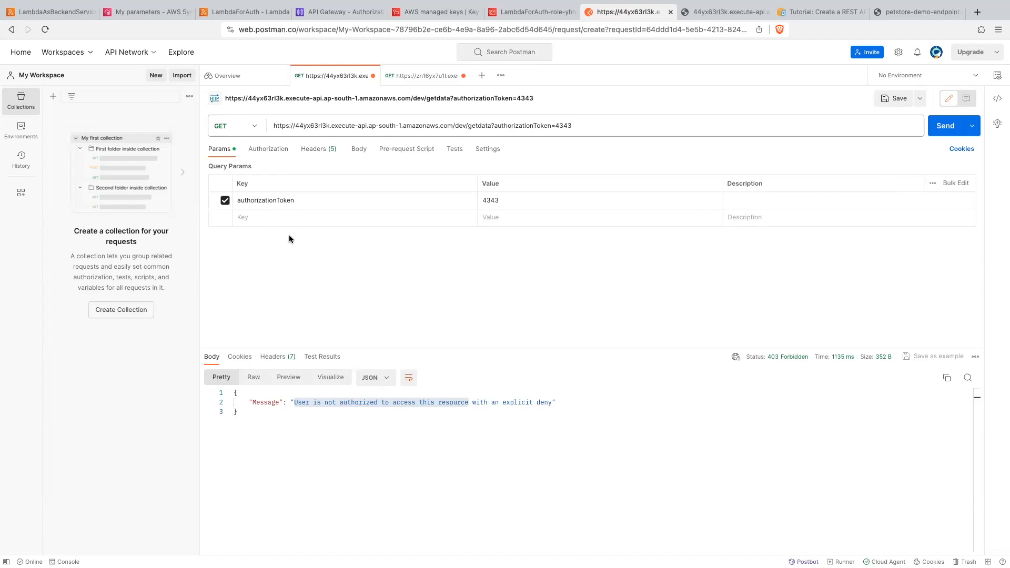
- Revisit the ytdemo request's response and switch to the LambdaForAuth code in the AWS console to review the auth_status branches
left_click(421, 77)
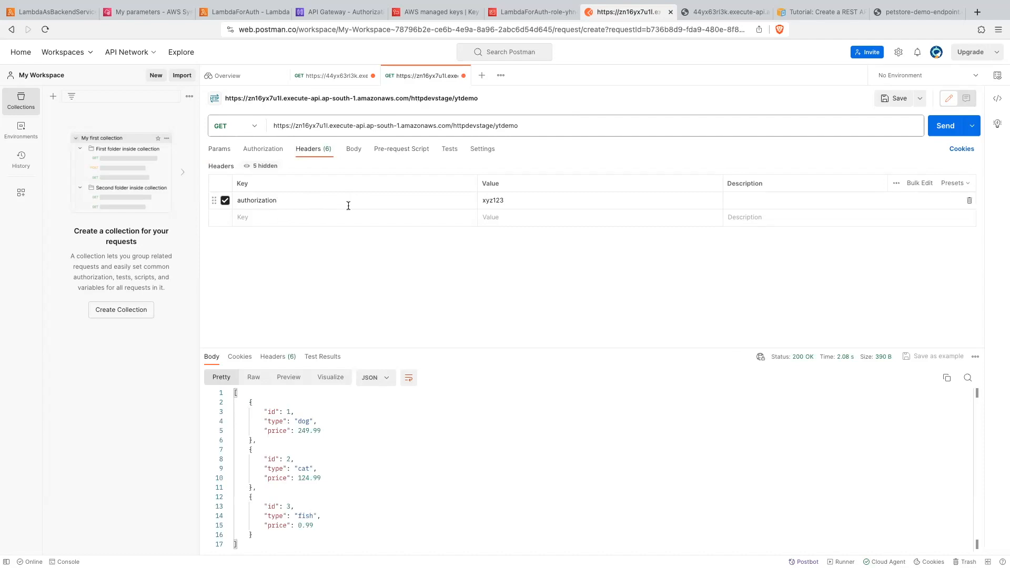
left_click(242, 12)
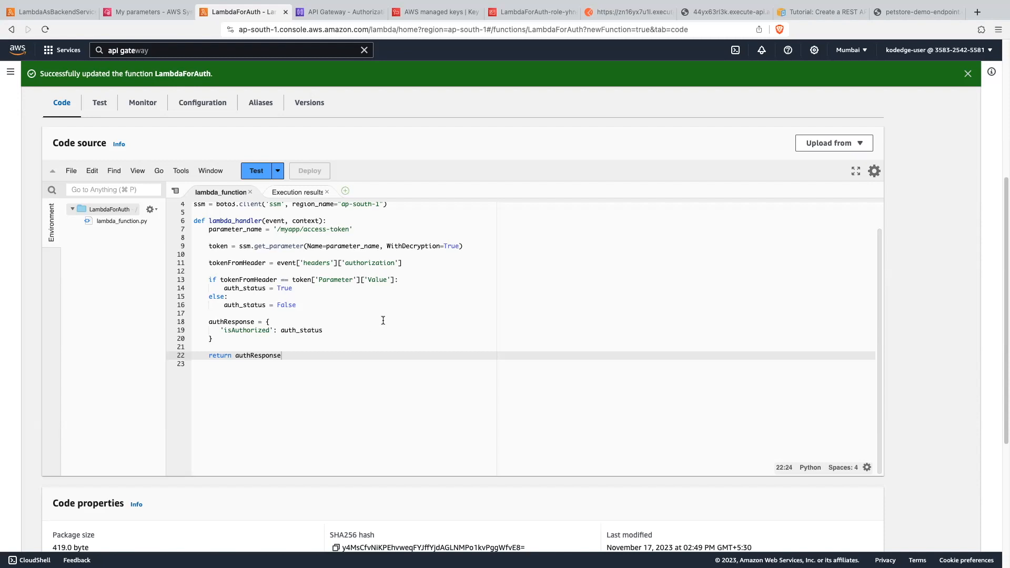
left_click(323, 305)
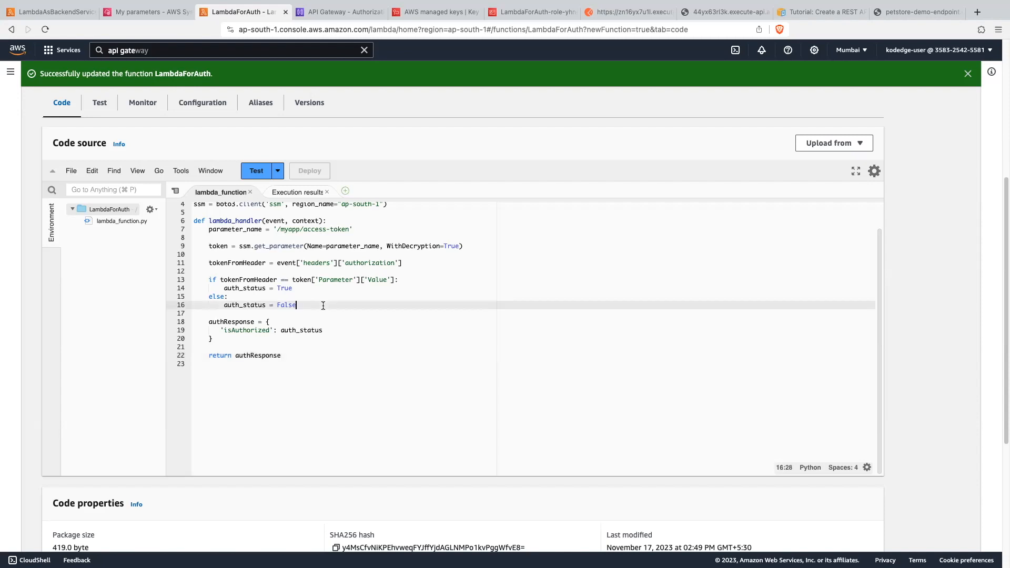